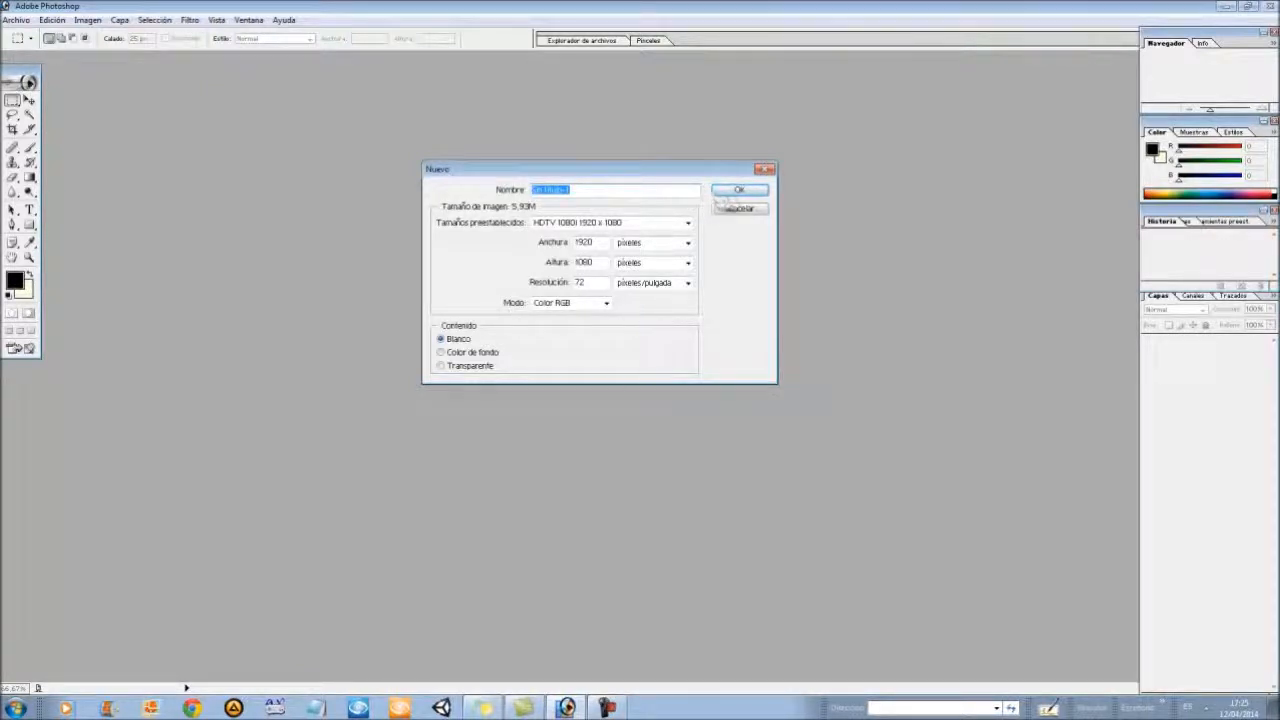
- Create a 1920 x 1080 pixel RGB document at 72 pixels/inch with white contents, and convert its background into the regular layer Capa 0
{"action": "left_click", "coordinate": [722, 192]}
{"action": "left_click_drag", "start_coordinate": [648, 57], "coordinate": [722, 134]}
{"action": "double_click", "coordinate": [1228, 346]}
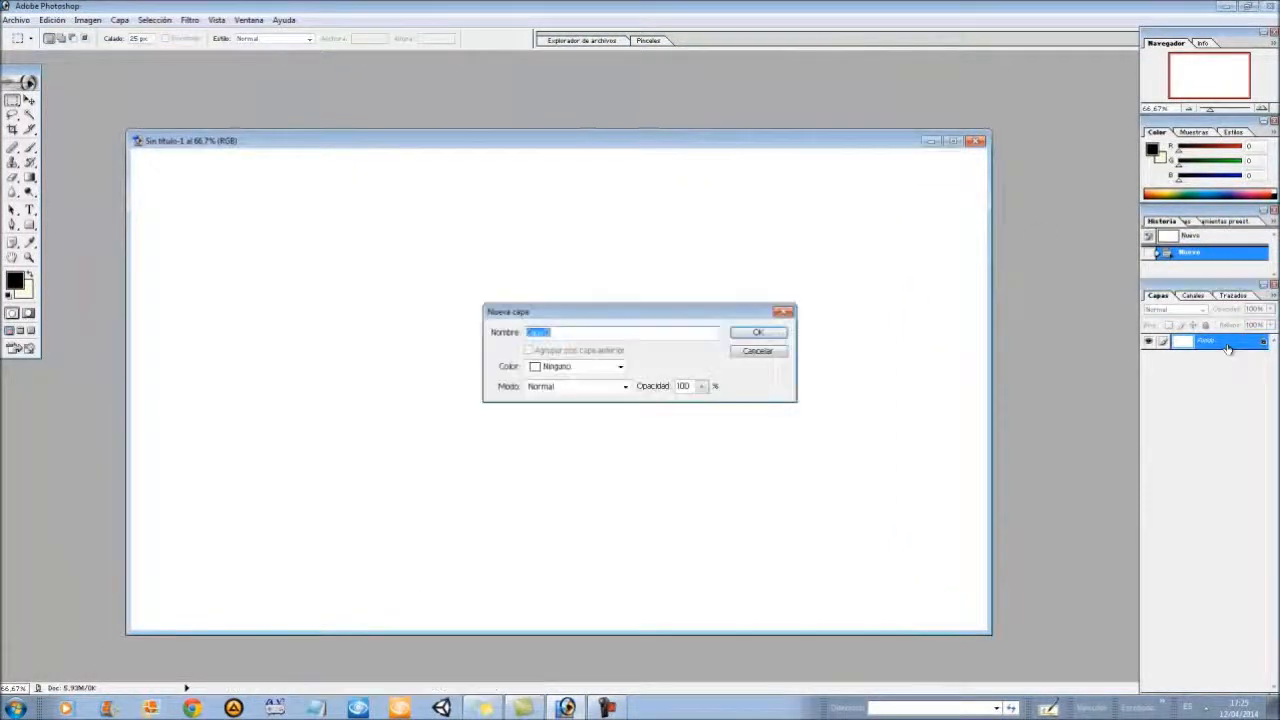
{"action": "left_click", "coordinate": [757, 333]}
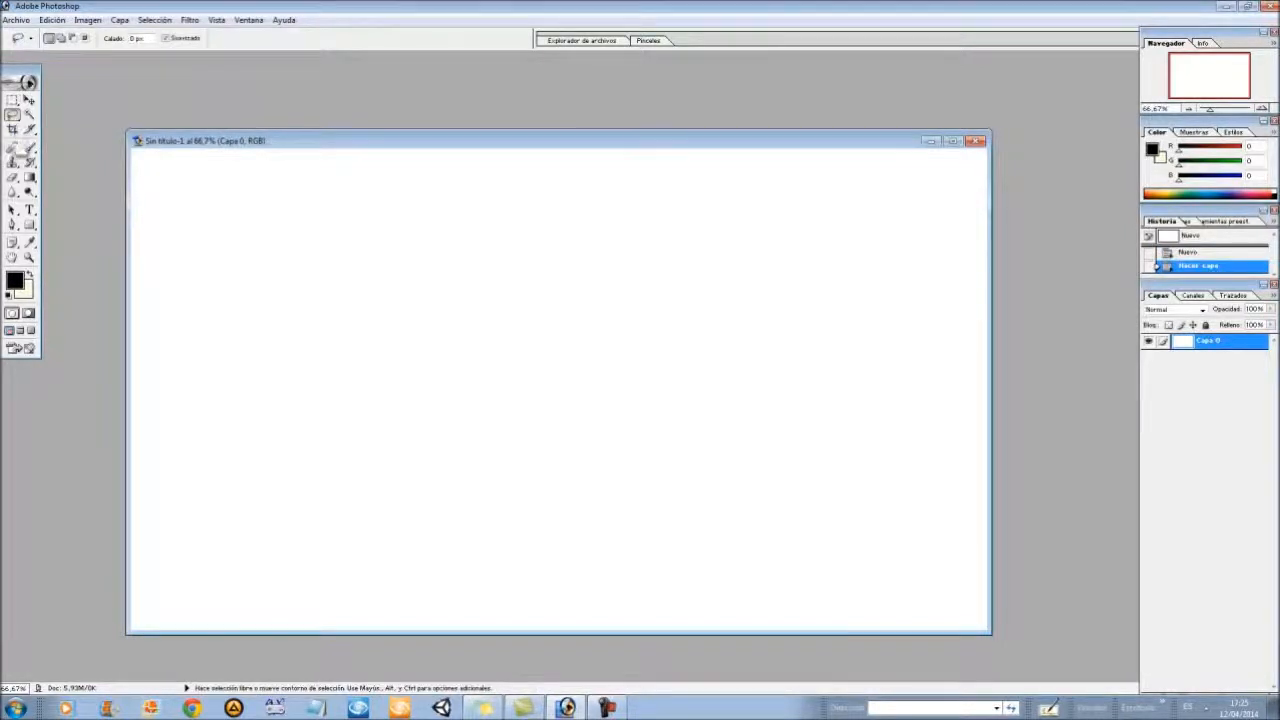
- Erase the white fill of layer Capa 0 with the Magic Eraser to make the whole canvas transparent
{"action": "left_click", "coordinate": [14, 180]}
{"action": "mouse_move", "coordinate": [19, 186]}
{"action": "left_mouse_down"}
{"action": "mouse_move", "coordinate": [60, 182]}
{"action": "mouse_move", "coordinate": [40, 188]}
{"action": "mouse_move", "coordinate": [60, 200]}
{"action": "left_mouse_up"}
{"action": "left_click", "coordinate": [276, 285]}
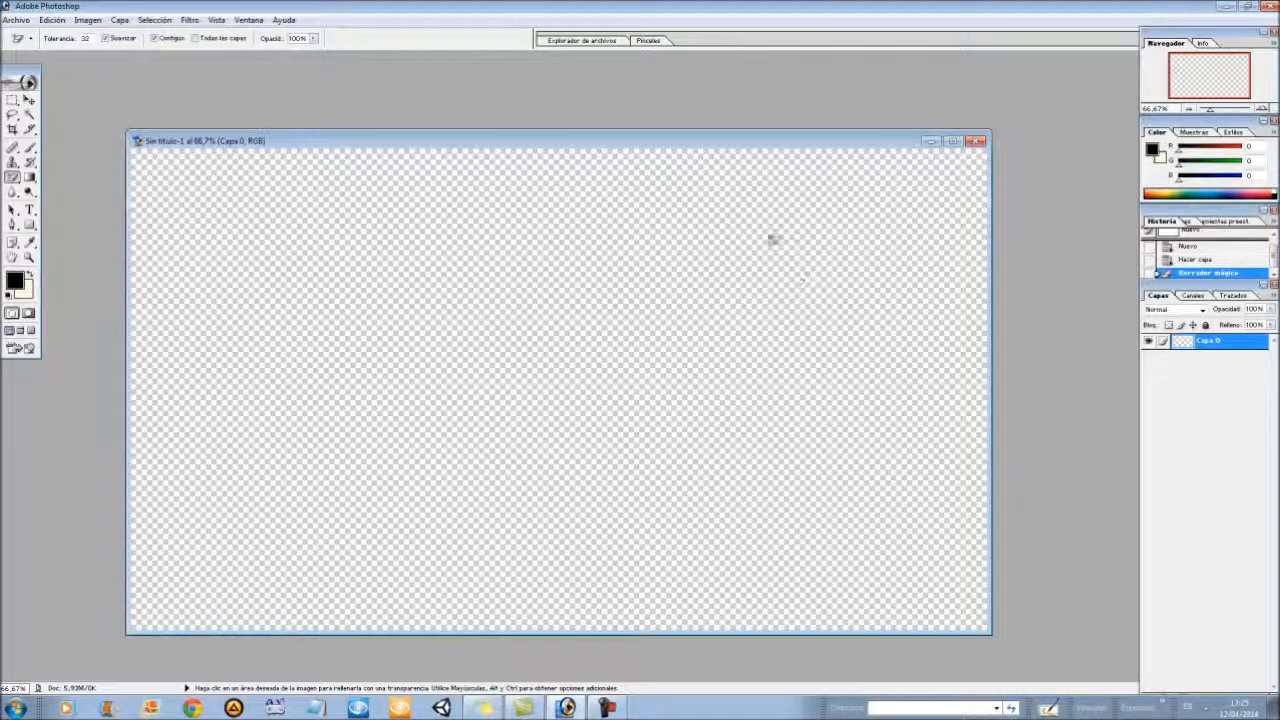
{"action": "key", "text": "ctrl+0"}
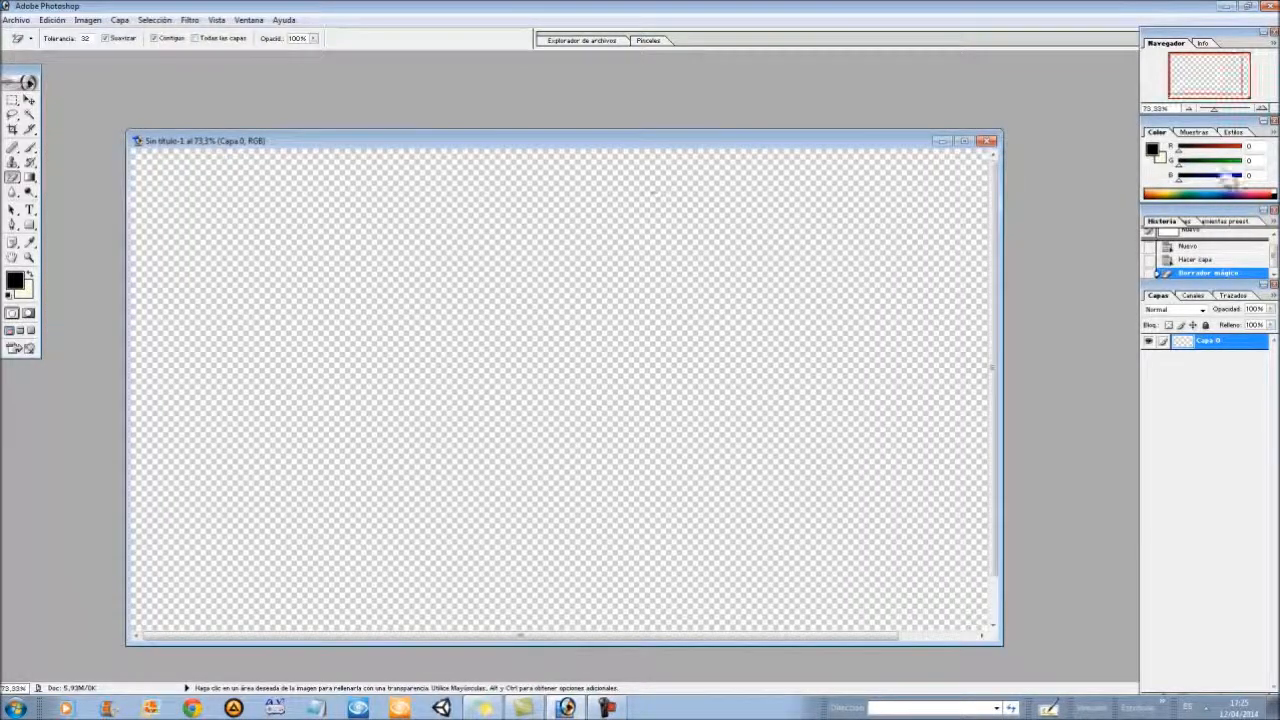
{"action": "mouse_move", "coordinate": [1213, 108]}
{"action": "left_mouse_down"}
{"action": "mouse_move", "coordinate": [1245, 110]}
{"action": "mouse_move", "coordinate": [1213, 117]}
{"action": "left_mouse_up"}
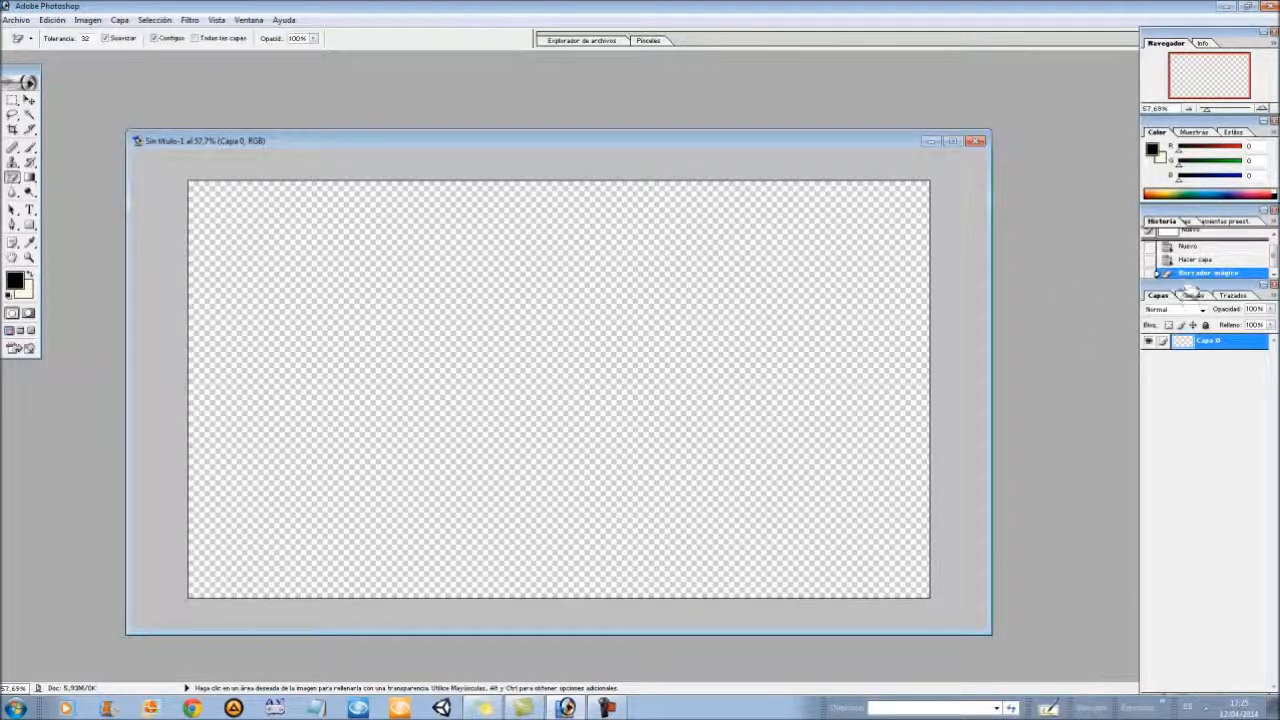
- Detach the Layers panel from the docked panels and place it beside the document window
{"action": "left_click_drag", "start_coordinate": [1157, 295], "coordinate": [1045, 160]}
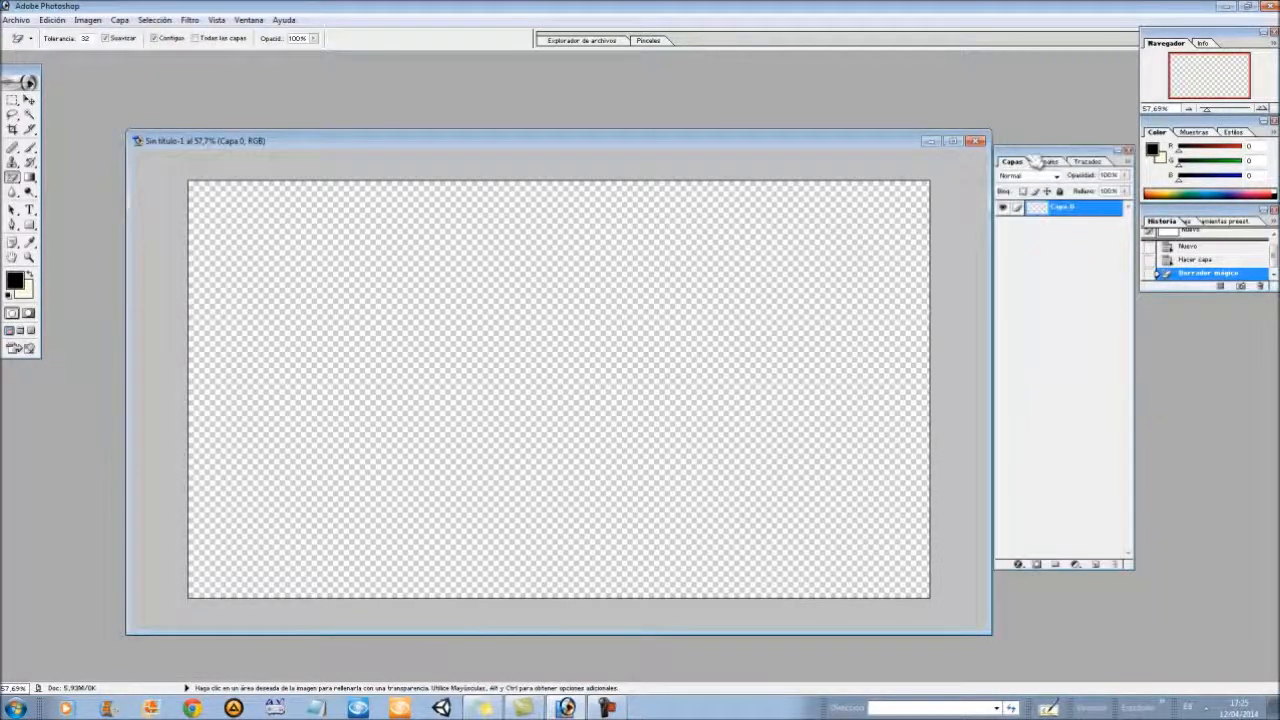
{"action": "left_click_drag", "start_coordinate": [900, 143], "coordinate": [858, 143]}
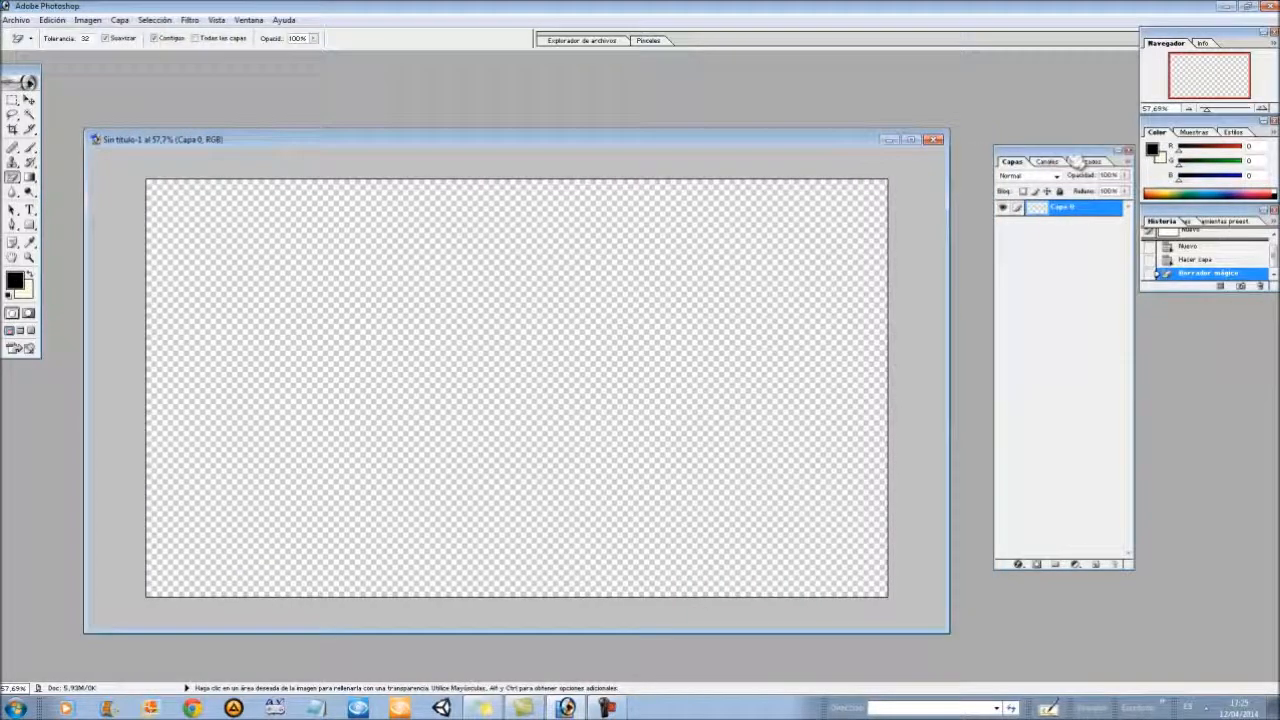
{"action": "left_click_drag", "start_coordinate": [1075, 162], "coordinate": [1037, 146]}
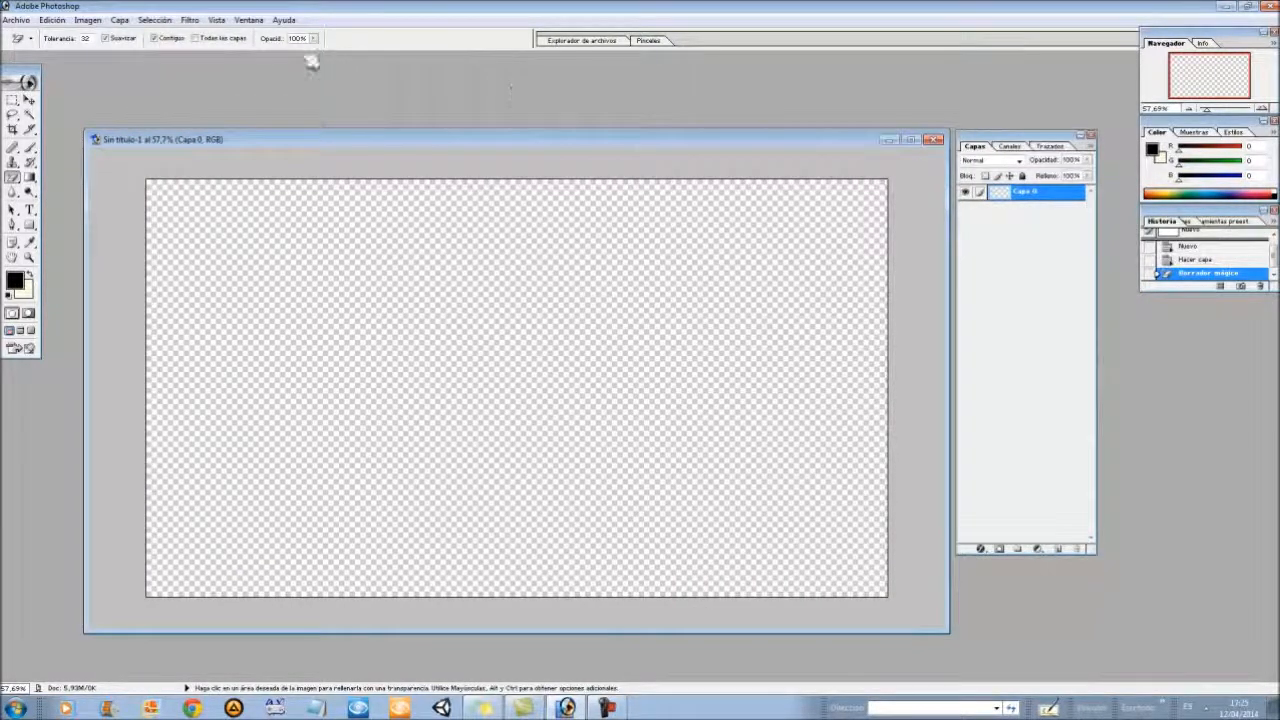
{"action": "left_click", "coordinate": [217, 20]}
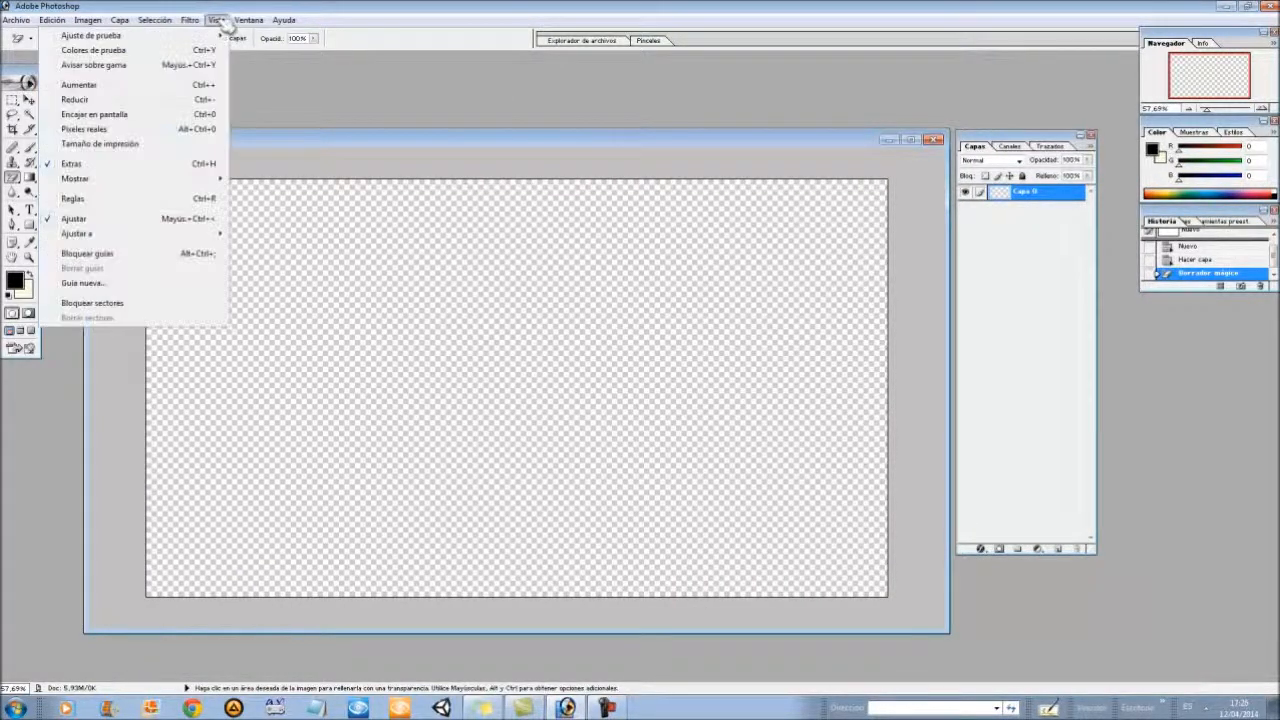
{"action": "mouse_move", "coordinate": [175, 23]}
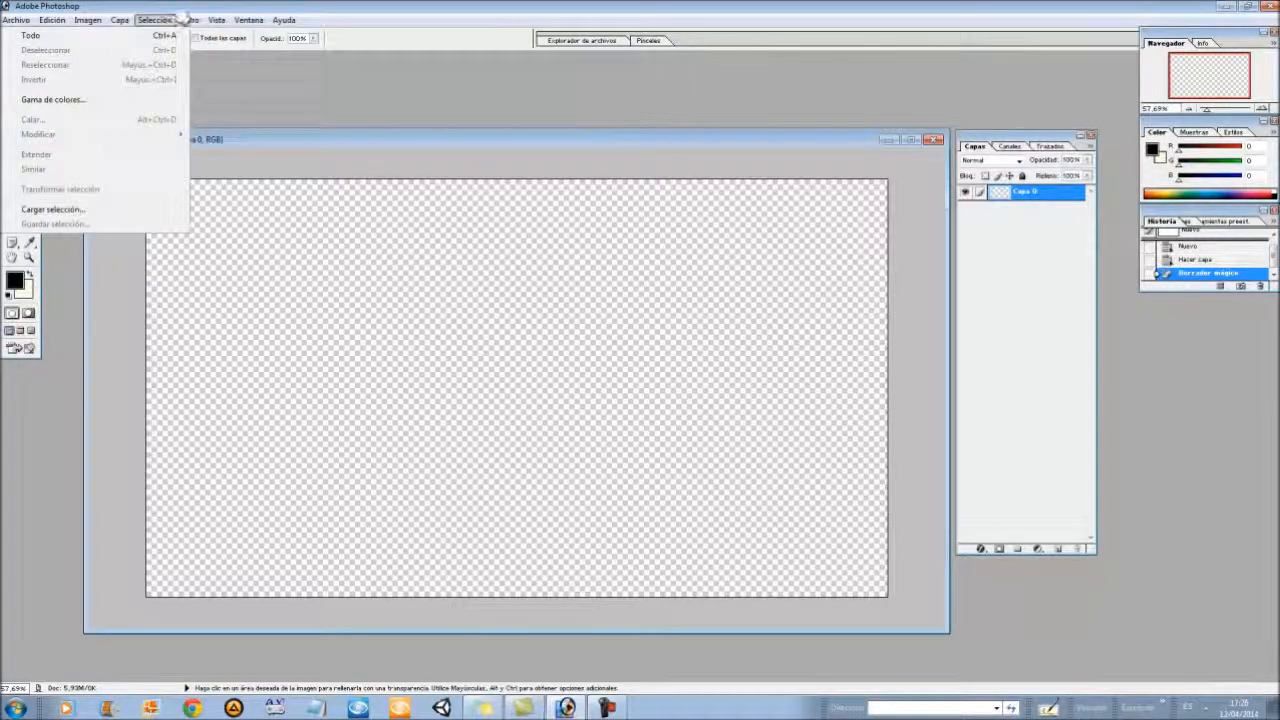
{"action": "left_click", "coordinate": [248, 24]}
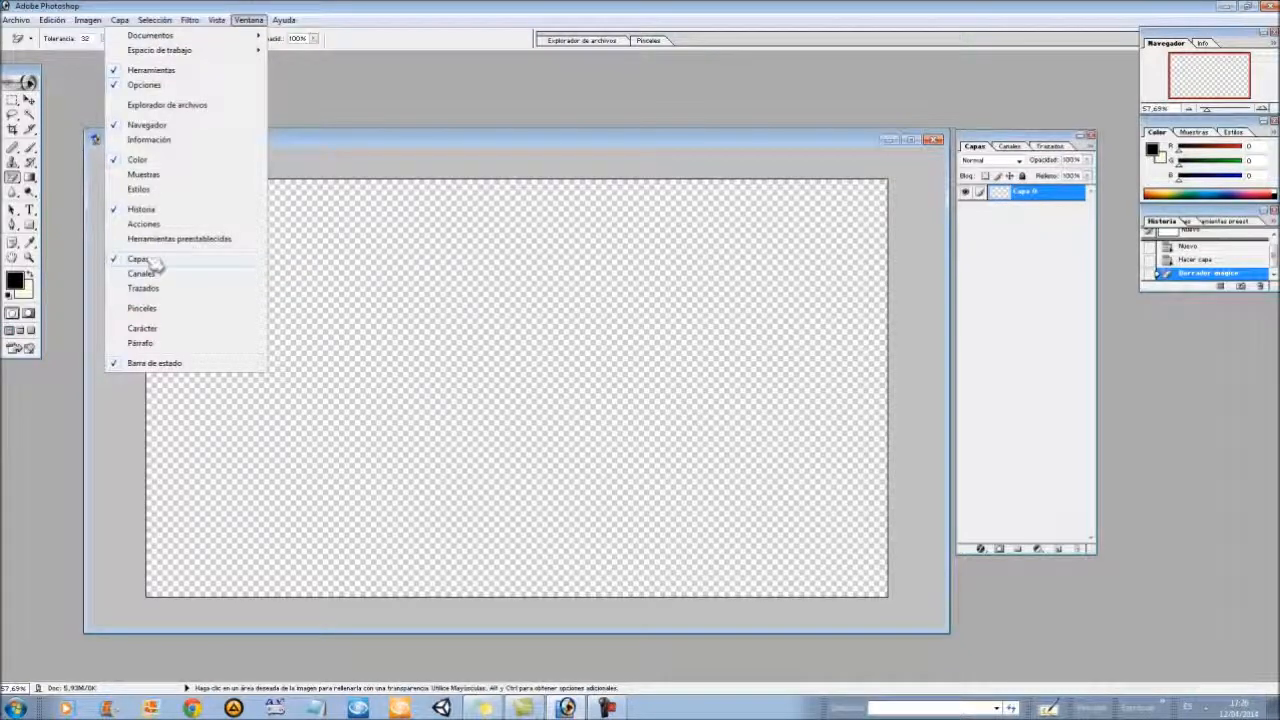
{"action": "left_click", "coordinate": [471, 77]}
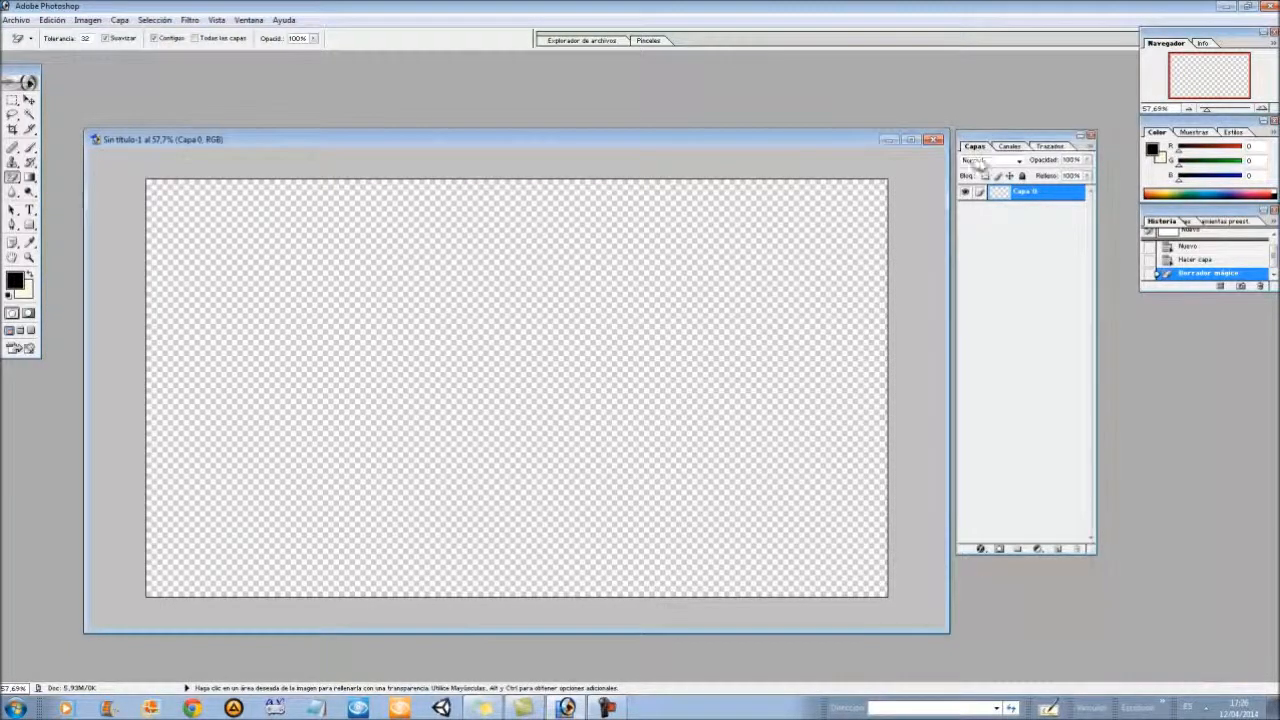
{"action": "left_click_drag", "start_coordinate": [973, 135], "coordinate": [968, 133]}
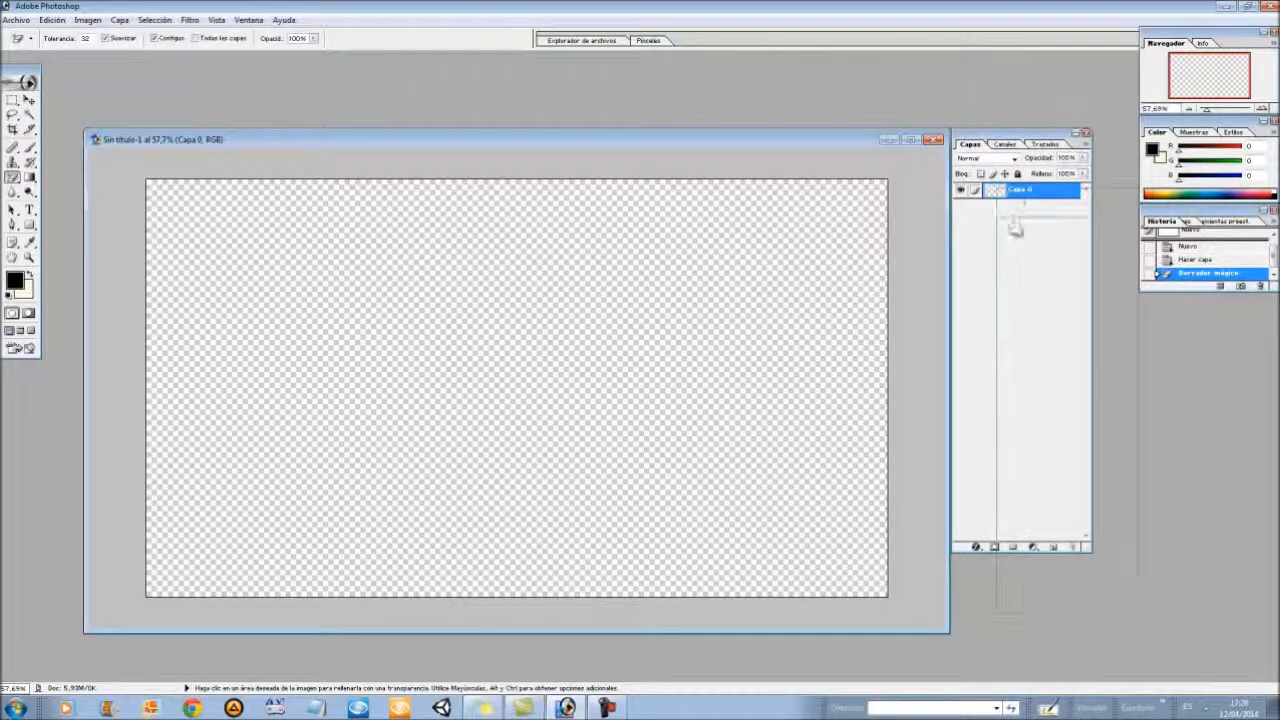
{"action": "left_click_drag", "start_coordinate": [1012, 186], "coordinate": [1017, 187]}
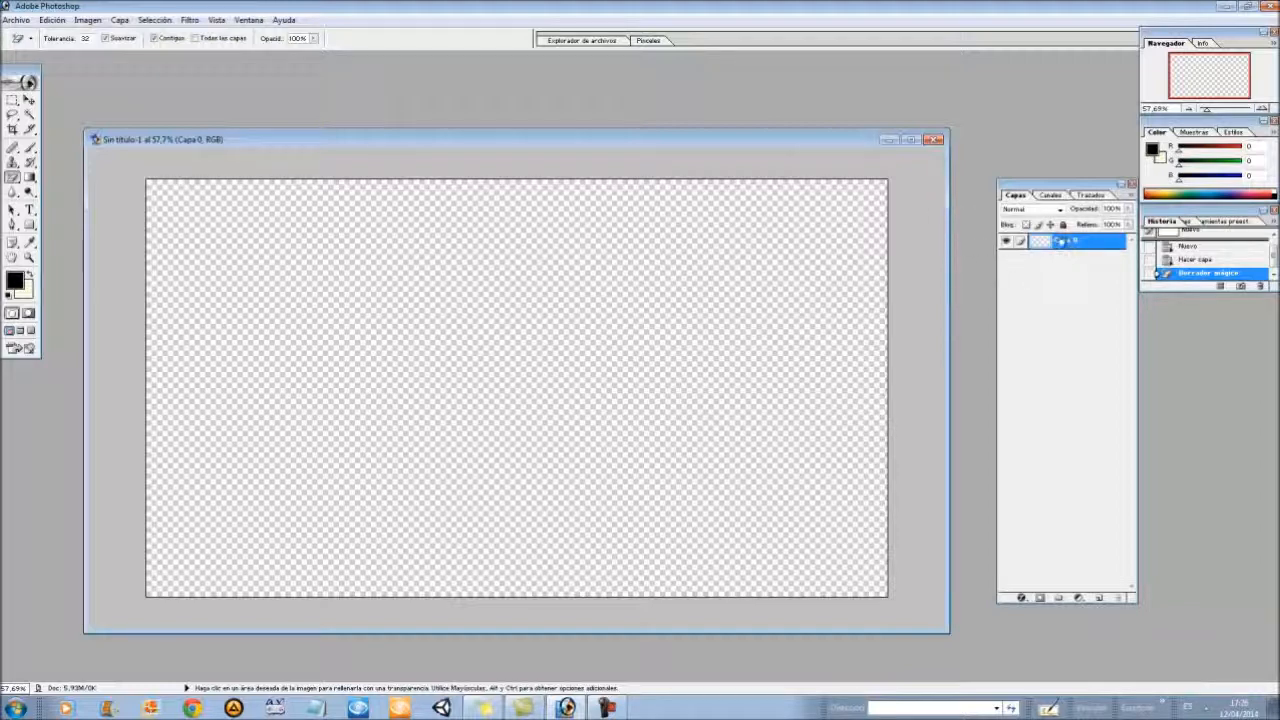
{"action": "left_click", "coordinate": [15, 20]}
{"action": "left_click", "coordinate": [15, 20]}
{"action": "left_click", "coordinate": [26, 20]}
{"action": "left_click", "coordinate": [60, 6]}
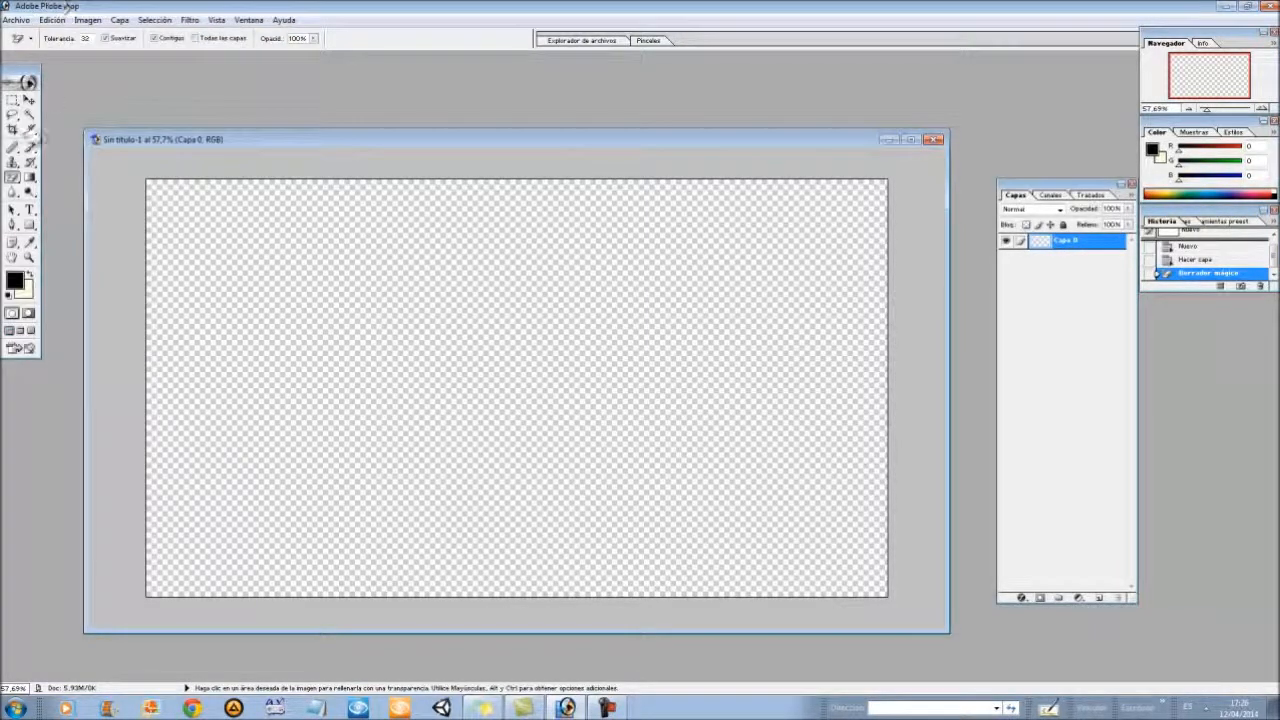
- Shift the document window slightly down and set the floating Layers panel right next to it
{"action": "left_click_drag", "start_coordinate": [280, 146], "coordinate": [247, 141]}
{"action": "left_click_drag", "start_coordinate": [551, 143], "coordinate": [569, 177]}
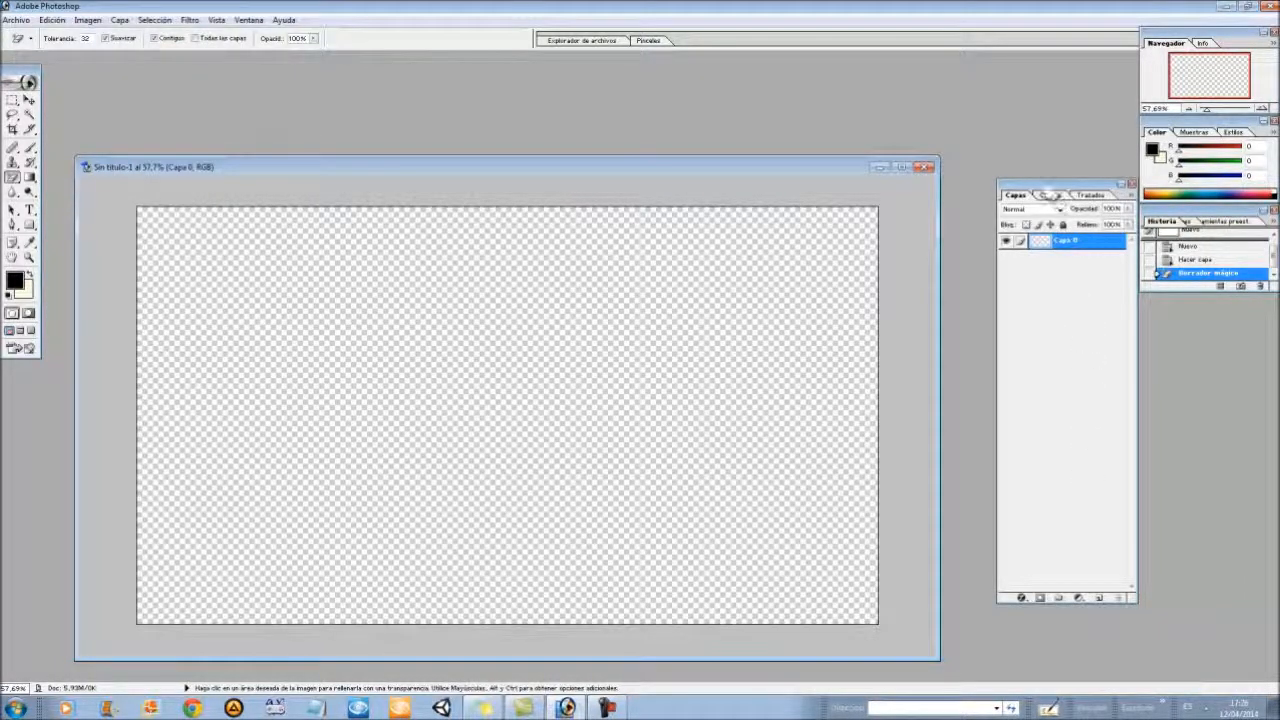
{"action": "left_click_drag", "start_coordinate": [1013, 183], "coordinate": [975, 169]}
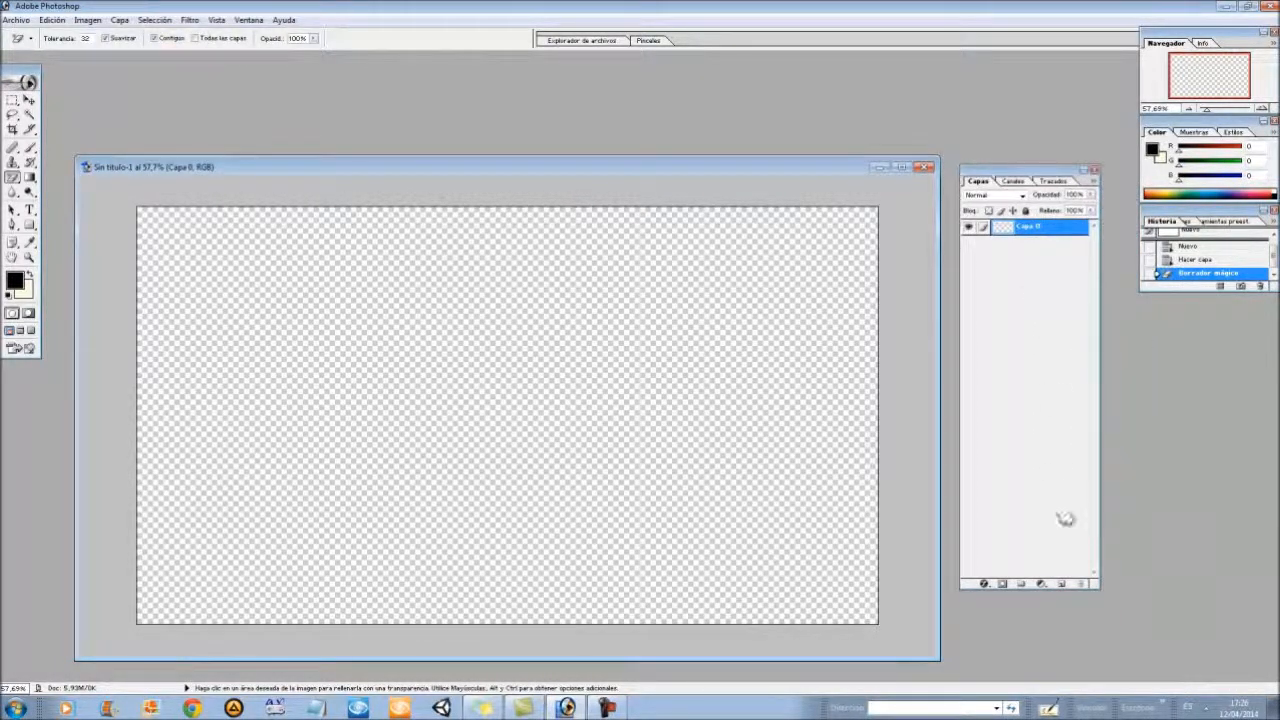
- Add four new empty layers above Capa 0
{"action": "left_click", "coordinate": [1063, 585]}
{"action": "left_click", "coordinate": [1063, 585]}
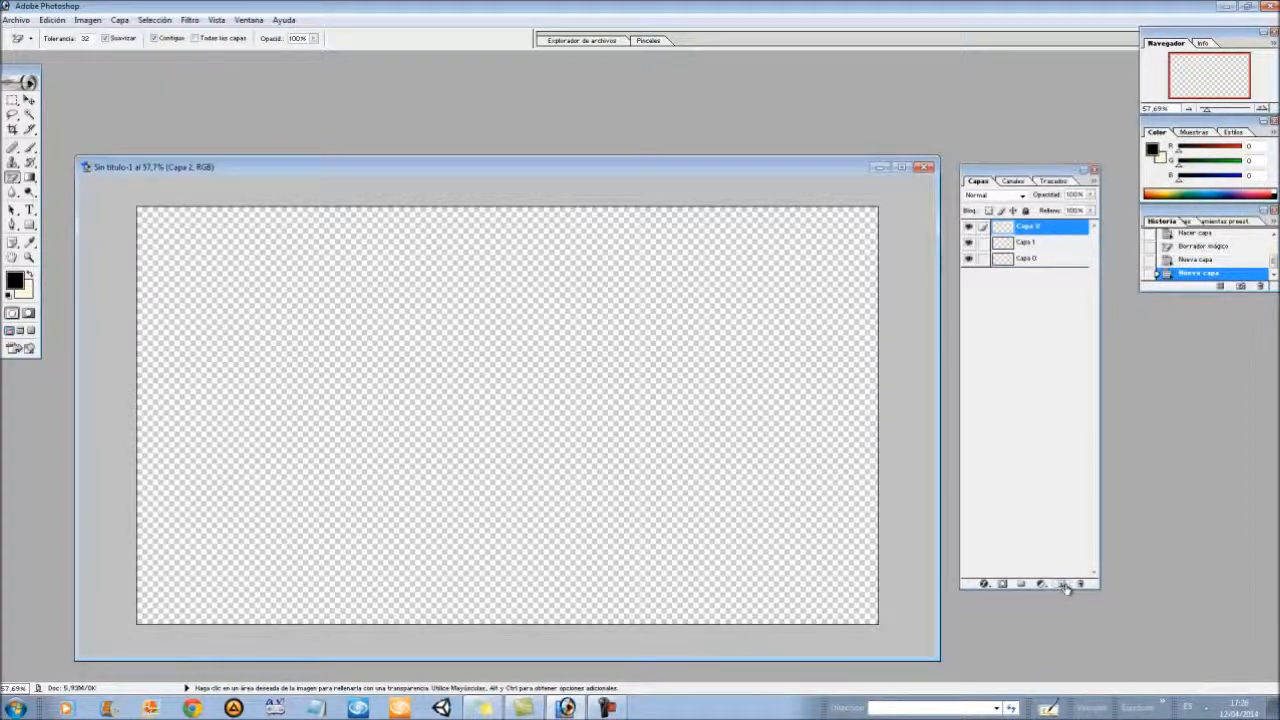
{"action": "left_click", "coordinate": [1063, 585]}
{"action": "left_click", "coordinate": [1063, 585]}
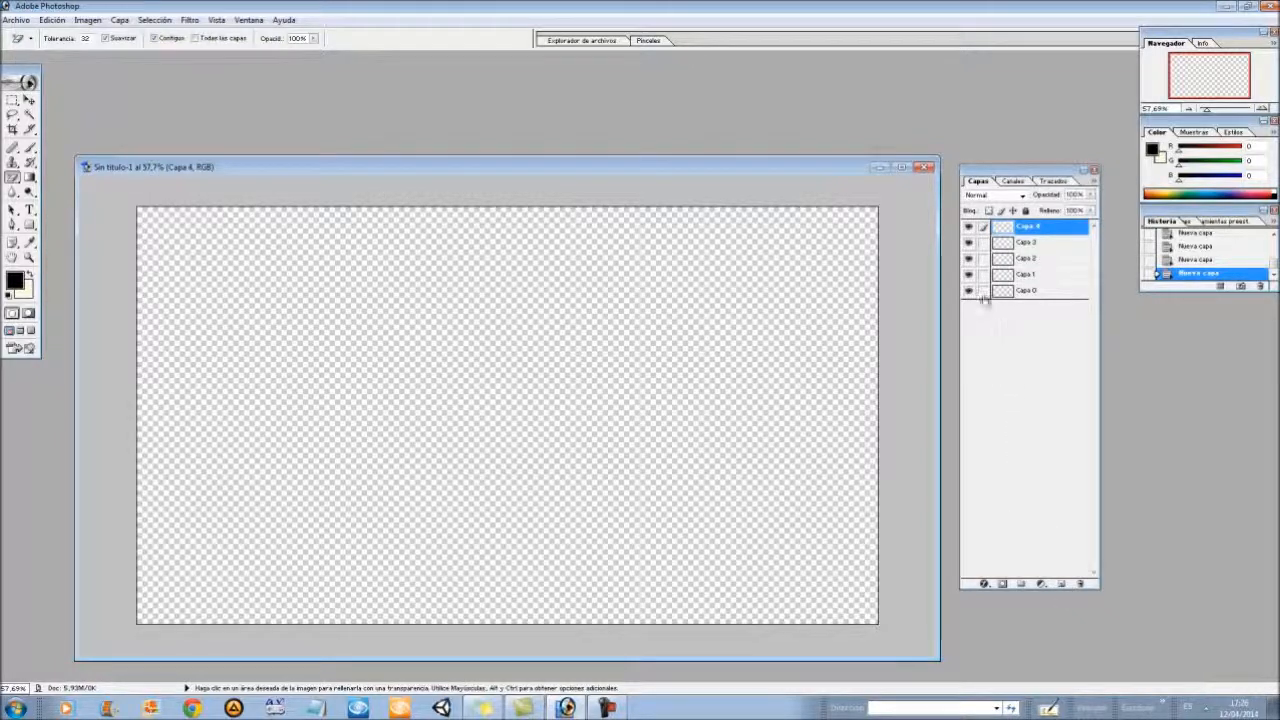
- Examine the stacking order of the five layers by selecting them one after another, from Capa 0 up to Capa 4
{"action": "left_click", "coordinate": [1009, 246]}
{"action": "left_click", "coordinate": [1012, 259]}
{"action": "left_click", "coordinate": [1014, 275]}
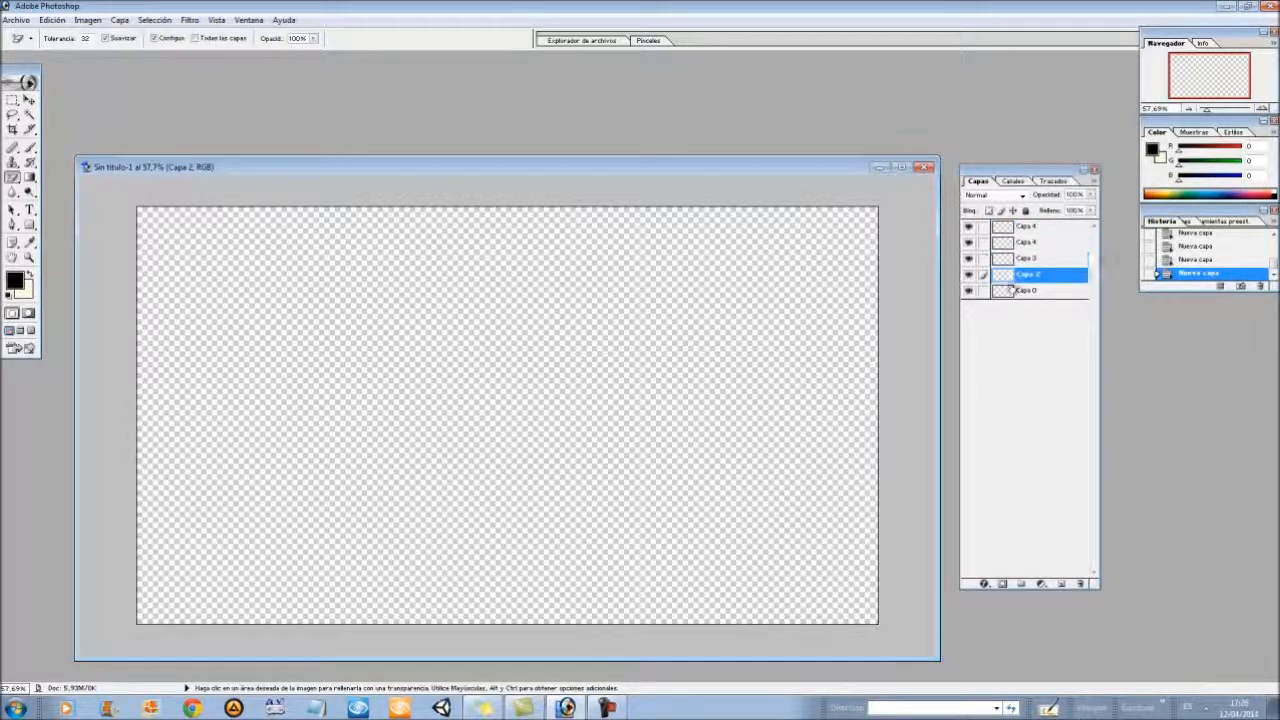
{"action": "left_click", "coordinate": [1007, 292]}
{"action": "left_click_drag", "start_coordinate": [1001, 287], "coordinate": [1003, 313]}
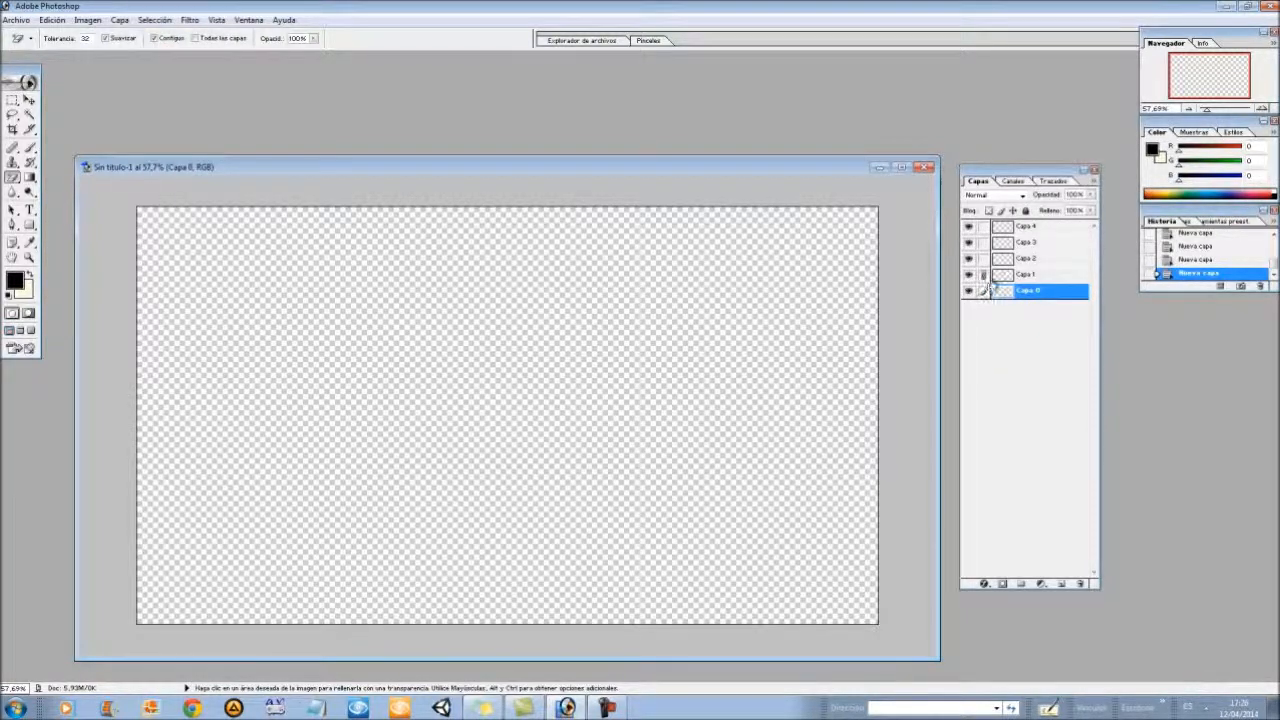
{"action": "left_click", "coordinate": [990, 276]}
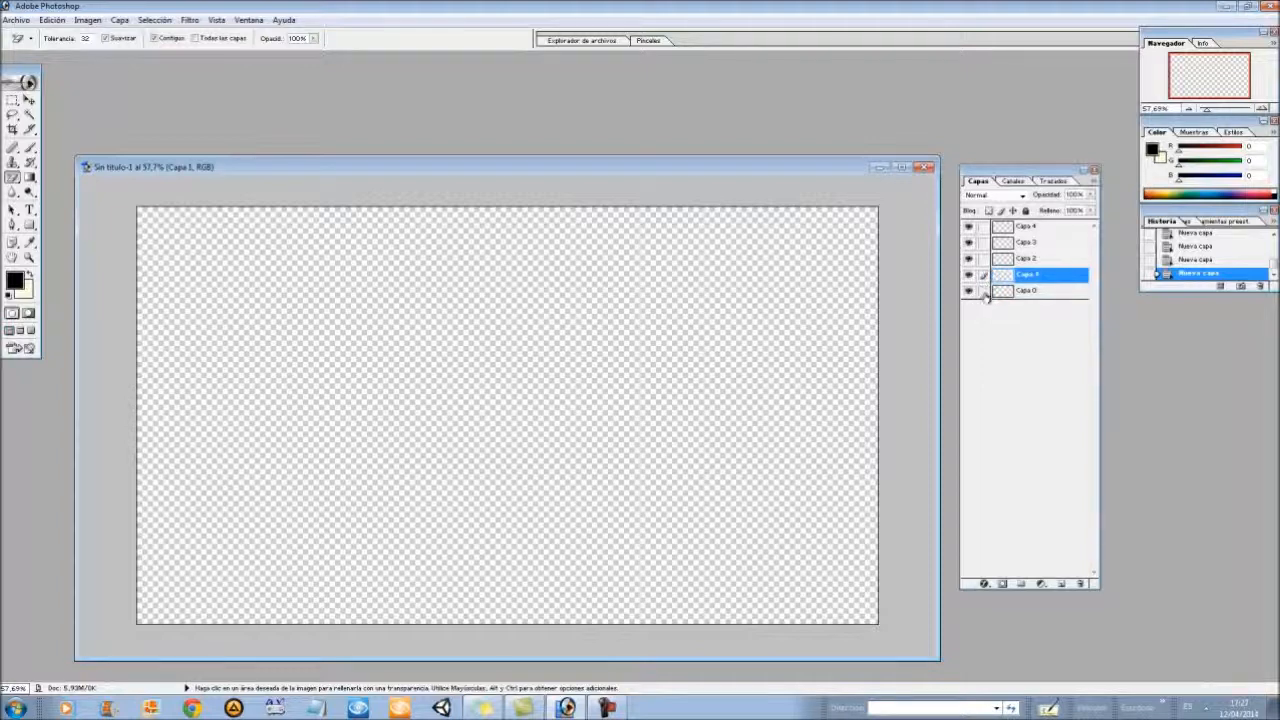
{"action": "left_click", "coordinate": [1000, 292]}
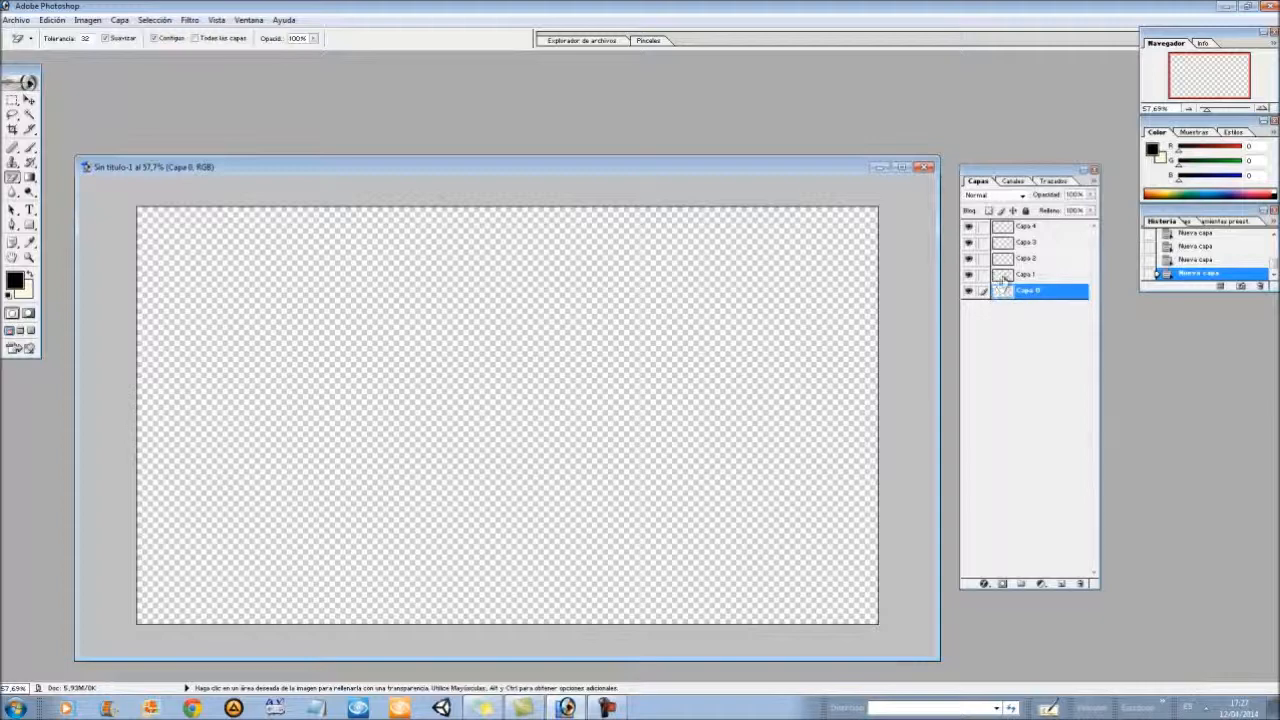
{"action": "left_click", "coordinate": [1005, 278]}
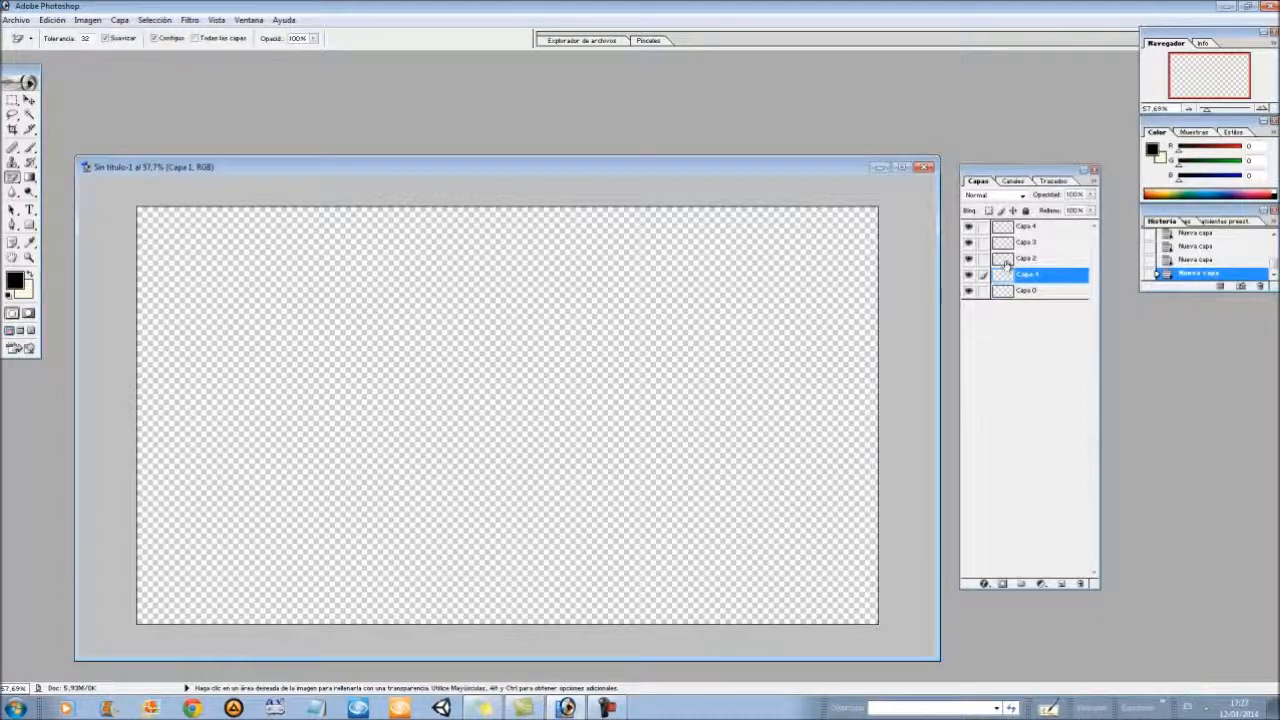
{"action": "left_click", "coordinate": [1006, 262]}
{"action": "left_click", "coordinate": [1005, 243]}
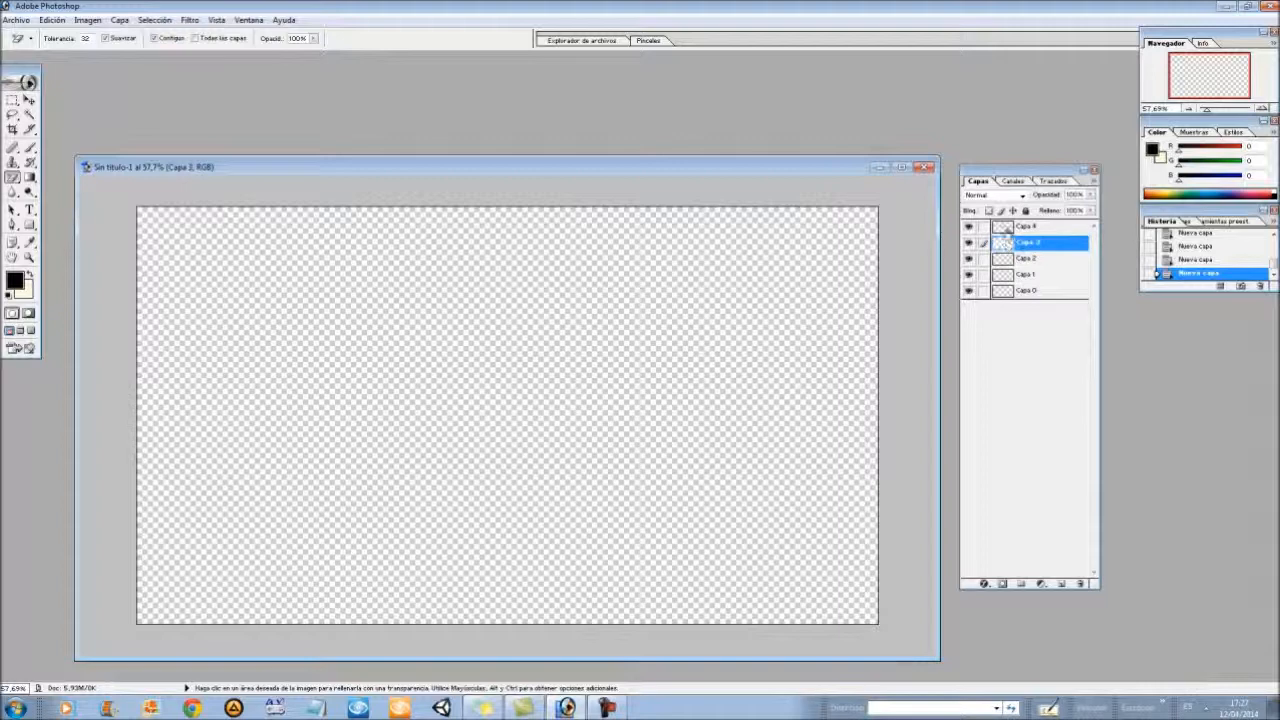
{"action": "left_click", "coordinate": [1005, 227]}
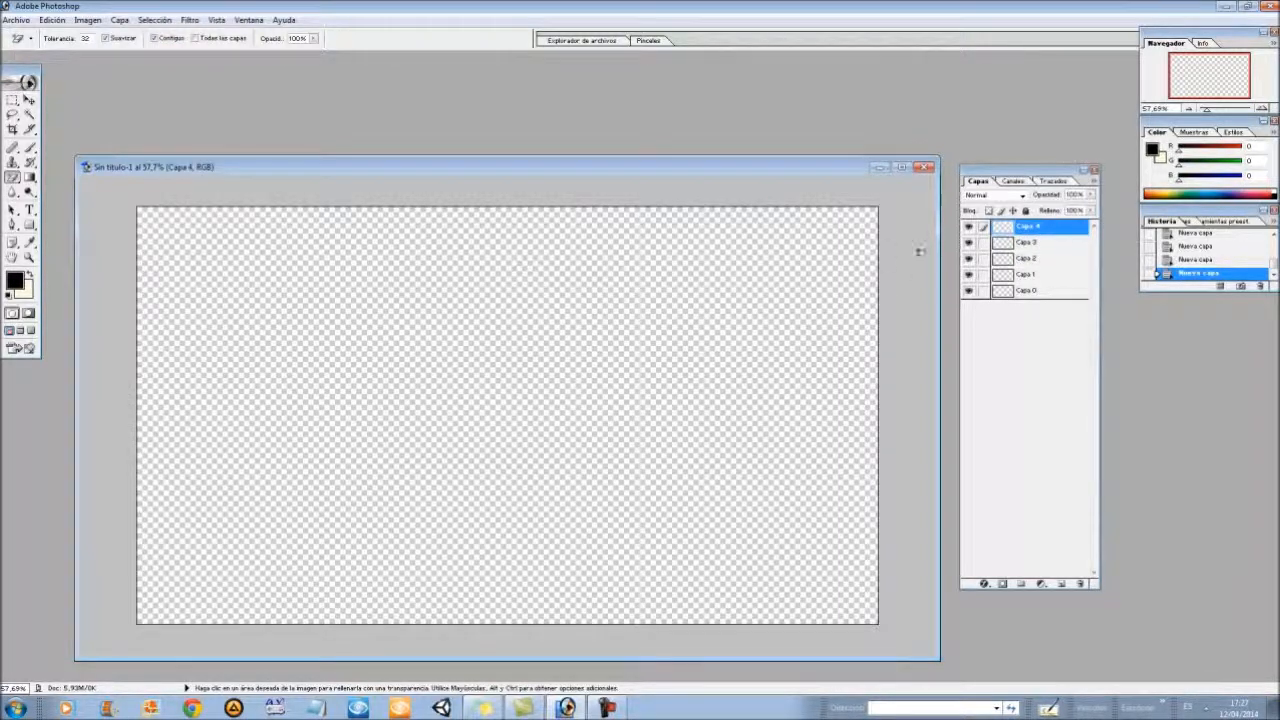
{"action": "left_click_drag", "start_coordinate": [1005, 228], "coordinate": [1007, 245]}
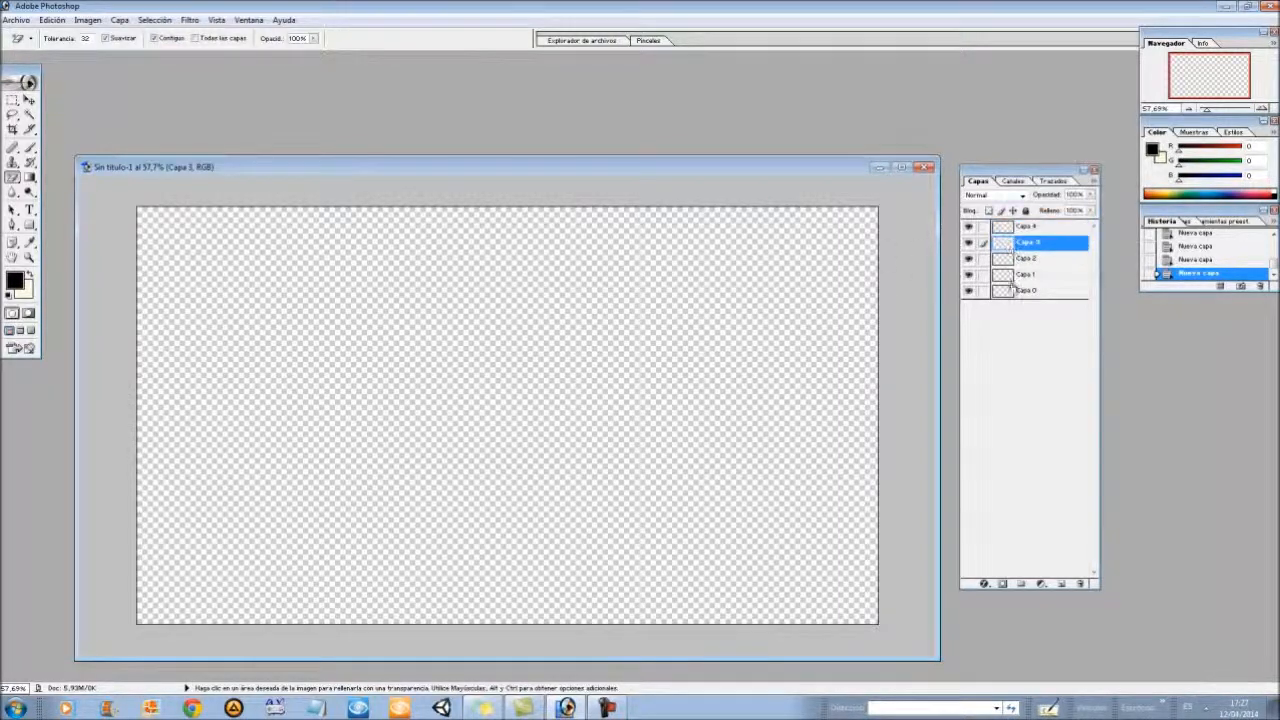
- Draw a black rectangle from layer Capa 0 near the canvas centre and move it toward the canvas's lower left
{"action": "left_click", "coordinate": [1013, 291]}
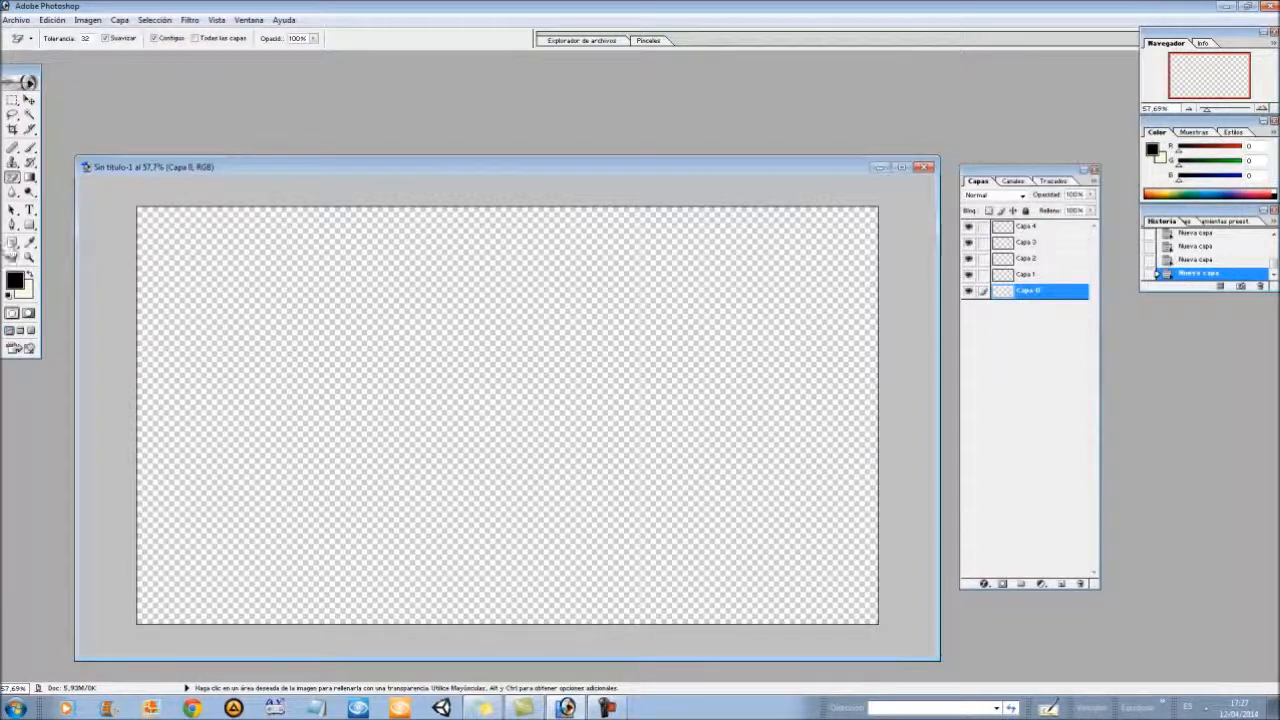
{"action": "left_click", "coordinate": [30, 226]}
{"action": "mouse_move", "coordinate": [441, 317]}
{"action": "left_mouse_down"}
{"action": "mouse_move", "coordinate": [482, 336]}
{"action": "mouse_move", "coordinate": [545, 401]}
{"action": "left_mouse_up"}
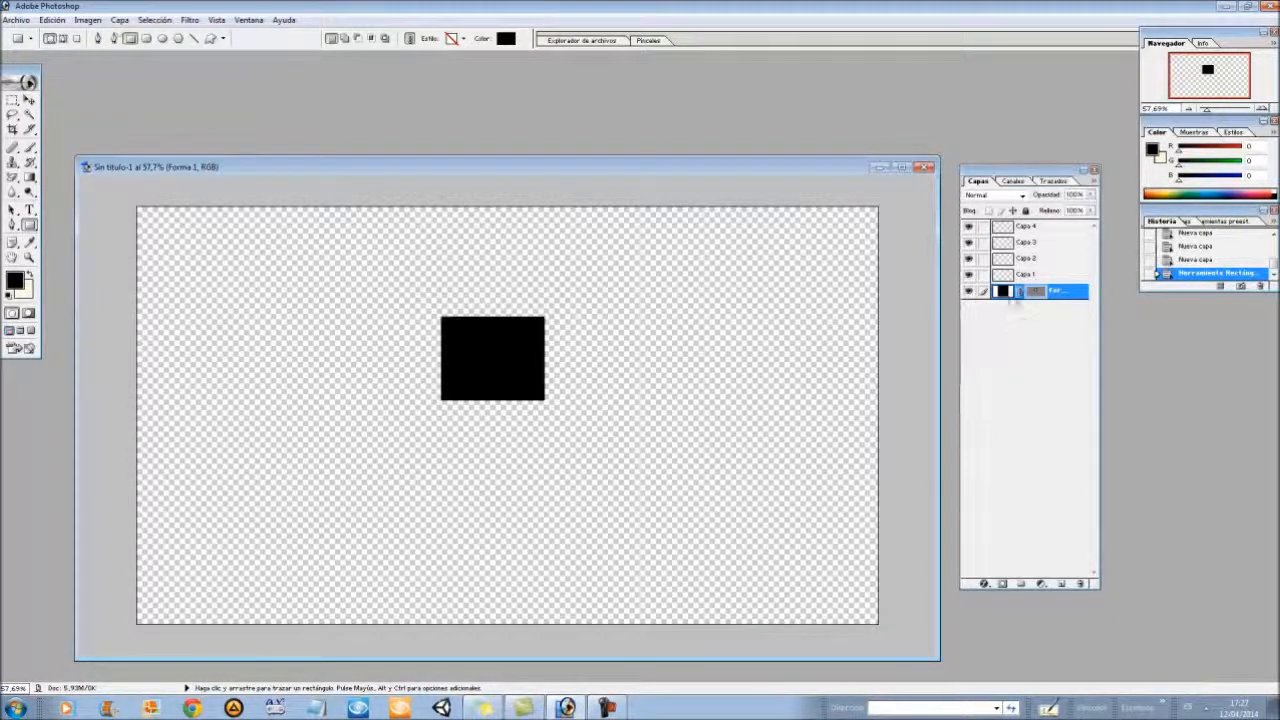
{"action": "left_click", "coordinate": [29, 100]}
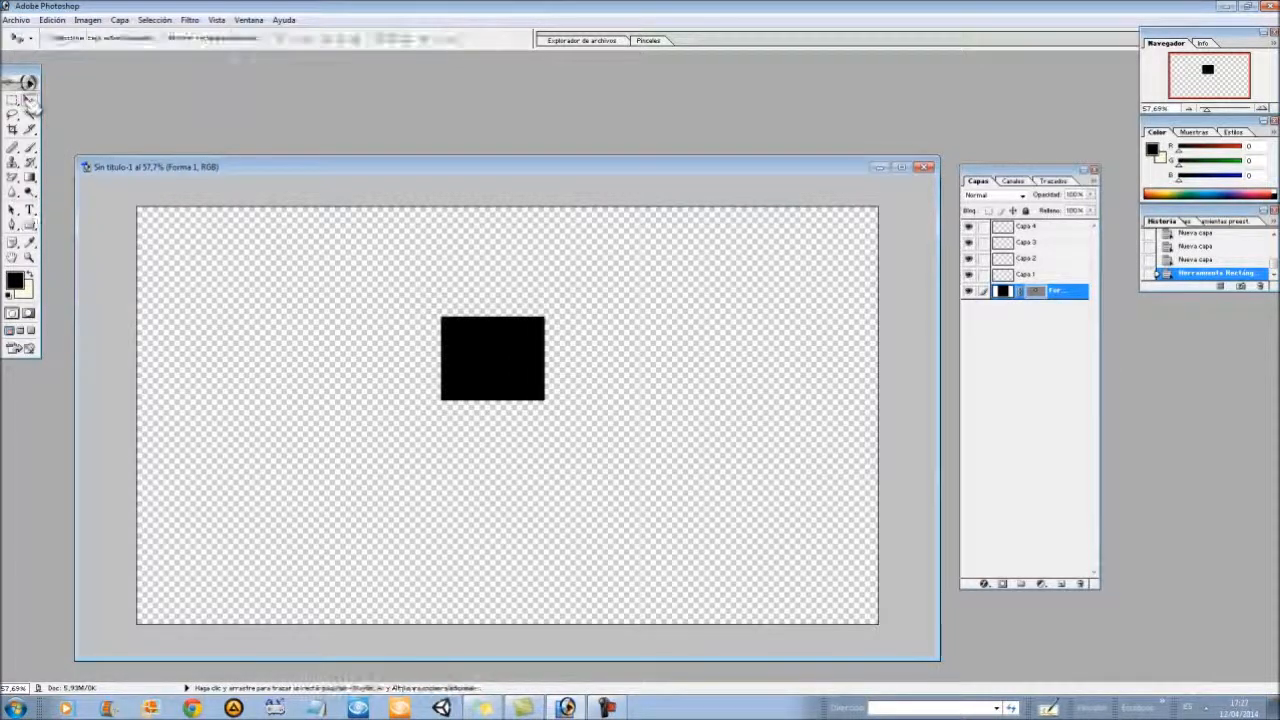
{"action": "left_click_drag", "start_coordinate": [471, 362], "coordinate": [361, 434]}
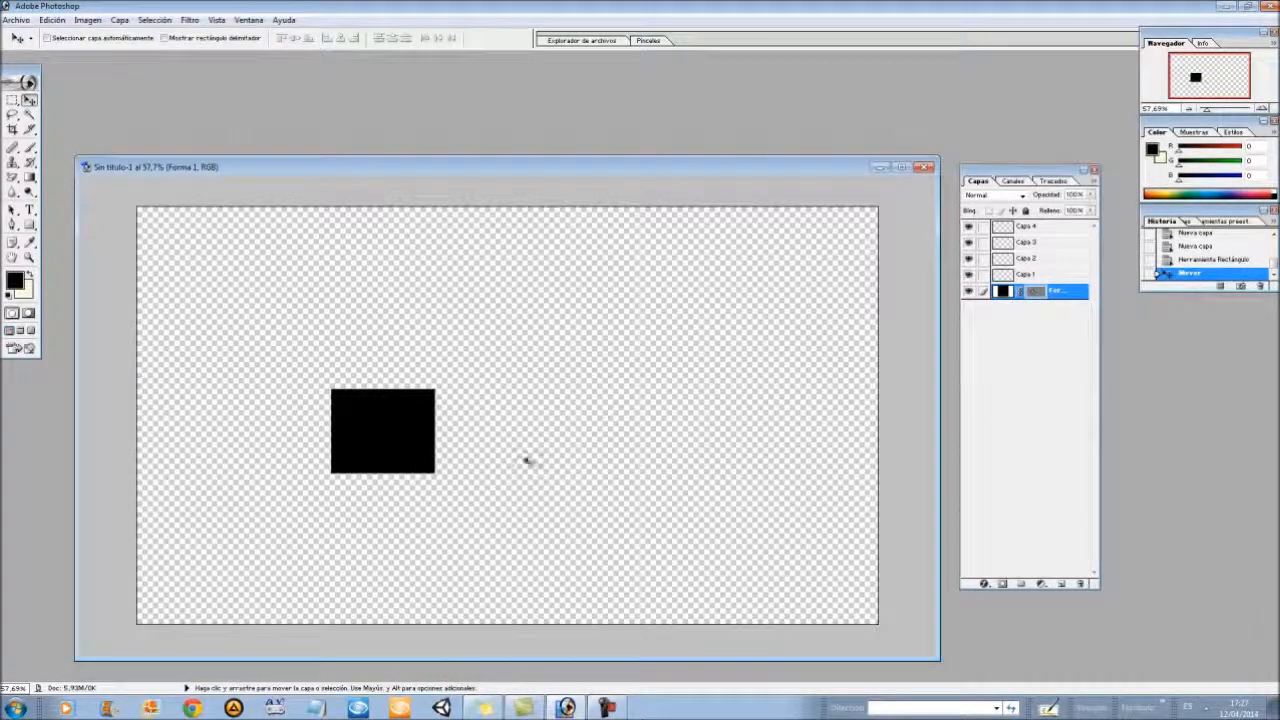
- Try to move the canvas content with the empty layer Capa 1 active
{"action": "left_click", "coordinate": [1040, 274]}
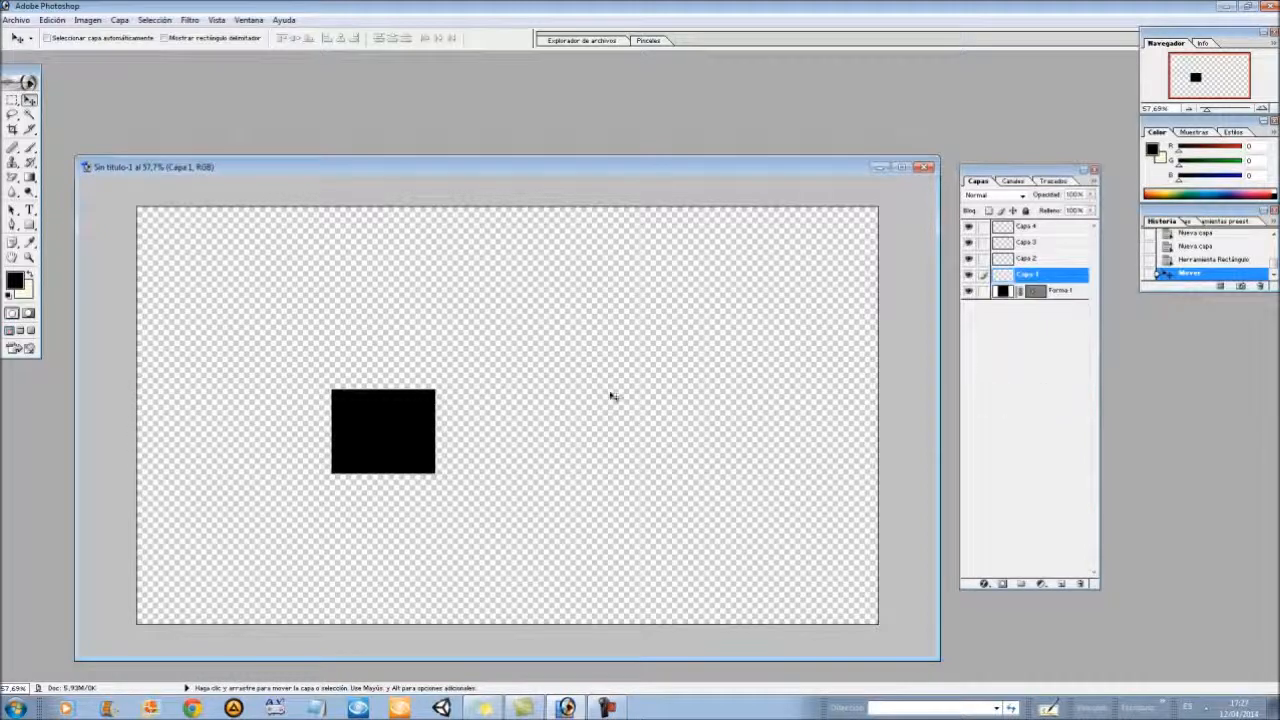
{"action": "mouse_move", "coordinate": [502, 338]}
{"action": "left_mouse_down"}
{"action": "mouse_move", "coordinate": [478, 286]}
{"action": "mouse_move", "coordinate": [497, 311]}
{"action": "mouse_move", "coordinate": [485, 337]}
{"action": "left_mouse_up"}
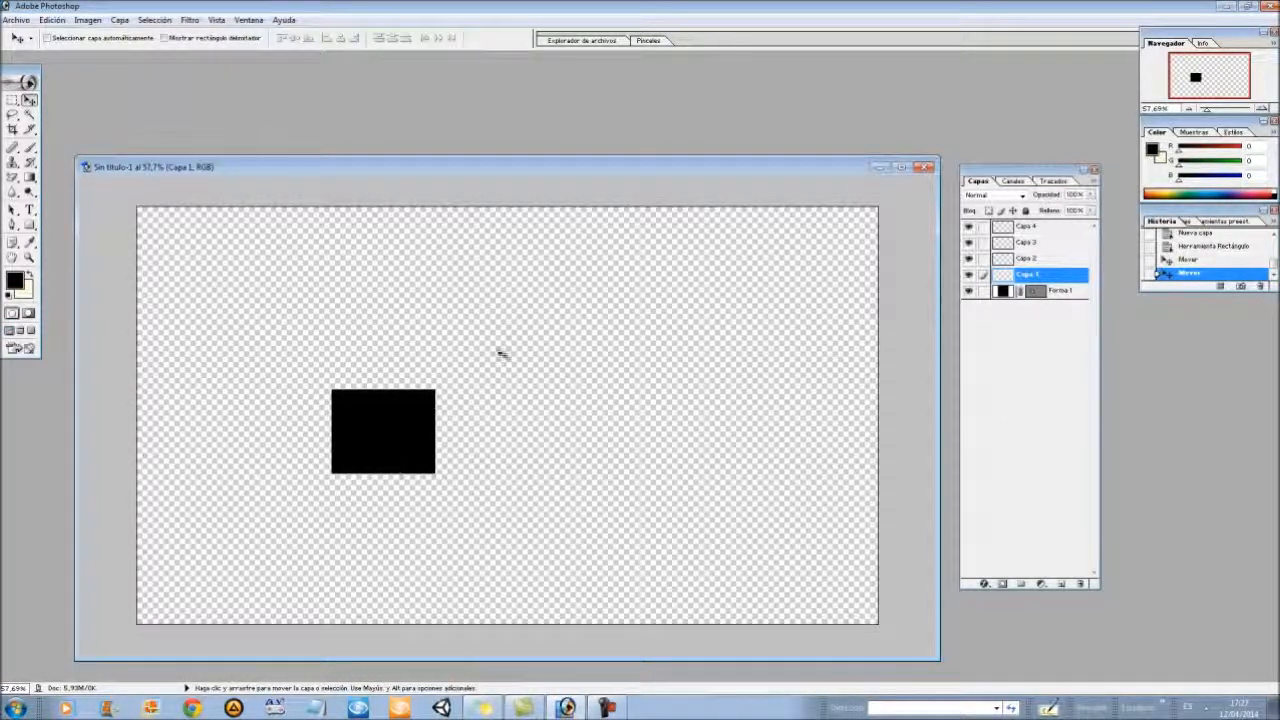
- Rename the black rectangle's shape layer as "cuadrado negro"
{"action": "left_click", "coordinate": [1062, 291]}
{"action": "double_click", "coordinate": [1060, 291]}
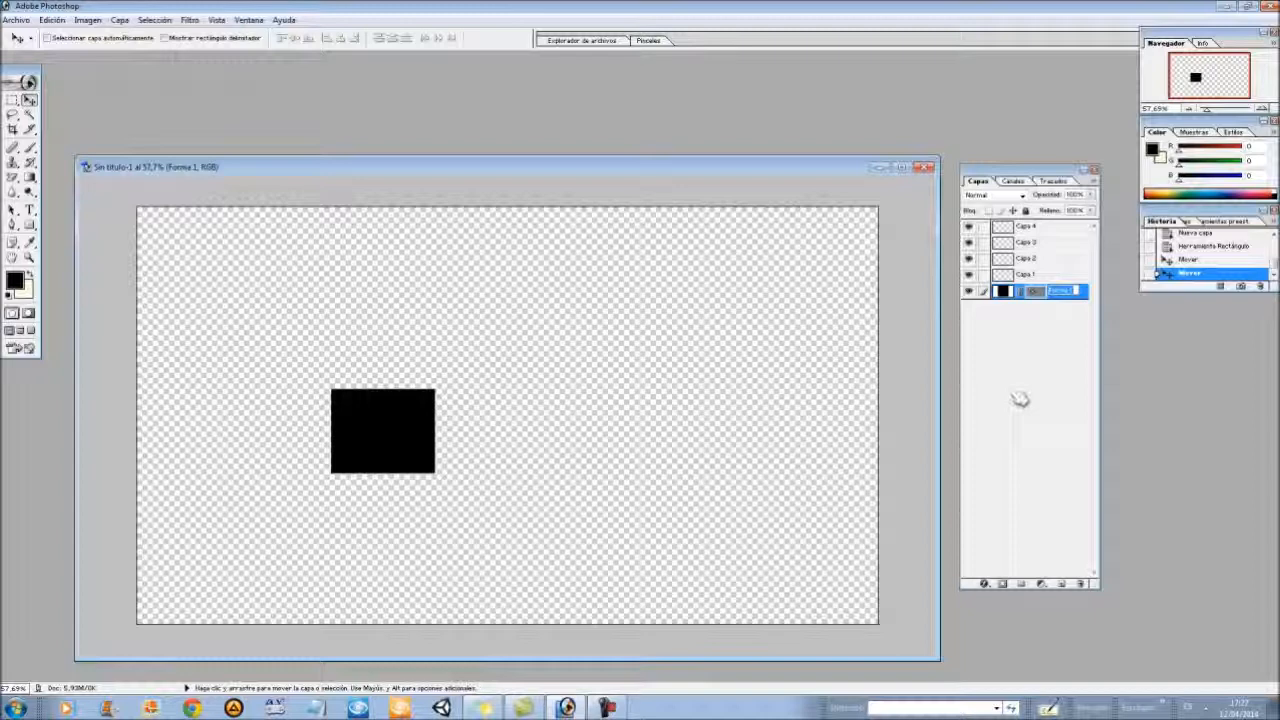
{"action": "type", "text": "capa 5"}
{"action": "type", "text": " negro"}
{"action": "key", "text": "Return"}
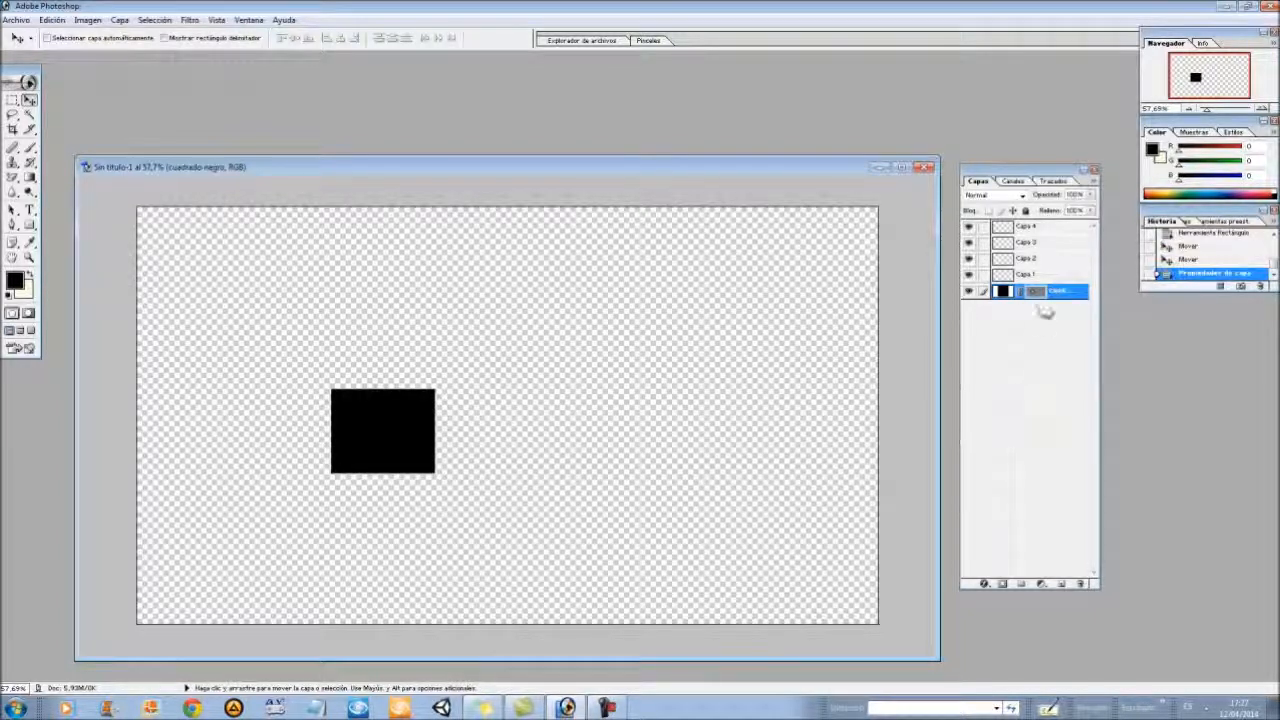
- Delete the empty layers Capa 4 and Capa 3, and try to move the canvas content with Capa 2 active
{"action": "left_click", "coordinate": [1015, 232]}
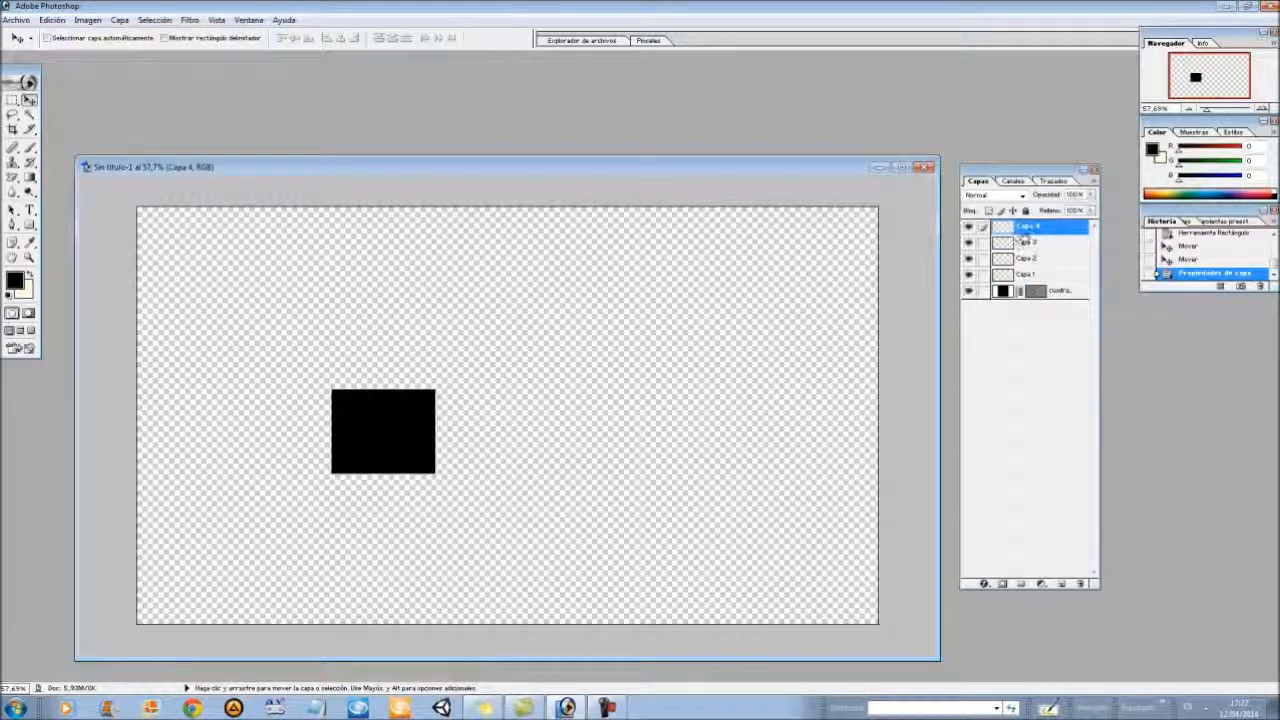
{"action": "left_click", "coordinate": [1080, 583]}
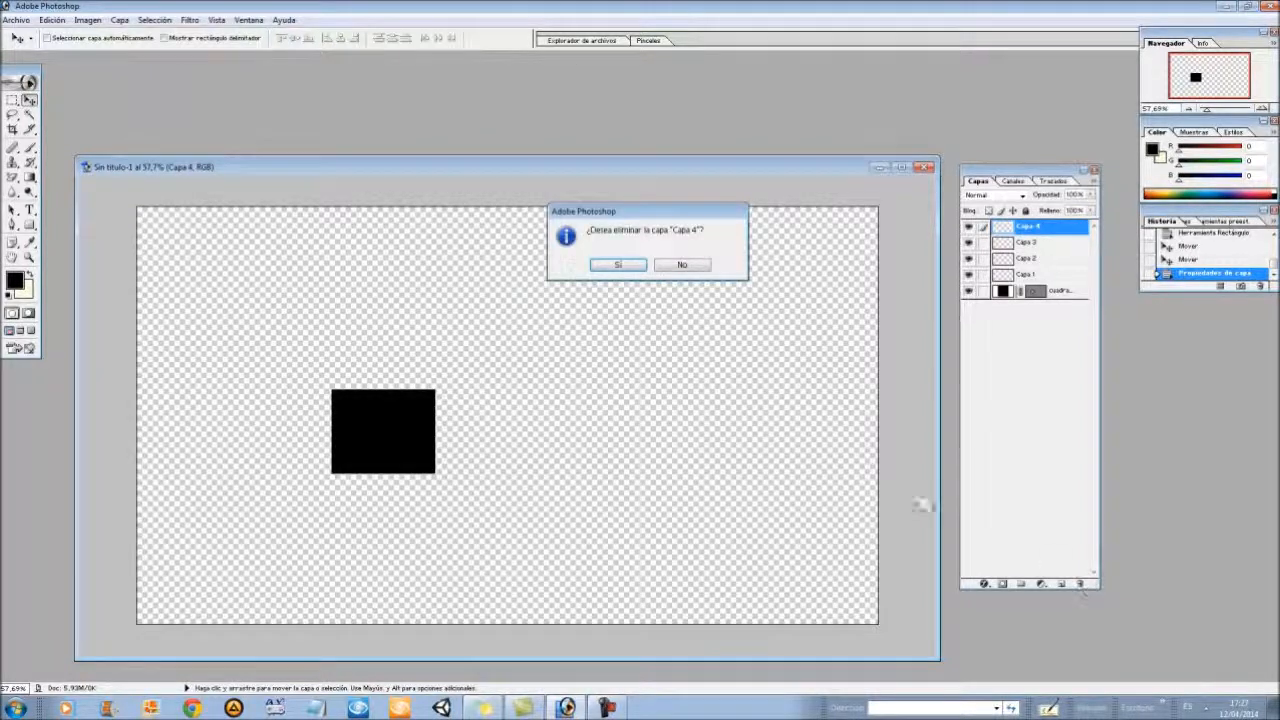
{"action": "left_click", "coordinate": [618, 264]}
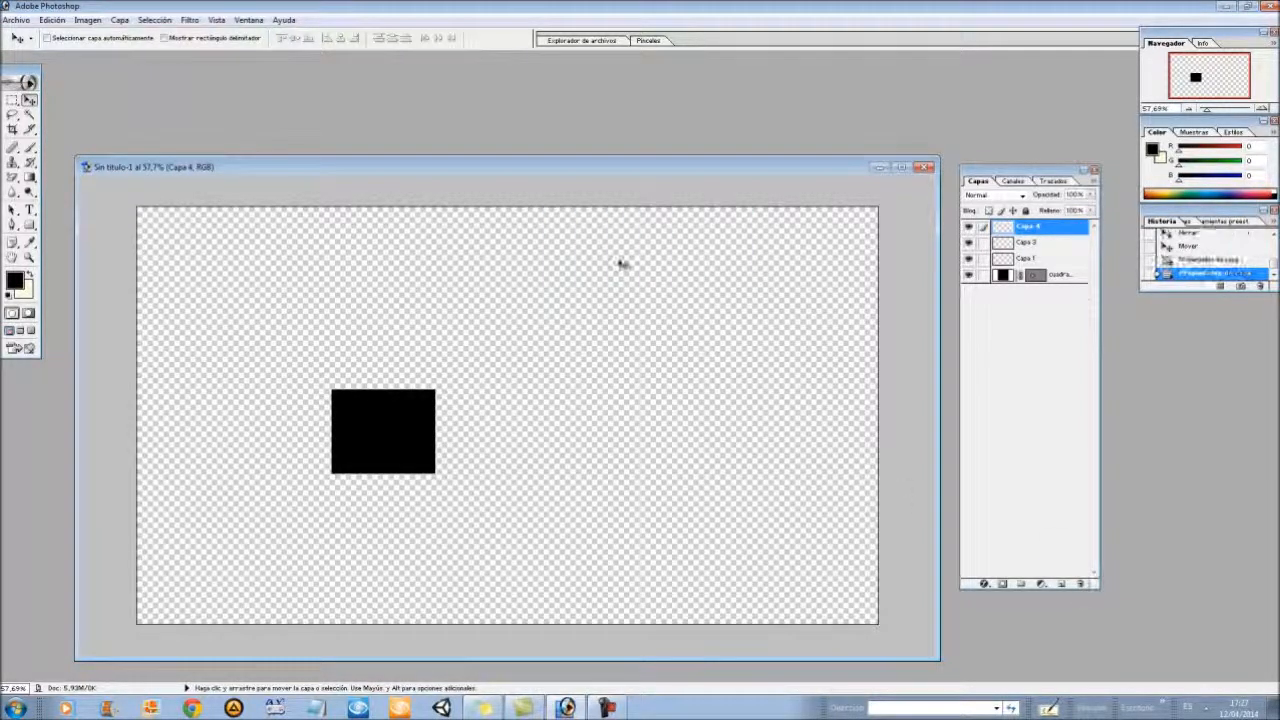
{"action": "left_click", "coordinate": [1080, 583]}
{"action": "left_click", "coordinate": [637, 266]}
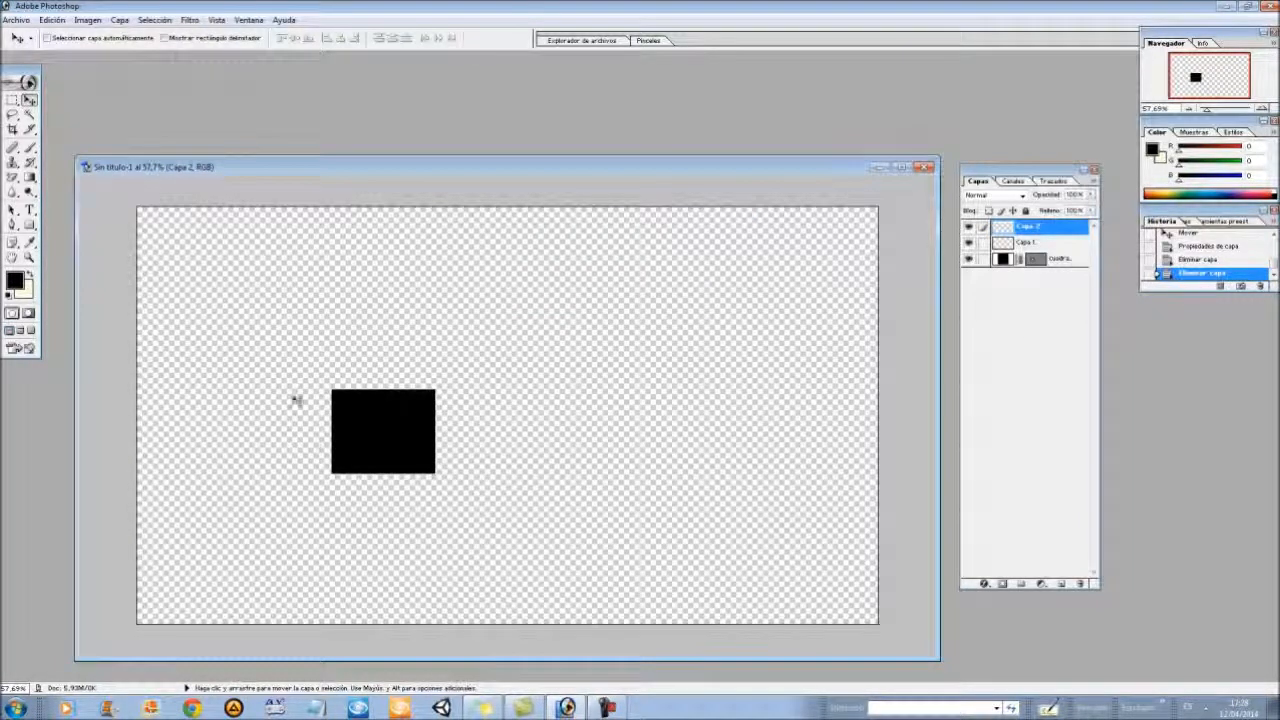
{"action": "left_click_drag", "start_coordinate": [472, 481], "coordinate": [570, 332]}
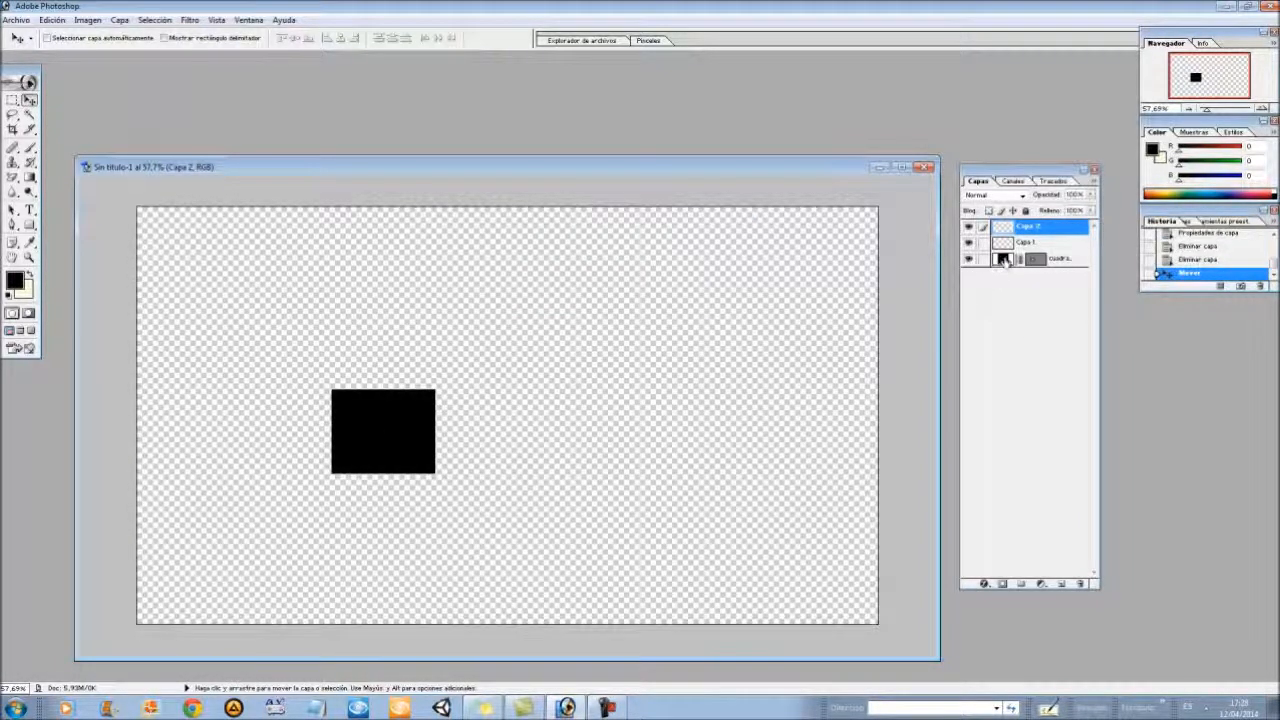
- Add a drop shadow (Sombra paralela) with a greater distance to the cuadrado negro layer and move its rectangle slightly upward
{"action": "left_click", "coordinate": [1004, 262]}
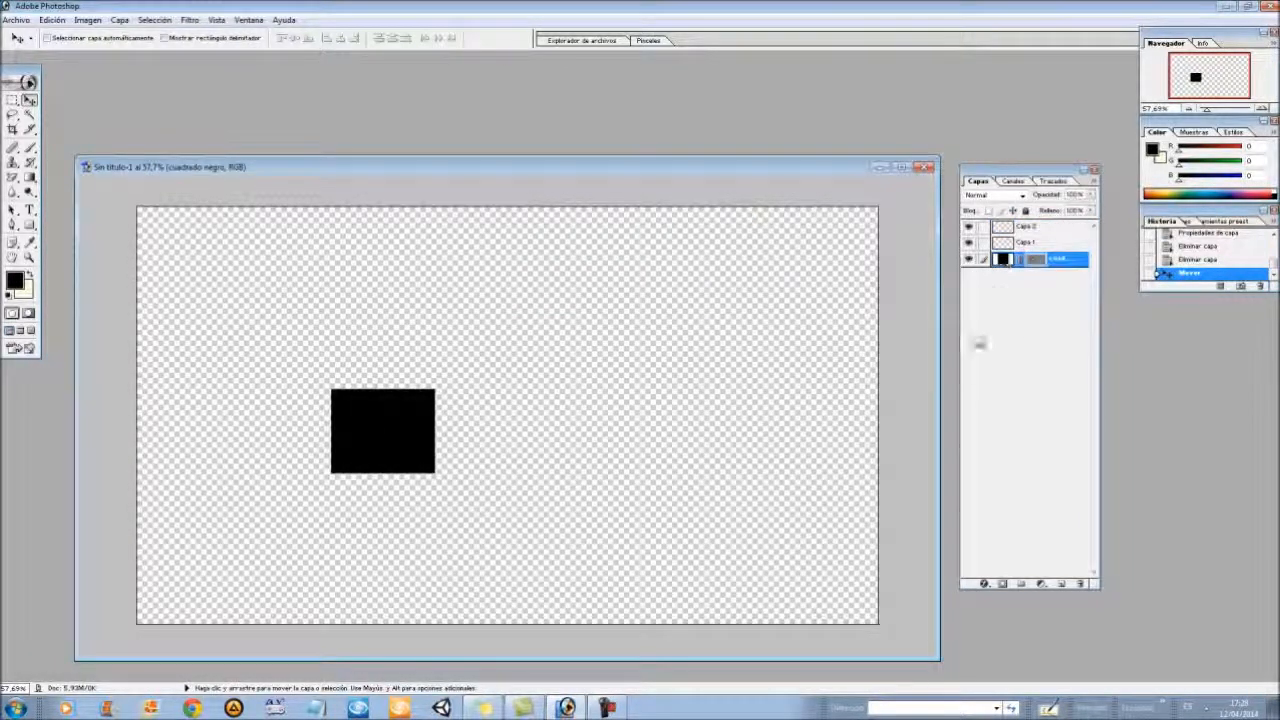
{"action": "left_click", "coordinate": [986, 585]}
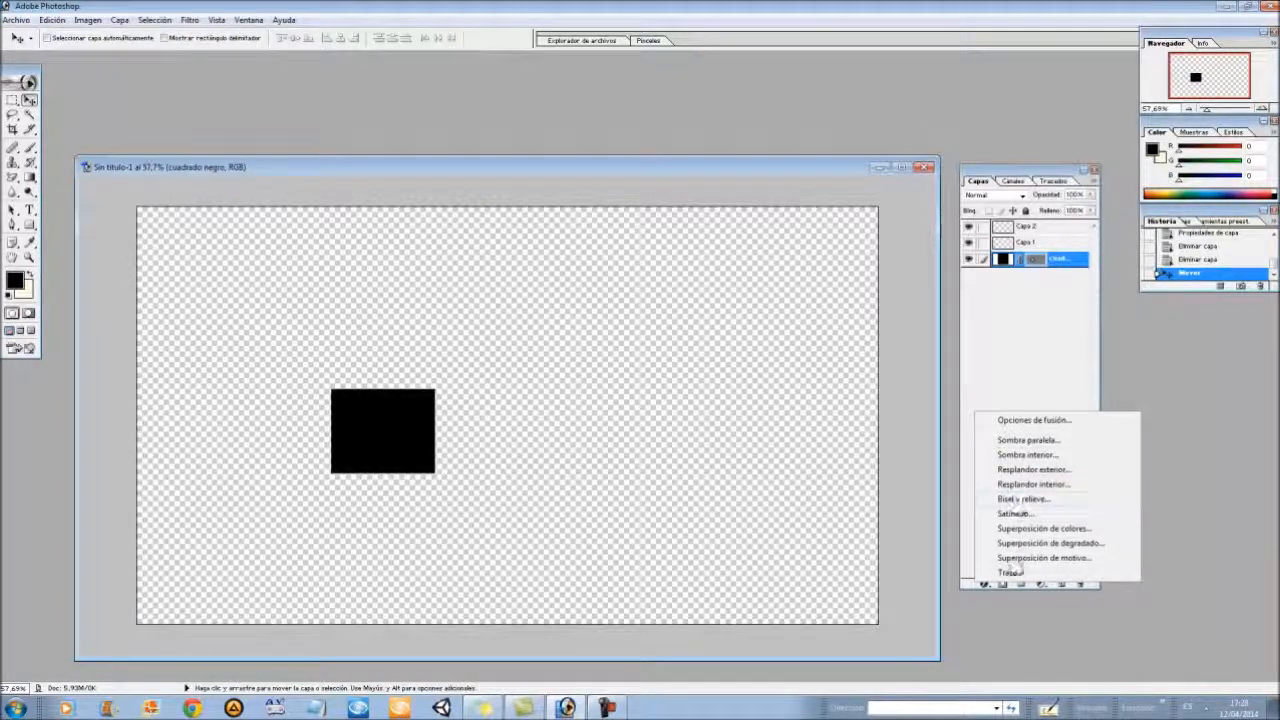
{"action": "left_click", "coordinate": [1012, 440]}
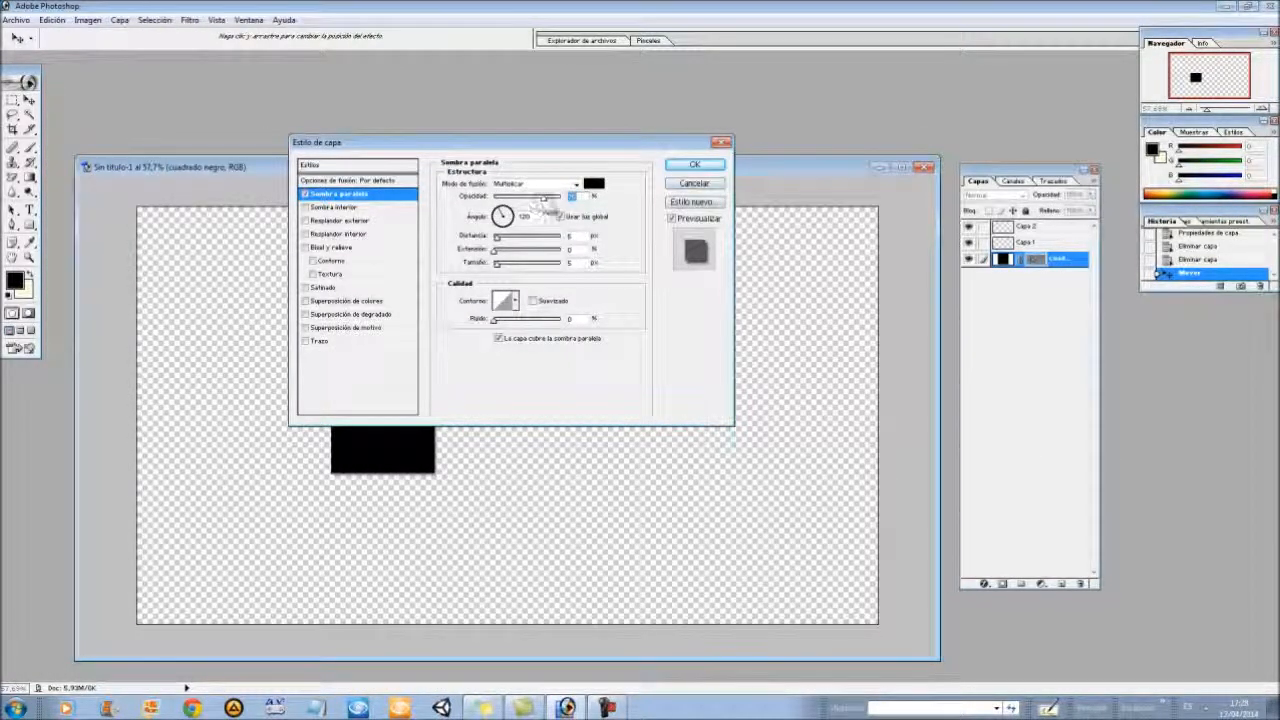
{"action": "left_click_drag", "start_coordinate": [497, 236], "coordinate": [531, 238]}
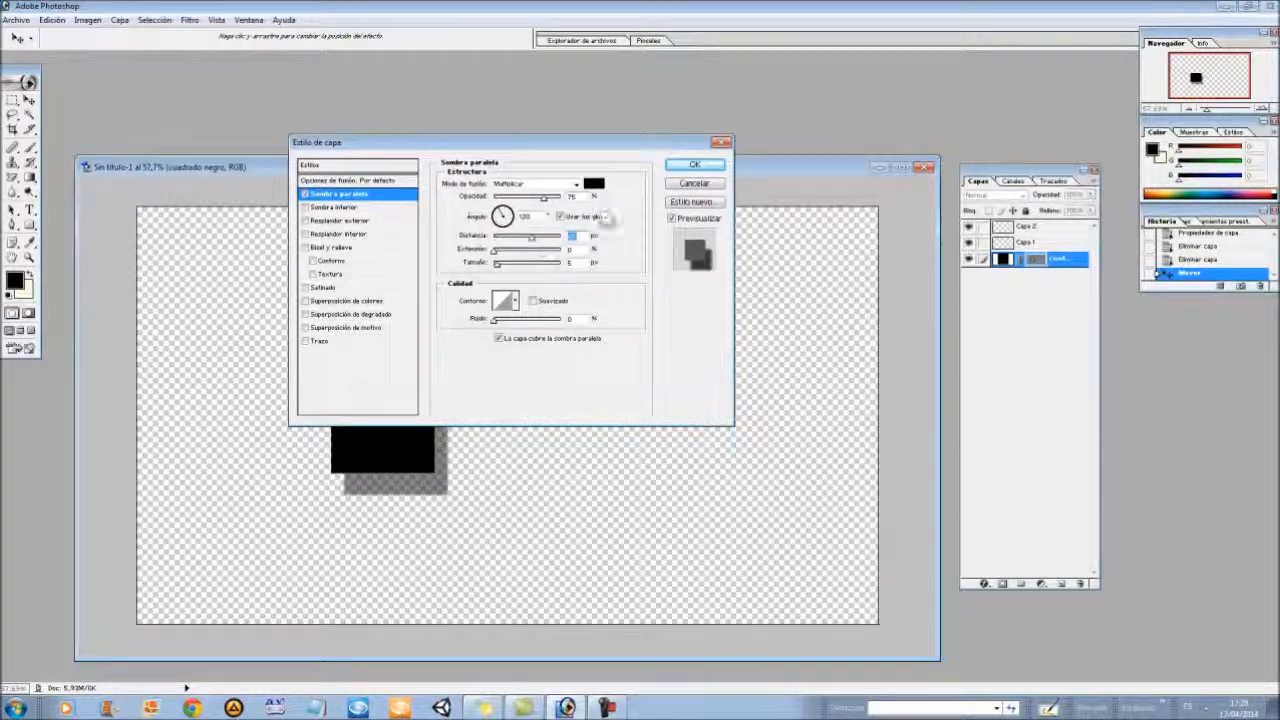
{"action": "left_click", "coordinate": [694, 164]}
{"action": "left_click_drag", "start_coordinate": [400, 440], "coordinate": [415, 413]}
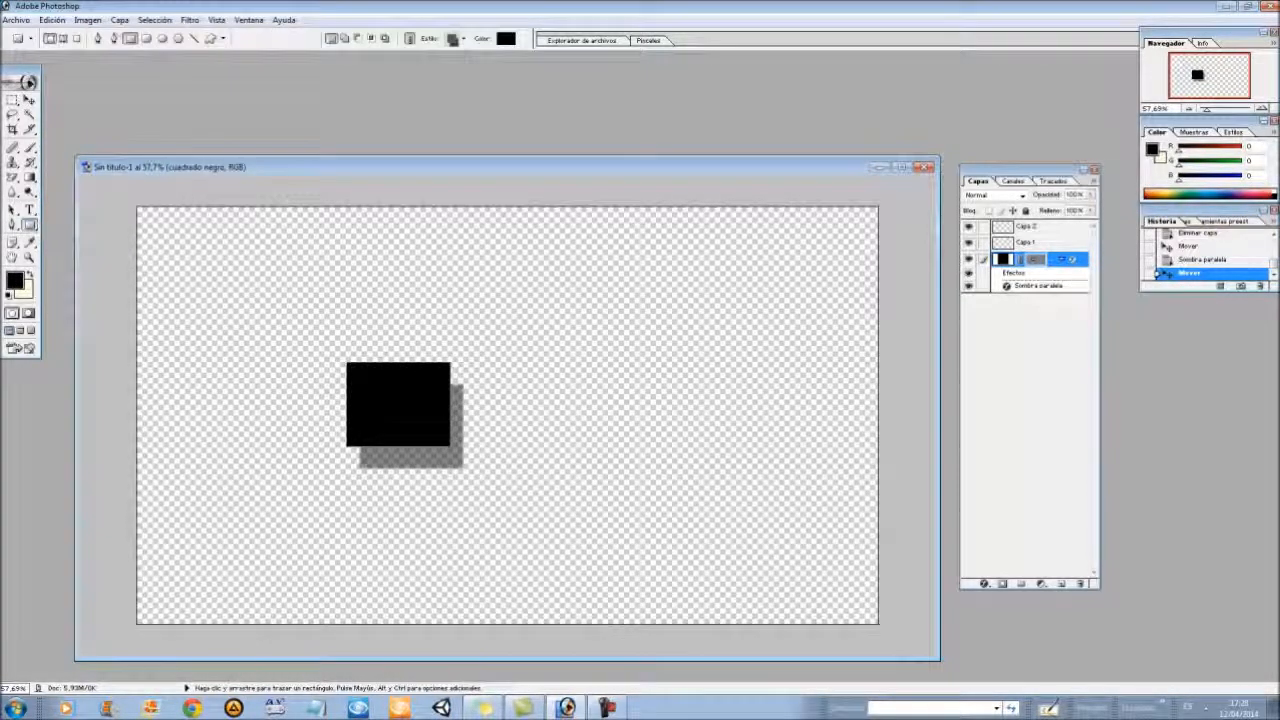
- Draw a wider black rectangle above the first one, delete the stray extra shape, and move the wide rectangle toward the canvas's upper right
{"action": "left_click_drag", "start_coordinate": [429, 277], "coordinate": [591, 371]}
{"action": "left_click_drag", "start_coordinate": [544, 317], "coordinate": [590, 324]}
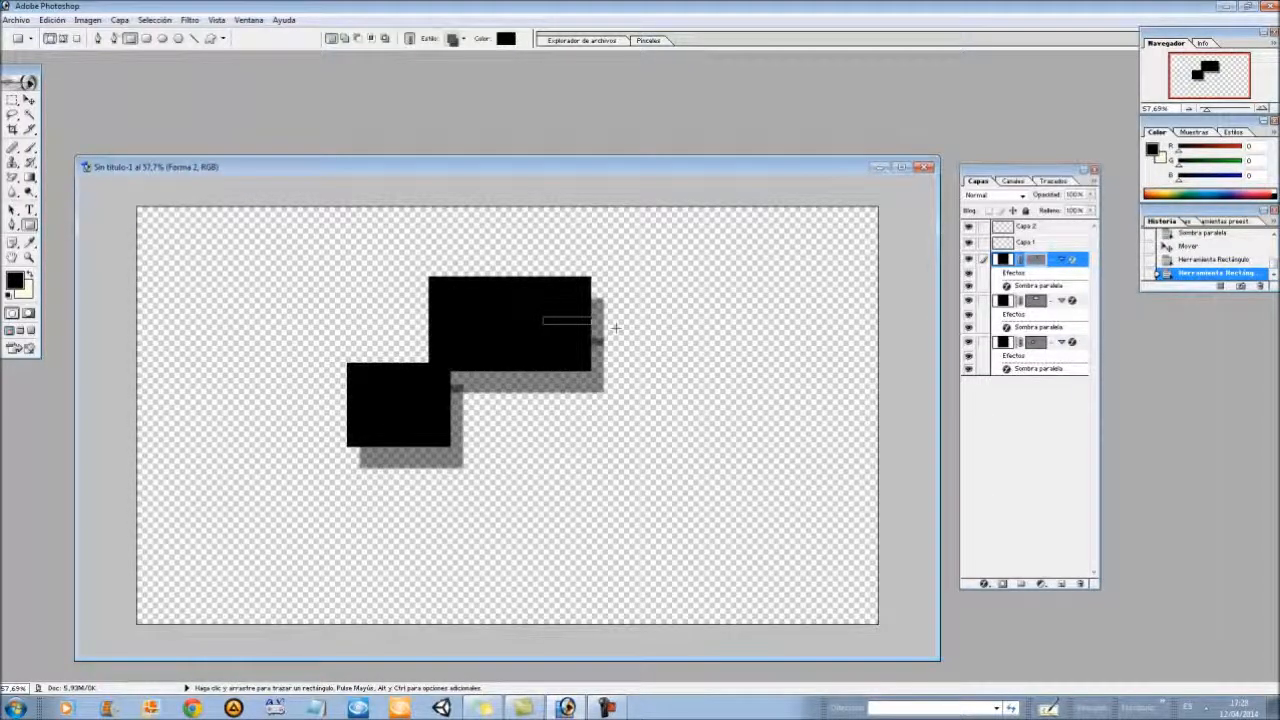
{"action": "key", "text": "Delete"}
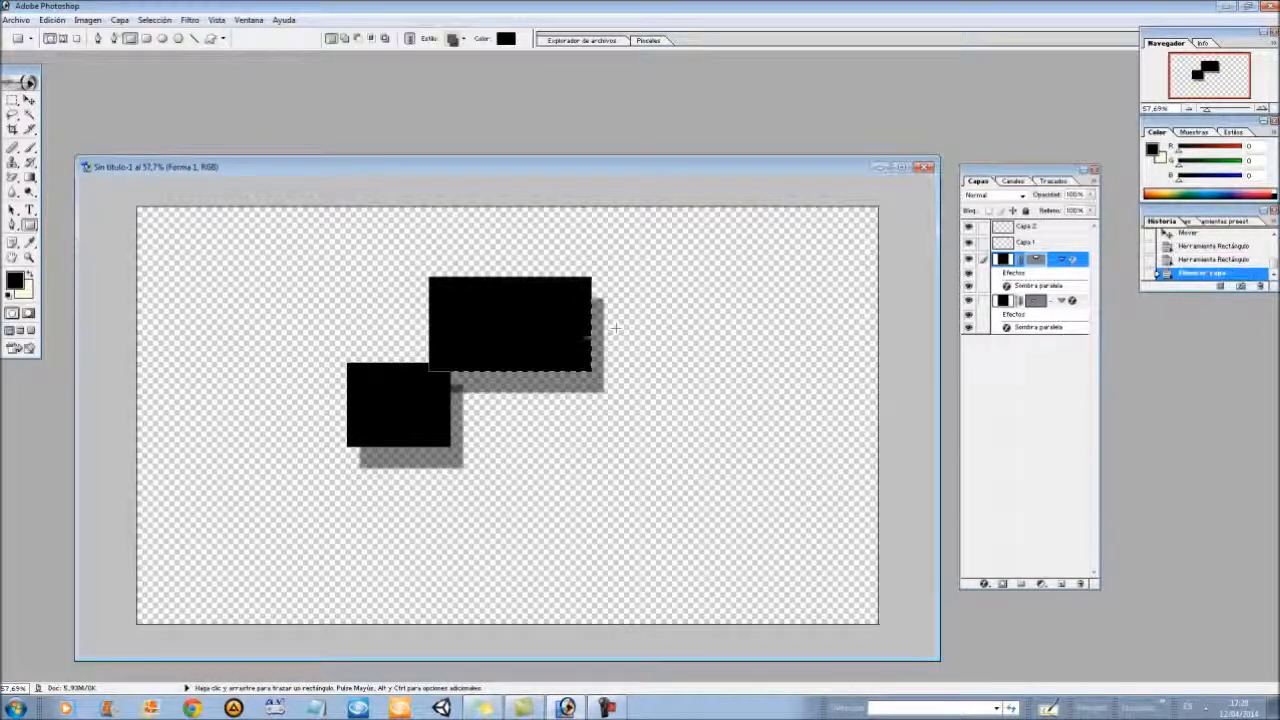
{"action": "left_click", "coordinate": [29, 100]}
{"action": "left_click_drag", "start_coordinate": [469, 331], "coordinate": [608, 331]}
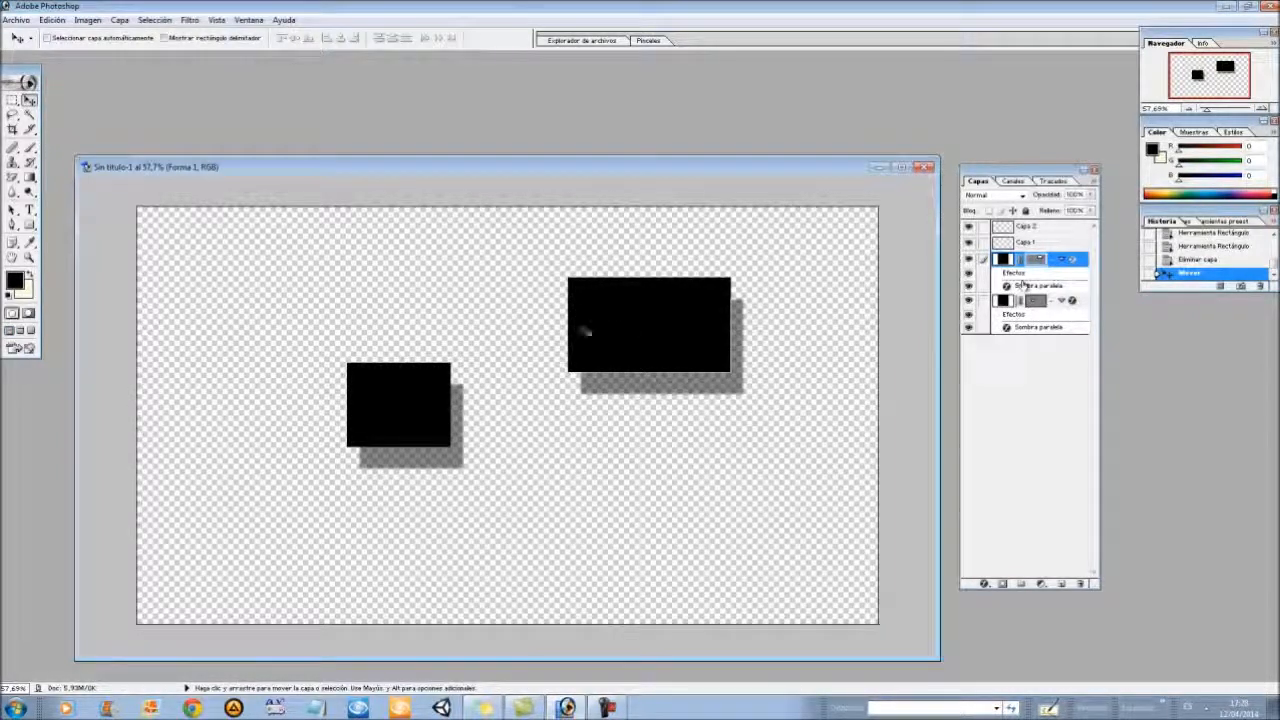
- Lower the opacity of the wide rectangle's layer until it is semi-transparent and move the rectangle slightly to the right
{"action": "left_click", "coordinate": [1092, 195]}
{"action": "mouse_move", "coordinate": [1097, 210]}
{"action": "left_mouse_down"}
{"action": "mouse_move", "coordinate": [1026, 212]}
{"action": "mouse_move", "coordinate": [1090, 214]}
{"action": "left_mouse_up"}
{"action": "left_click", "coordinate": [1092, 195]}
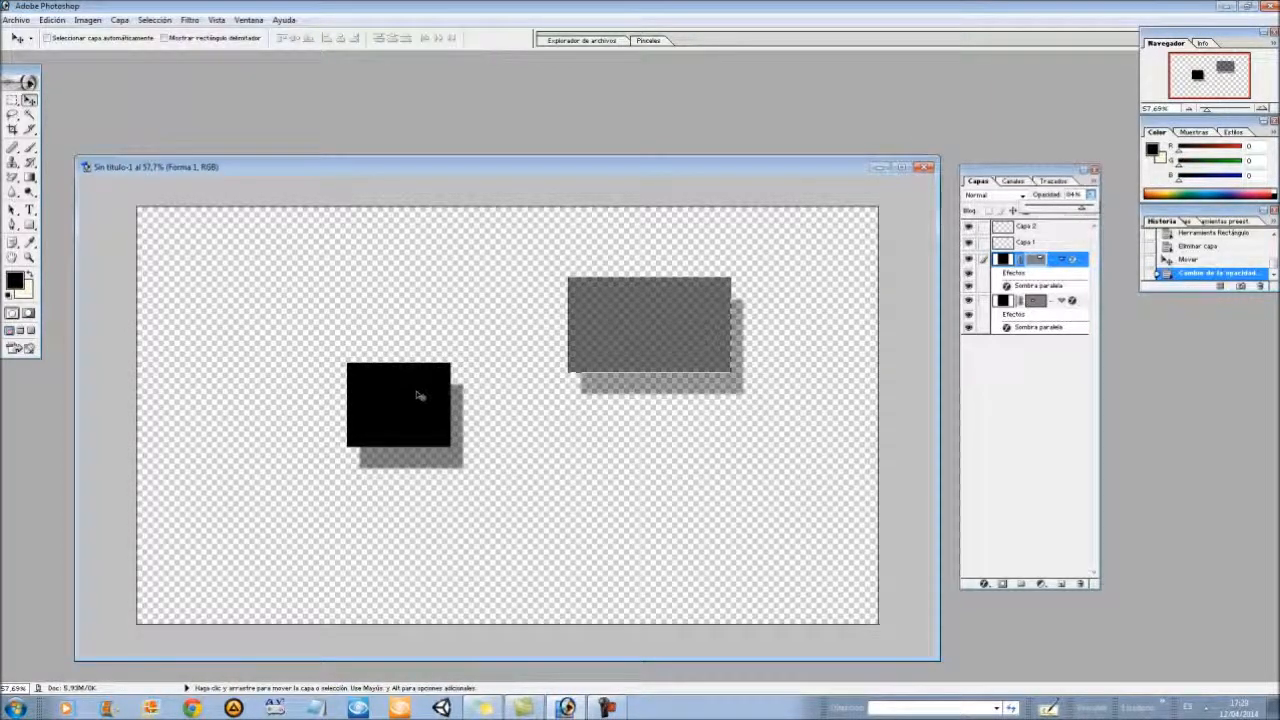
{"action": "left_click_drag", "start_coordinate": [501, 375], "coordinate": [537, 377]}
- Collapse the cuadrado negro layer's effects, shift the wide rectangle further right, and move the small black rectangle upward
{"action": "left_click", "coordinate": [1062, 301]}
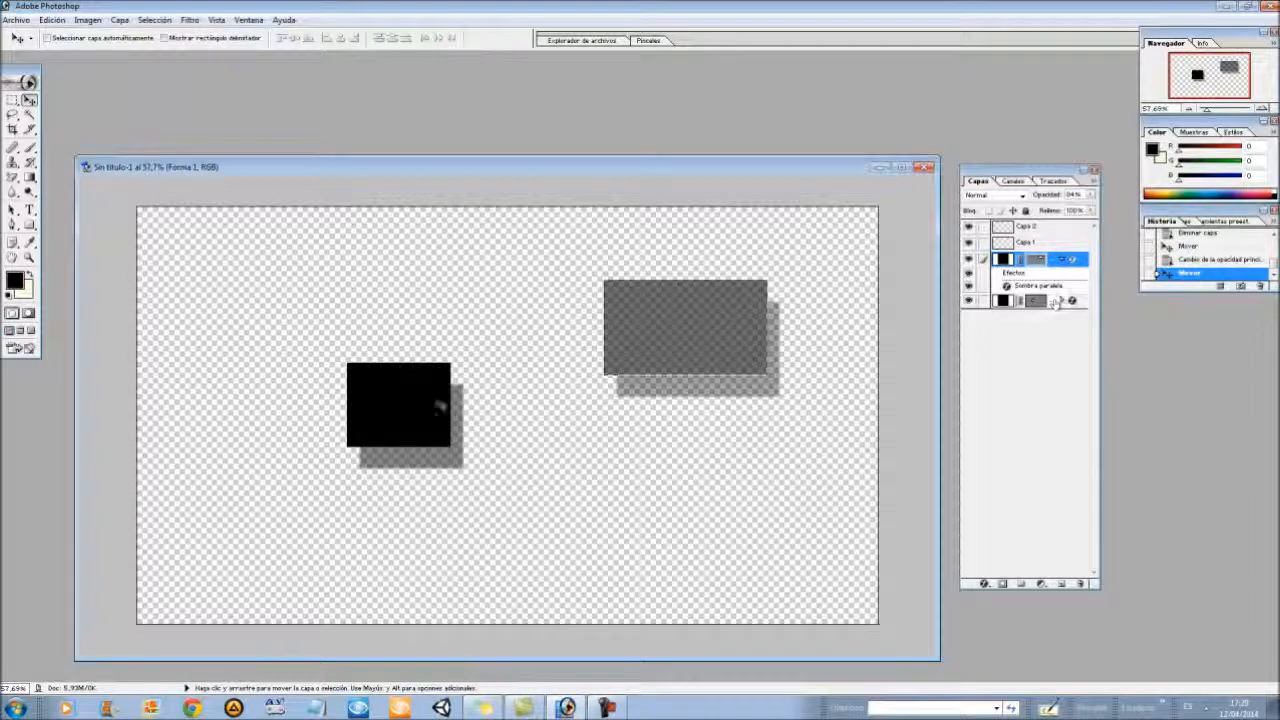
{"action": "left_click_drag", "start_coordinate": [398, 412], "coordinate": [413, 343]}
{"action": "left_click", "coordinate": [1060, 301]}
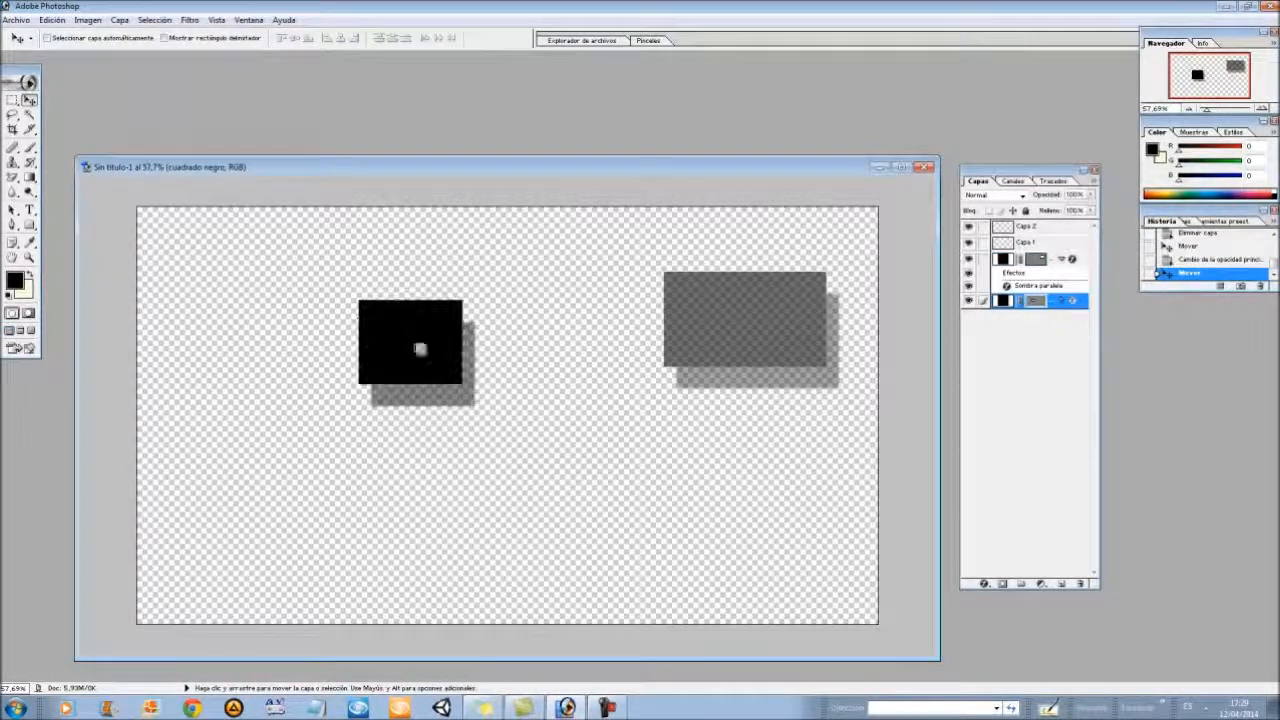
- Lower the fill (Relleno) of the cuadrado negro layer so its rectangle turns semi-transparent while its shadow stays strong
{"action": "left_click", "coordinate": [1091, 210]}
{"action": "mouse_move", "coordinate": [1084, 230]}
{"action": "left_mouse_down"}
{"action": "mouse_move", "coordinate": [1020, 234]}
{"action": "mouse_move", "coordinate": [1070, 233]}
{"action": "left_mouse_up"}
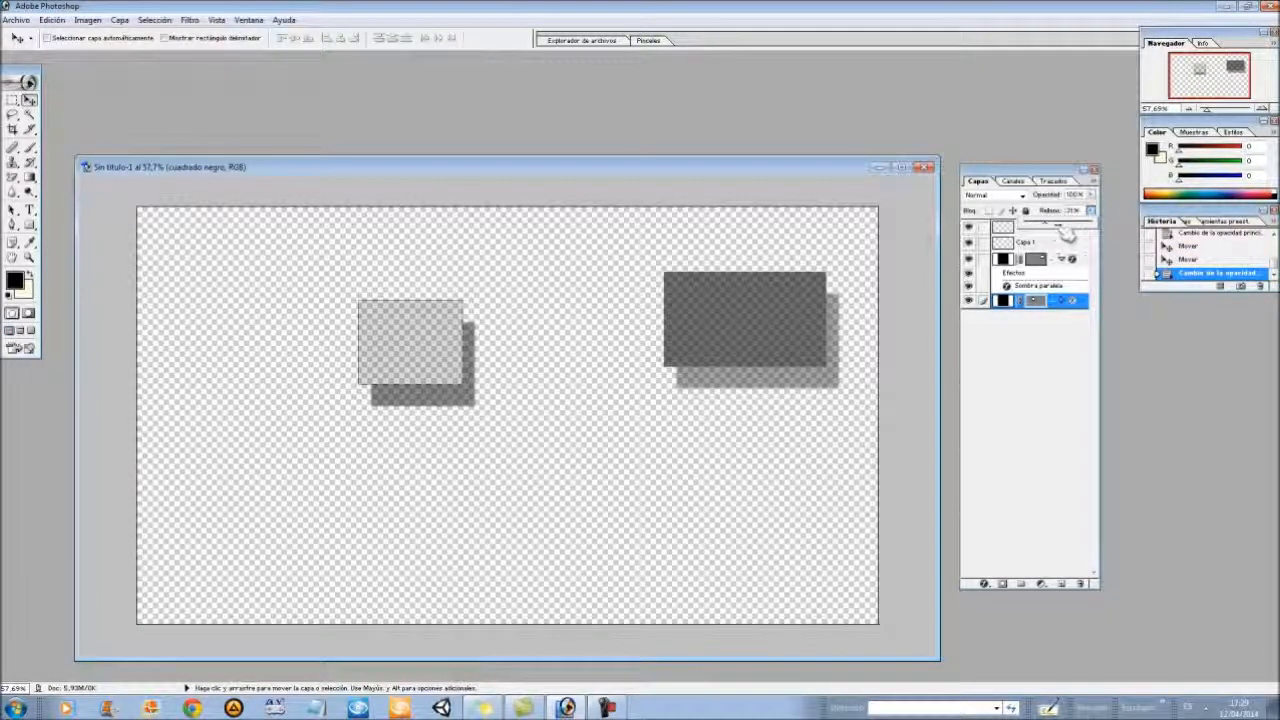
{"action": "left_click", "coordinate": [1037, 388]}
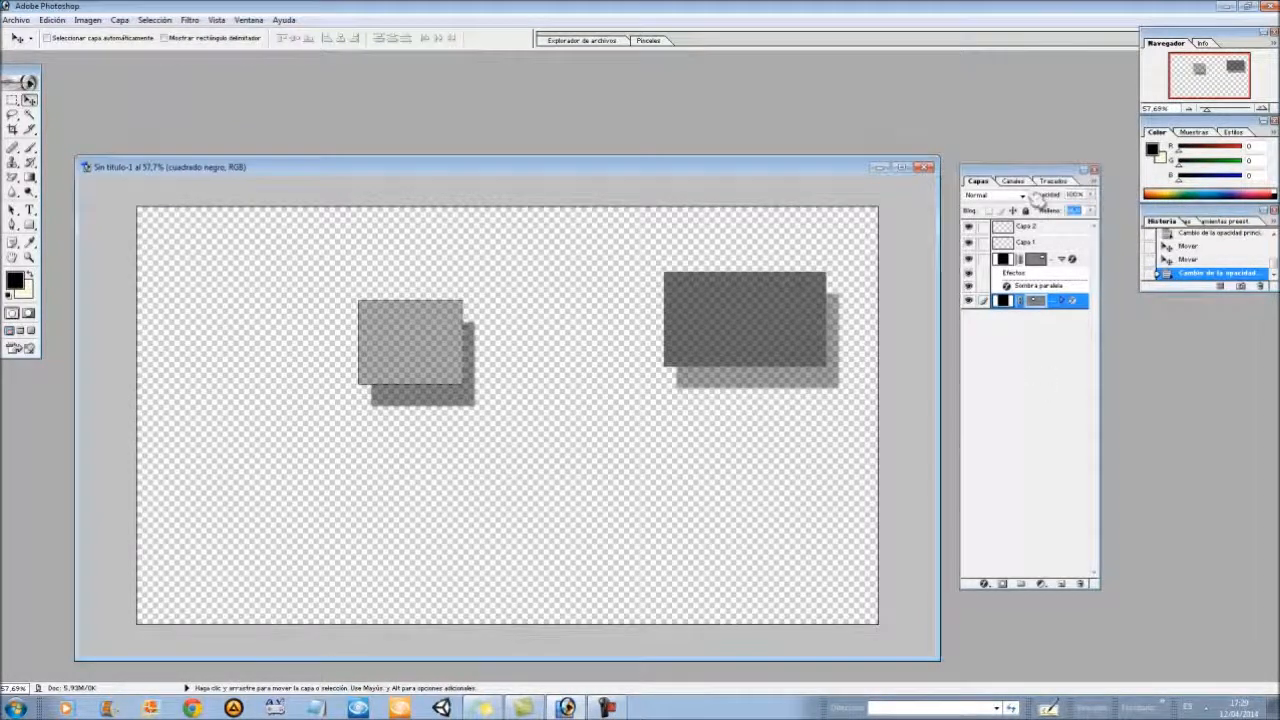
- Examine the blending modes, keeping Normal, and check the cuadrado negro layer's visibility by hiding and showing it again
{"action": "left_click", "coordinate": [1024, 195]}
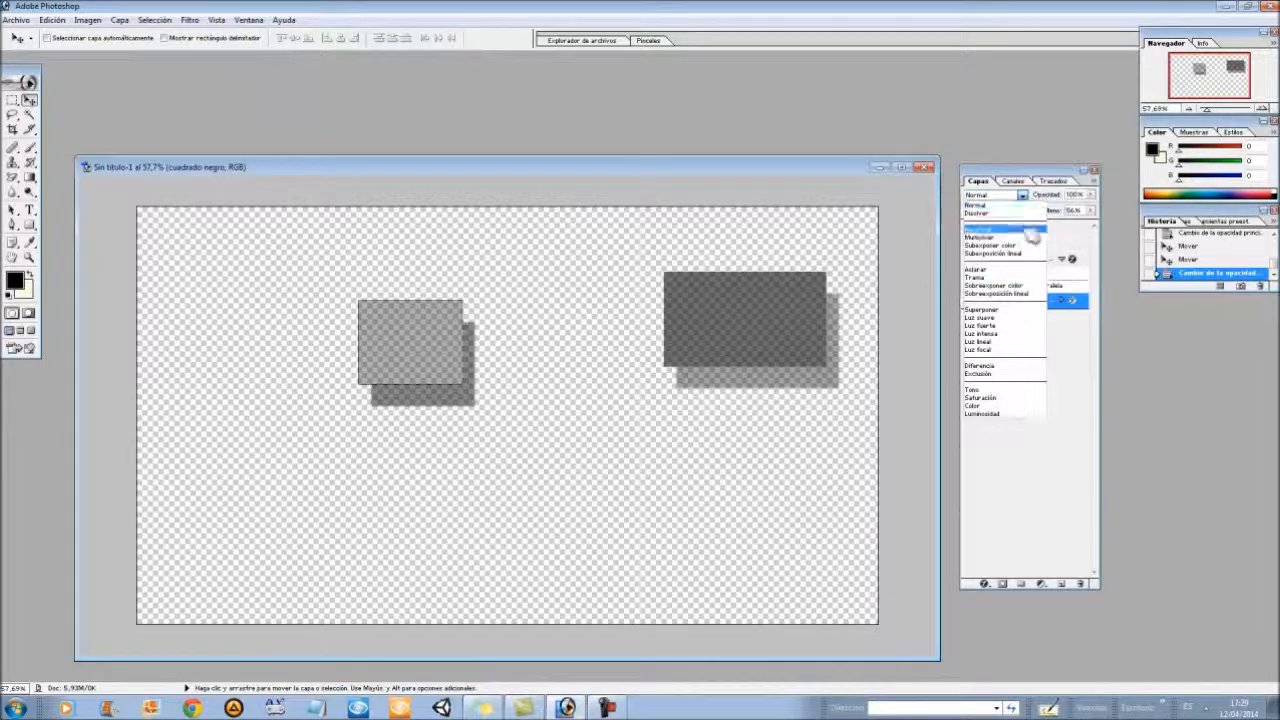
{"action": "left_click", "coordinate": [1024, 205]}
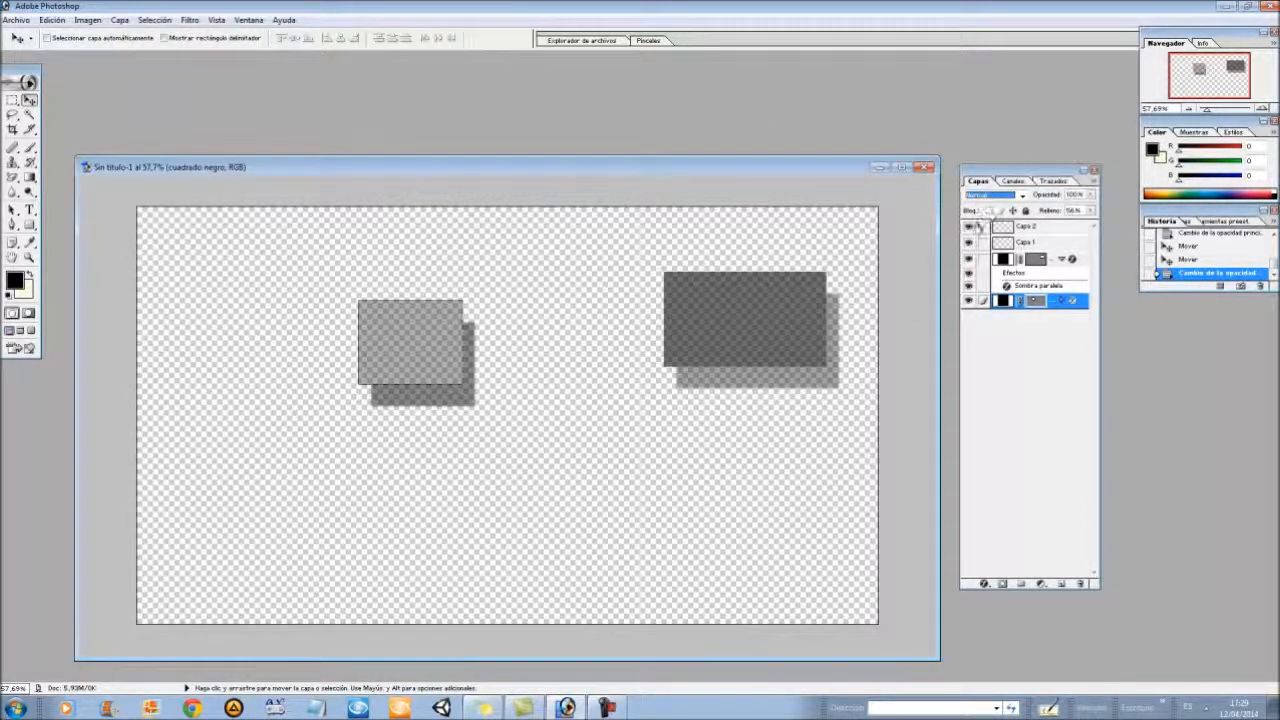
{"action": "left_click", "coordinate": [967, 301]}
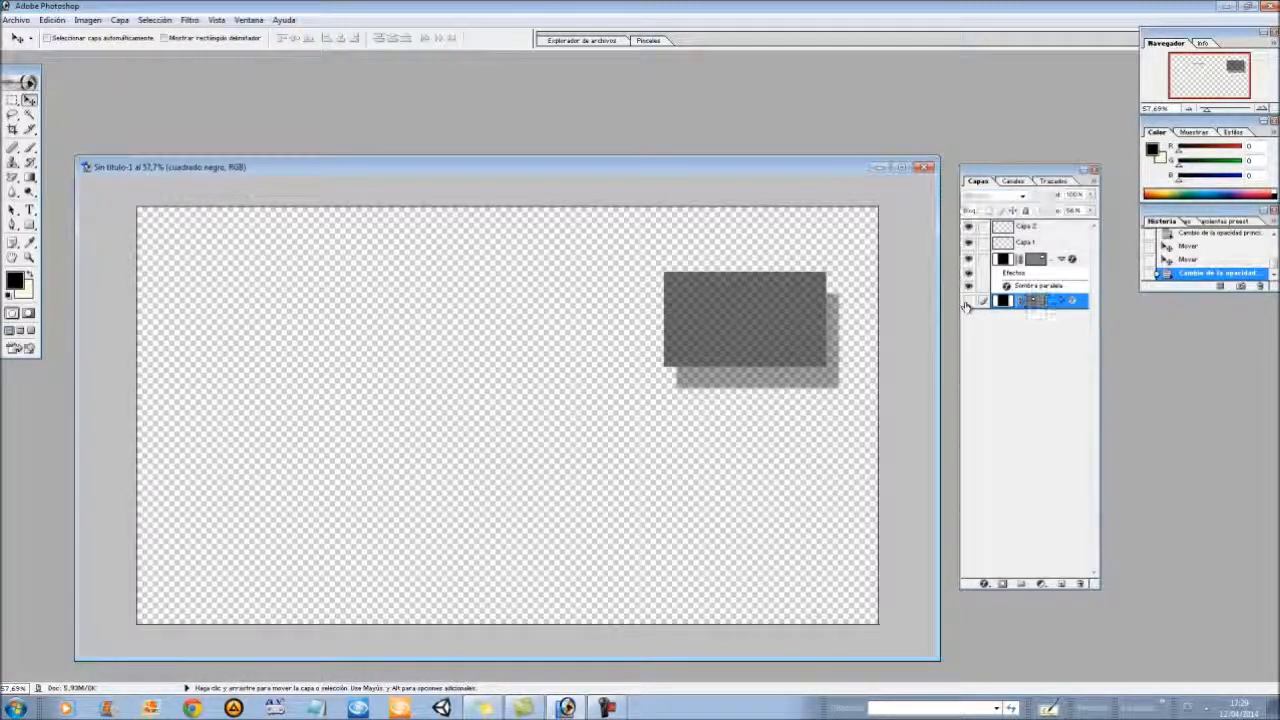
{"action": "left_click", "coordinate": [967, 301]}
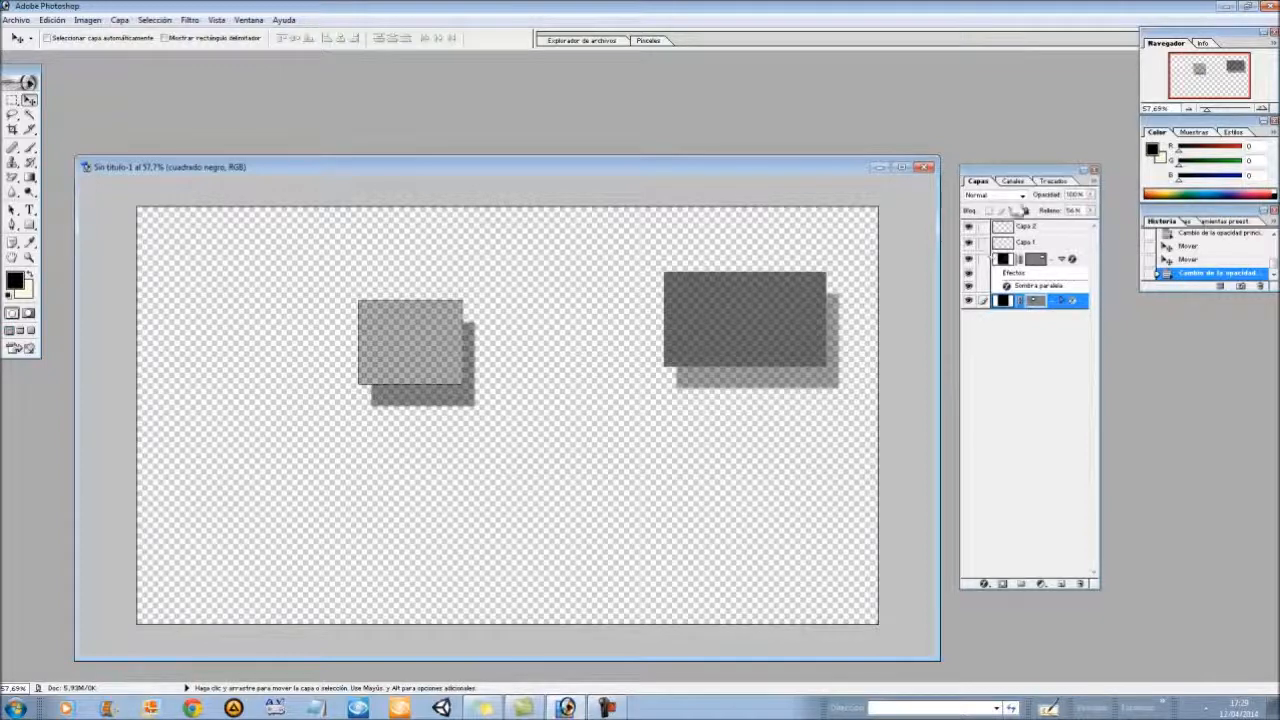
- Lock the position of the cuadrado negro layer and try to move its rectangle
{"action": "left_click_drag", "start_coordinate": [1008, 172], "coordinate": [990, 164]}
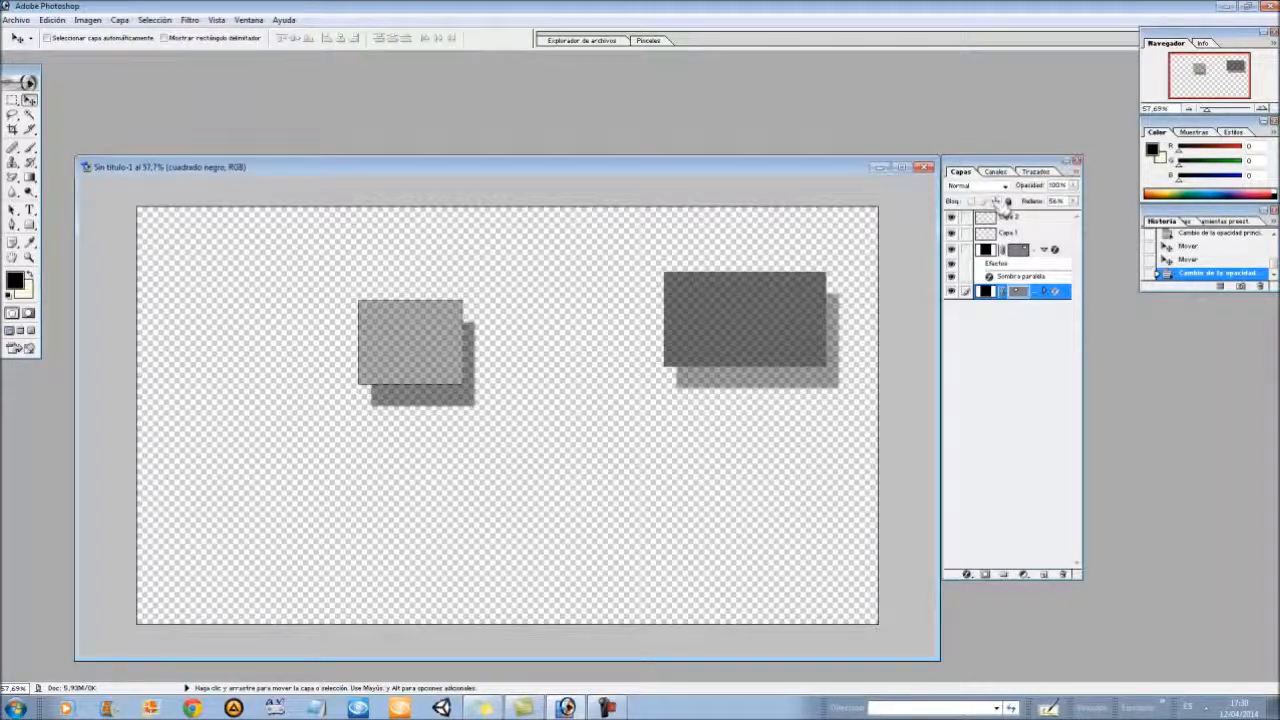
{"action": "left_click", "coordinate": [996, 201]}
{"action": "left_click", "coordinate": [691, 330]}
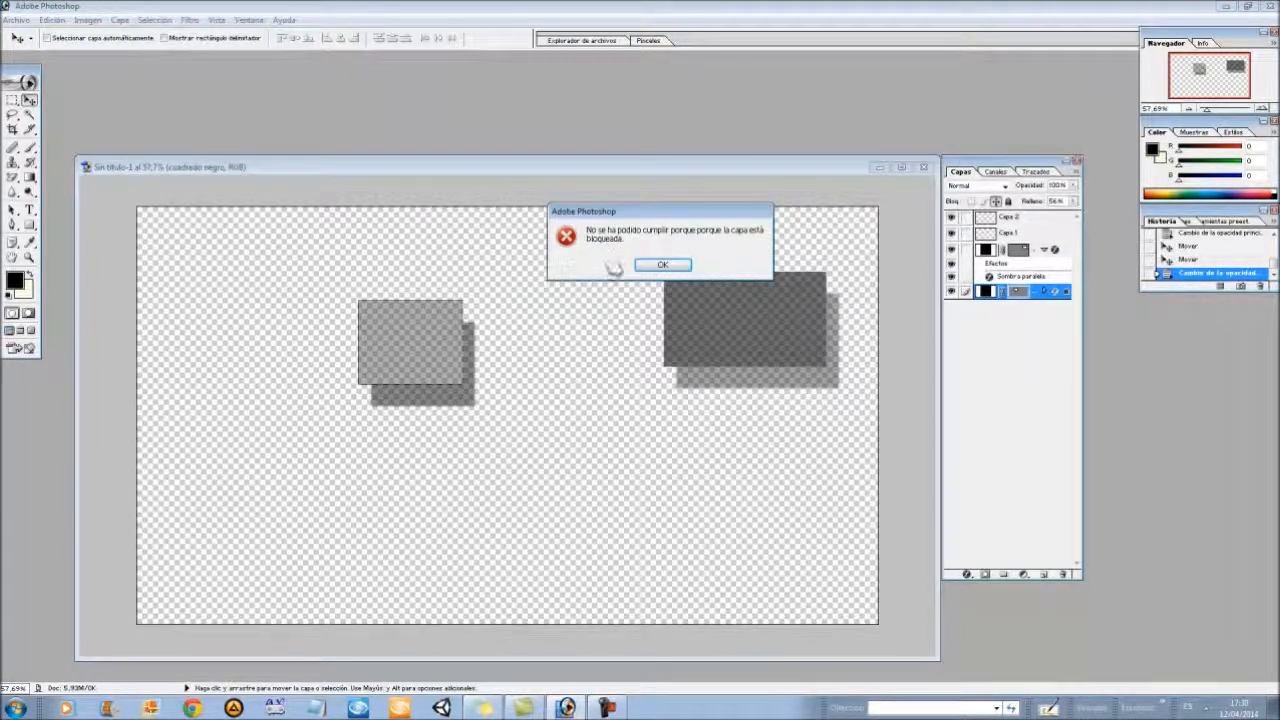
{"action": "left_click", "coordinate": [680, 264]}
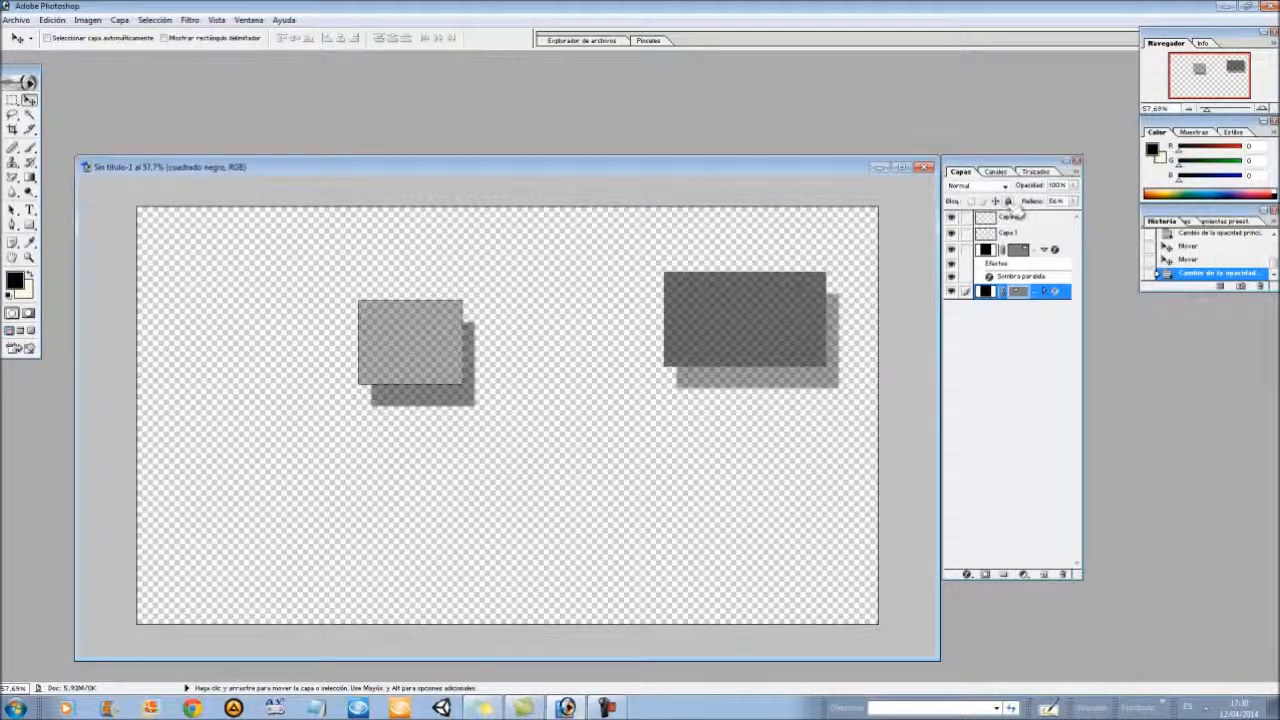
- Link the layers Capa 1 and Capa 2 to the wide rectangle's layer
{"action": "left_click", "coordinate": [970, 252]}
{"action": "left_click", "coordinate": [966, 232]}
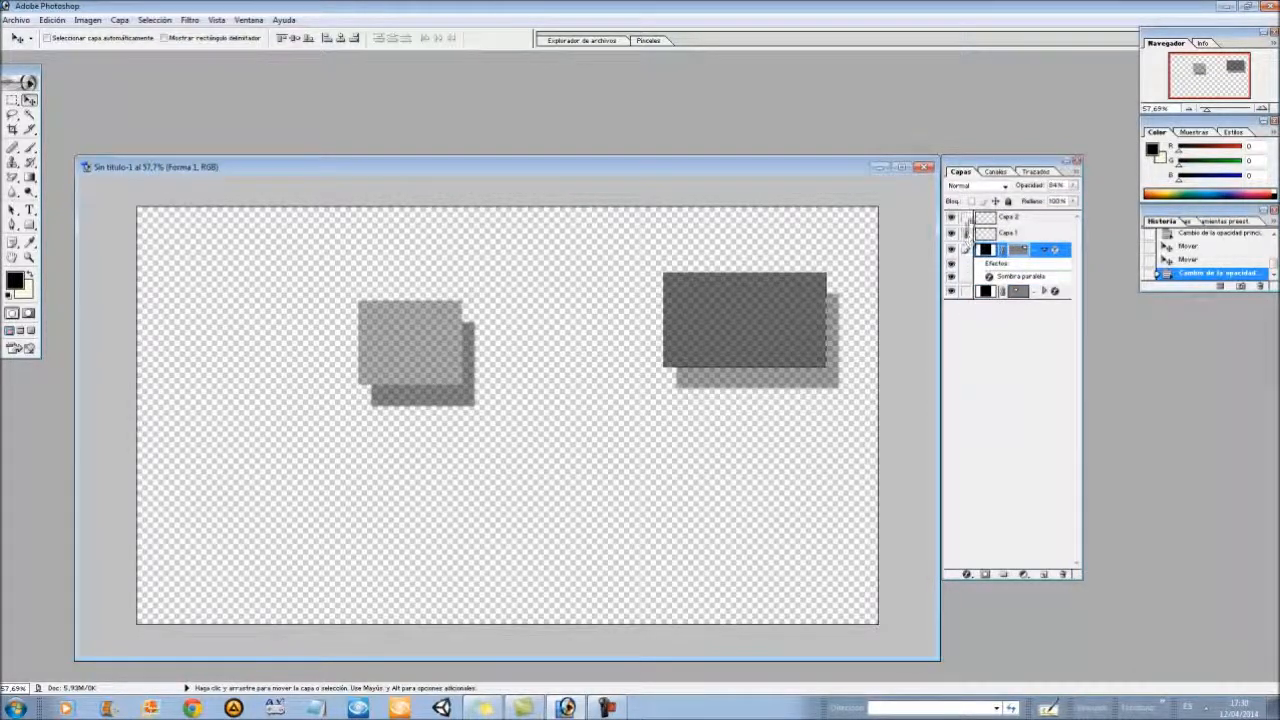
{"action": "left_click", "coordinate": [966, 217]}
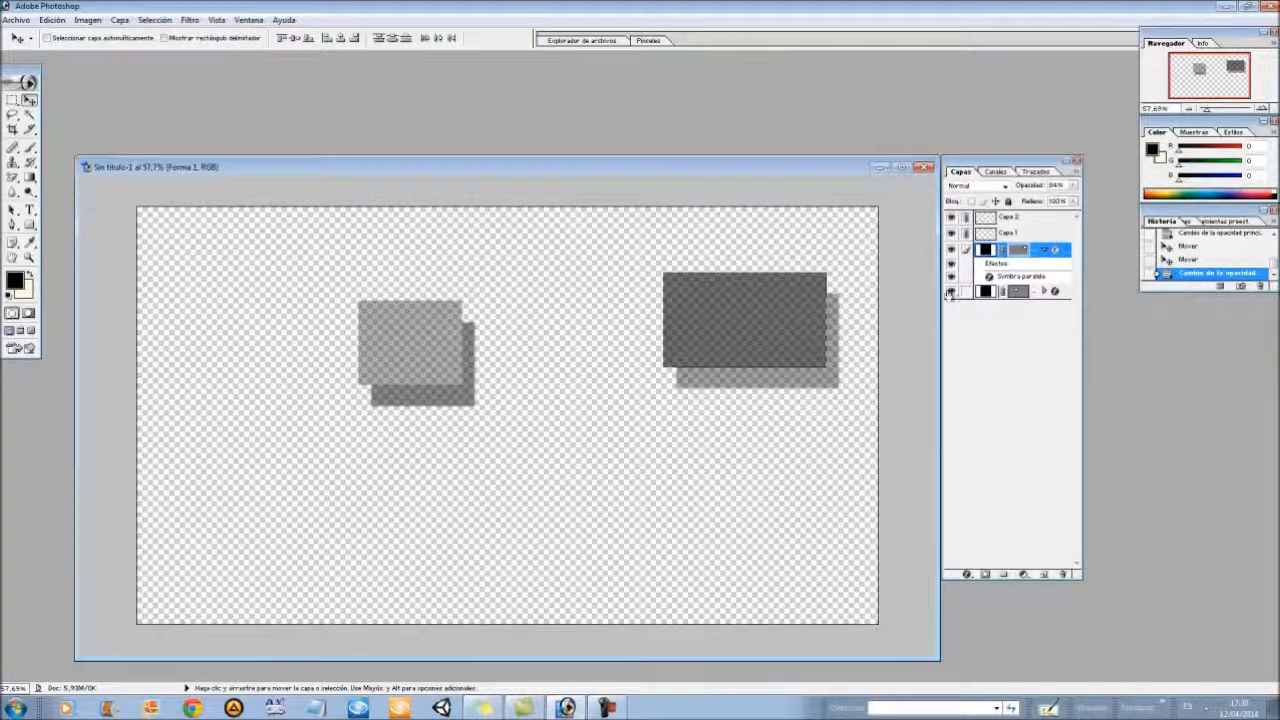
- Move the cuadrado negro rectangle down and toward the canvas's left side
{"action": "left_click", "coordinate": [985, 292]}
{"action": "left_click_drag", "start_coordinate": [846, 298], "coordinate": [769, 350]}
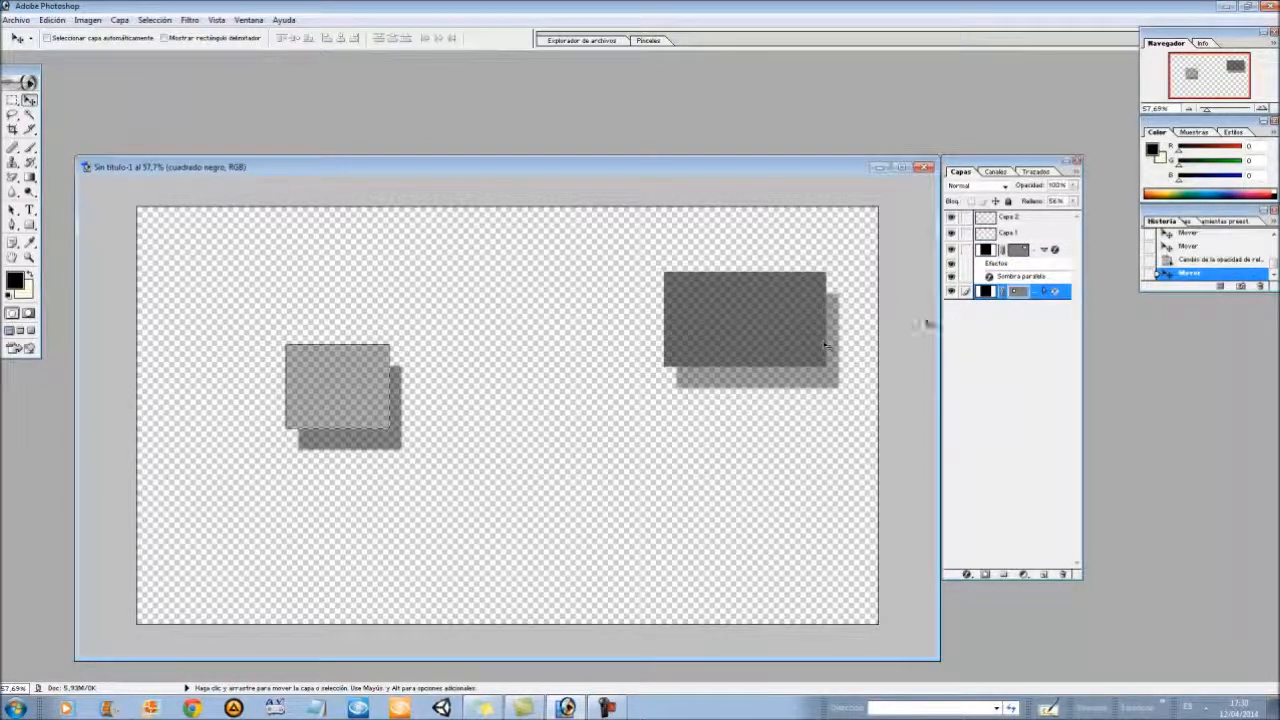
- Make Capa 1 the active layer and unlink the wide rectangle's layer and Capa 2 from it
{"action": "left_click", "coordinate": [985, 250]}
{"action": "left_click", "coordinate": [966, 291]}
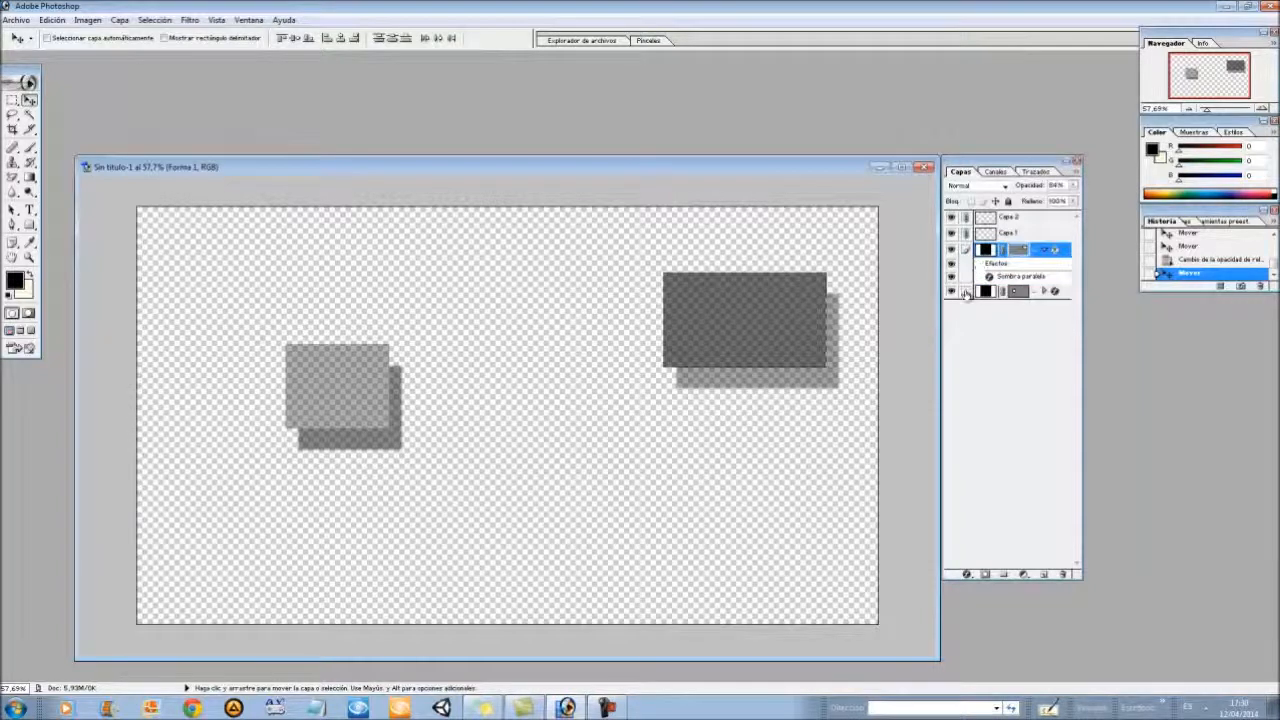
{"action": "left_click", "coordinate": [990, 232]}
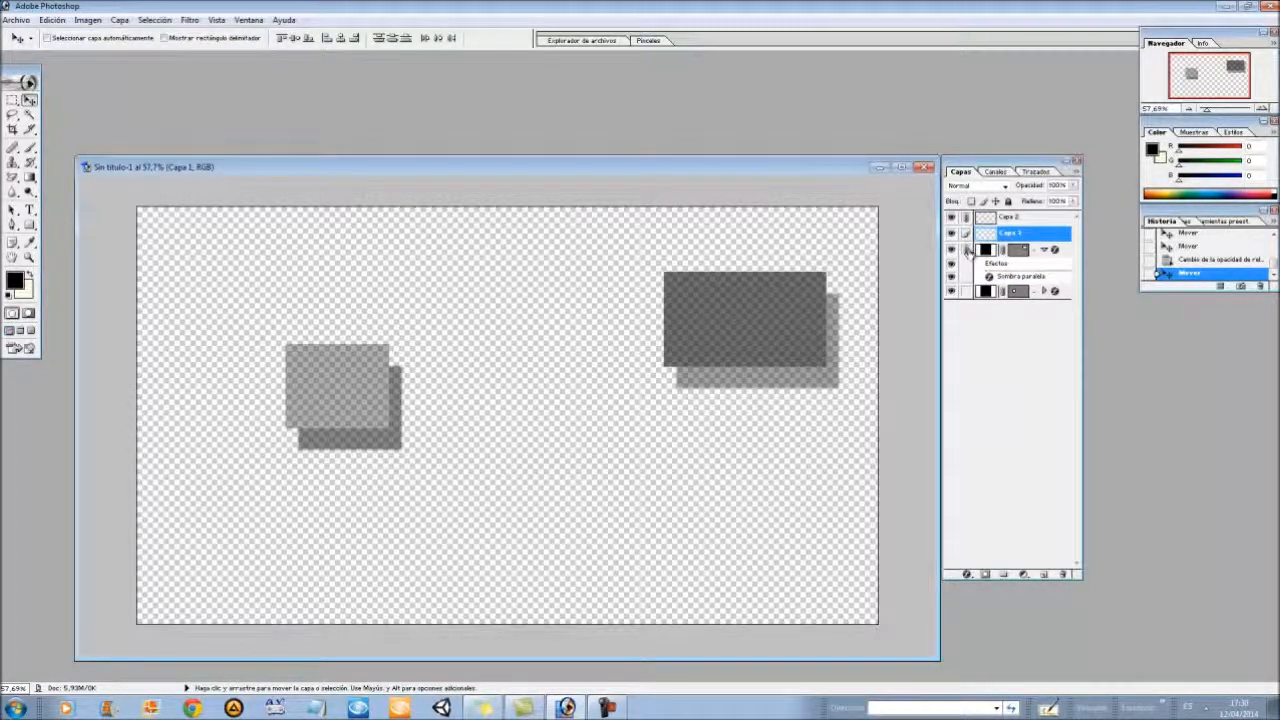
{"action": "left_click", "coordinate": [966, 250]}
{"action": "left_click", "coordinate": [966, 218]}
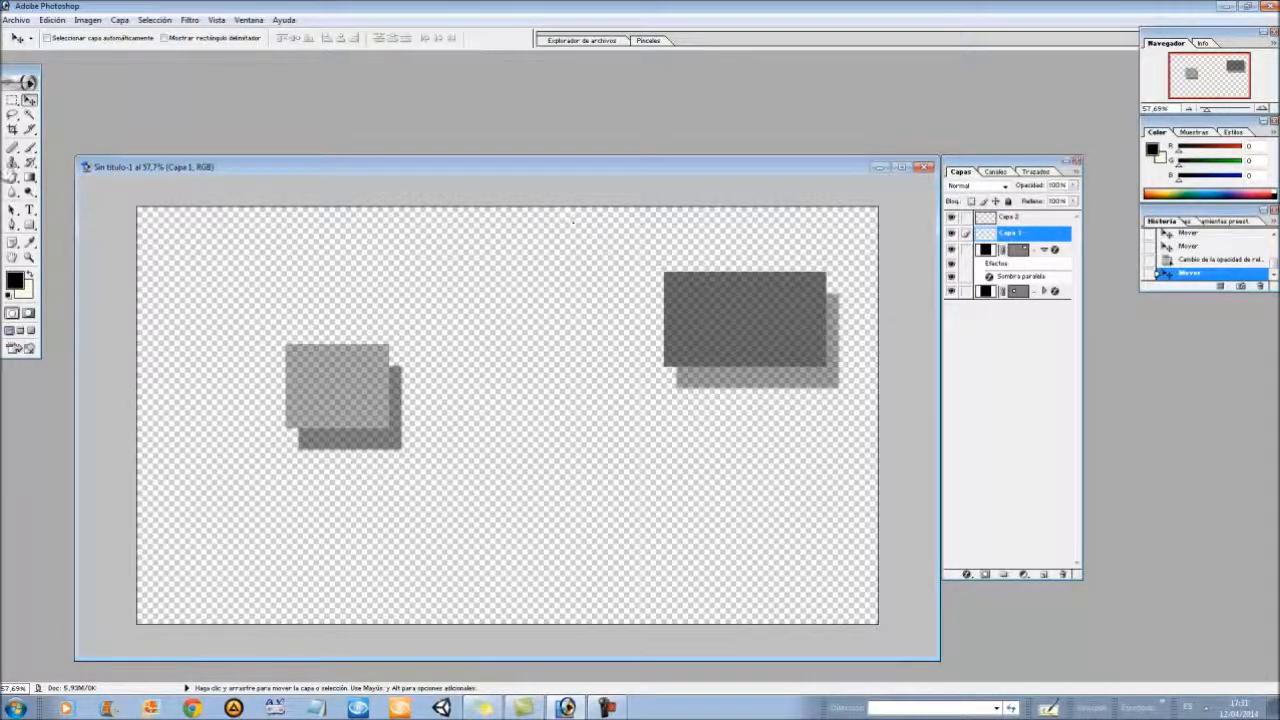
- Draw a small black rectangle from layer Capa 1 between the two existing rectangles, near the canvas's upper part
{"action": "left_click", "coordinate": [29, 224]}
{"action": "mouse_move", "coordinate": [394, 263]}
{"action": "left_mouse_down"}
{"action": "mouse_move", "coordinate": [478, 297]}
{"action": "mouse_move", "coordinate": [394, 263]}
{"action": "left_mouse_up"}
- Draw a tiny rectangle inside the new black one, move it onto that rectangle's shadow, and reselect the wide rectangle's layer
{"action": "left_click", "coordinate": [988, 276]}
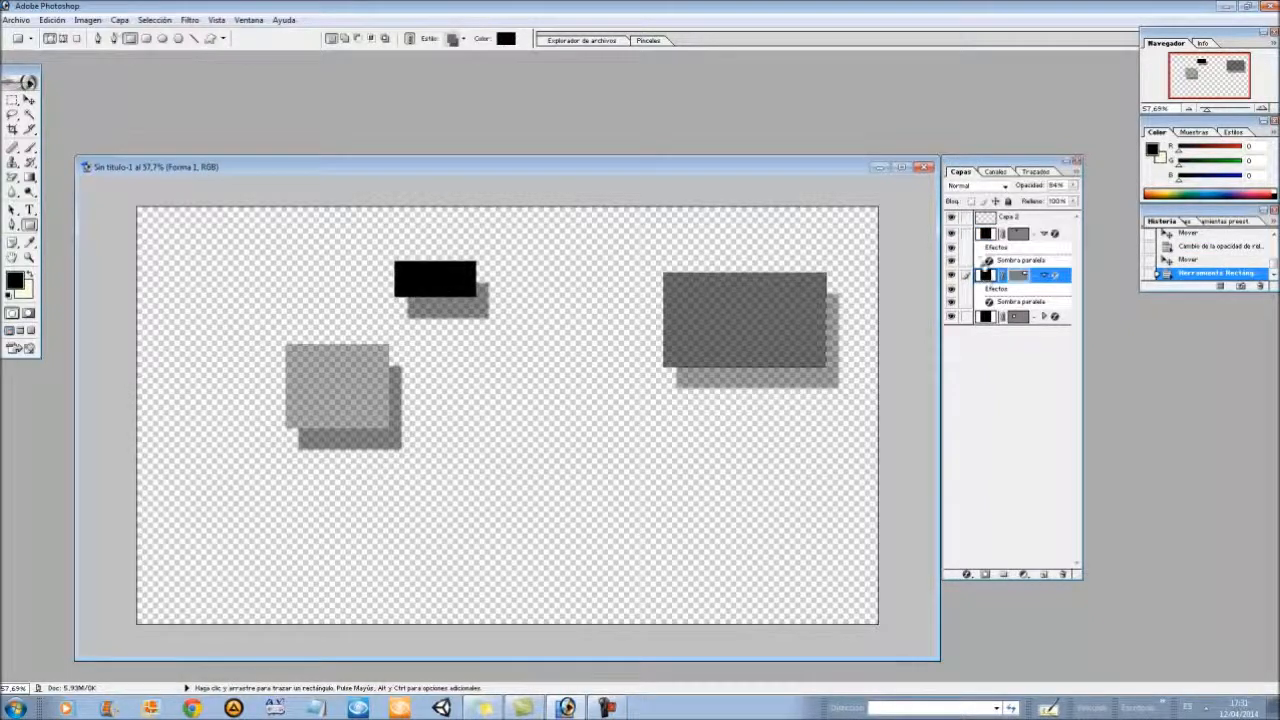
{"action": "left_click", "coordinate": [425, 282]}
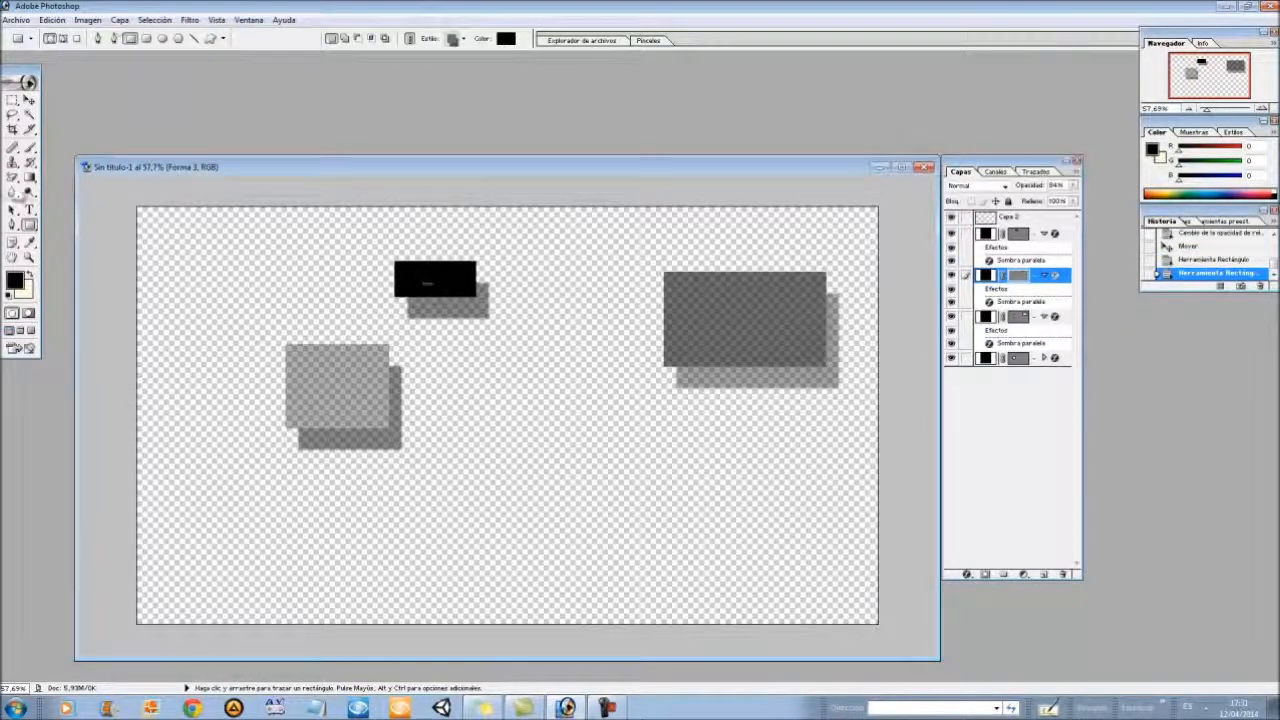
{"action": "left_click", "coordinate": [29, 100]}
{"action": "left_click", "coordinate": [427, 283]}
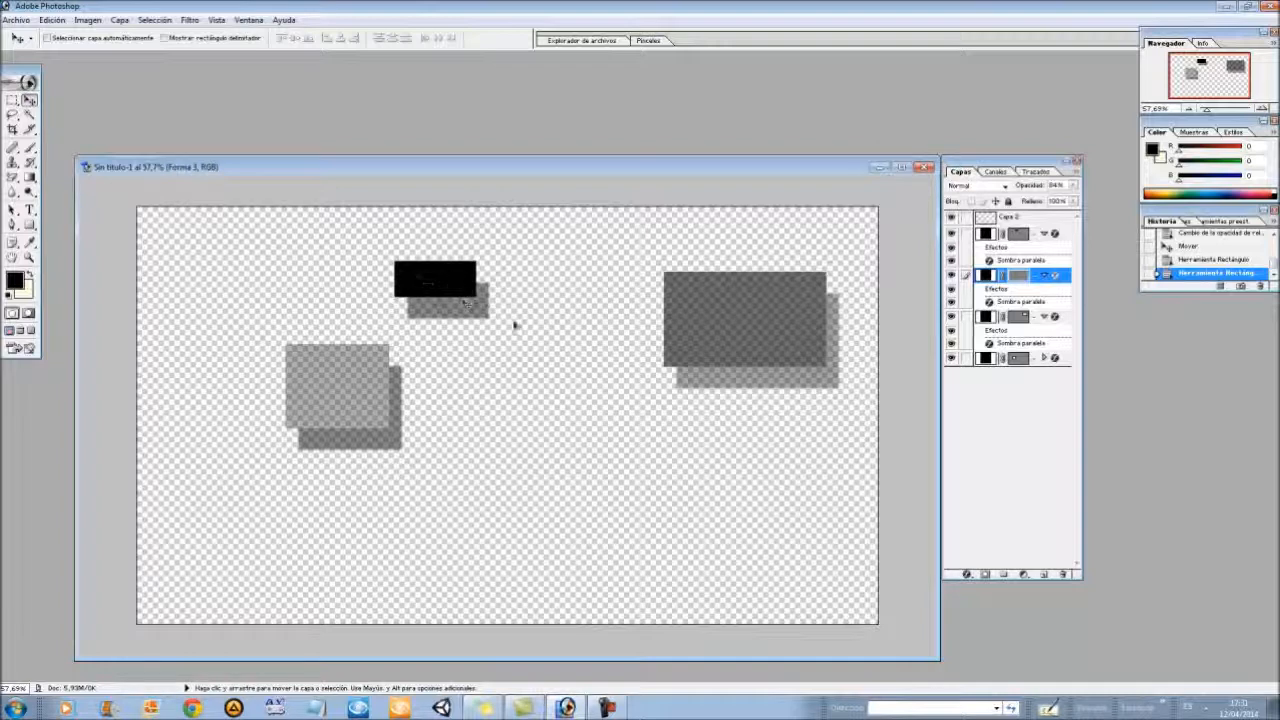
{"action": "left_click", "coordinate": [1000, 316]}
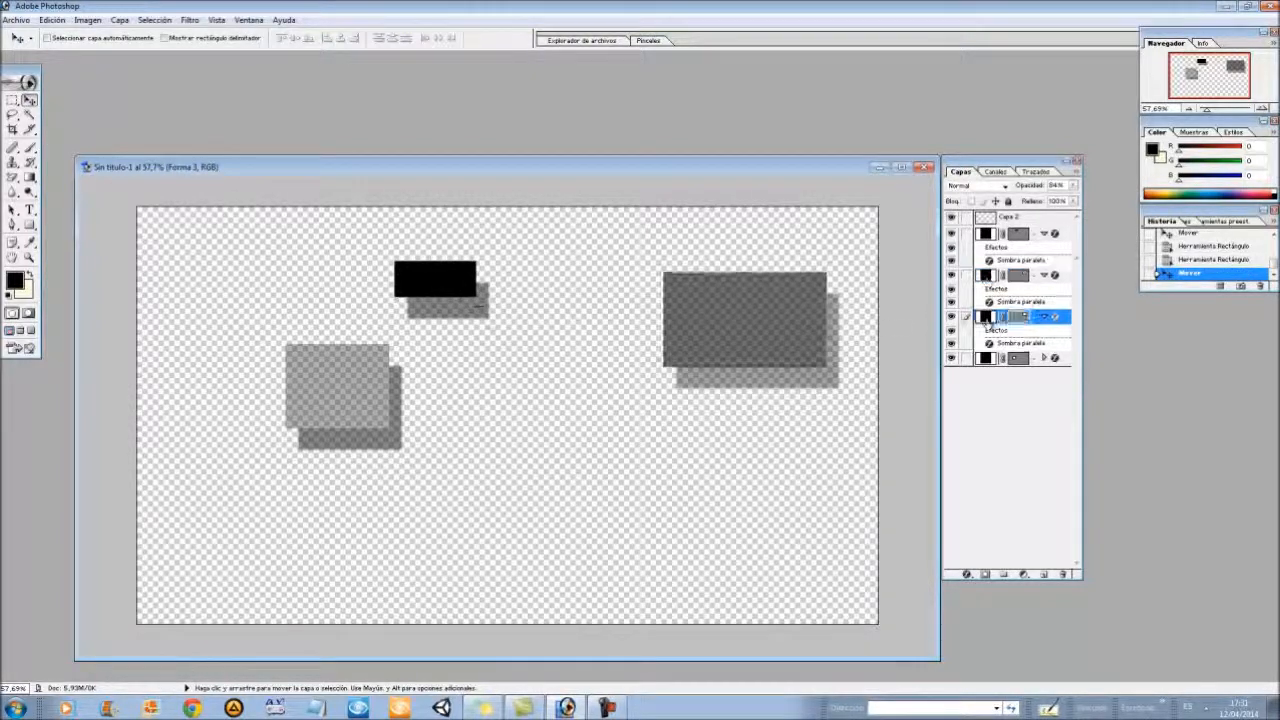
- Move the wide rectangle leftward and slightly down, unlink its vector mask, and try to move the layer again
{"action": "left_click_drag", "start_coordinate": [428, 280], "coordinate": [373, 290]}
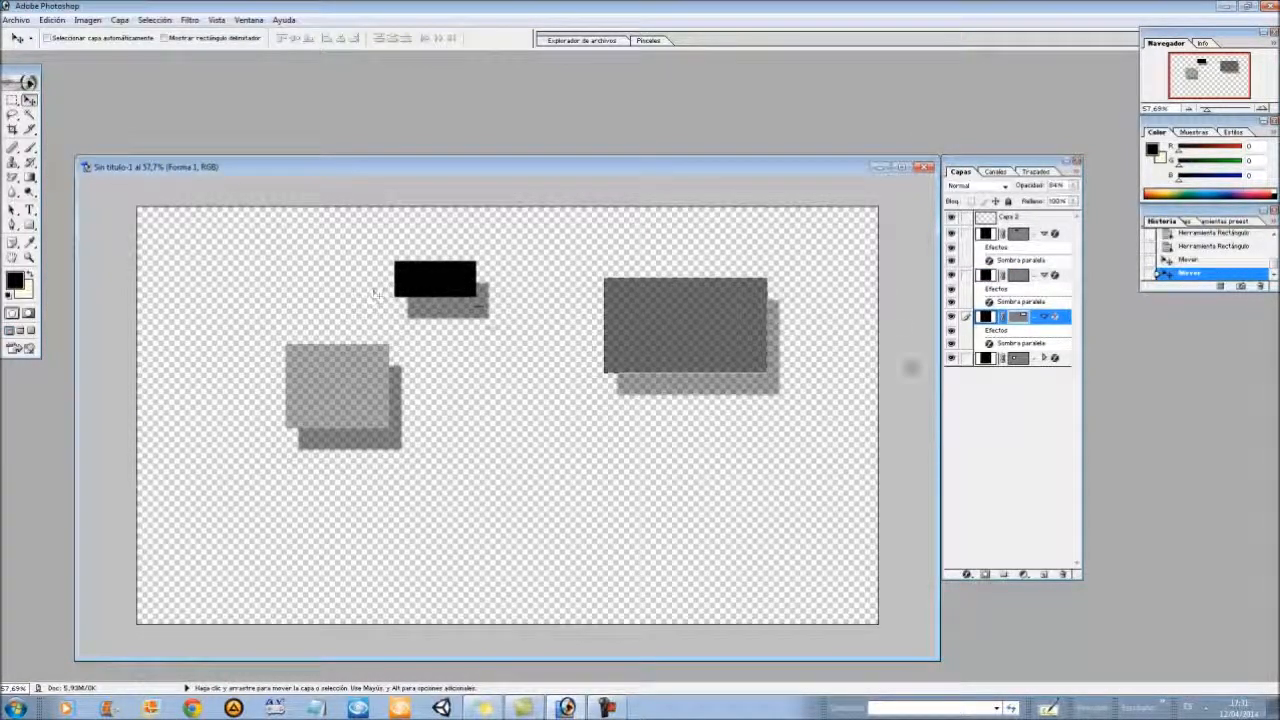
{"action": "left_click", "coordinate": [1003, 316]}
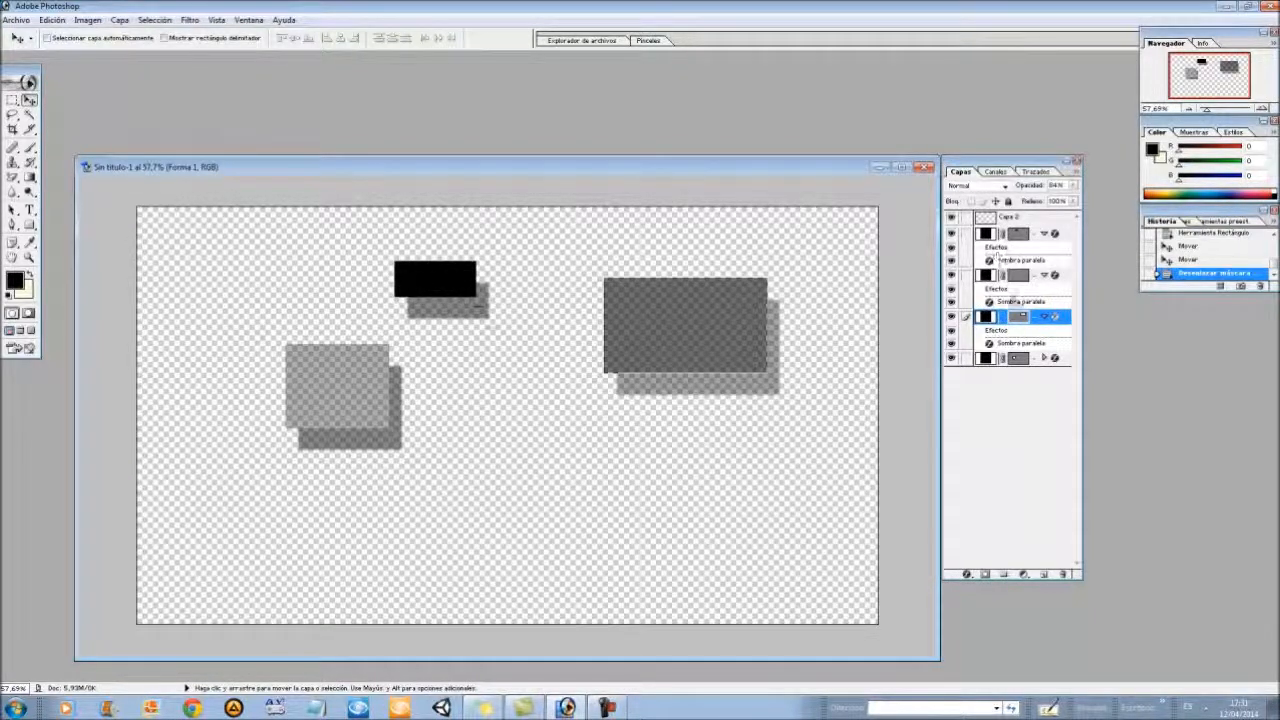
{"action": "left_click_drag", "start_coordinate": [499, 271], "coordinate": [500, 306]}
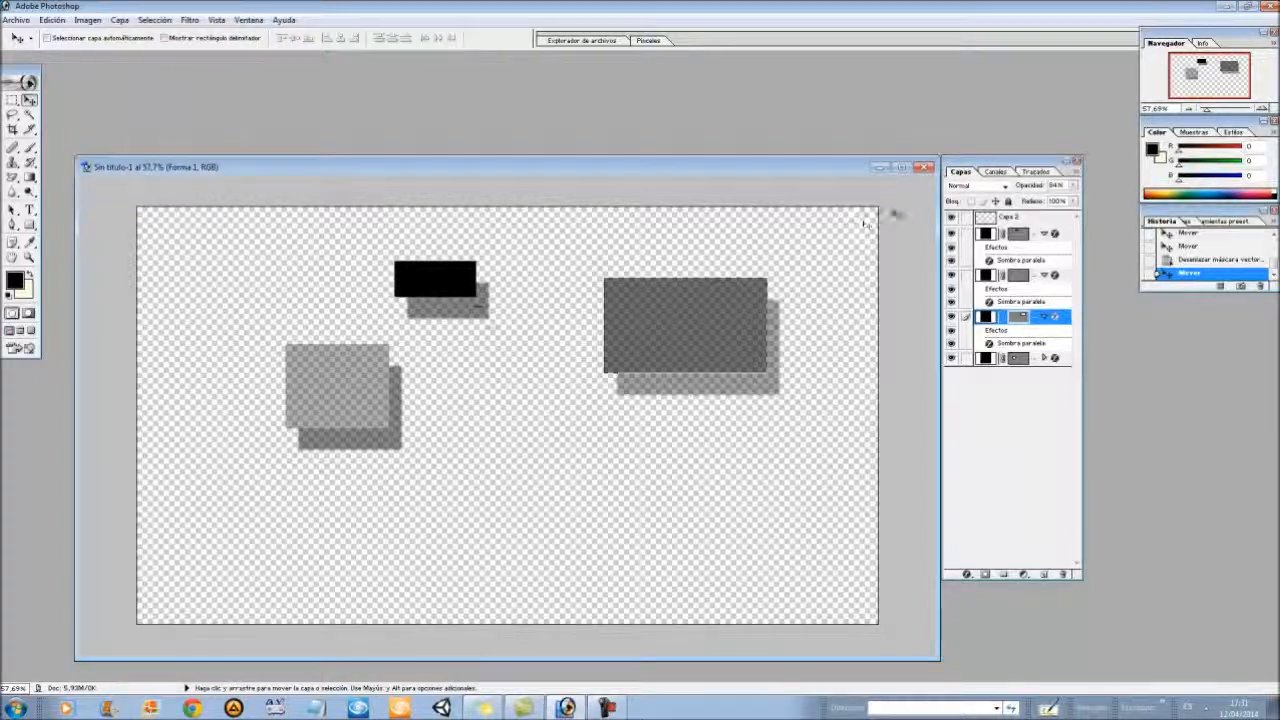
- Look through the Canales and Trazados palettes, return to Capas, and close the palette group
{"action": "left_click_drag", "start_coordinate": [975, 172], "coordinate": [999, 208]}
{"action": "left_click", "coordinate": [1024, 210]}
{"action": "left_click", "coordinate": [1057, 210]}
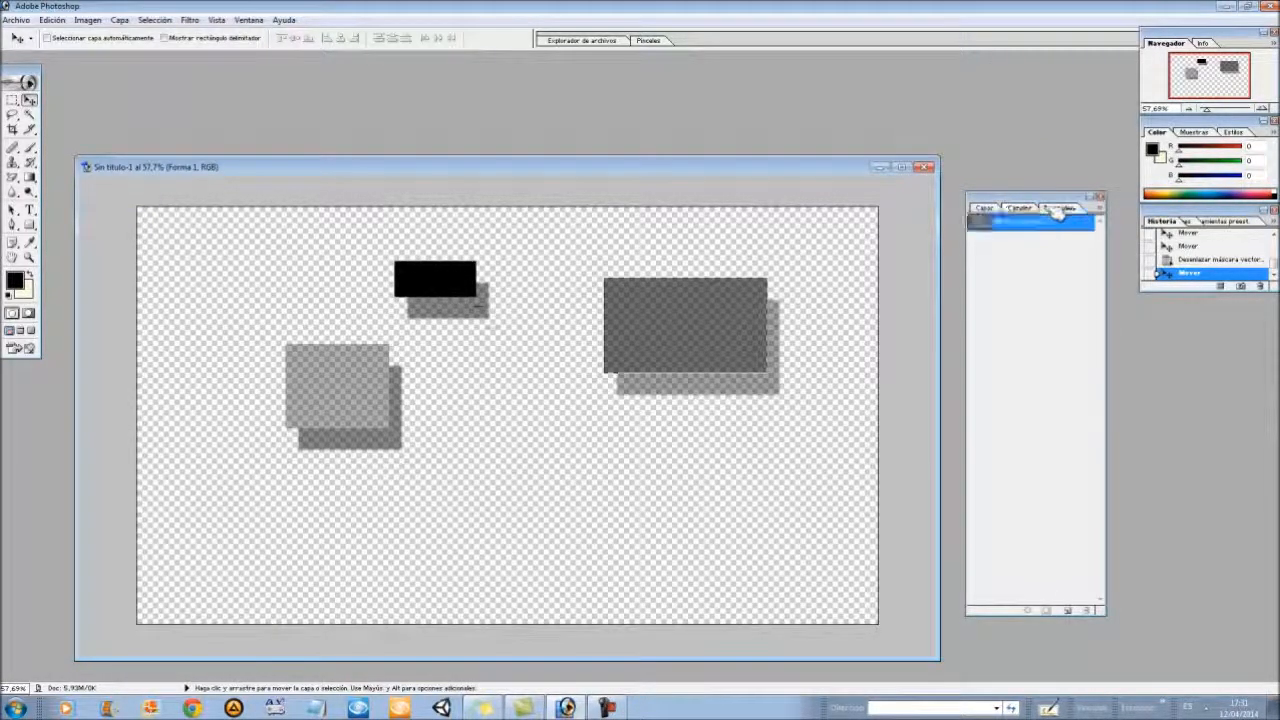
{"action": "left_click", "coordinate": [989, 210]}
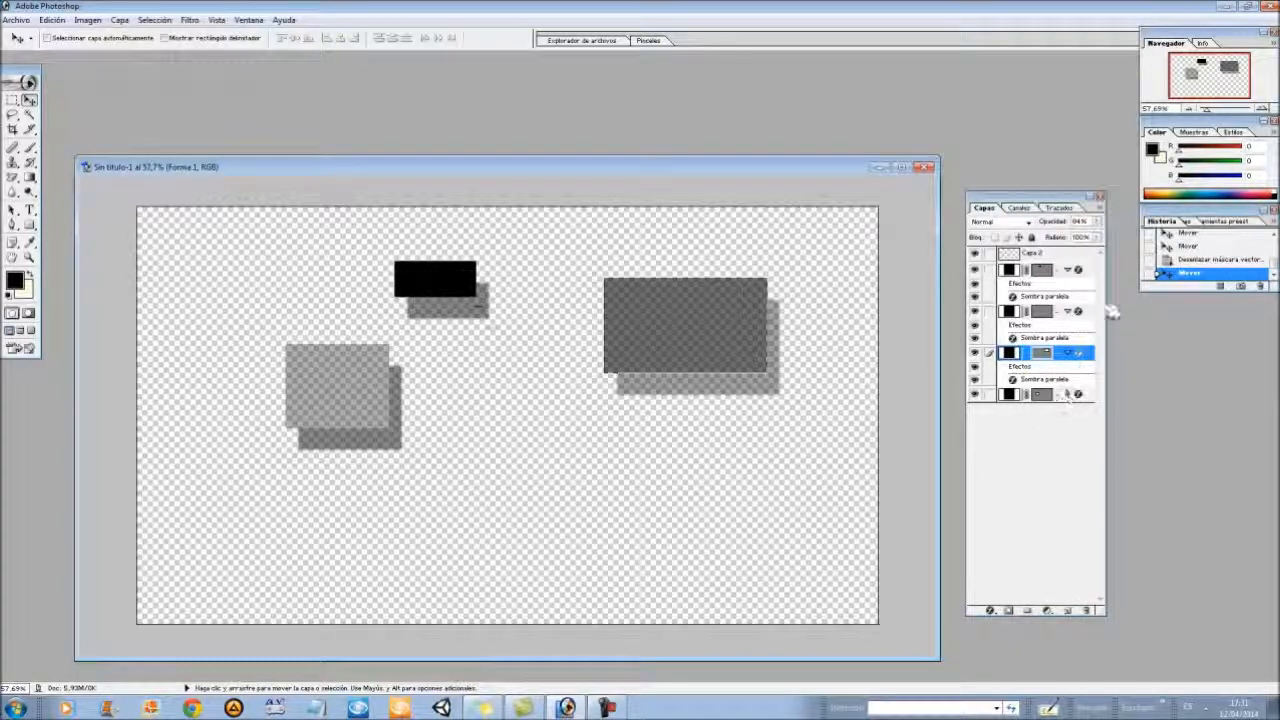
{"action": "left_click", "coordinate": [1101, 196]}
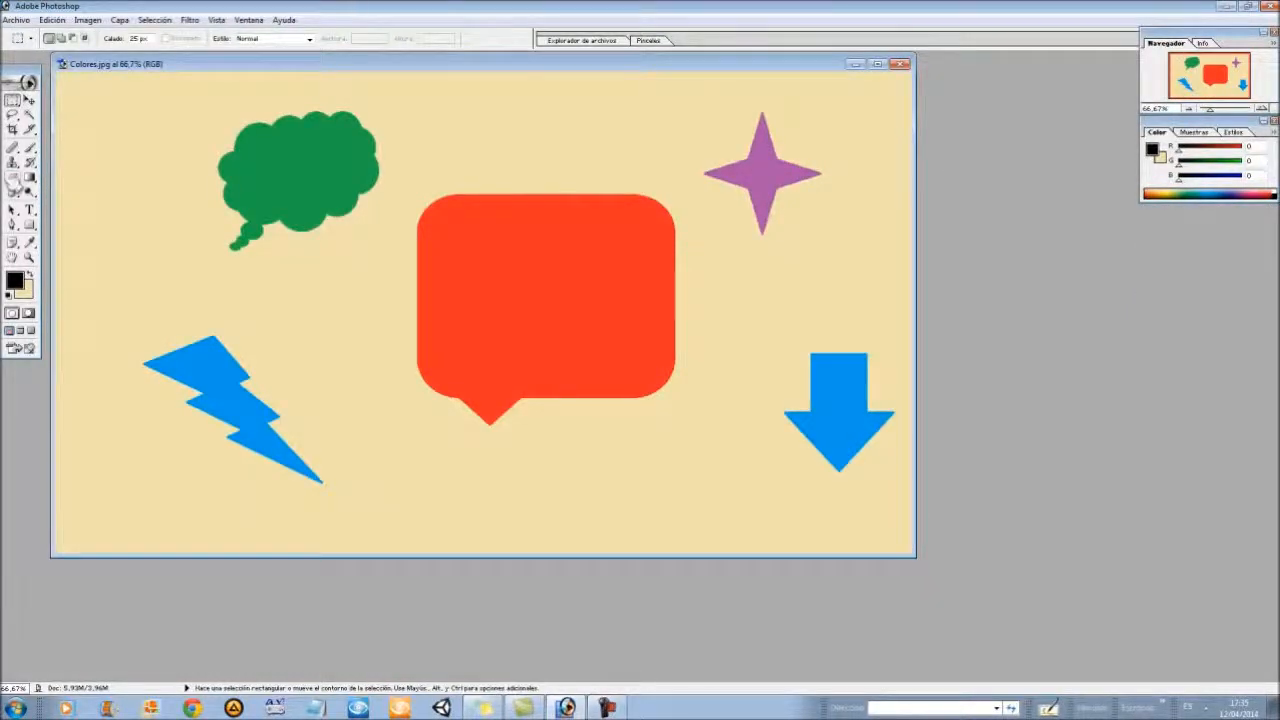
- Erase the green cloud's right part and the whole purple star in Colores.jpg with the Borrador tool
{"action": "left_click", "coordinate": [13, 178]}
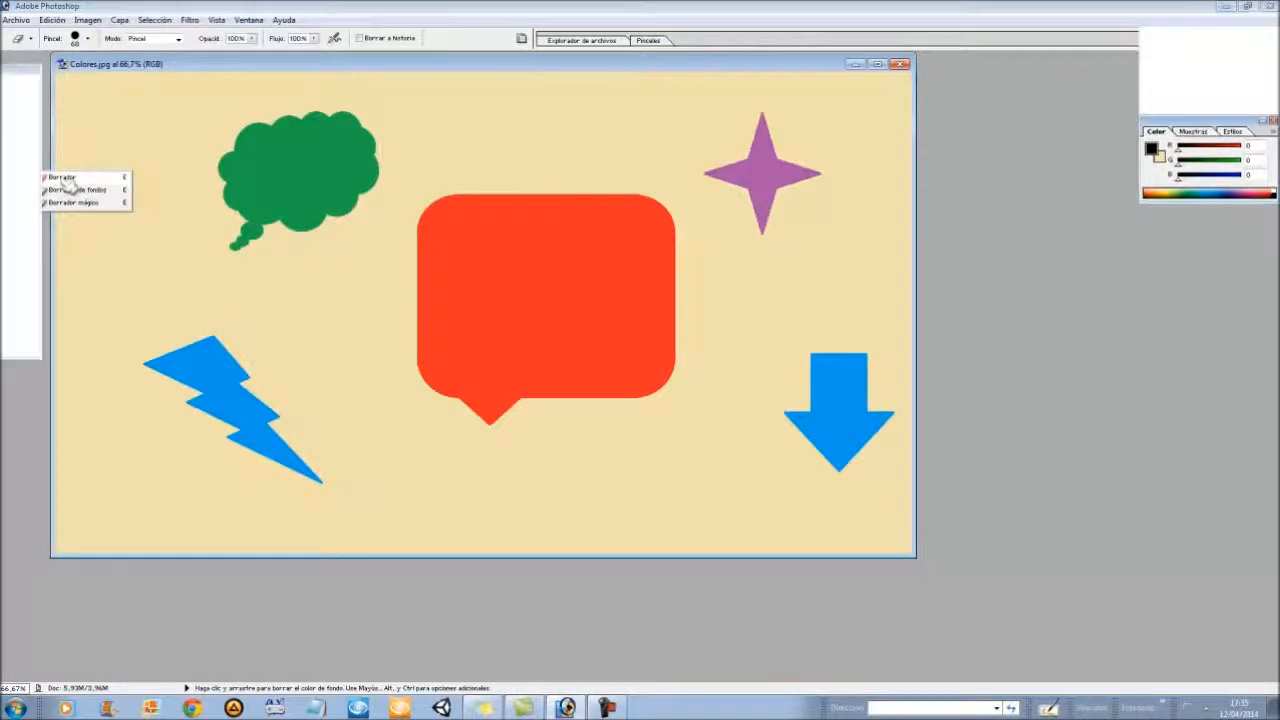
{"action": "left_click", "coordinate": [68, 189]}
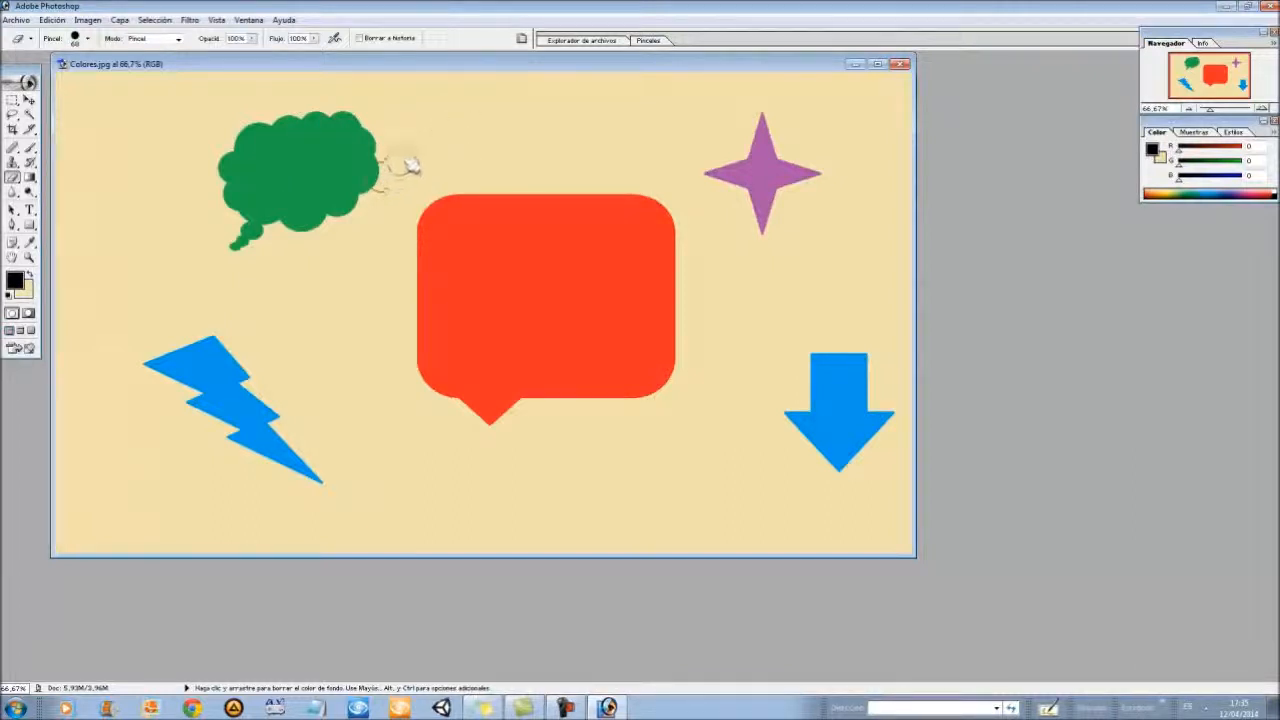
{"action": "mouse_move", "coordinate": [362, 127]}
{"action": "left_mouse_down"}
{"action": "mouse_move", "coordinate": [374, 192]}
{"action": "mouse_move", "coordinate": [366, 129]}
{"action": "mouse_move", "coordinate": [352, 124]}
{"action": "mouse_move", "coordinate": [340, 212]}
{"action": "mouse_move", "coordinate": [342, 150]}
{"action": "mouse_move", "coordinate": [348, 222]}
{"action": "mouse_move", "coordinate": [360, 214]}
{"action": "mouse_move", "coordinate": [312, 115]}
{"action": "mouse_move", "coordinate": [314, 166]}
{"action": "left_mouse_up"}
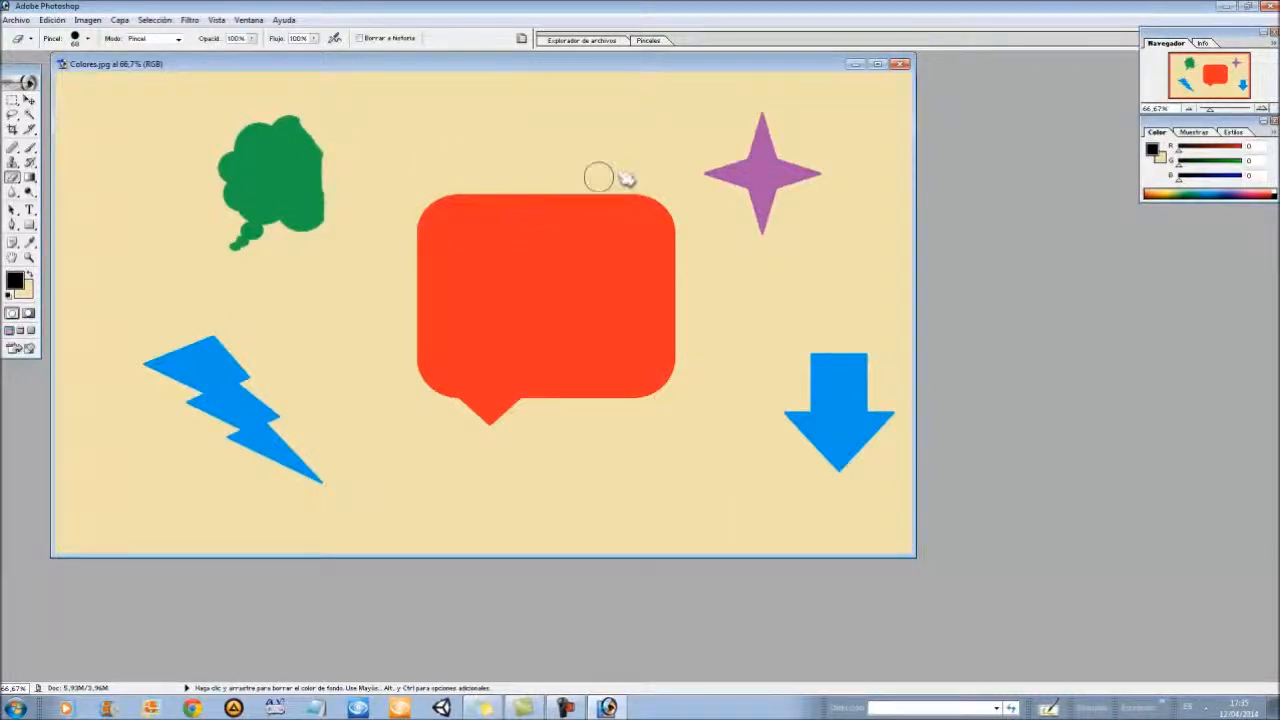
{"action": "mouse_move", "coordinate": [686, 149]}
{"action": "left_mouse_down"}
{"action": "mouse_move", "coordinate": [770, 236]}
{"action": "mouse_move", "coordinate": [730, 120]}
{"action": "mouse_move", "coordinate": [738, 162]}
{"action": "mouse_move", "coordinate": [772, 200]}
{"action": "mouse_move", "coordinate": [743, 119]}
{"action": "mouse_move", "coordinate": [800, 220]}
{"action": "mouse_move", "coordinate": [803, 155]}
{"action": "mouse_move", "coordinate": [817, 207]}
{"action": "mouse_move", "coordinate": [757, 109]}
{"action": "left_mouse_up"}
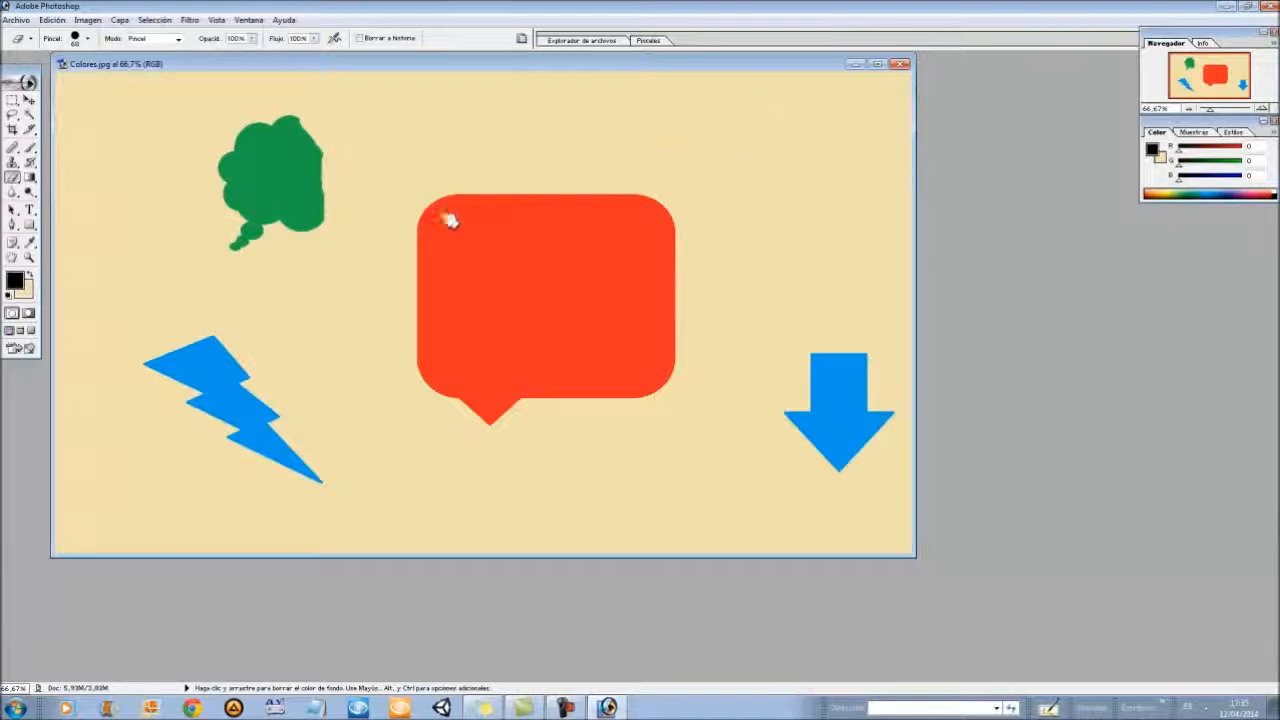
- Paint a black squiggle inside the red speech bubble with the Brush and erase over it in the beige background colour
{"action": "left_click", "coordinate": [29, 147]}
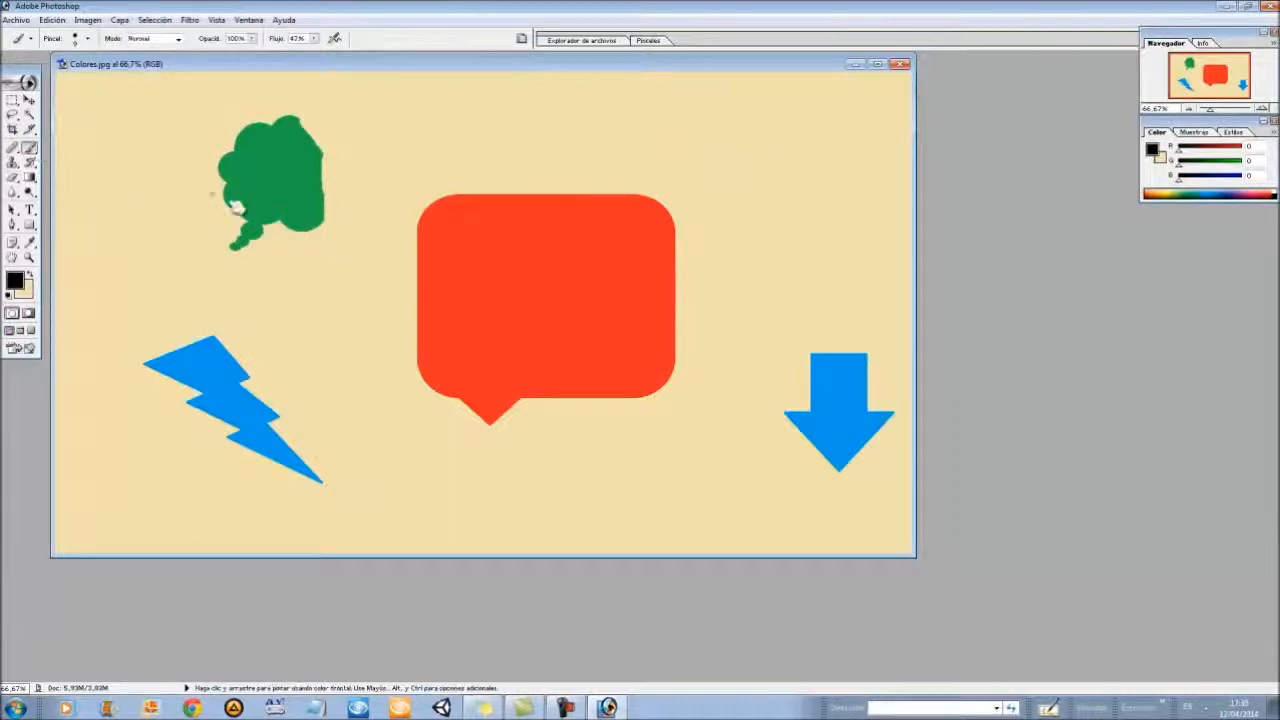
{"action": "mouse_move", "coordinate": [513, 245]}
{"action": "left_mouse_down"}
{"action": "mouse_move", "coordinate": [569, 270]}
{"action": "mouse_move", "coordinate": [529, 360]}
{"action": "mouse_move", "coordinate": [595, 325]}
{"action": "left_mouse_up"}
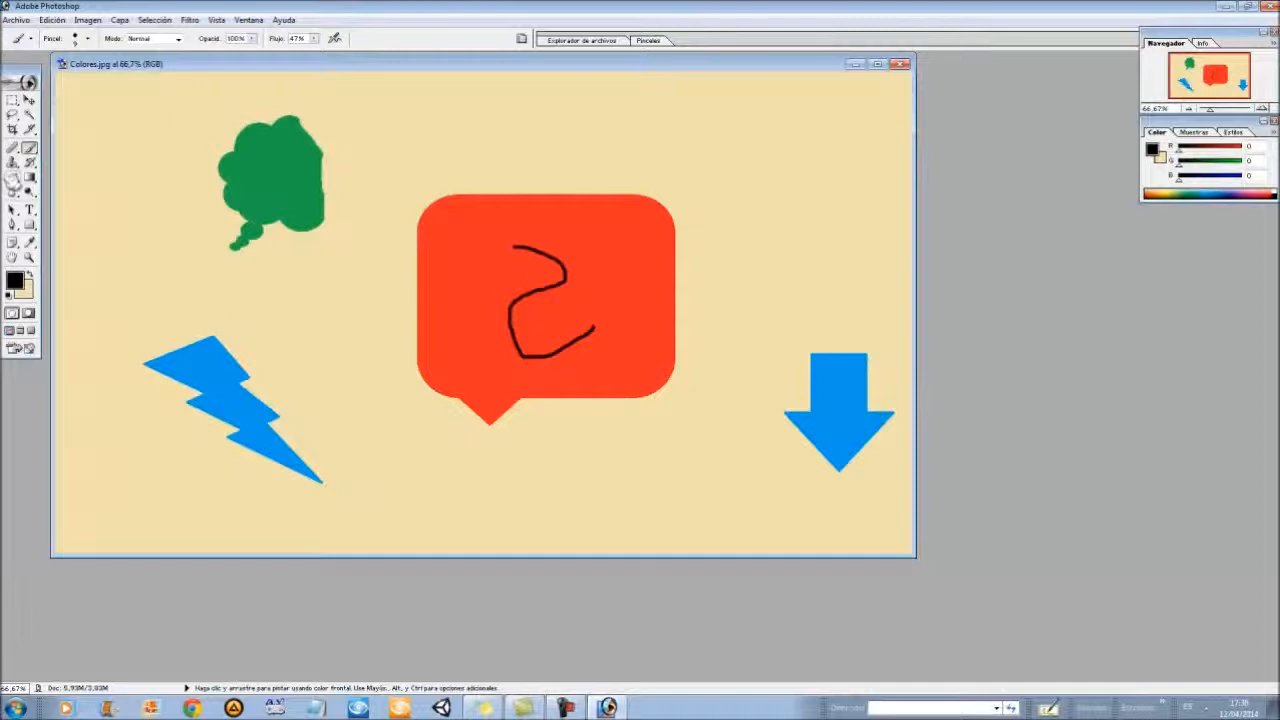
{"action": "key", "text": "e"}
{"action": "mouse_move", "coordinate": [500, 234]}
{"action": "left_mouse_down"}
{"action": "mouse_move", "coordinate": [562, 278]}
{"action": "mouse_move", "coordinate": [522, 342]}
{"action": "mouse_move", "coordinate": [560, 344]}
{"action": "mouse_move", "coordinate": [582, 326]}
{"action": "mouse_move", "coordinate": [530, 295]}
{"action": "left_mouse_up"}
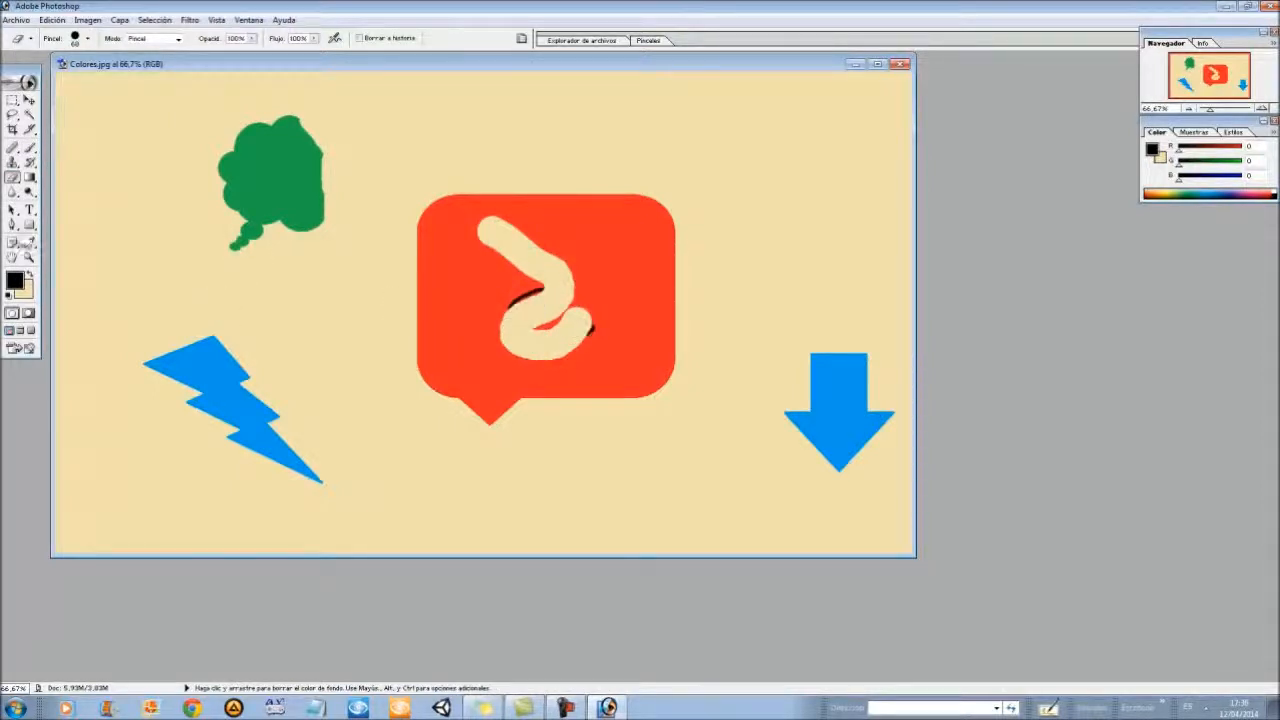
- Set the background colour to the speech bubble's red and erase over the beige and black marks inside the bubble
{"action": "left_click", "coordinate": [28, 290]}
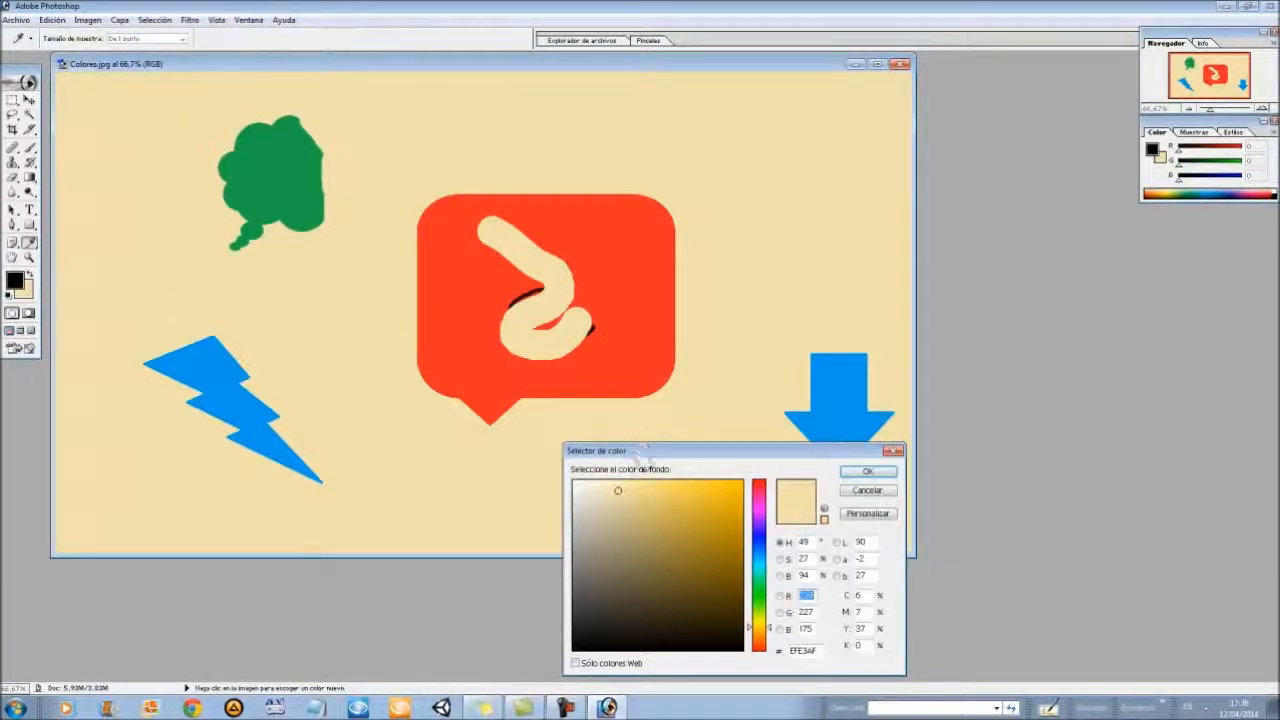
{"action": "left_click_drag", "start_coordinate": [643, 452], "coordinate": [864, 265]}
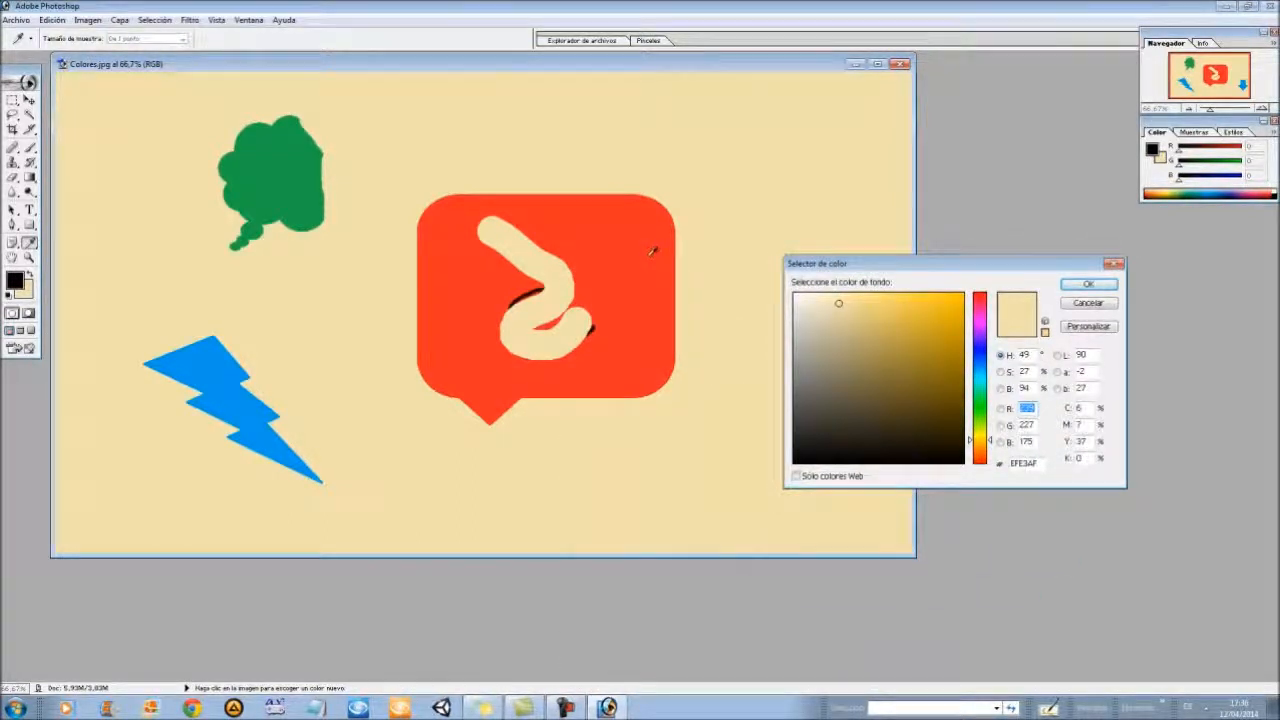
{"action": "left_click", "coordinate": [607, 227]}
{"action": "left_click", "coordinate": [1110, 285]}
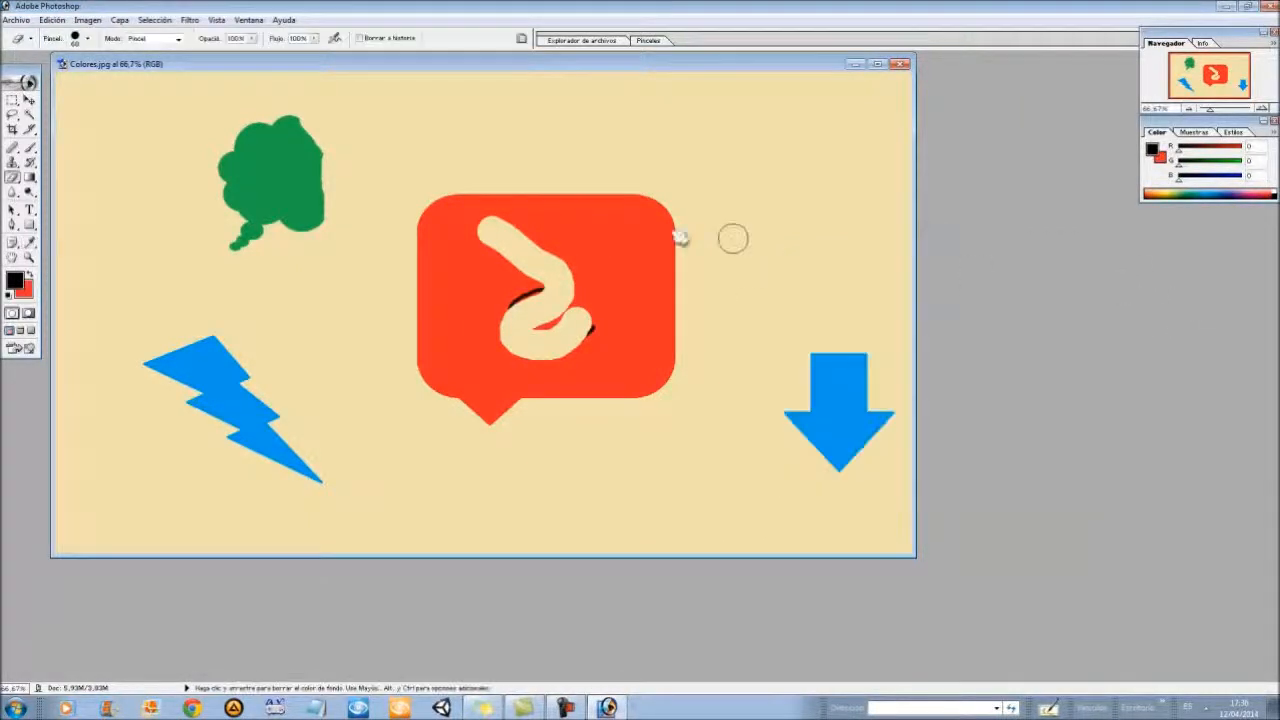
{"action": "left_click", "coordinate": [12, 177]}
{"action": "mouse_move", "coordinate": [508, 268]}
{"action": "left_mouse_down"}
{"action": "mouse_move", "coordinate": [509, 228]}
{"action": "mouse_move", "coordinate": [609, 305]}
{"action": "mouse_move", "coordinate": [547, 310]}
{"action": "mouse_move", "coordinate": [533, 280]}
{"action": "mouse_move", "coordinate": [571, 314]}
{"action": "mouse_move", "coordinate": [569, 302]}
{"action": "mouse_move", "coordinate": [515, 298]}
{"action": "mouse_move", "coordinate": [507, 337]}
{"action": "mouse_move", "coordinate": [567, 345]}
{"action": "mouse_move", "coordinate": [592, 333]}
{"action": "mouse_move", "coordinate": [595, 343]}
{"action": "mouse_move", "coordinate": [524, 350]}
{"action": "mouse_move", "coordinate": [580, 366]}
{"action": "mouse_move", "coordinate": [524, 306]}
{"action": "left_mouse_up"}
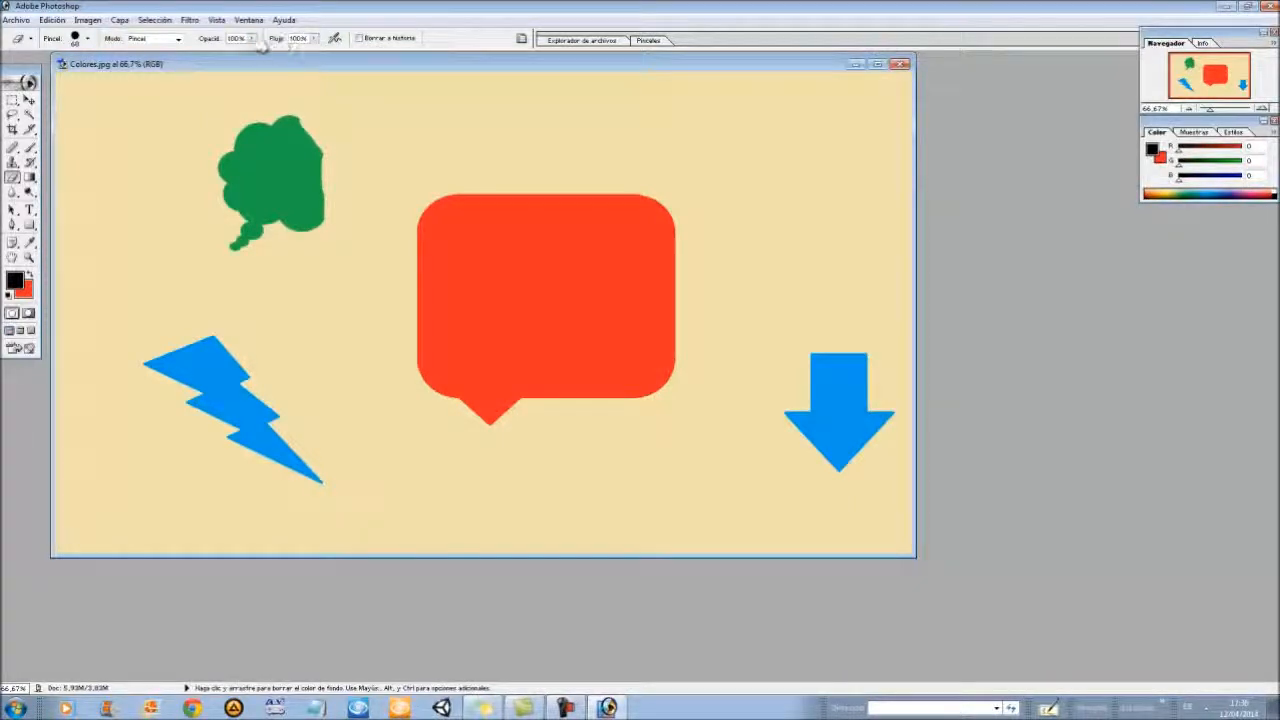
- Check the eraser's mode options, keep Pincel, and slightly reduce the eraser's brush diameter
{"action": "left_click", "coordinate": [178, 39]}
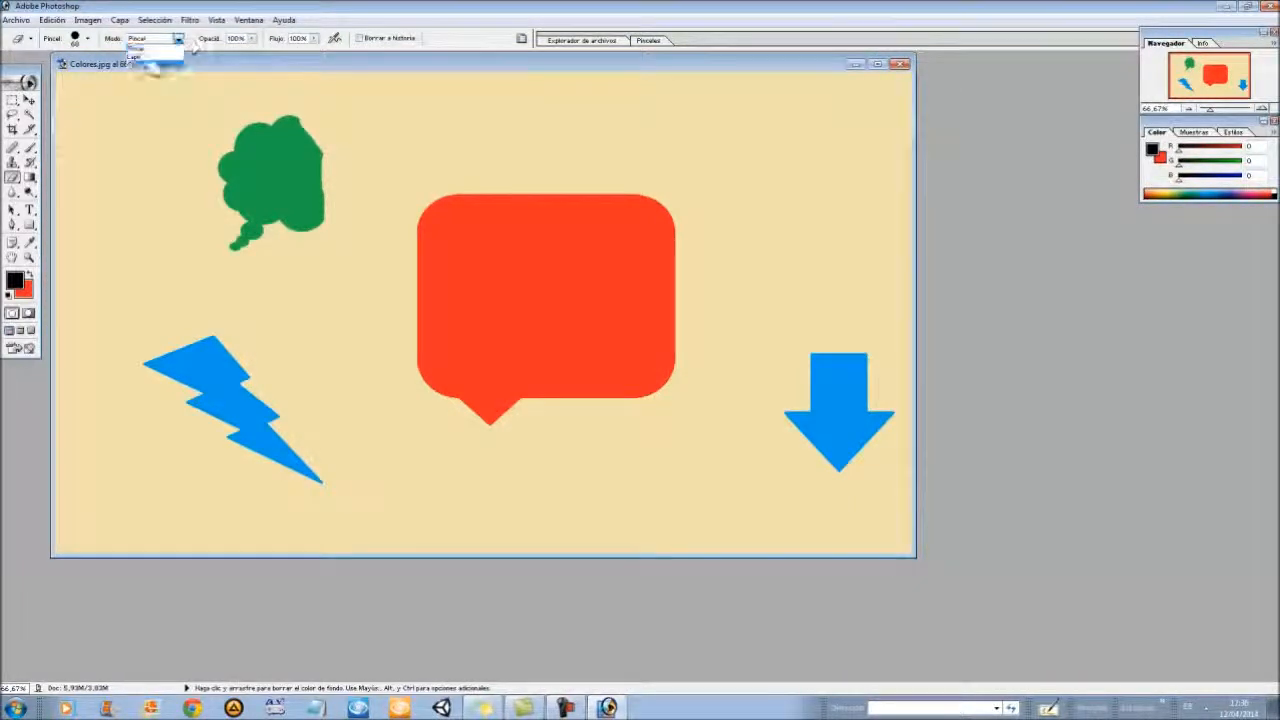
{"action": "left_click", "coordinate": [152, 45]}
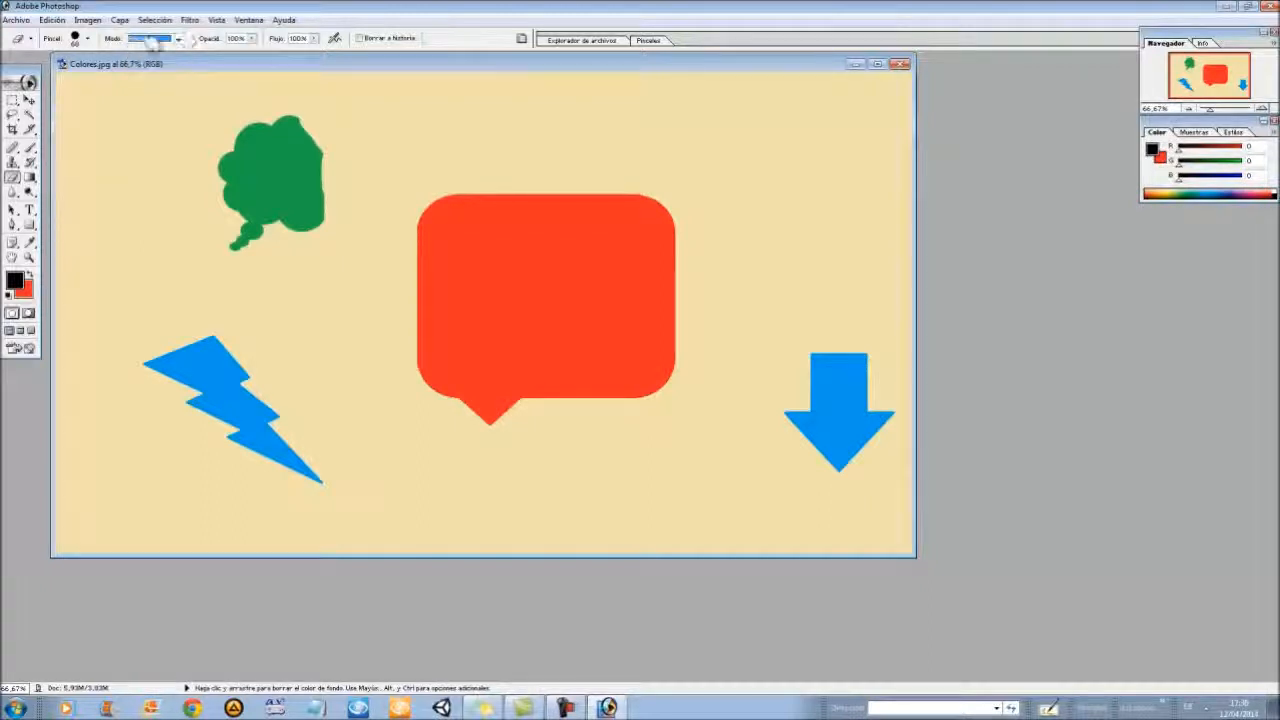
{"action": "left_click", "coordinate": [88, 38]}
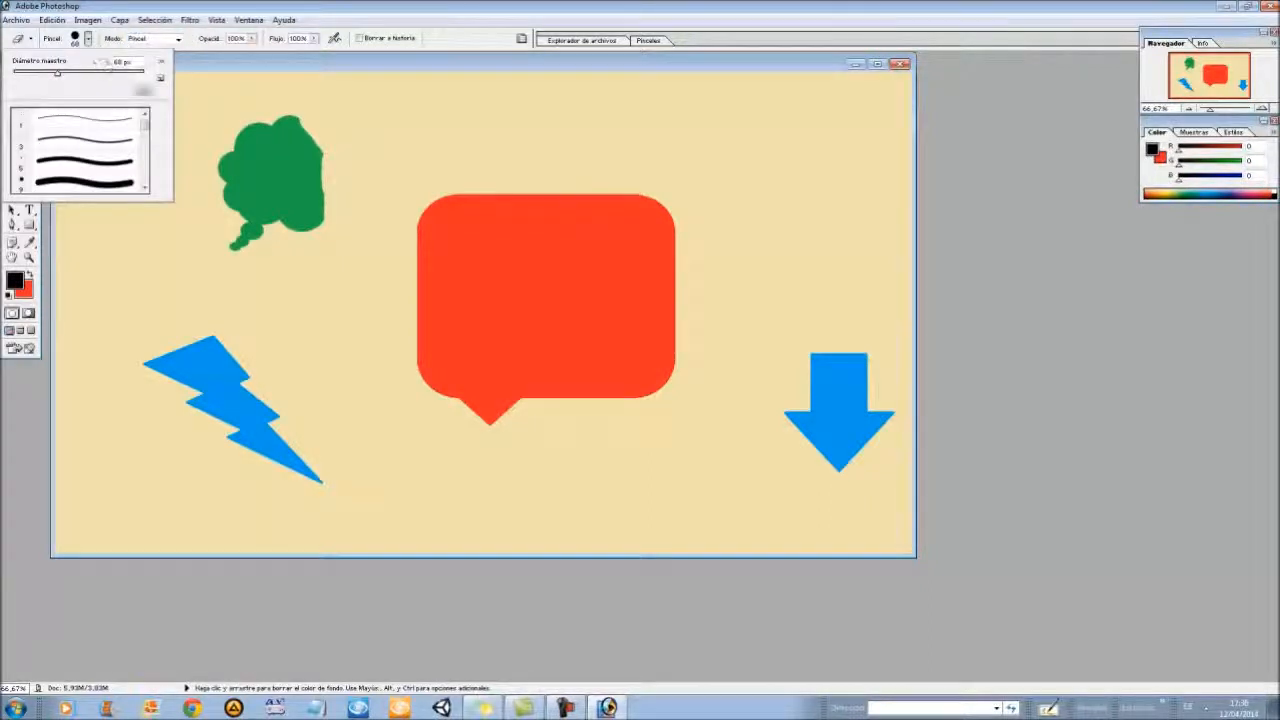
{"action": "mouse_move", "coordinate": [146, 118]}
{"action": "left_mouse_down"}
{"action": "mouse_move", "coordinate": [148, 163]}
{"action": "mouse_move", "coordinate": [145, 100]}
{"action": "left_mouse_up"}
{"action": "left_click", "coordinate": [90, 42]}
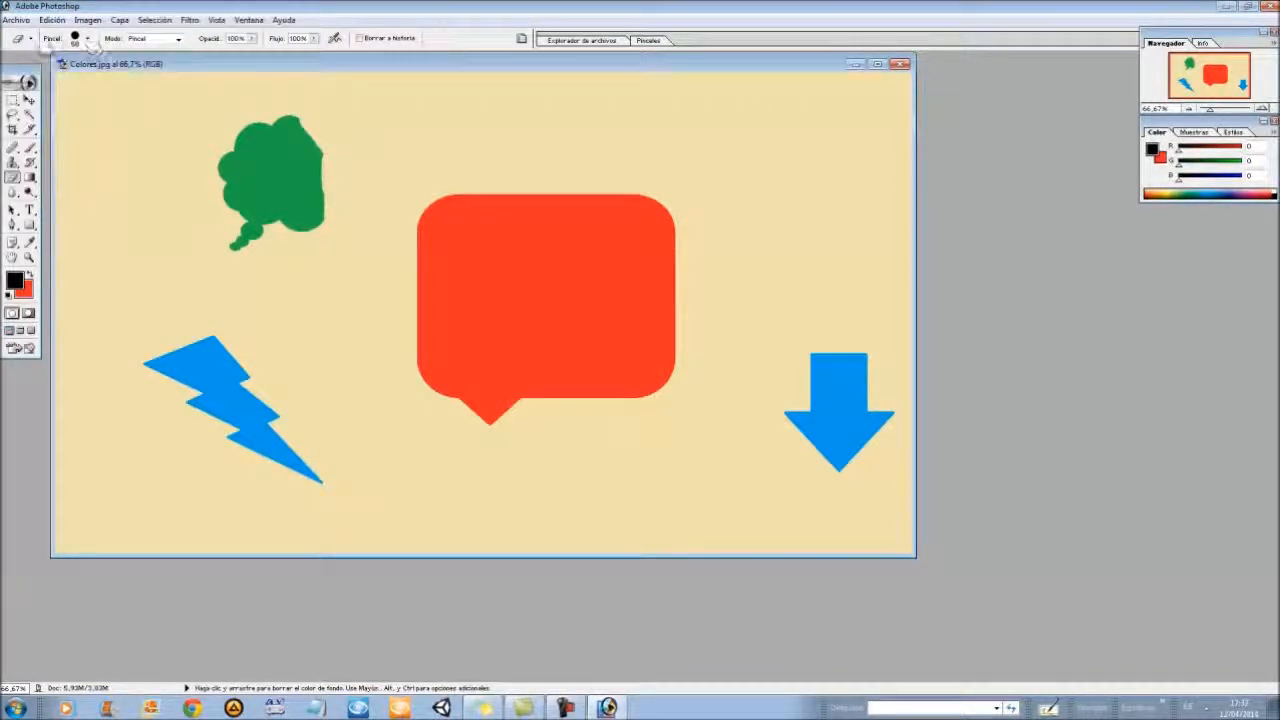
{"action": "left_click", "coordinate": [31, 39]}
{"action": "left_click", "coordinate": [31, 40]}
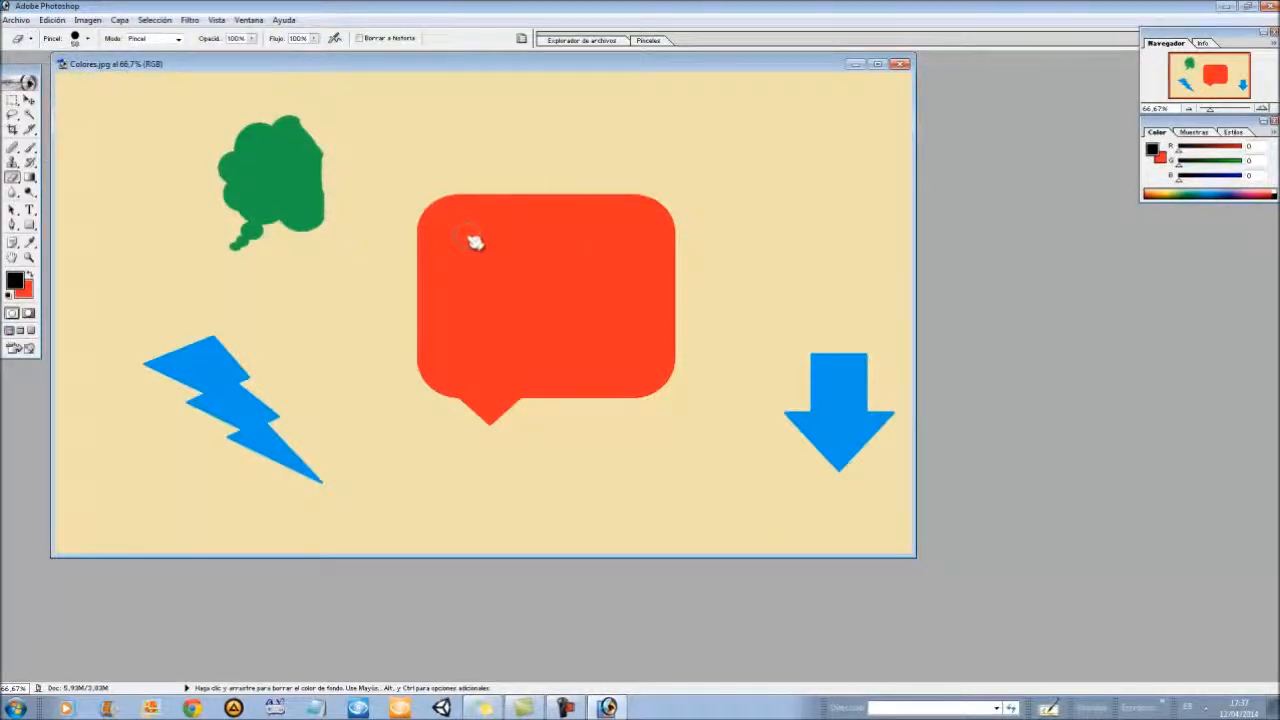
- Paint three separate black curved strokes inside the red speech bubble with the Brush
{"action": "left_click", "coordinate": [30, 149]}
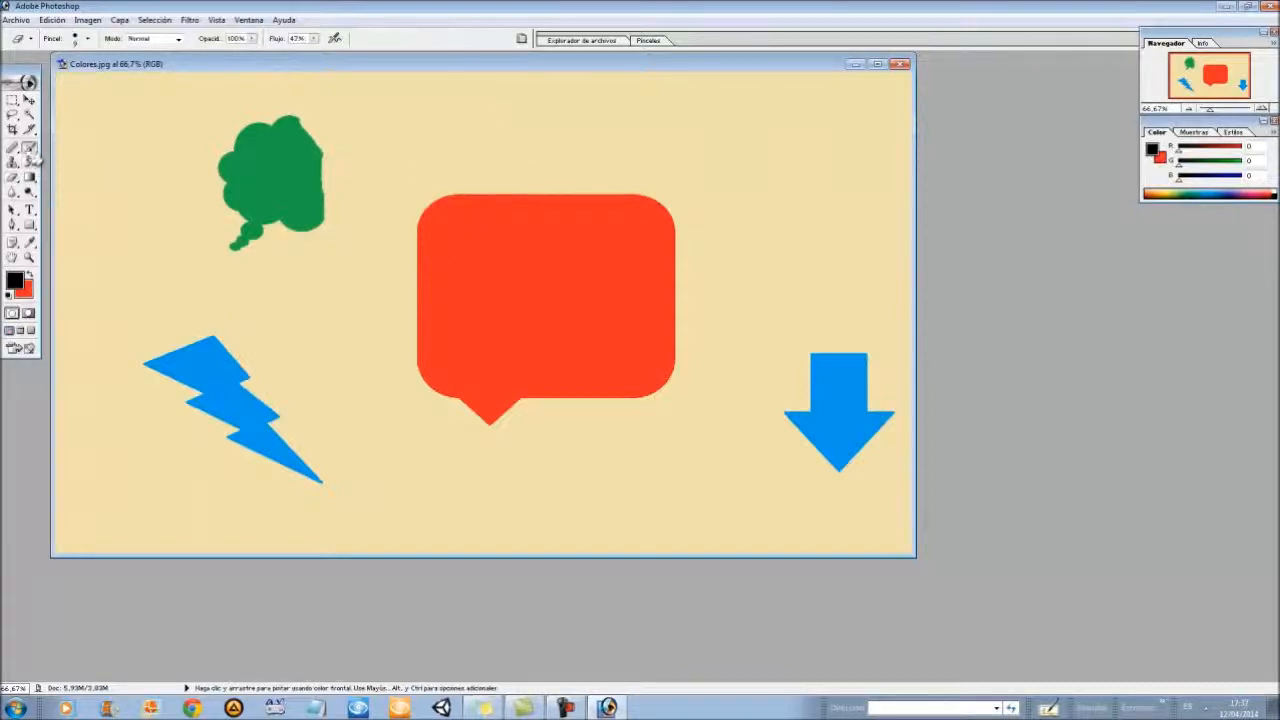
{"action": "mouse_move", "coordinate": [453, 249]}
{"action": "left_mouse_down"}
{"action": "mouse_move", "coordinate": [486, 257]}
{"action": "mouse_move", "coordinate": [461, 293]}
{"action": "mouse_move", "coordinate": [533, 277]}
{"action": "left_mouse_up"}
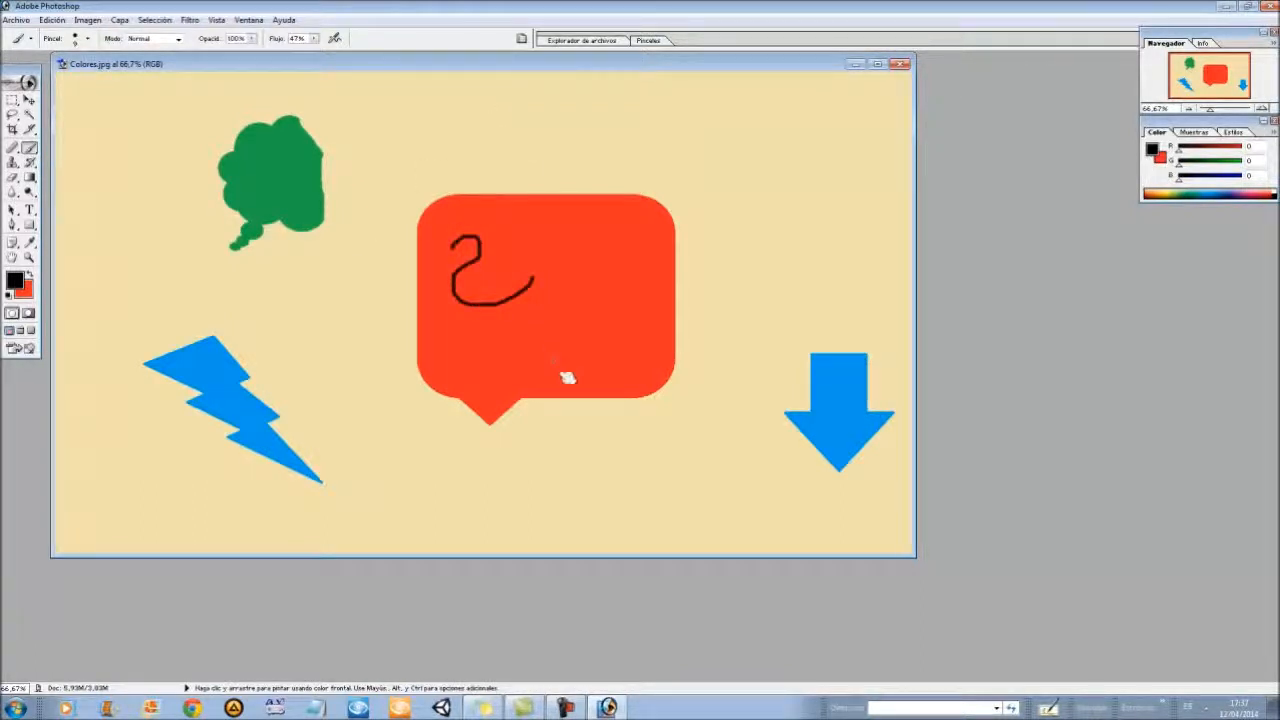
{"action": "mouse_move", "coordinate": [577, 327]}
{"action": "left_mouse_down"}
{"action": "mouse_move", "coordinate": [563, 226]}
{"action": "mouse_move", "coordinate": [600, 207]}
{"action": "left_mouse_up"}
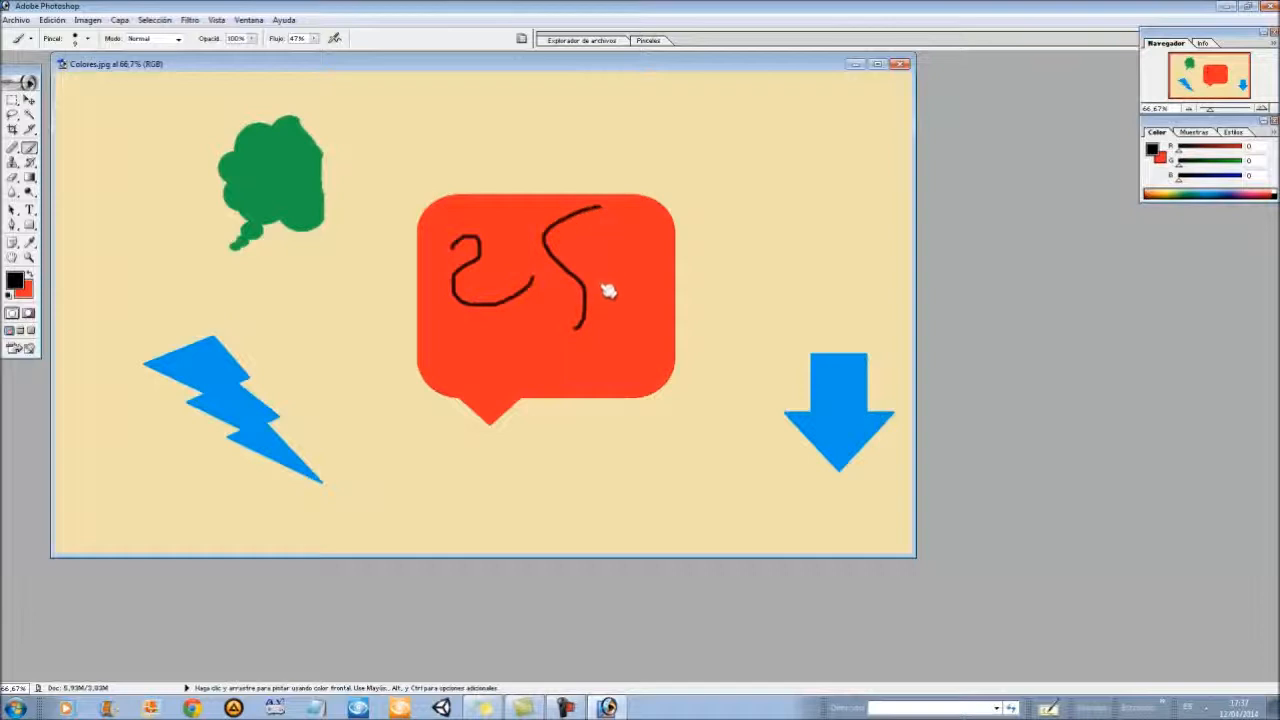
{"action": "mouse_move", "coordinate": [617, 357]}
{"action": "left_mouse_down"}
{"action": "mouse_move", "coordinate": [526, 361]}
{"action": "mouse_move", "coordinate": [481, 353]}
{"action": "left_mouse_up"}
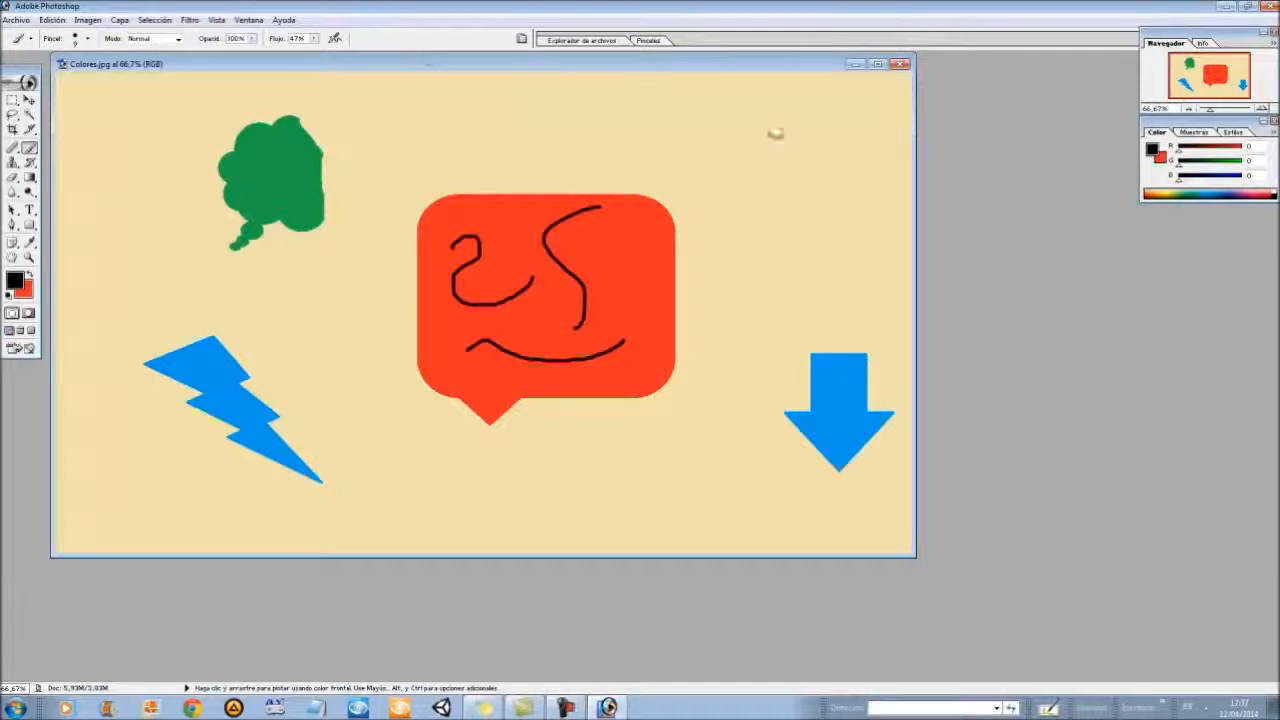
- Show the Historia palette and move it down beside the canvas's right edge
{"action": "left_click", "coordinate": [250, 20]}
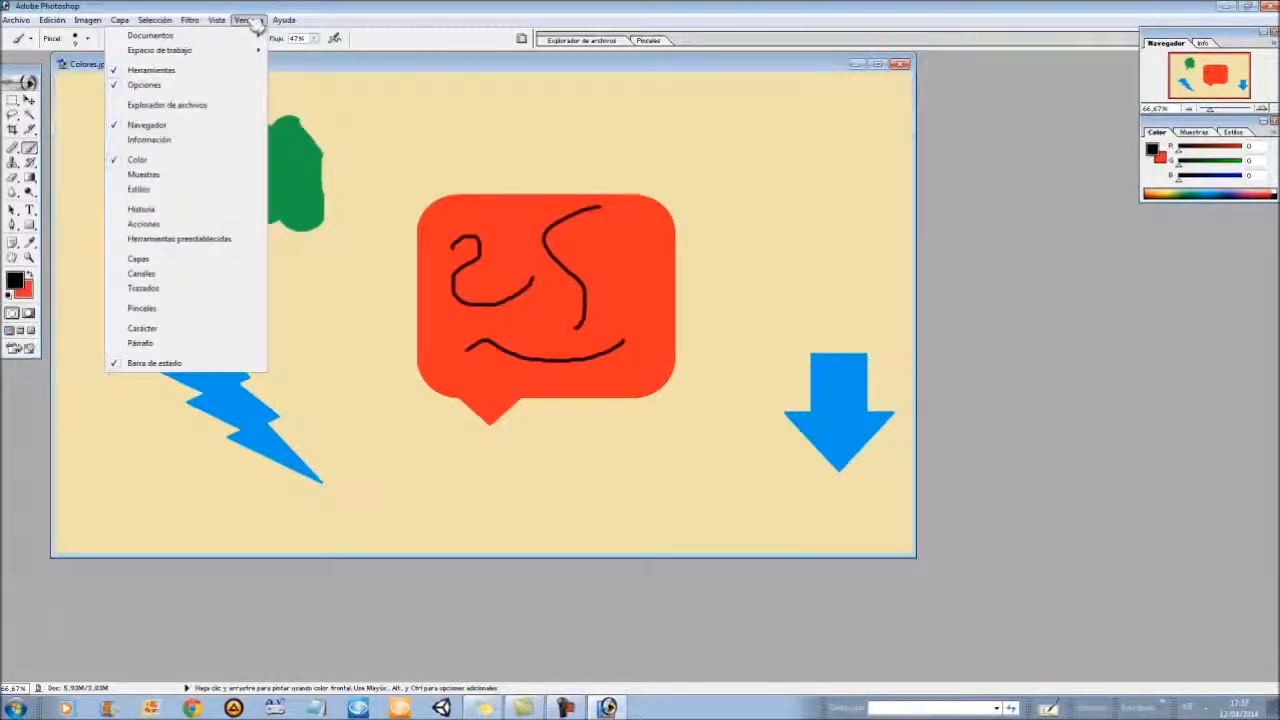
{"action": "left_click", "coordinate": [196, 210]}
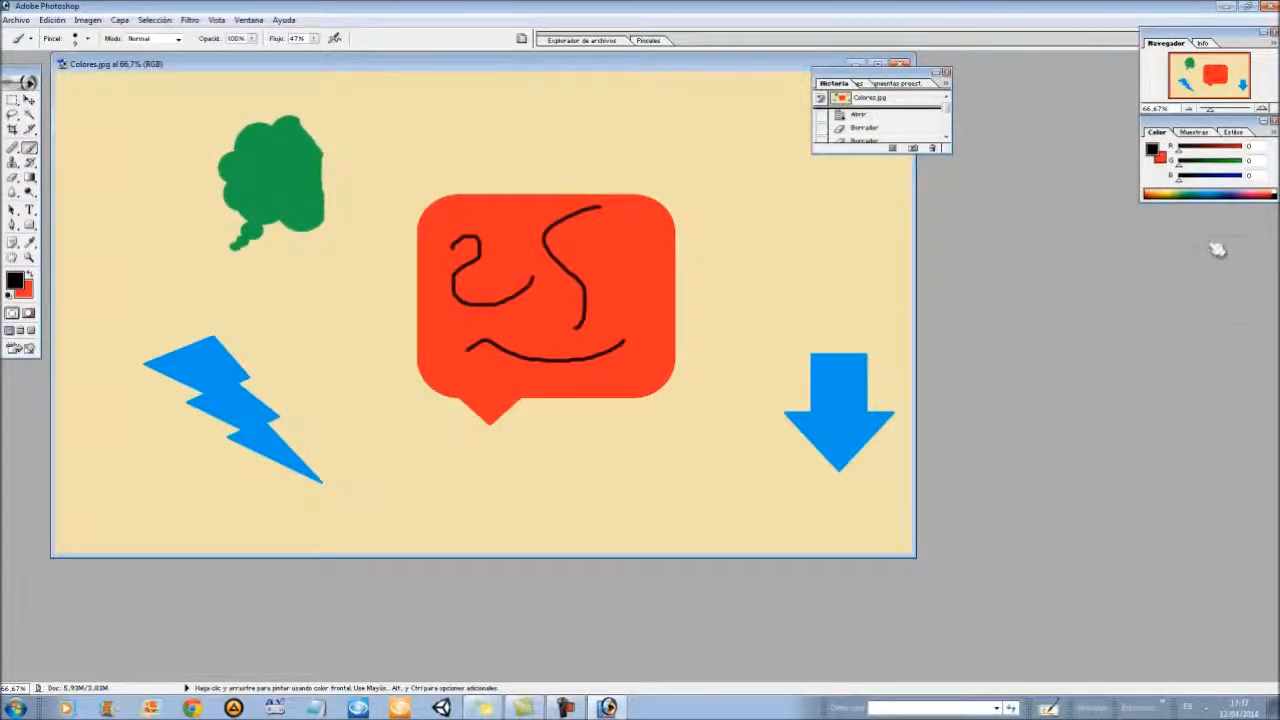
{"action": "left_click_drag", "start_coordinate": [828, 83], "coordinate": [848, 189]}
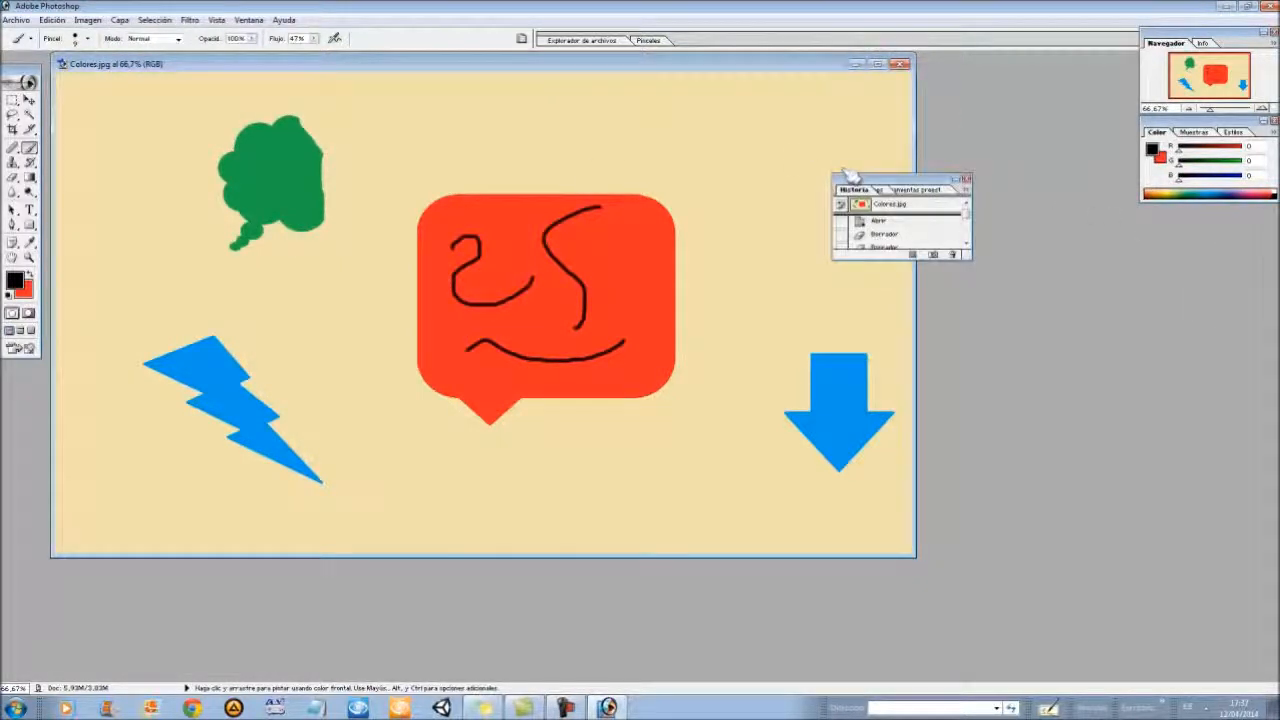
- Step back through the history to the Borrador state just before the three black brush strokes
{"action": "scroll", "coordinate": [862, 218], "scroll_direction": "down", "scroll_amount": 3}
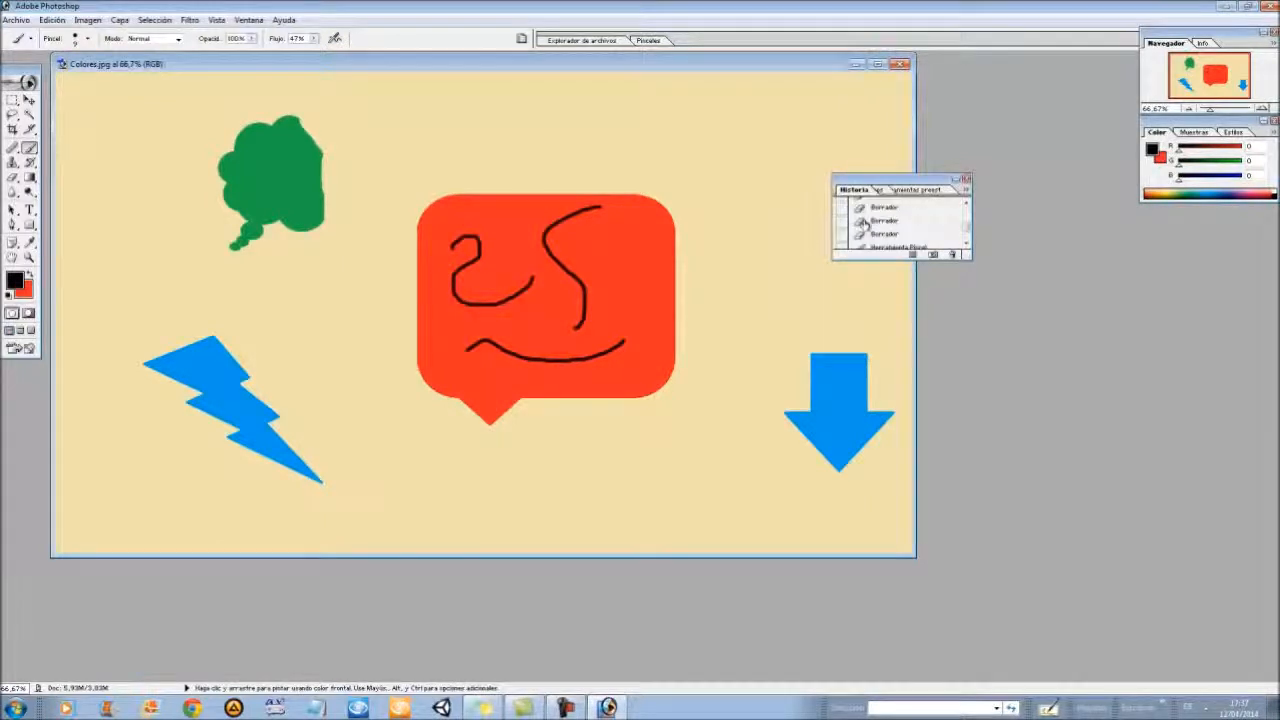
{"action": "scroll", "coordinate": [865, 222], "scroll_direction": "down", "scroll_amount": 1}
{"action": "scroll", "coordinate": [865, 224], "scroll_direction": "down", "scroll_amount": 2}
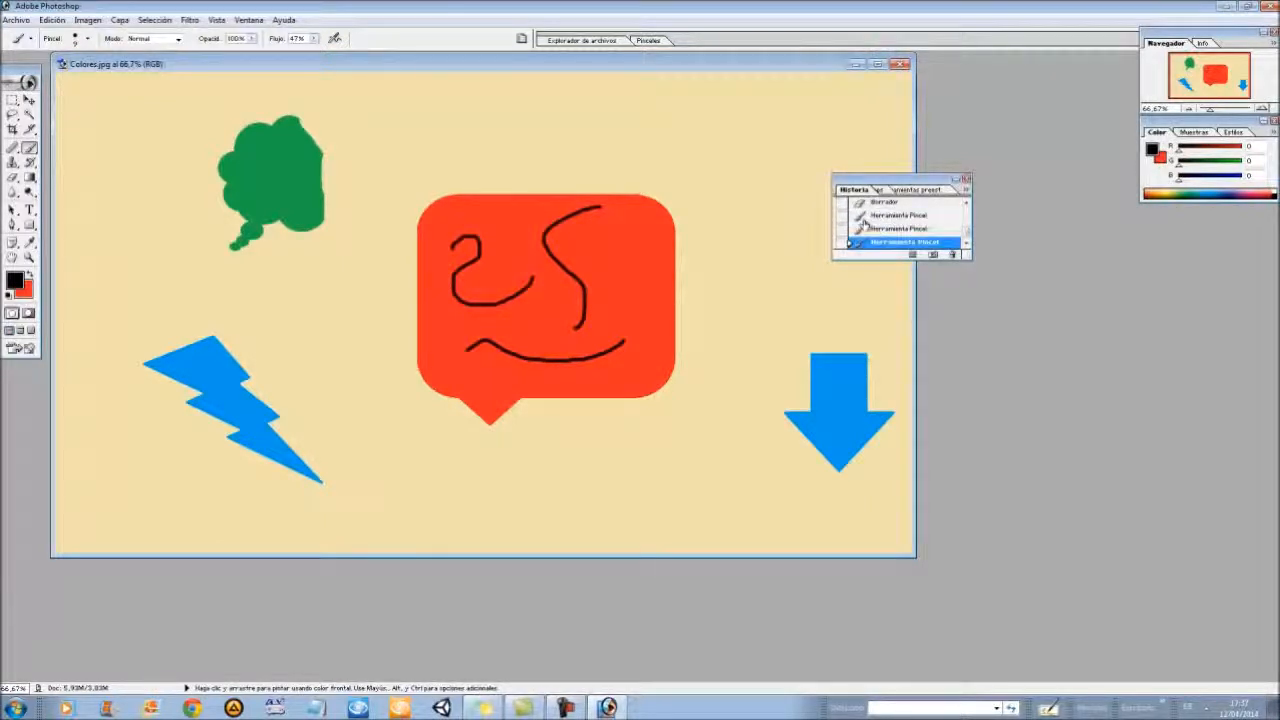
{"action": "left_click", "coordinate": [860, 219]}
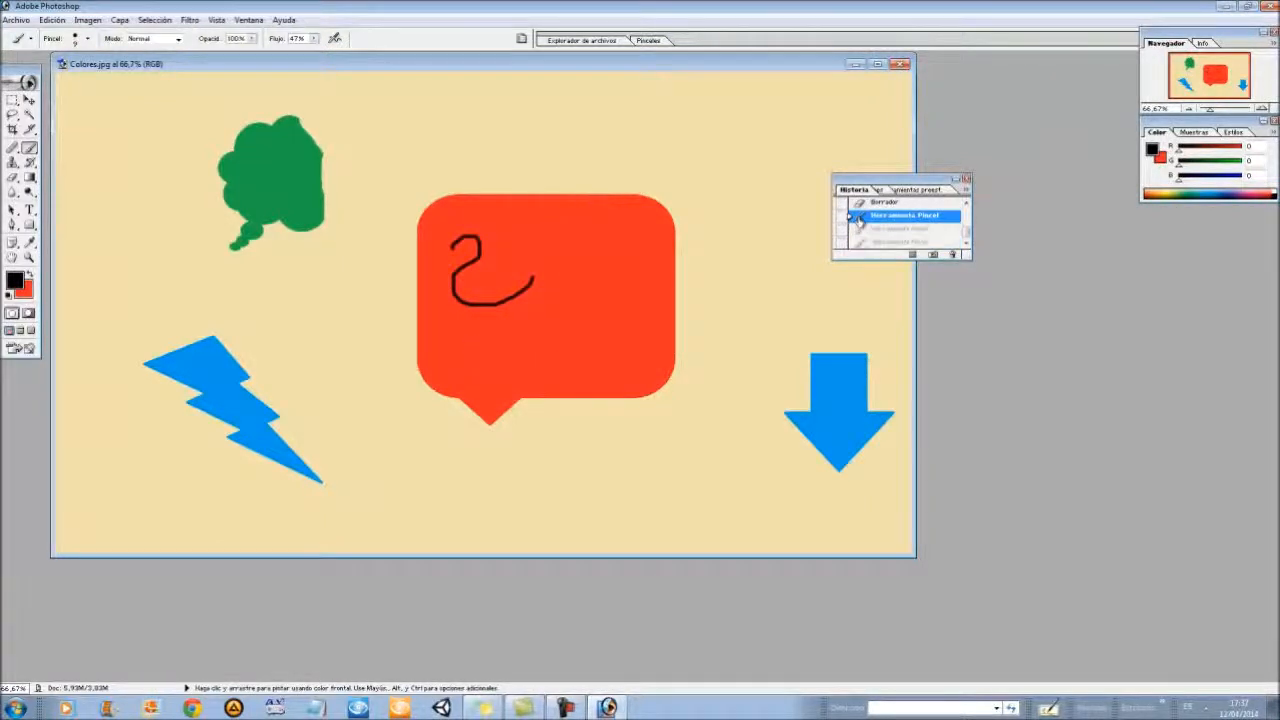
{"action": "left_click", "coordinate": [860, 203]}
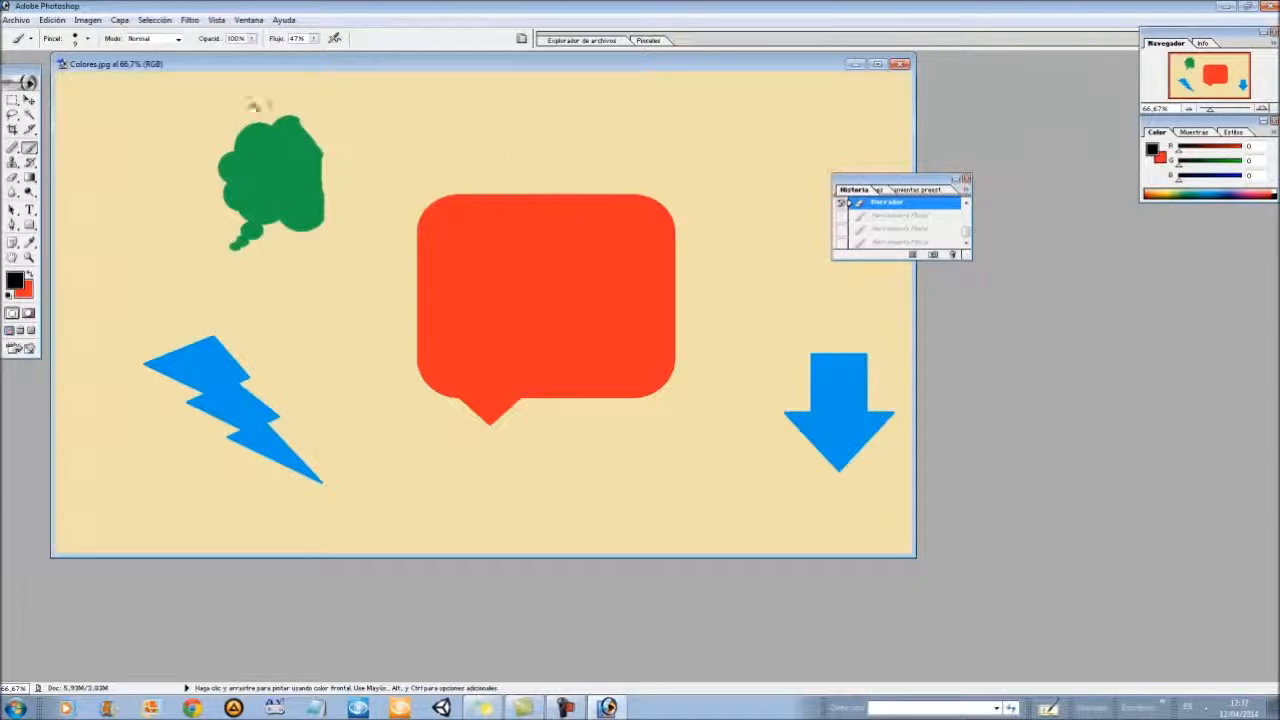
- Turn on Borrar a historia for the Eraser and restore the history state containing all three black brush strokes
{"action": "left_click", "coordinate": [12, 177]}
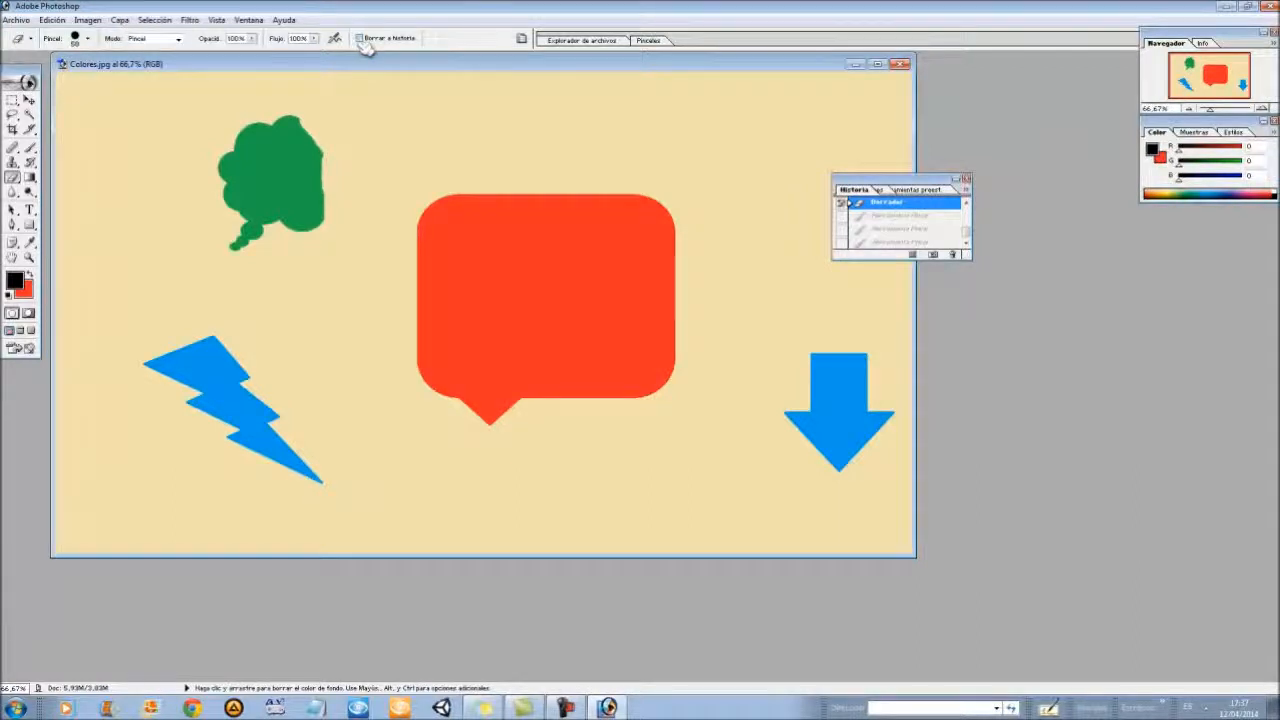
{"action": "scroll", "coordinate": [931, 256], "scroll_direction": "up", "scroll_amount": 1}
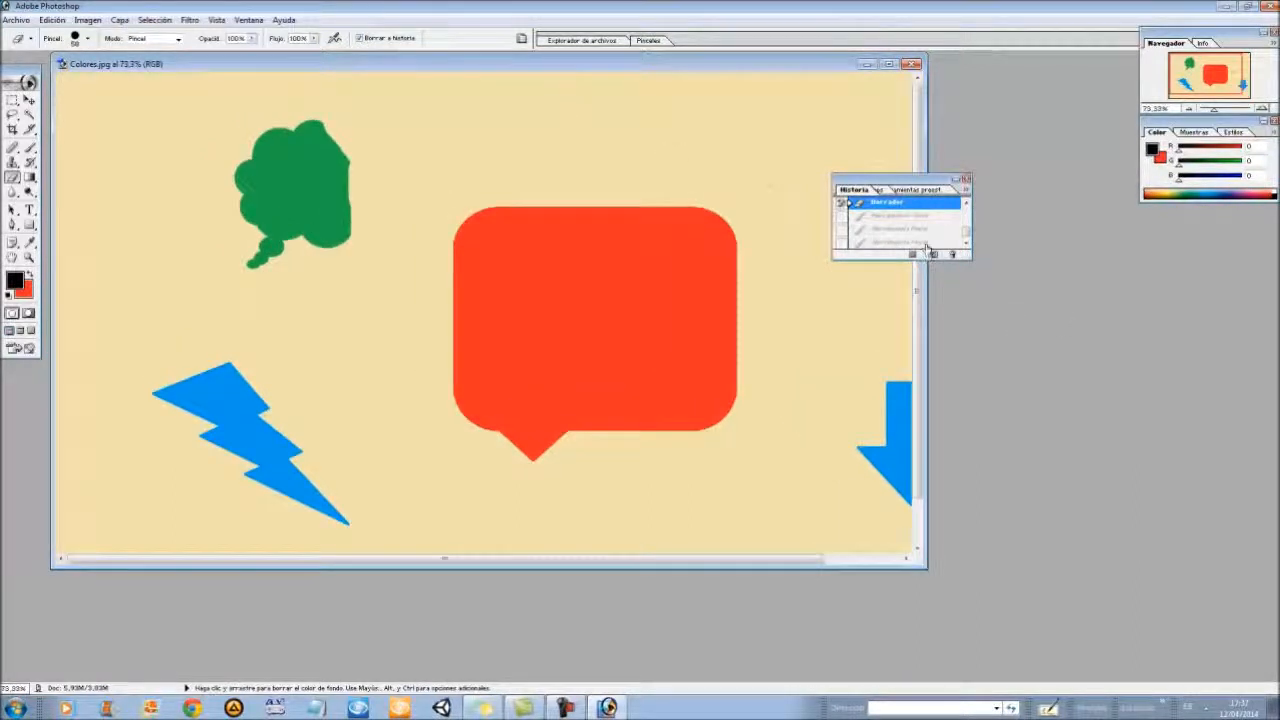
{"action": "left_click", "coordinate": [926, 244]}
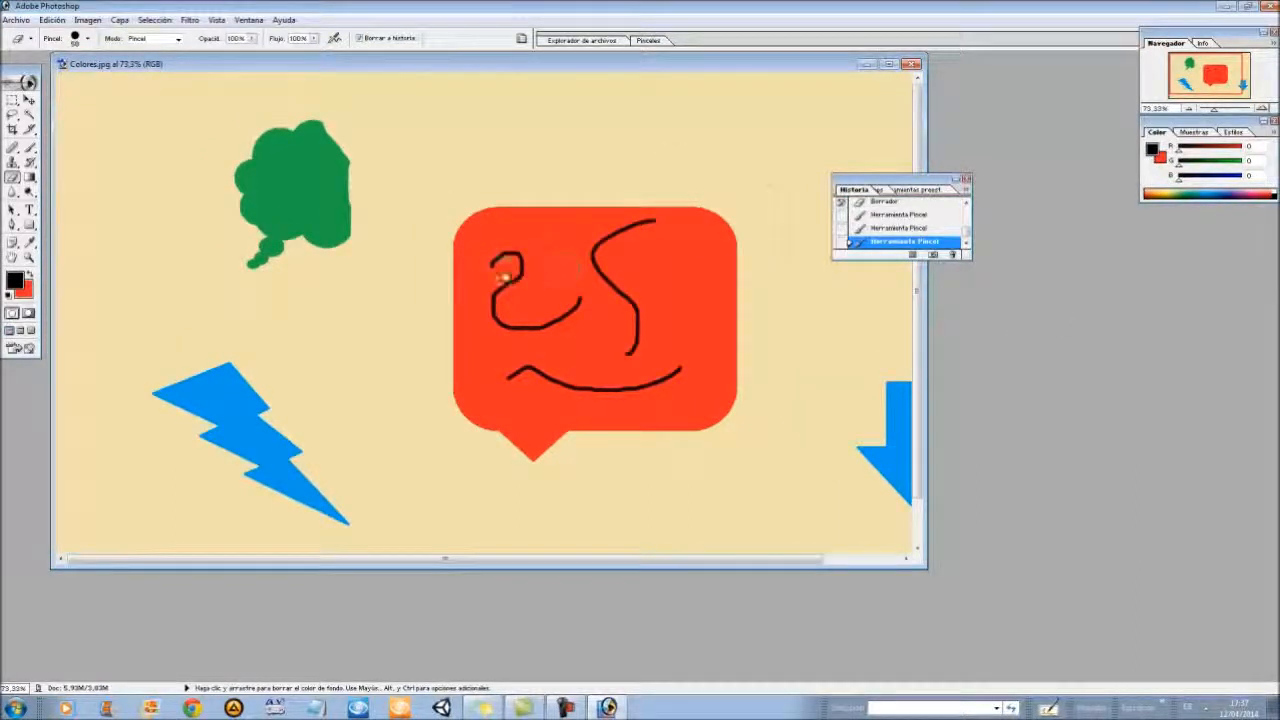
- Erase the left and lower black curves to history, setting the background colour to near-black 181515 between the two erasures
{"action": "left_click_drag", "start_coordinate": [502, 268], "coordinate": [502, 320]}
{"action": "left_click_drag", "start_coordinate": [582, 310], "coordinate": [586, 309]}
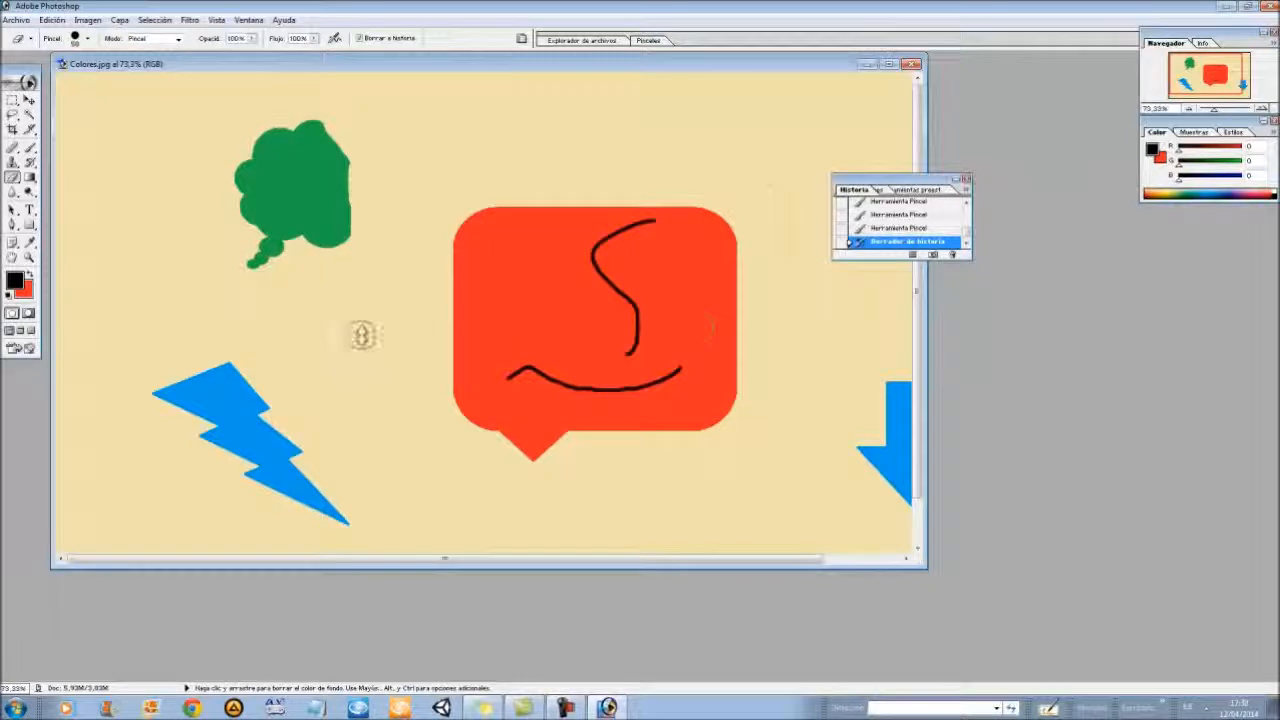
{"action": "left_click", "coordinate": [24, 289]}
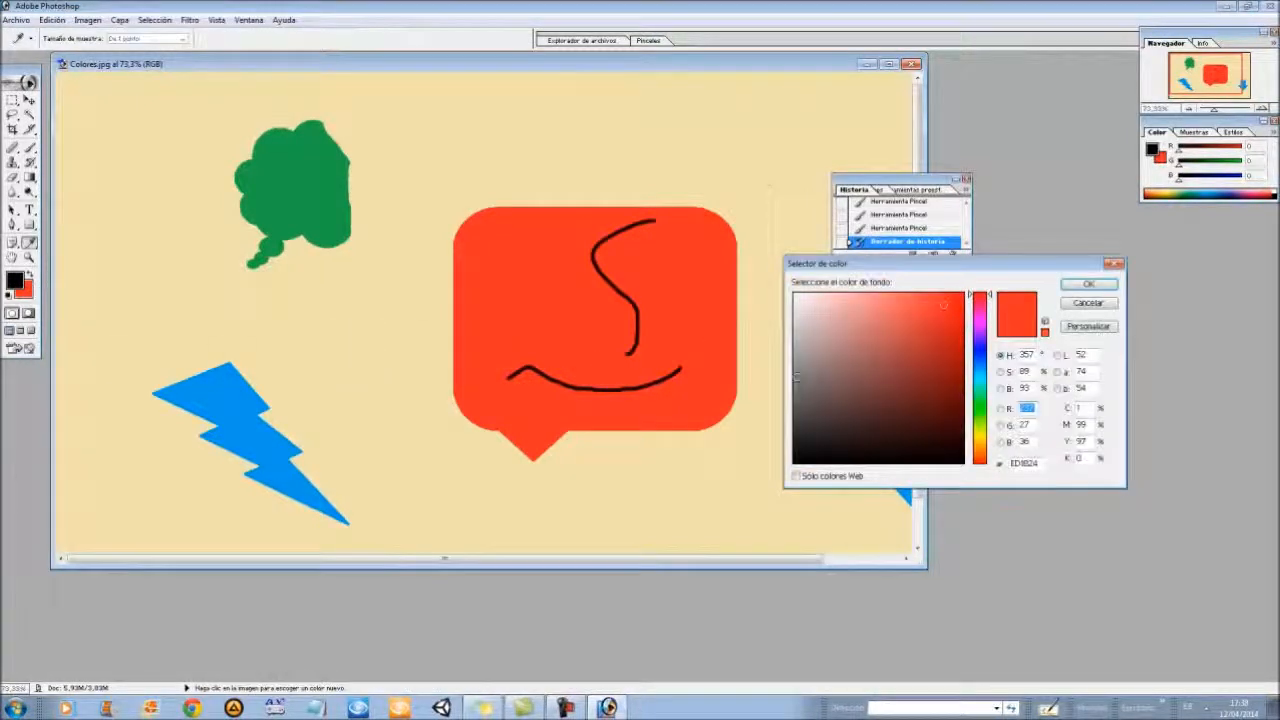
{"action": "left_click_drag", "start_coordinate": [802, 383], "coordinate": [815, 449]}
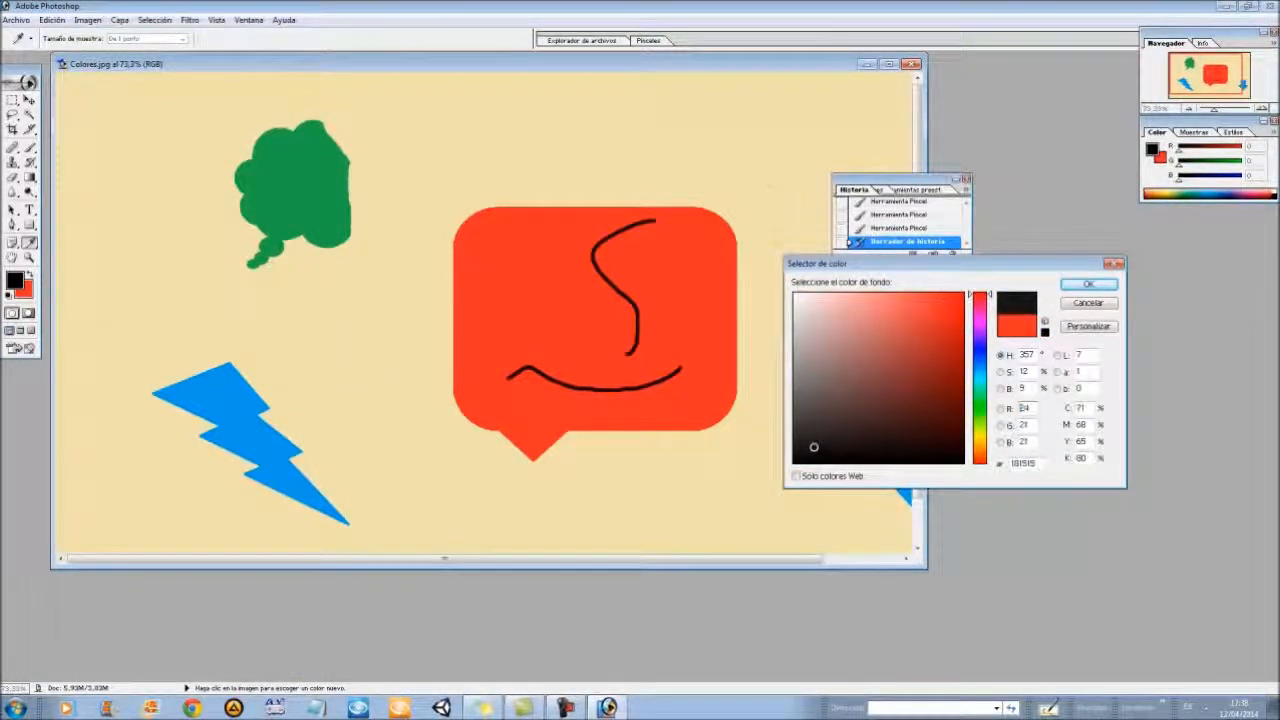
{"action": "left_click", "coordinate": [1088, 284]}
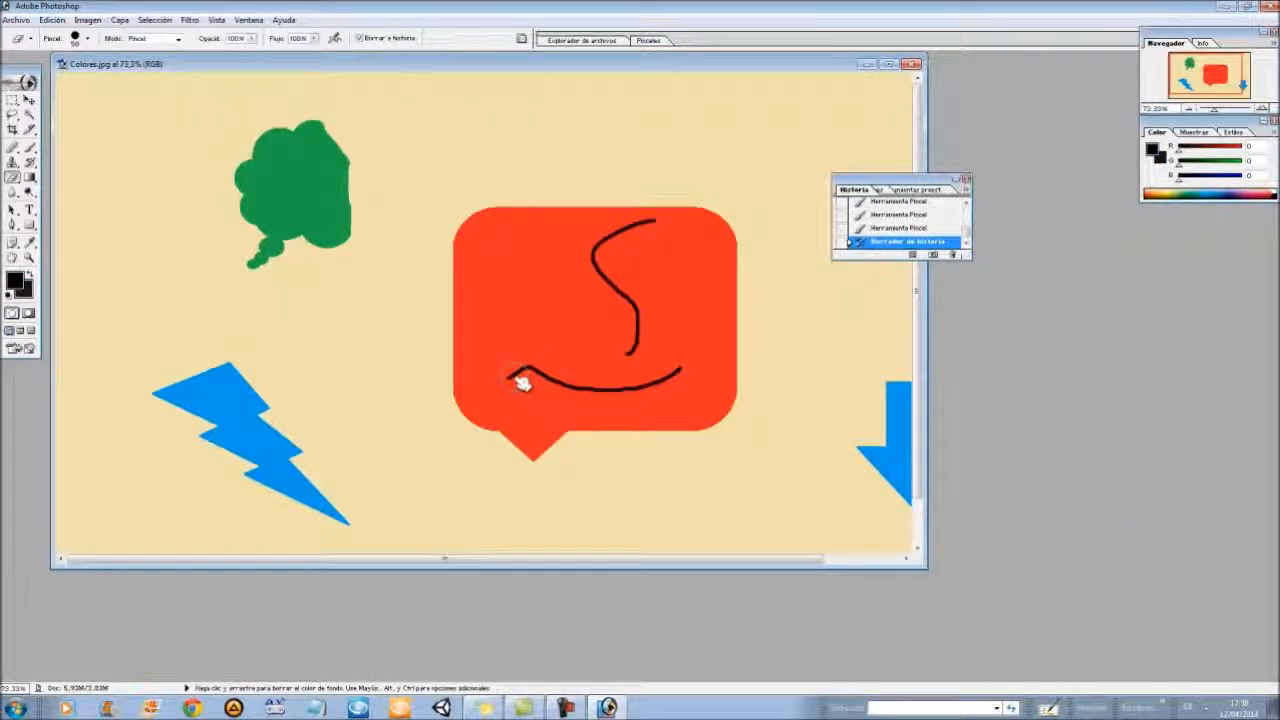
{"action": "mouse_move", "coordinate": [526, 380]}
{"action": "left_mouse_down"}
{"action": "mouse_move", "coordinate": [537, 371]}
{"action": "mouse_move", "coordinate": [620, 398]}
{"action": "mouse_move", "coordinate": [703, 360]}
{"action": "left_mouse_up"}
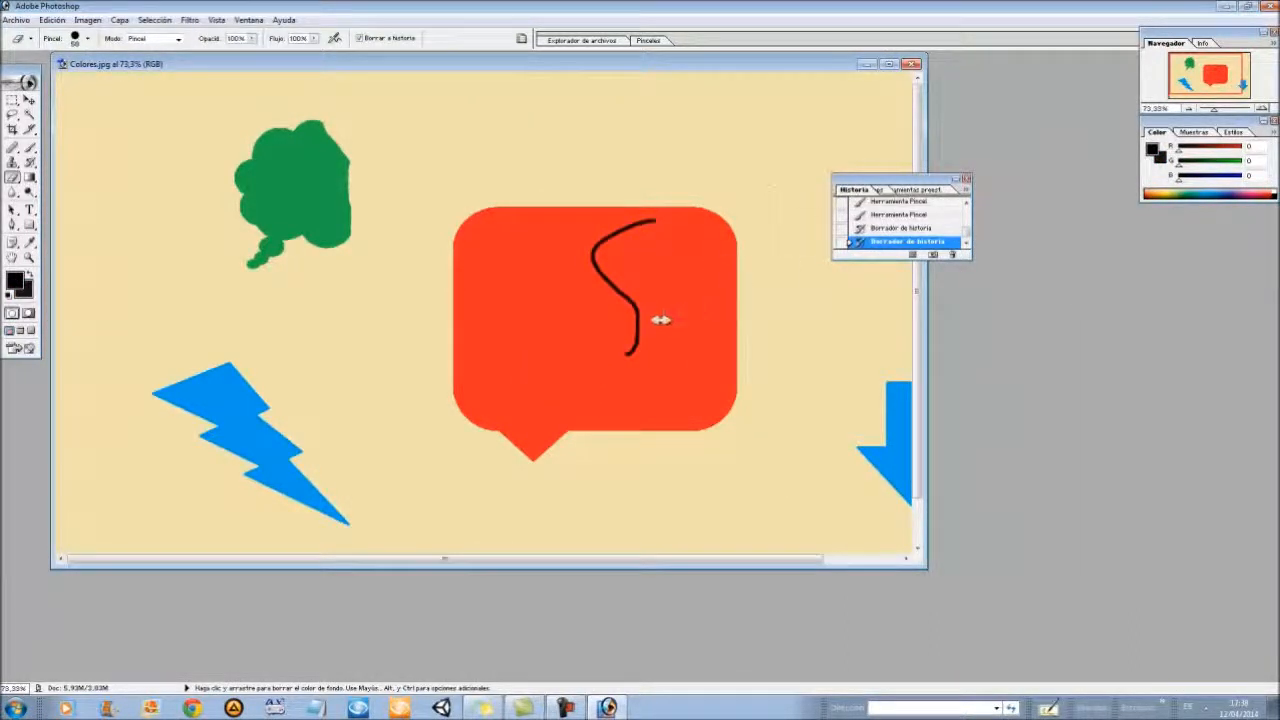
- Hide the Historia palette and nudge the toolbox toward the canvas, and check the current background colour without changing it
{"action": "left_click", "coordinate": [966, 180]}
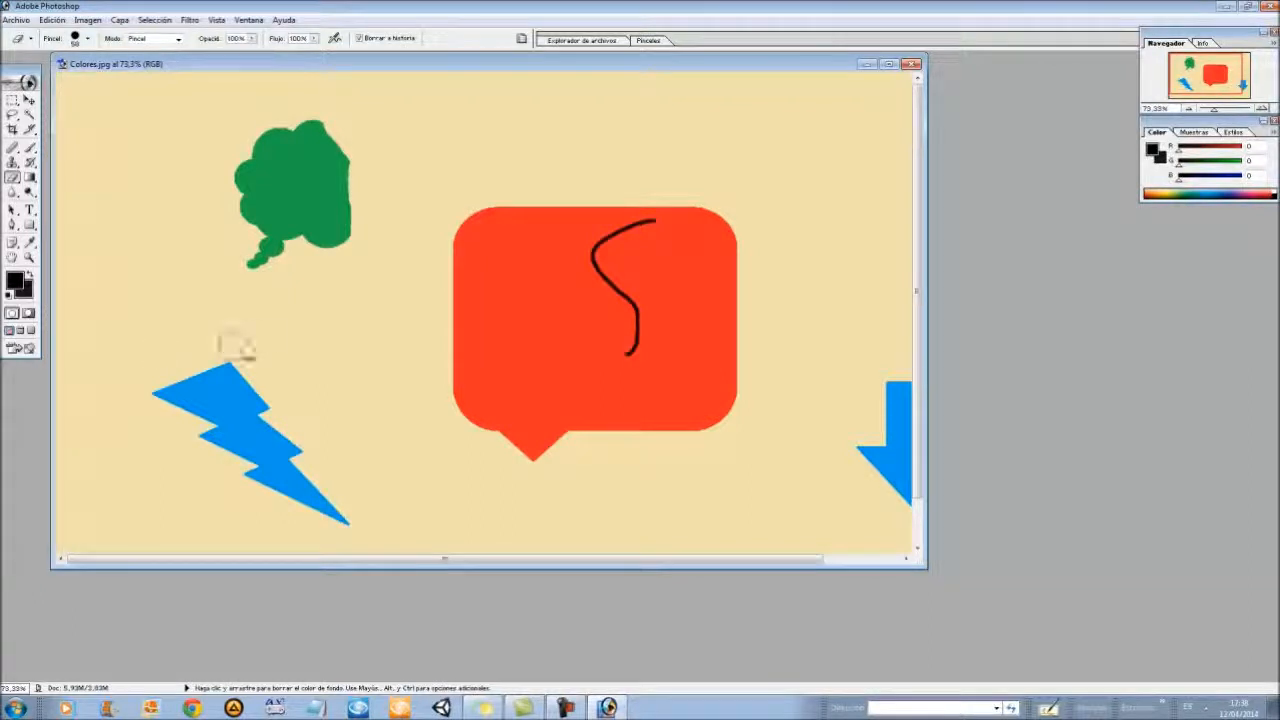
{"action": "mouse_move", "coordinate": [23, 80]}
{"action": "left_mouse_down"}
{"action": "mouse_move", "coordinate": [67, 79]}
{"action": "mouse_move", "coordinate": [31, 83]}
{"action": "left_mouse_up"}
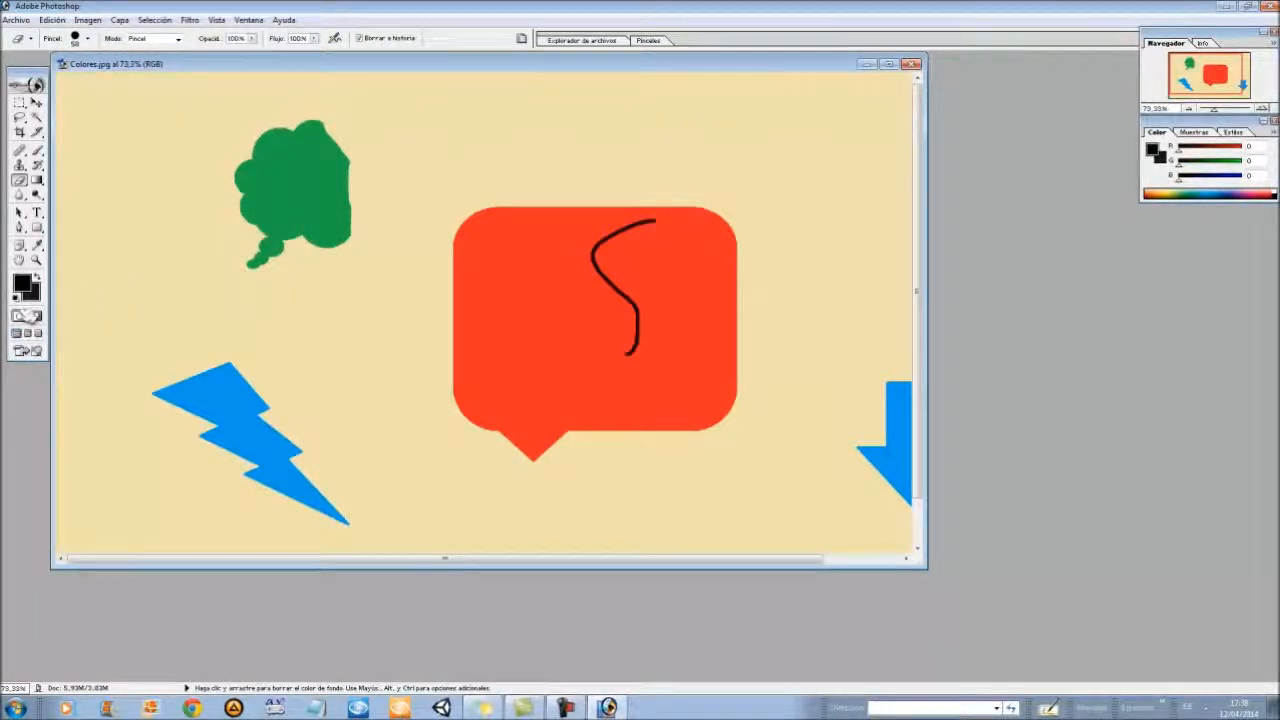
{"action": "left_click", "coordinate": [33, 295]}
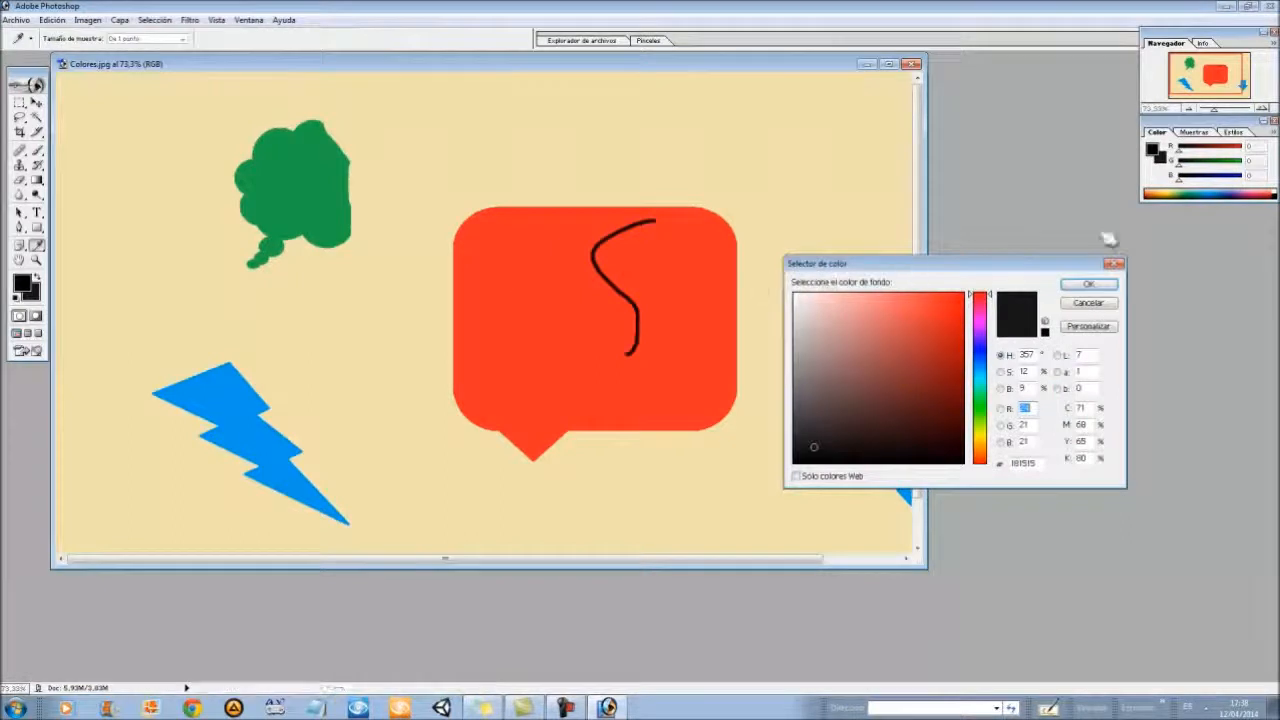
{"action": "left_click", "coordinate": [1113, 265]}
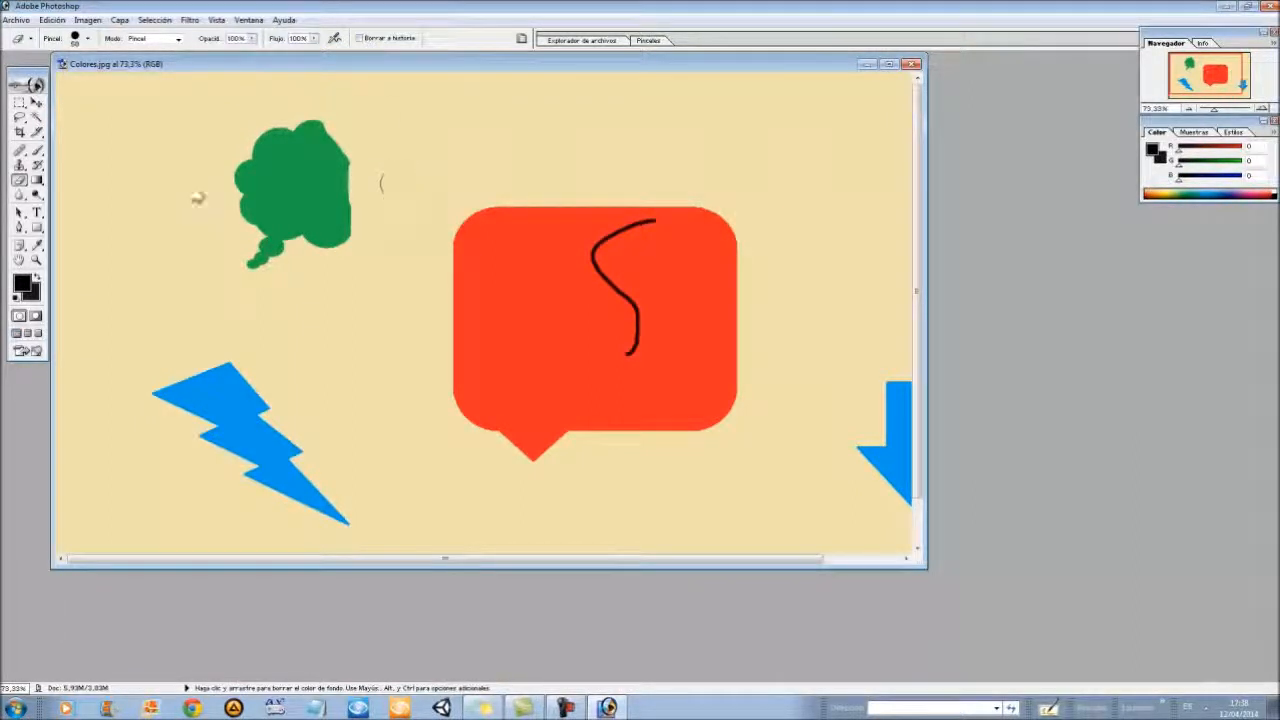
- Erase the red speech bubble's fill and the green thought bubble to transparency with the Magic Eraser (Borrador mágico)
{"action": "left_click", "coordinate": [22, 182]}
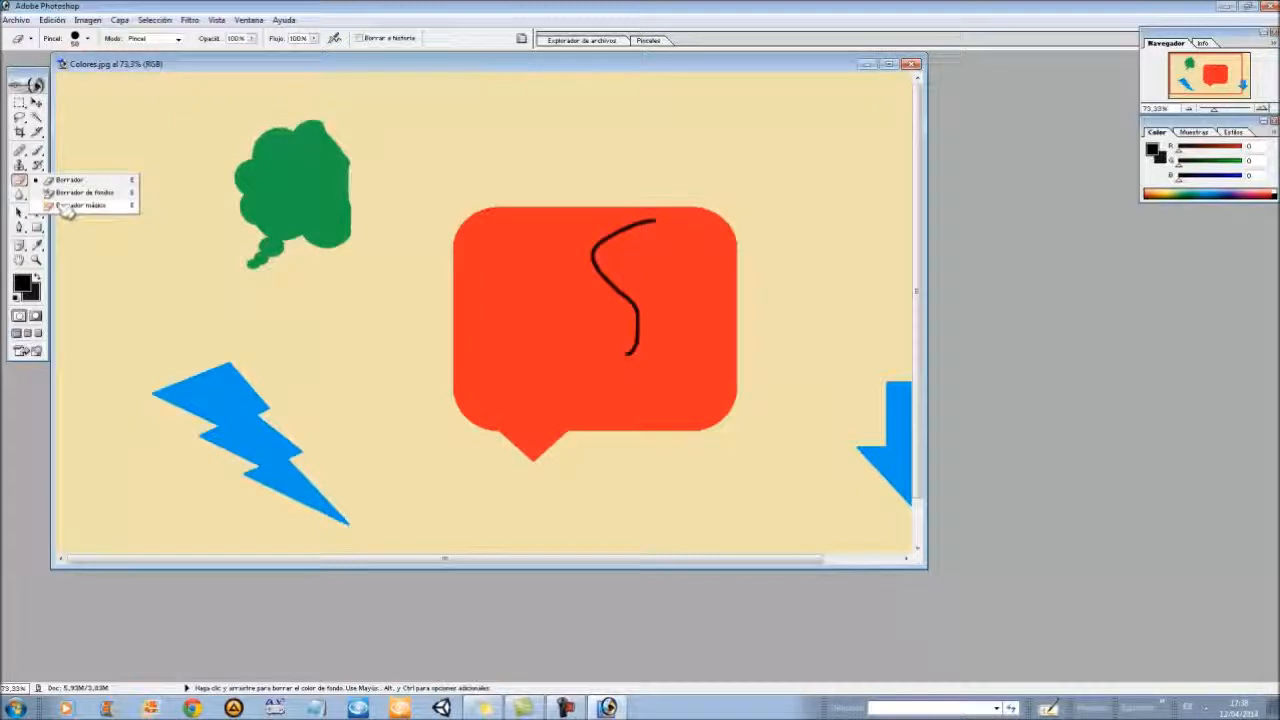
{"action": "left_click", "coordinate": [62, 206]}
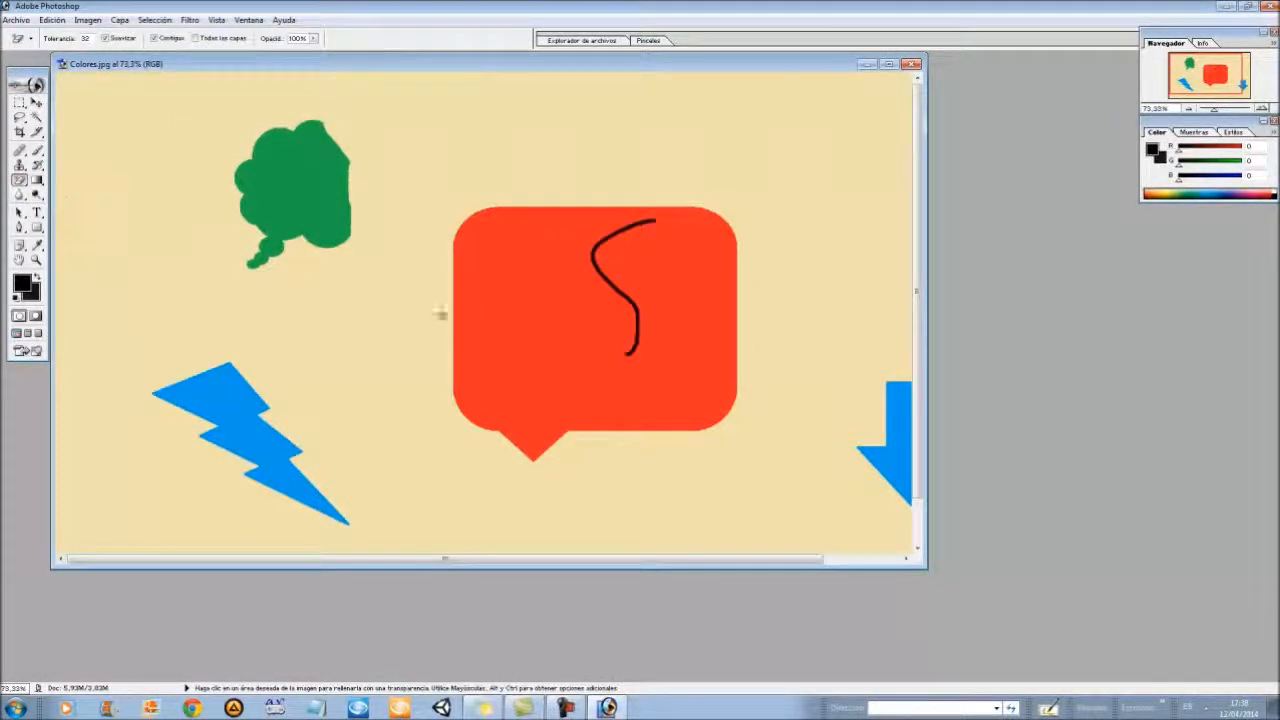
{"action": "left_click", "coordinate": [527, 320]}
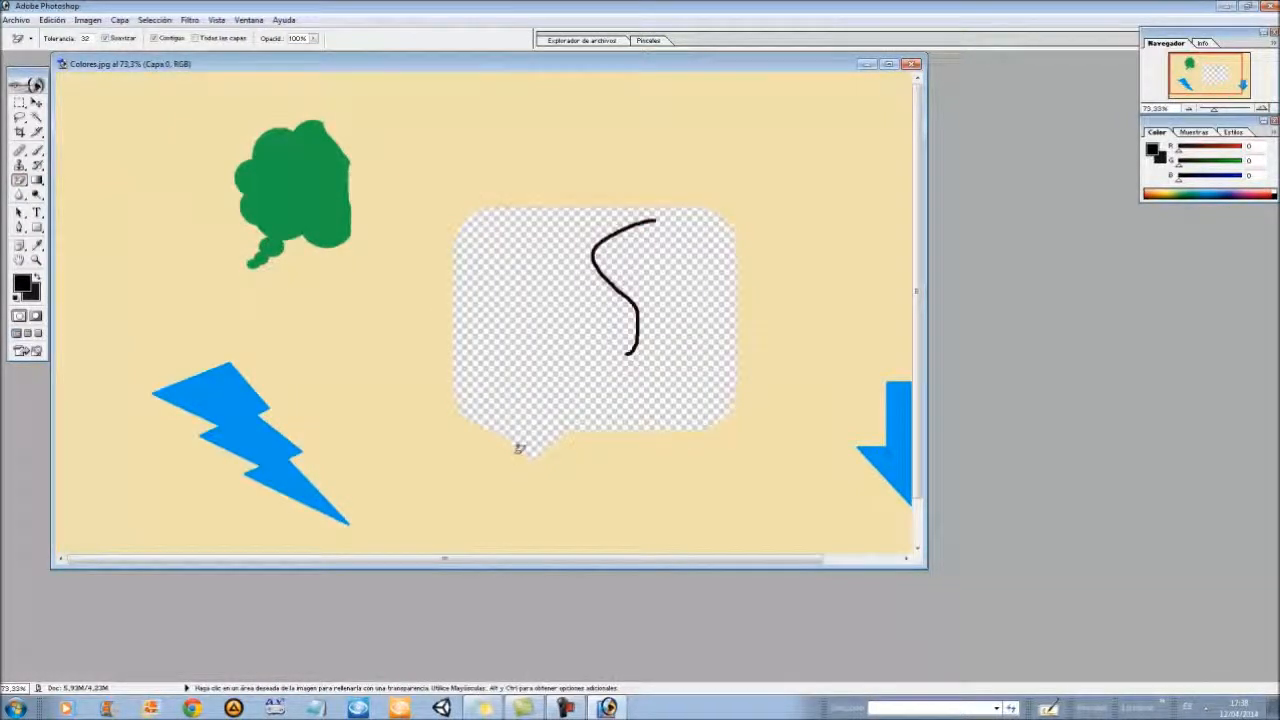
{"action": "left_click", "coordinate": [314, 199]}
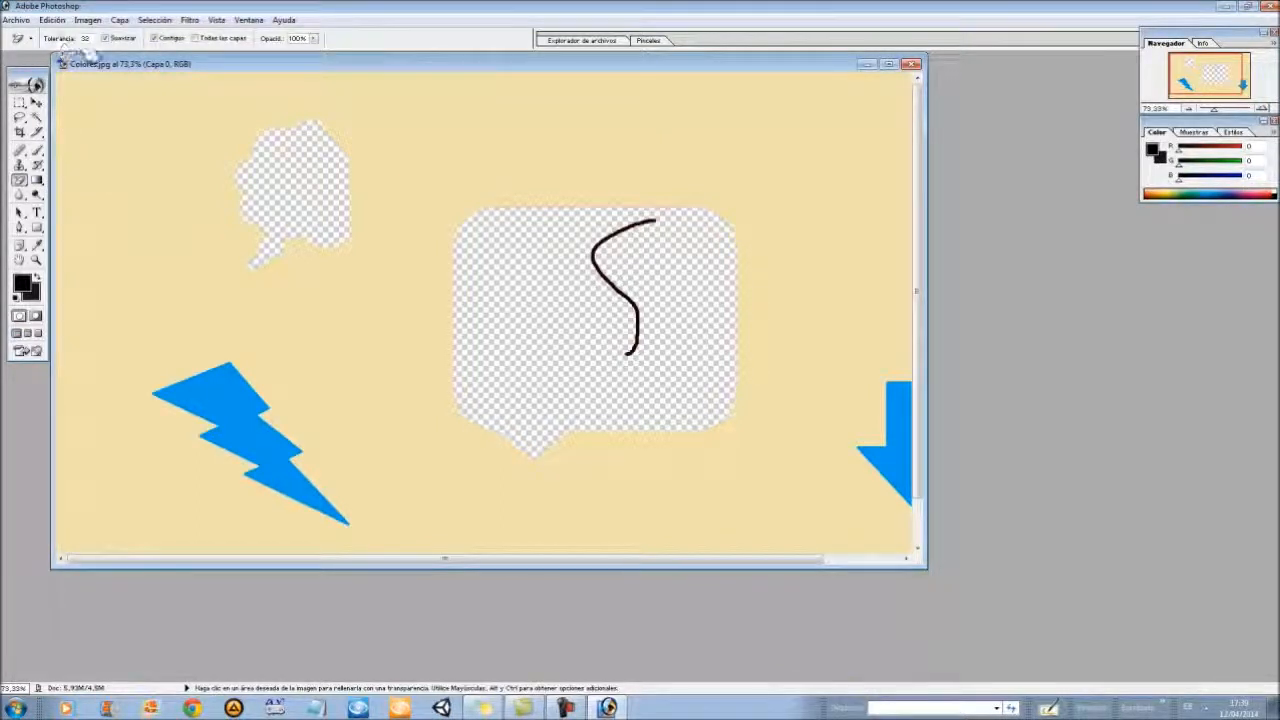
- Turn off Contiguo for the Magic Eraser and erase the beige background throughout the image
{"action": "left_click_drag", "start_coordinate": [91, 39], "coordinate": [79, 42]}
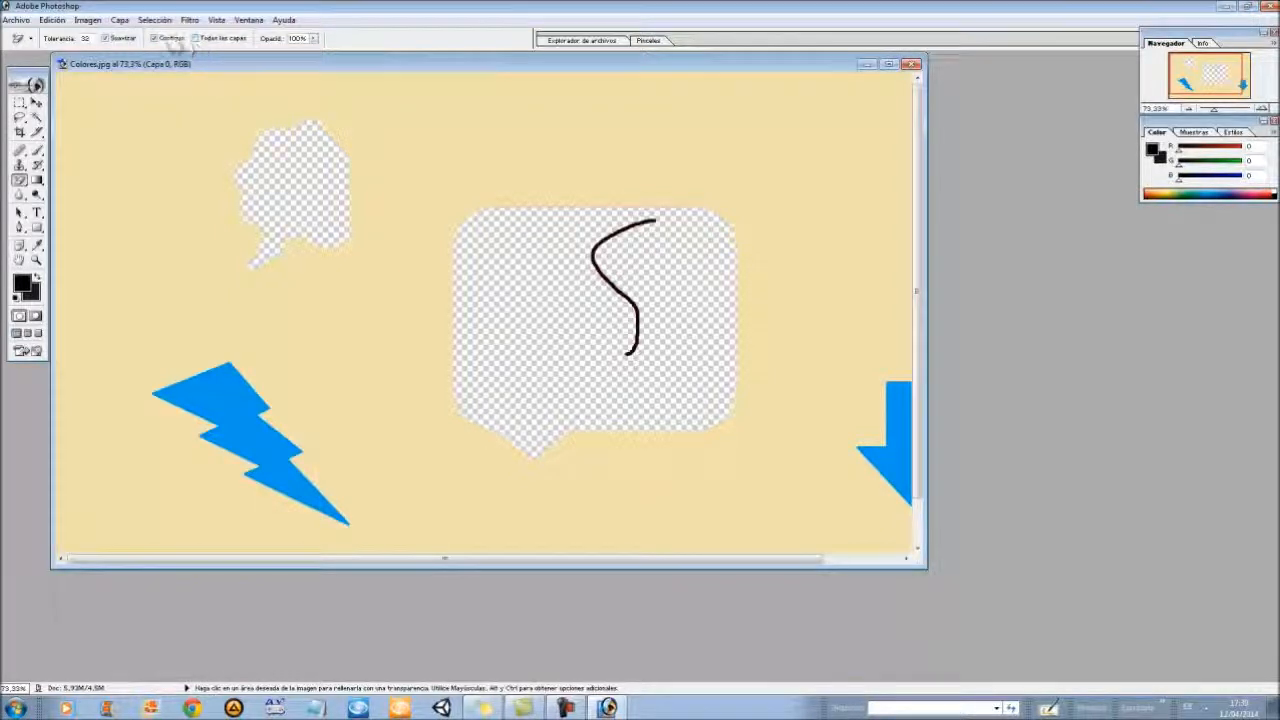
{"action": "left_click", "coordinate": [166, 40]}
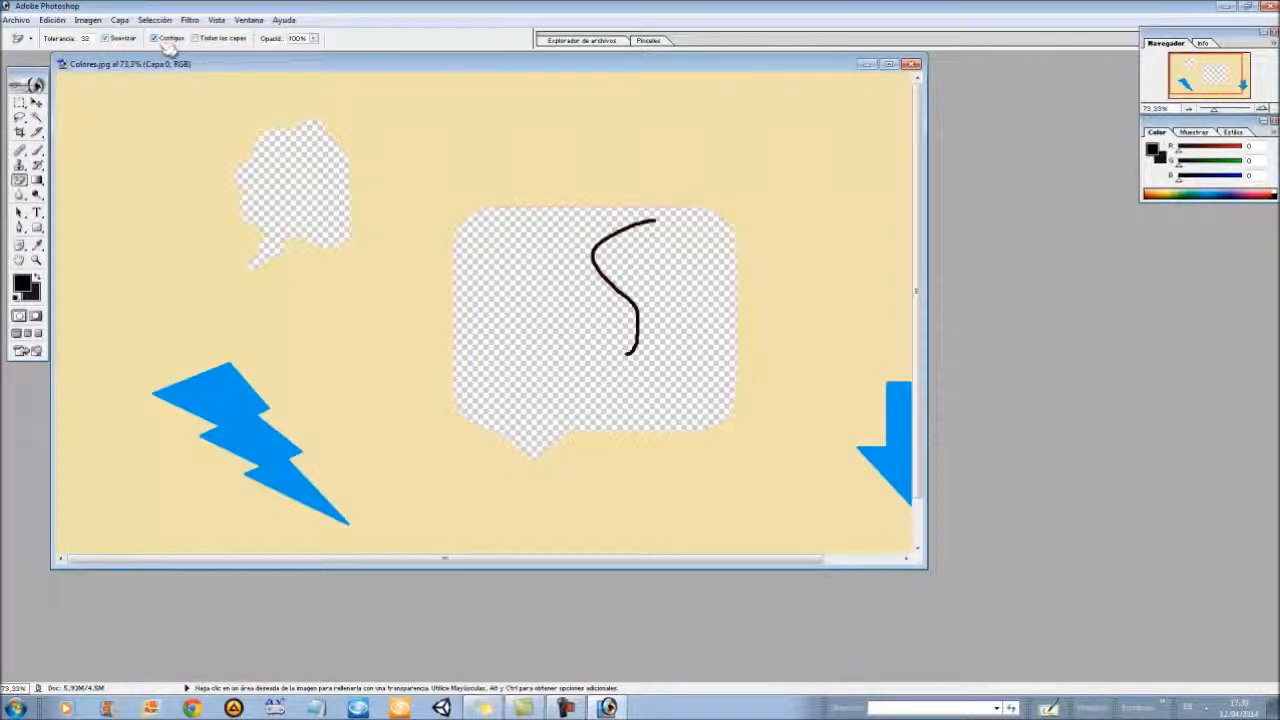
{"action": "left_click", "coordinate": [342, 310]}
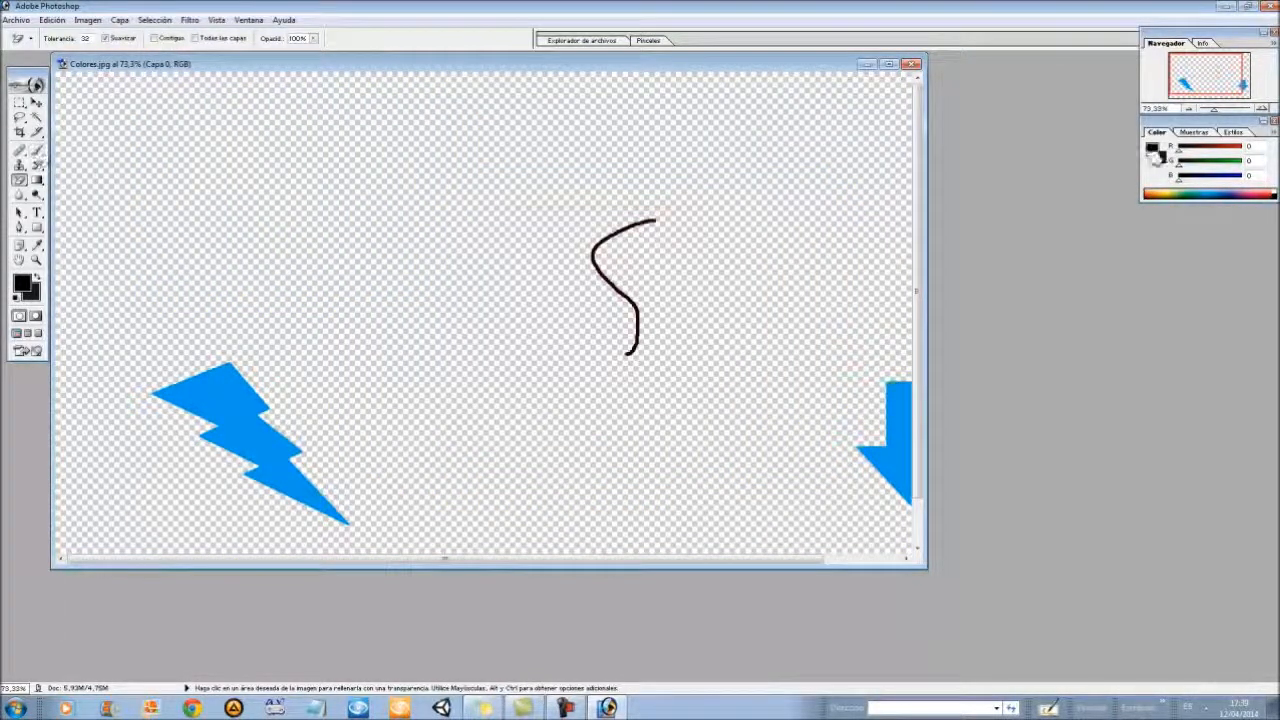
- Show the Historia palette and detach it from its group, placing it just below the Color palette
{"action": "left_click", "coordinate": [248, 20]}
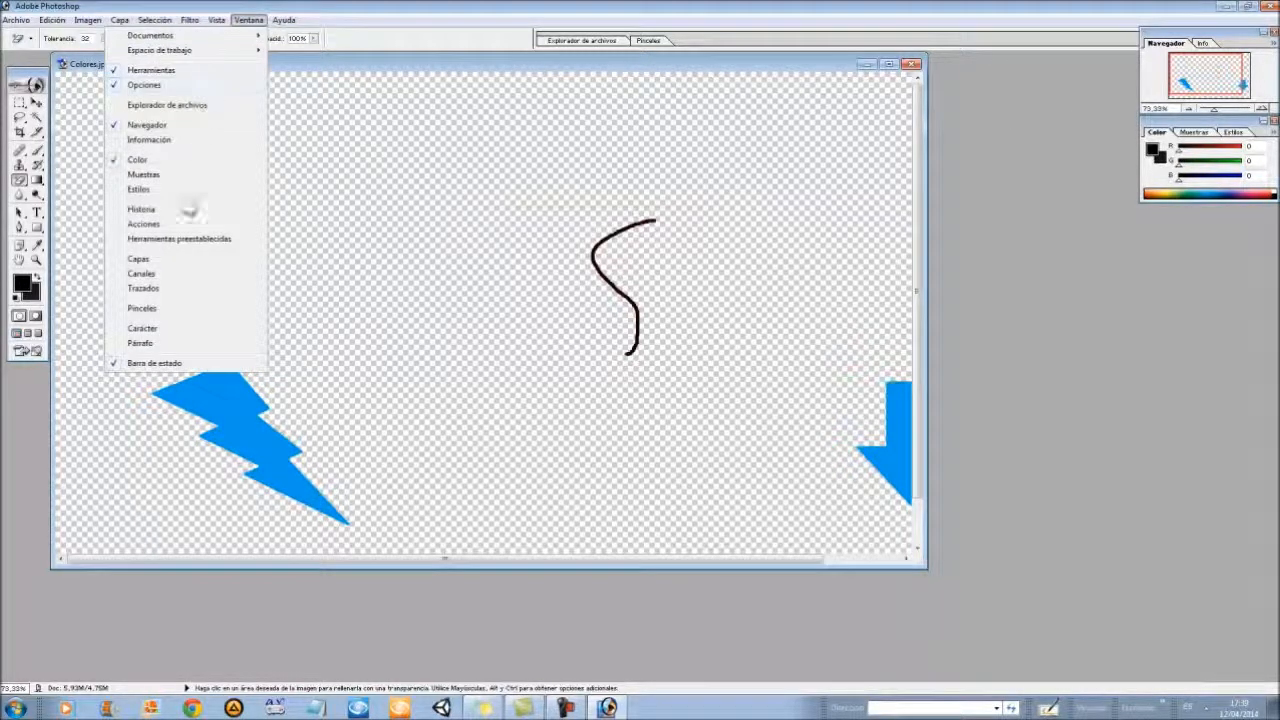
{"action": "left_click", "coordinate": [142, 209]}
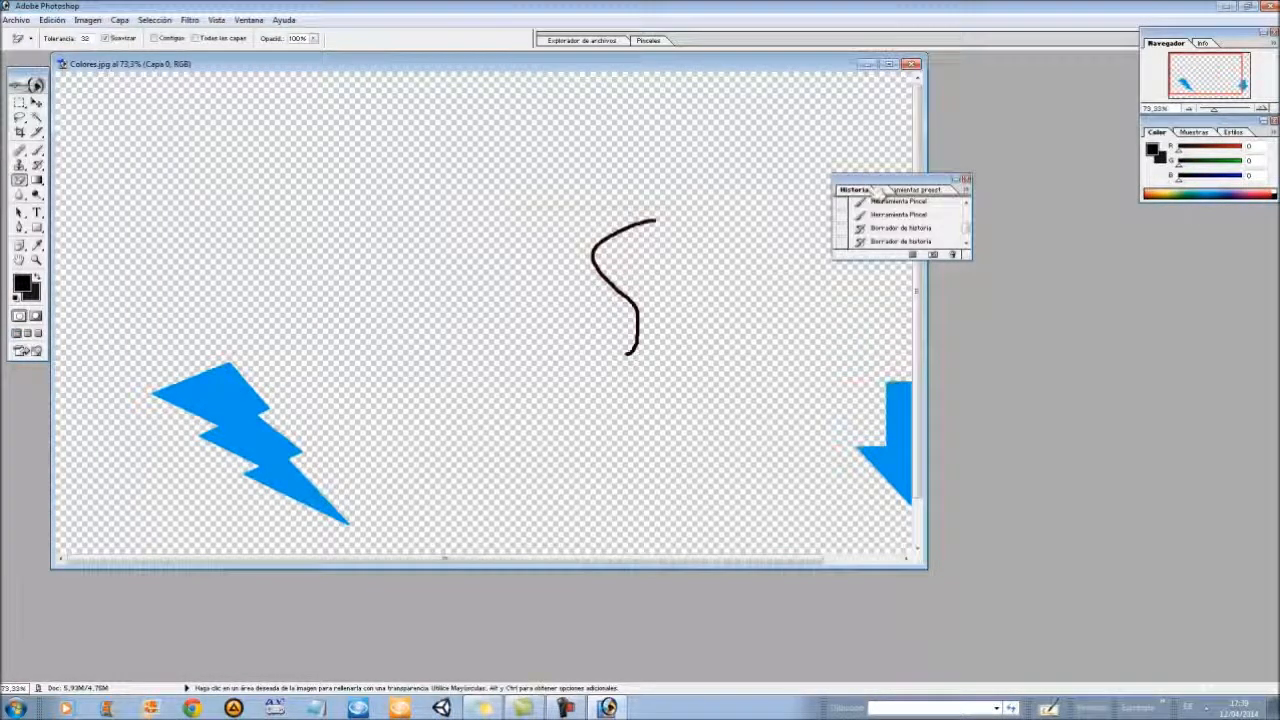
{"action": "left_click", "coordinate": [870, 189]}
{"action": "left_click_drag", "start_coordinate": [1182, 217], "coordinate": [1180, 222]}
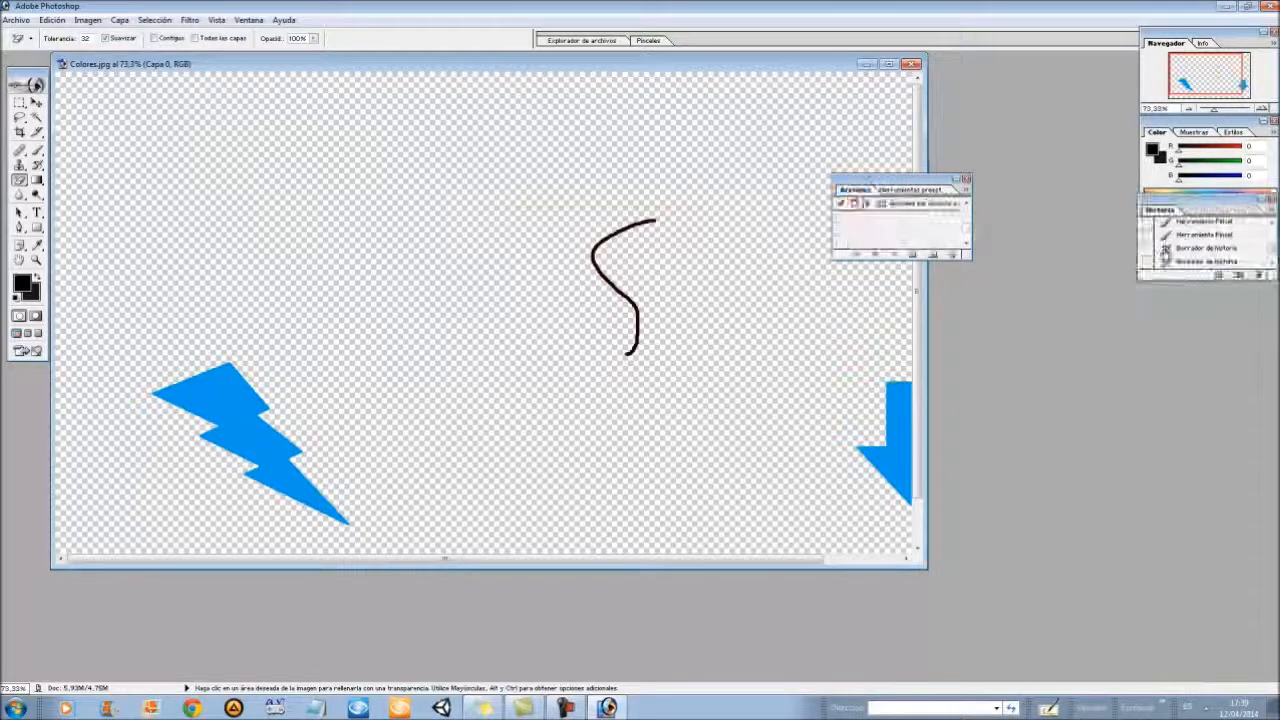
- Return to the history state with all three black strokes and erase the red around them using the Magic Eraser with Contiguo off
{"action": "left_click", "coordinate": [1190, 234]}
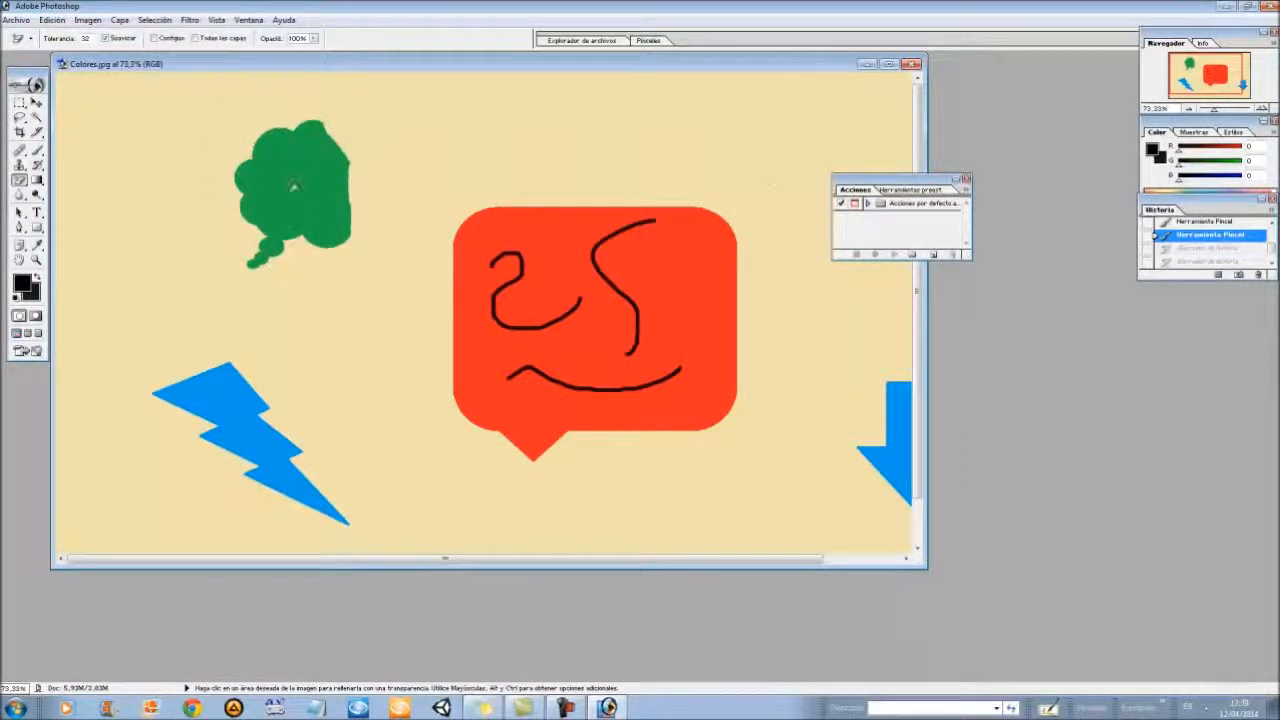
{"action": "left_click", "coordinate": [501, 228]}
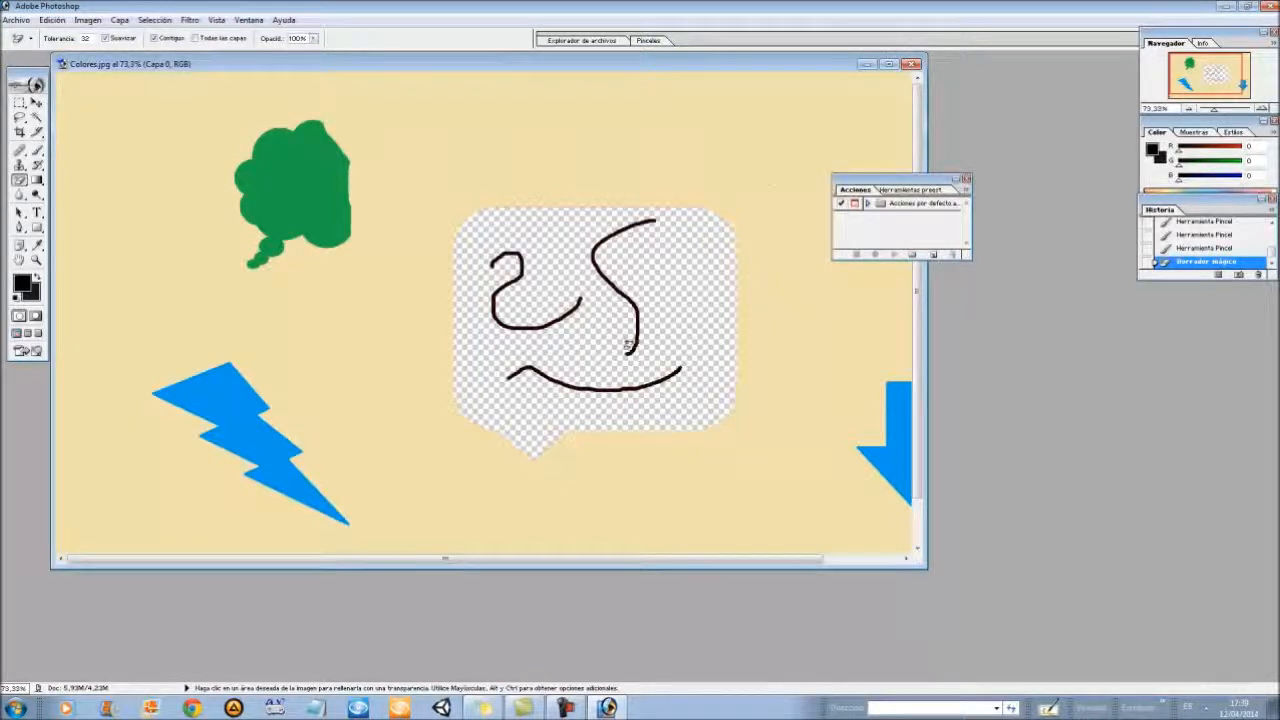
{"action": "left_click", "coordinate": [162, 40]}
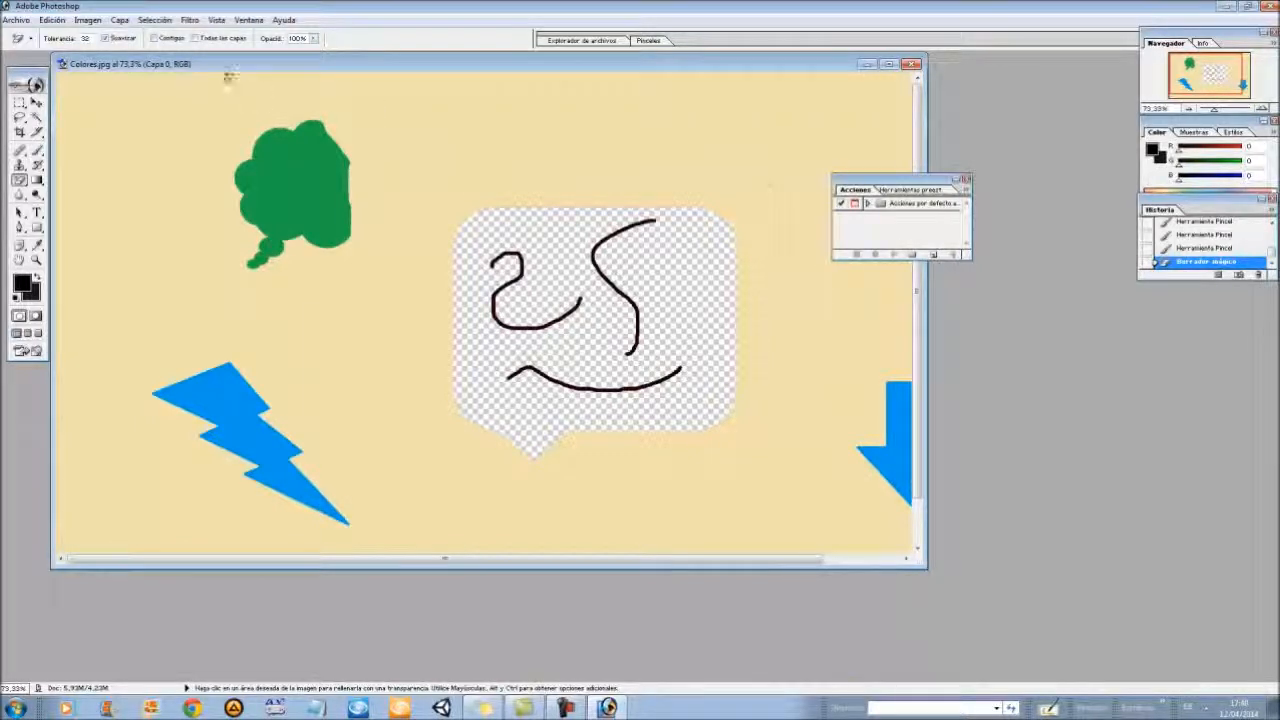
{"action": "left_click", "coordinate": [170, 39]}
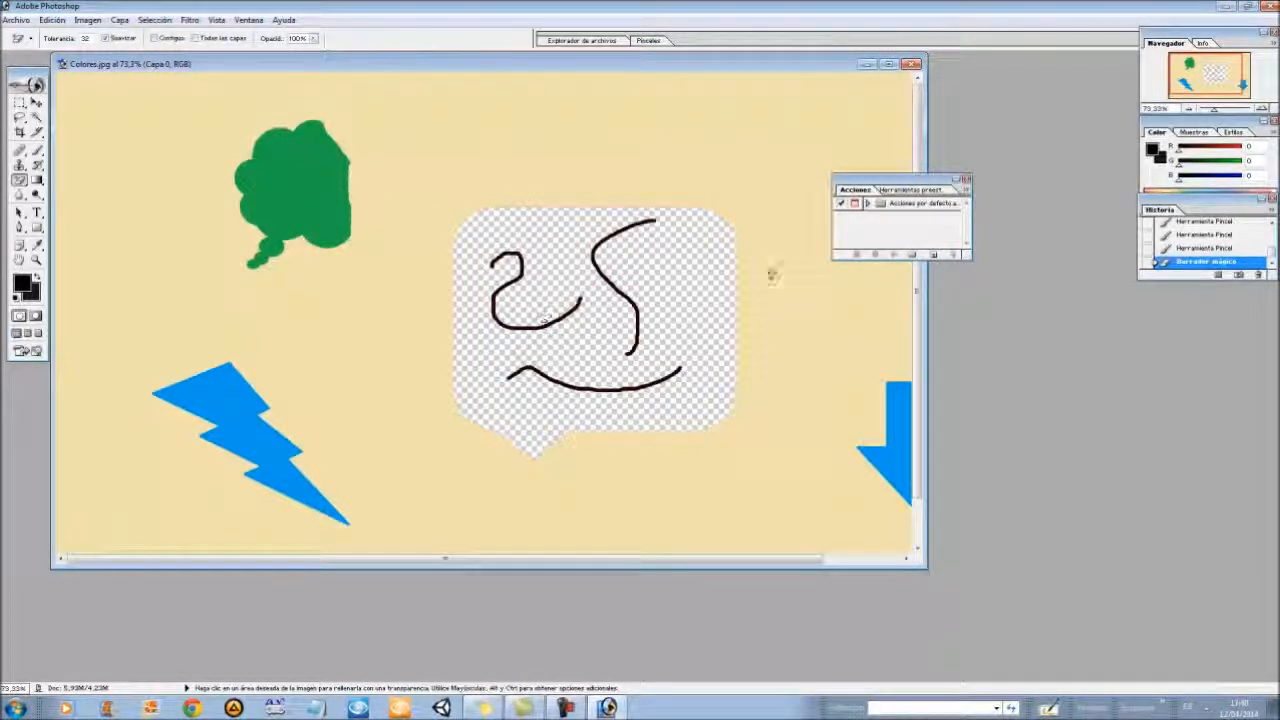
- Close the Acciones palette and erase the whole green thought bubble with the Background Eraser (Borrador de fondos)
{"action": "left_click", "coordinate": [966, 180]}
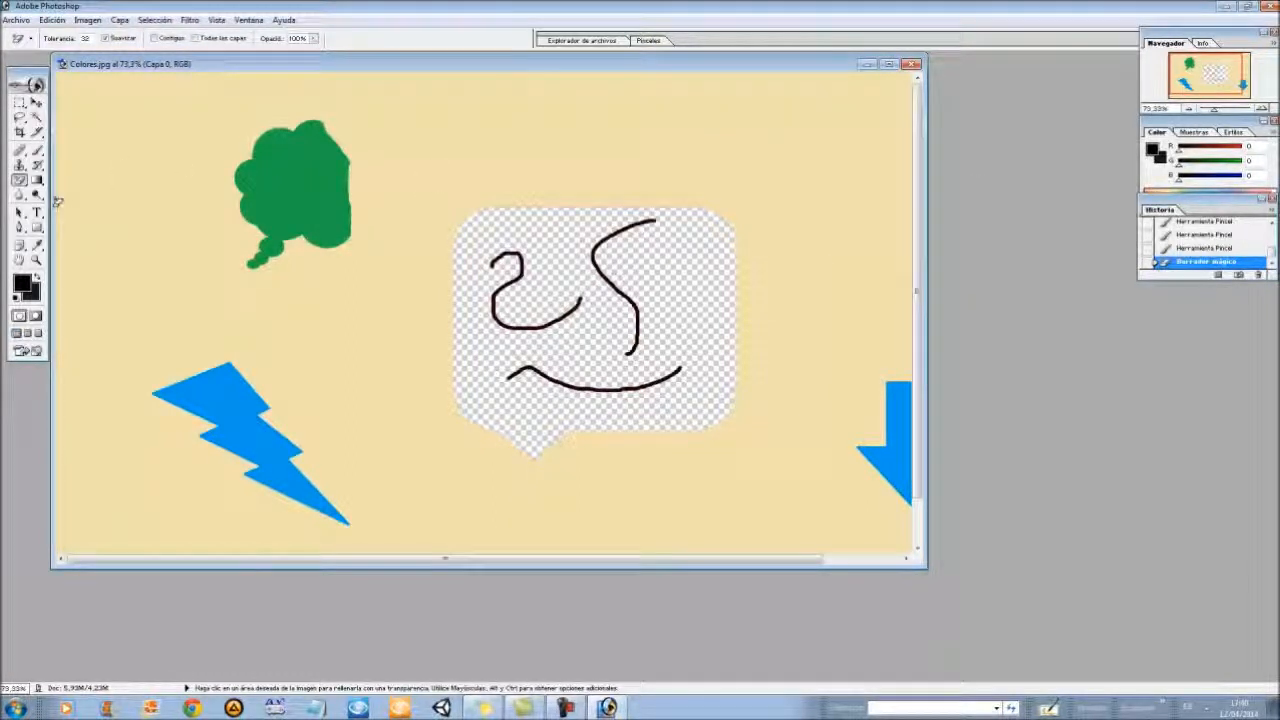
{"action": "left_click", "coordinate": [22, 182]}
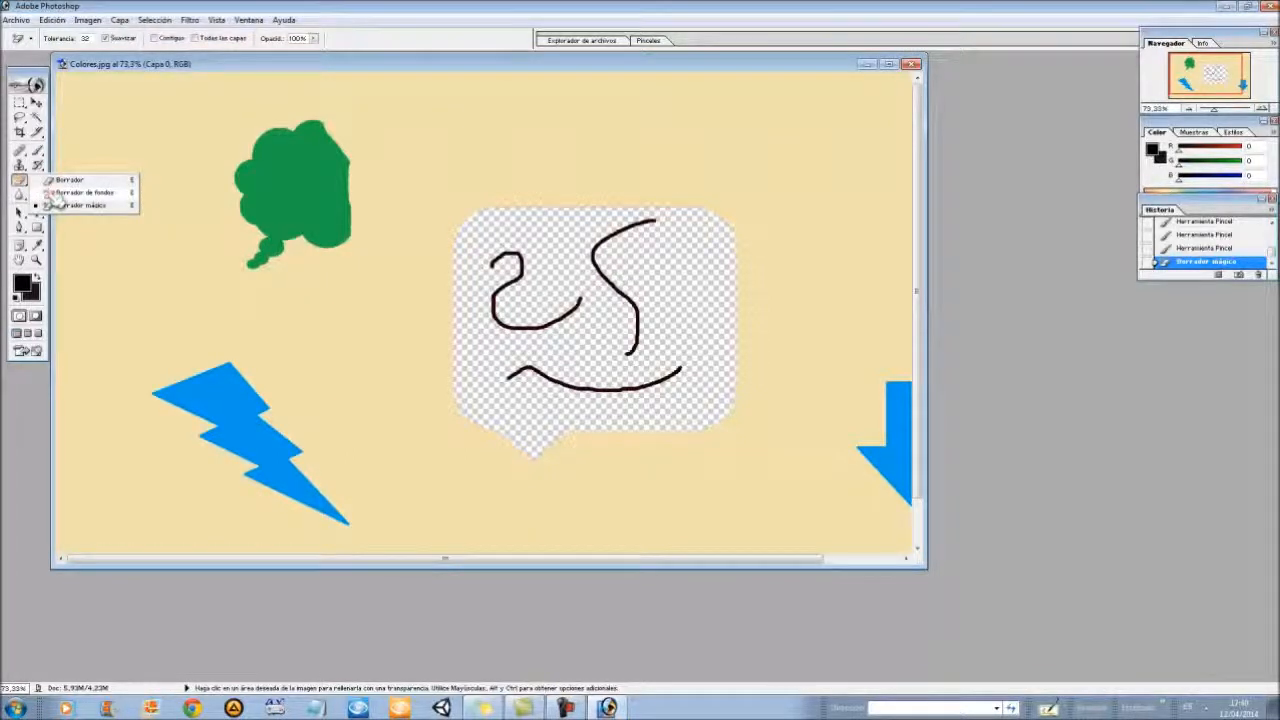
{"action": "left_click", "coordinate": [62, 193]}
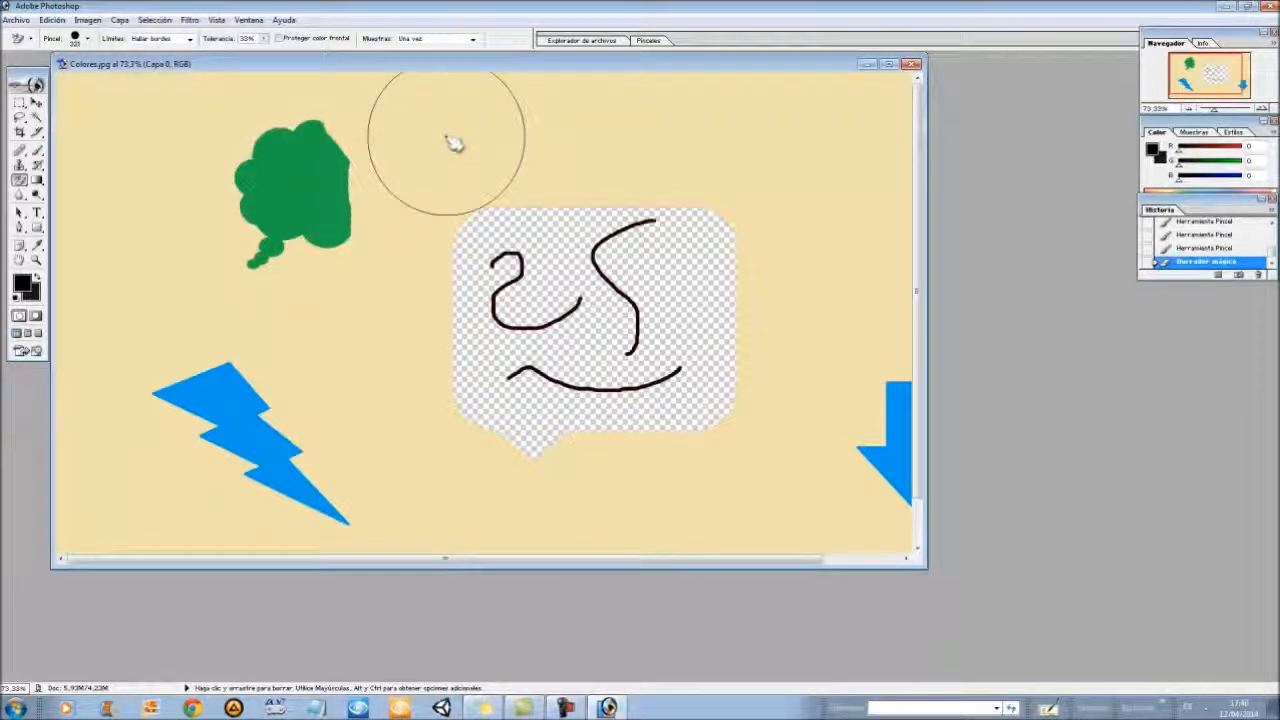
{"action": "left_click", "coordinate": [340, 230]}
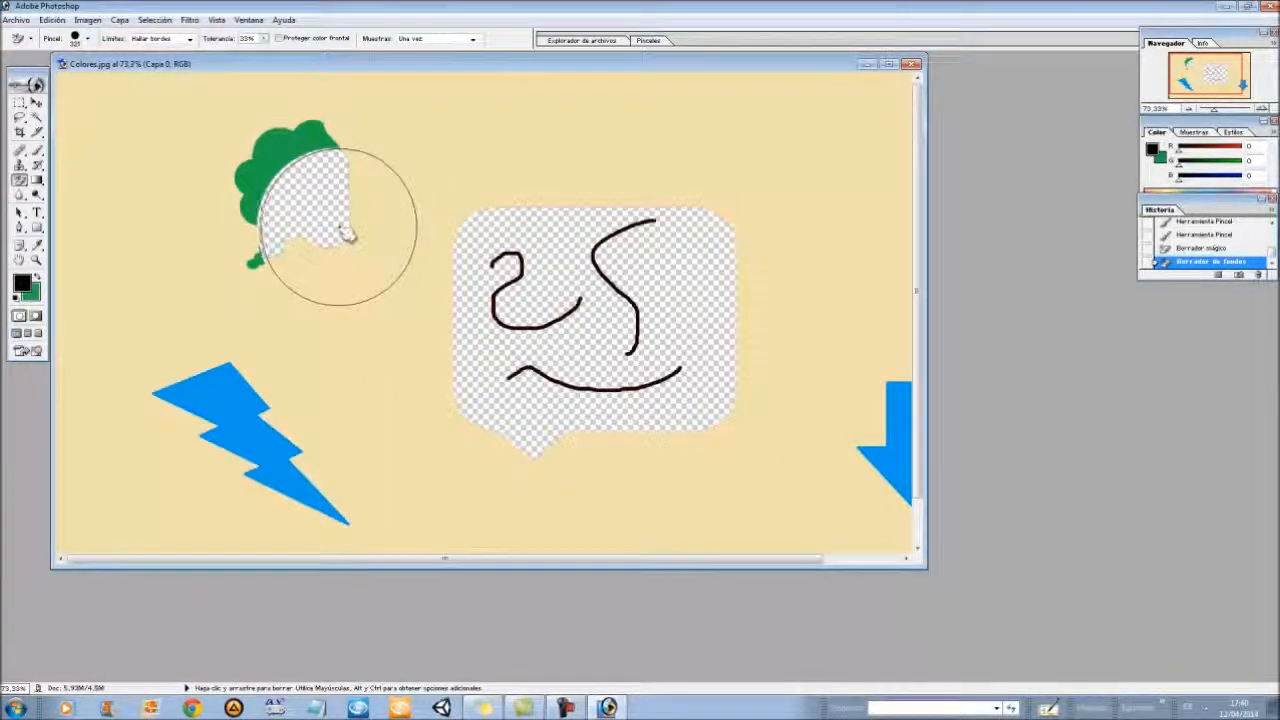
{"action": "mouse_move", "coordinate": [343, 222]}
{"action": "left_mouse_down"}
{"action": "mouse_move", "coordinate": [312, 130]}
{"action": "mouse_move", "coordinate": [323, 143]}
{"action": "mouse_move", "coordinate": [260, 171]}
{"action": "mouse_move", "coordinate": [243, 229]}
{"action": "mouse_move", "coordinate": [262, 268]}
{"action": "left_mouse_up"}
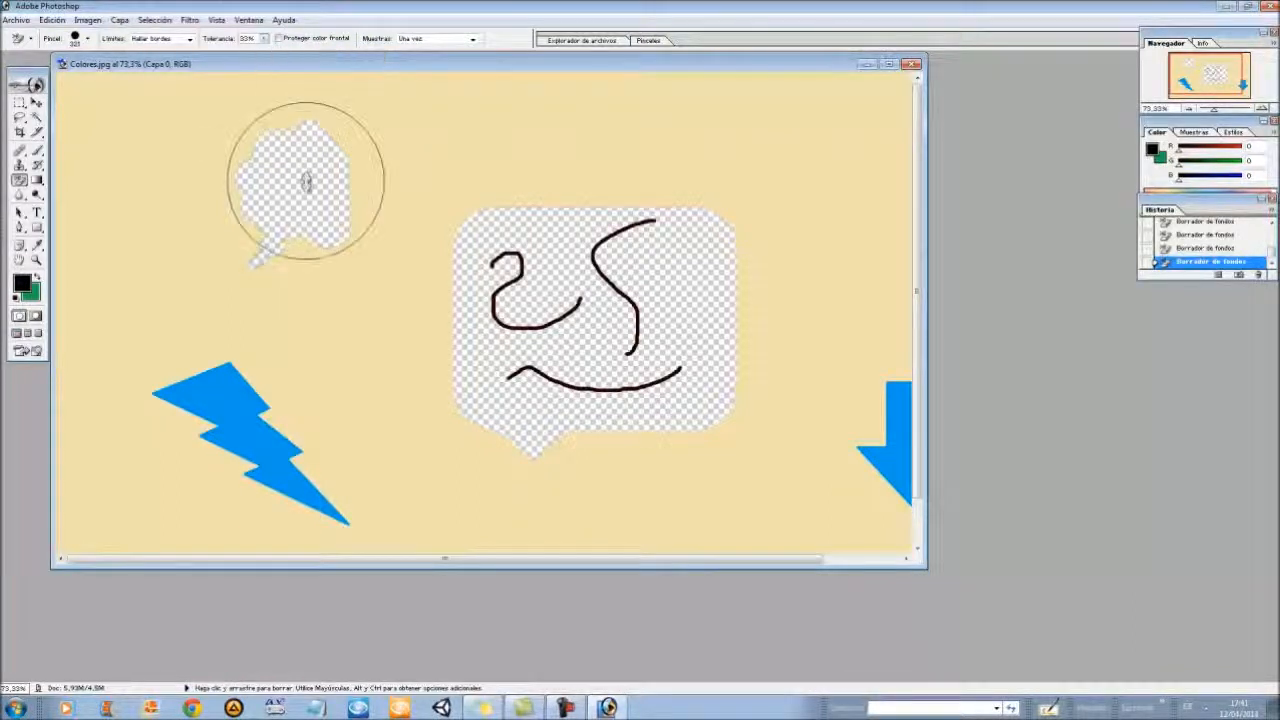
- Keep the Background Eraser's Muestras option at Una vez and erase the lightning bolt's upper part and a bit of the left black curve
{"action": "left_click", "coordinate": [473, 39]}
{"action": "left_click", "coordinate": [473, 39]}
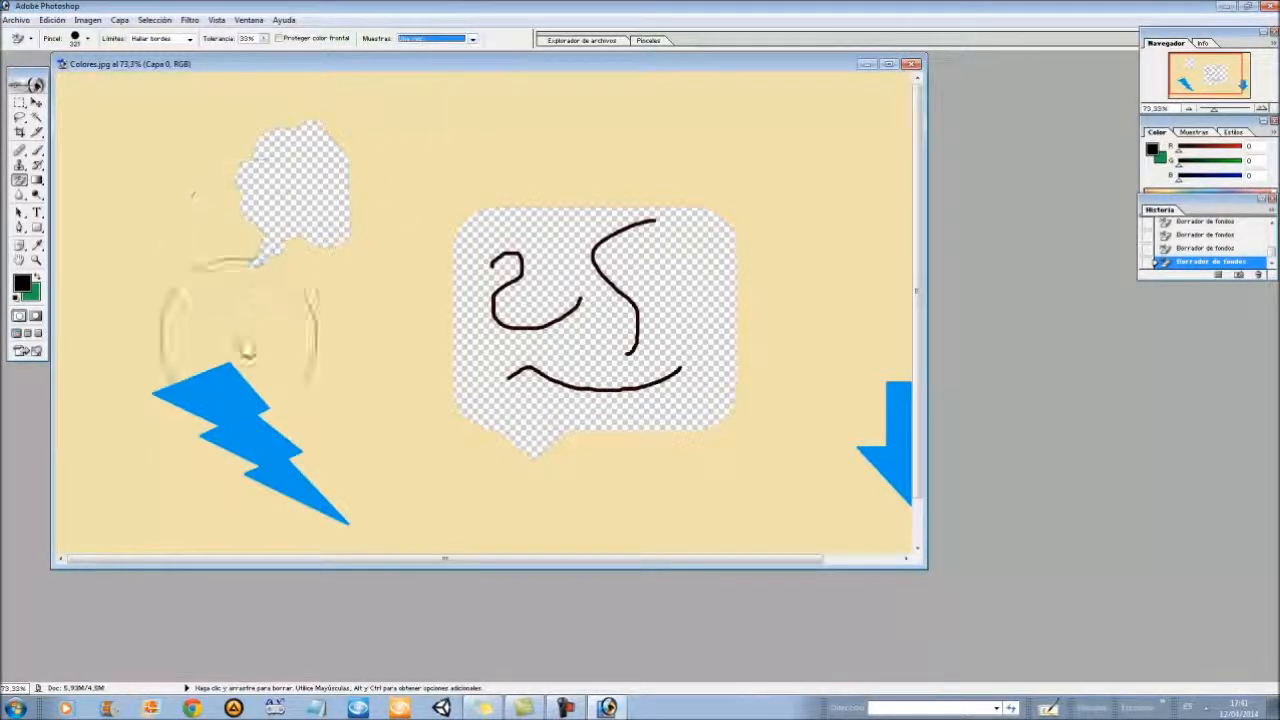
{"action": "left_click", "coordinate": [215, 375]}
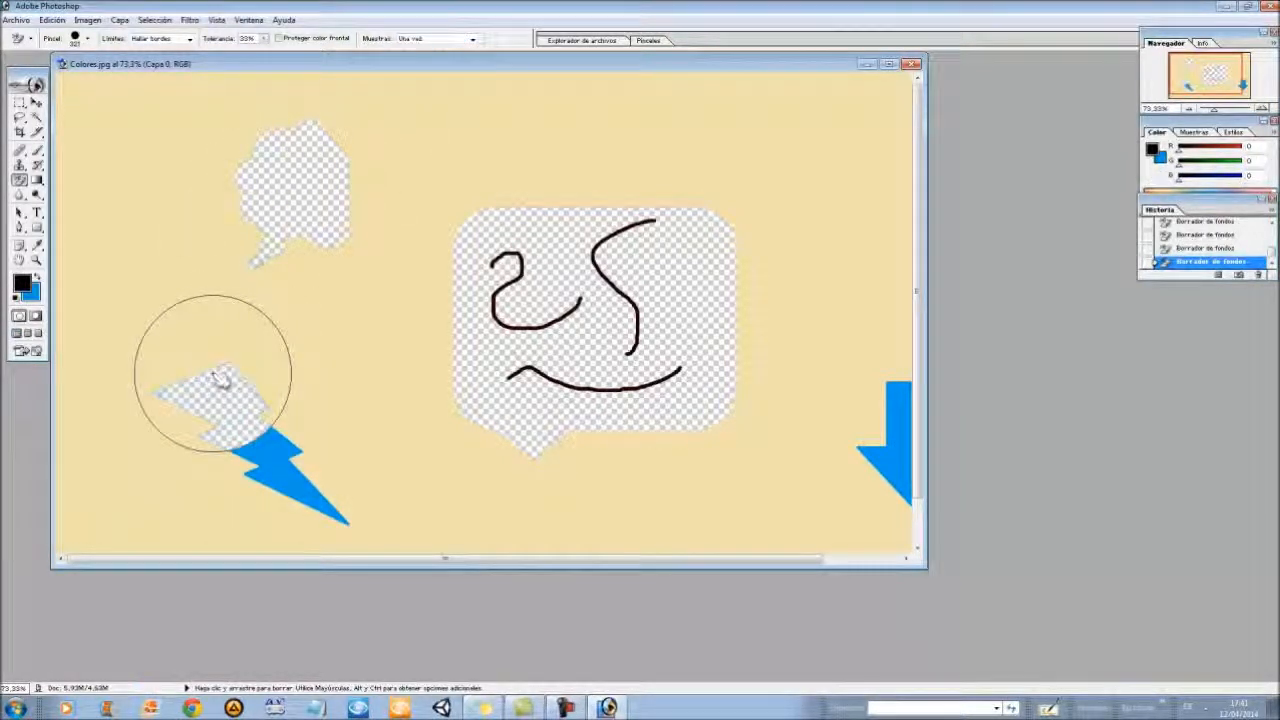
{"action": "left_click", "coordinate": [502, 288]}
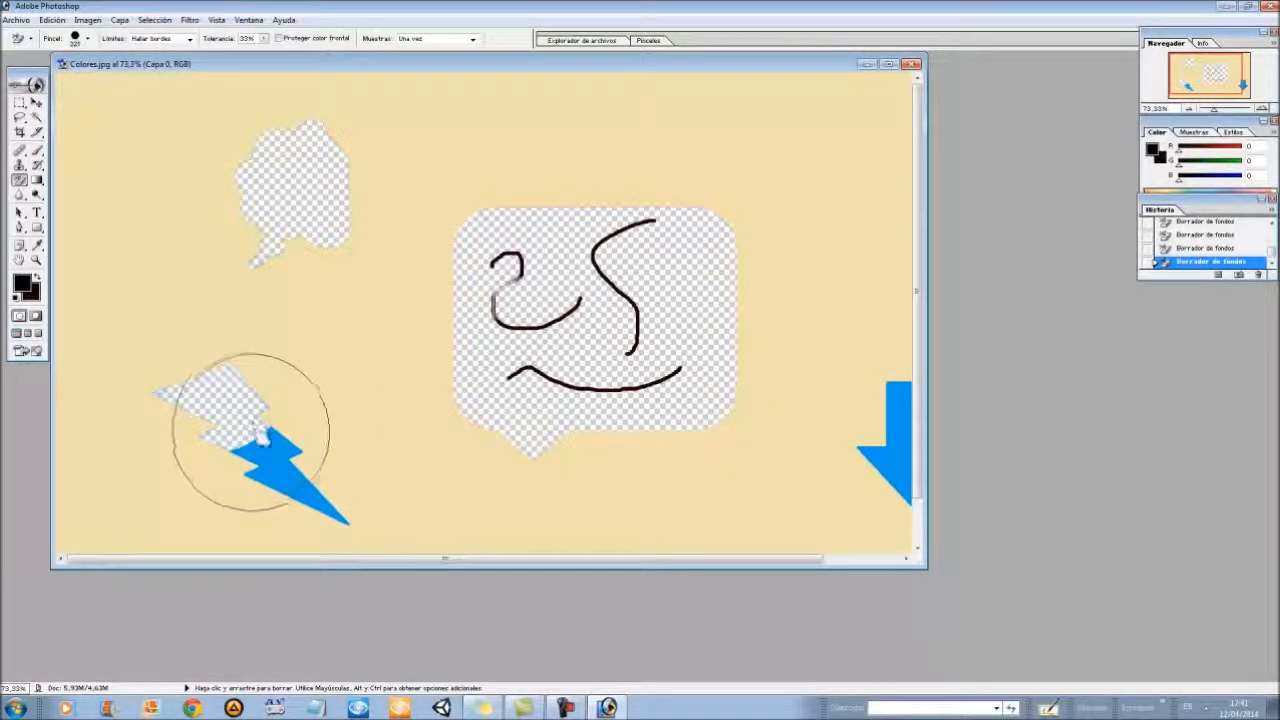
- Set the Background Eraser's Muestras to Continuo, erase from the lightning bolt across to the red bubble's area, and check the background colour
{"action": "left_click", "coordinate": [472, 38]}
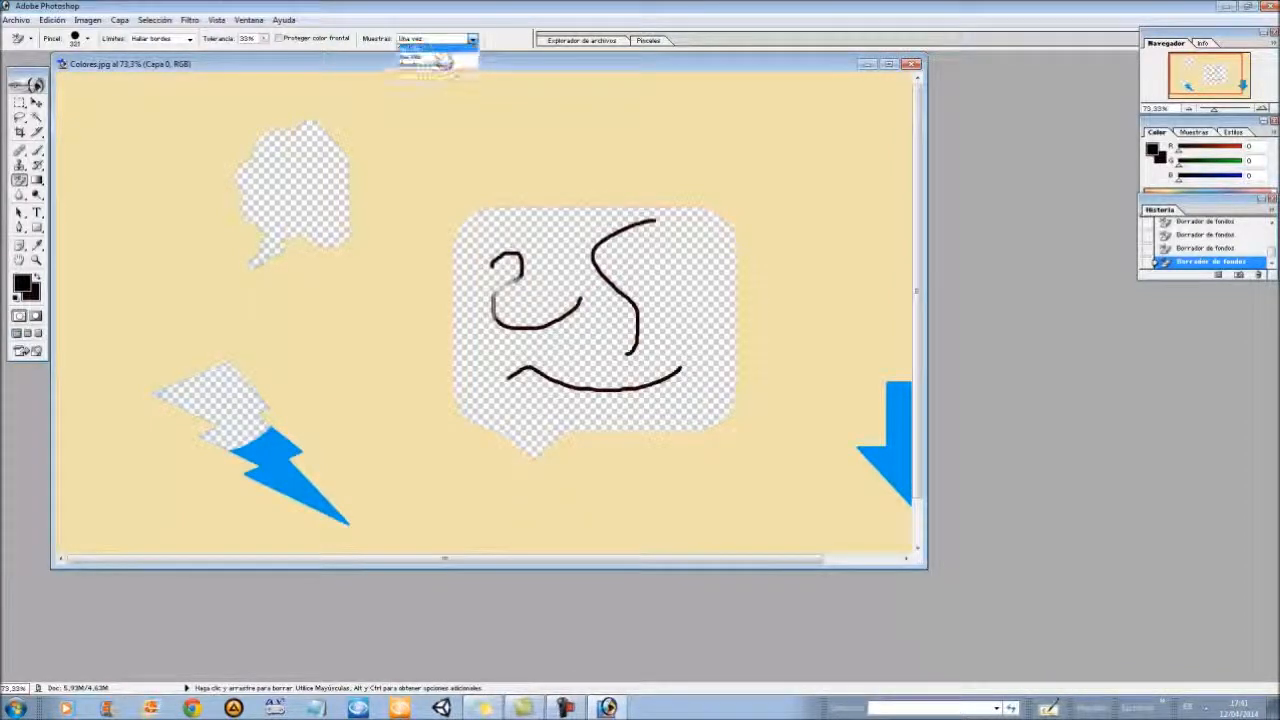
{"action": "left_click", "coordinate": [420, 48]}
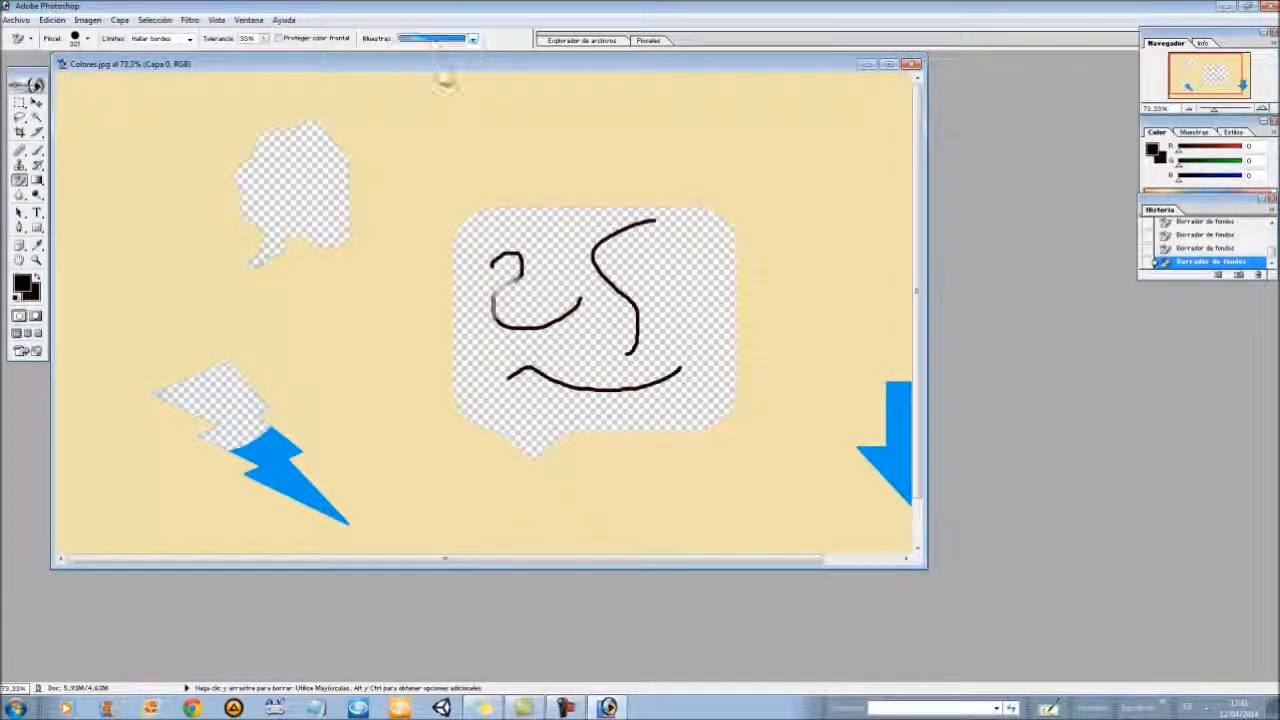
{"action": "left_click", "coordinate": [270, 450]}
{"action": "mouse_move", "coordinate": [270, 450]}
{"action": "left_mouse_down"}
{"action": "mouse_move", "coordinate": [290, 343]}
{"action": "mouse_move", "coordinate": [342, 335]}
{"action": "mouse_move", "coordinate": [392, 362]}
{"action": "mouse_move", "coordinate": [450, 310]}
{"action": "left_mouse_up"}
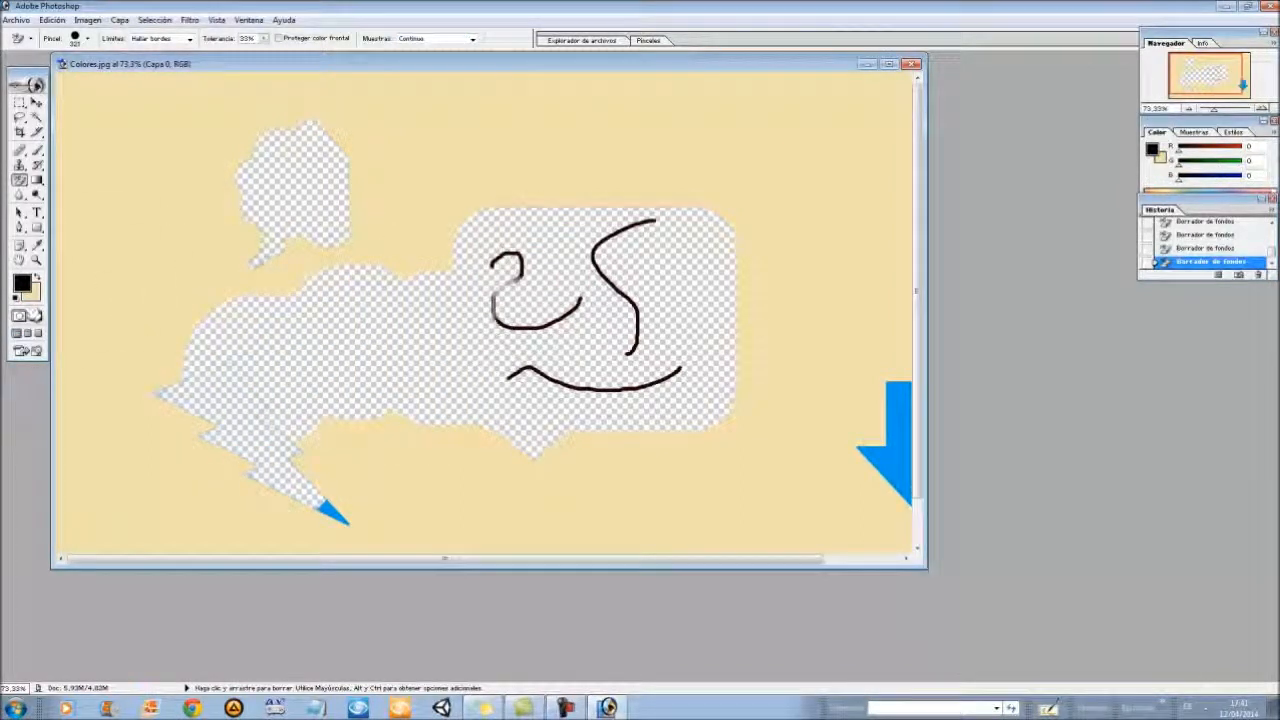
{"action": "left_click", "coordinate": [33, 291]}
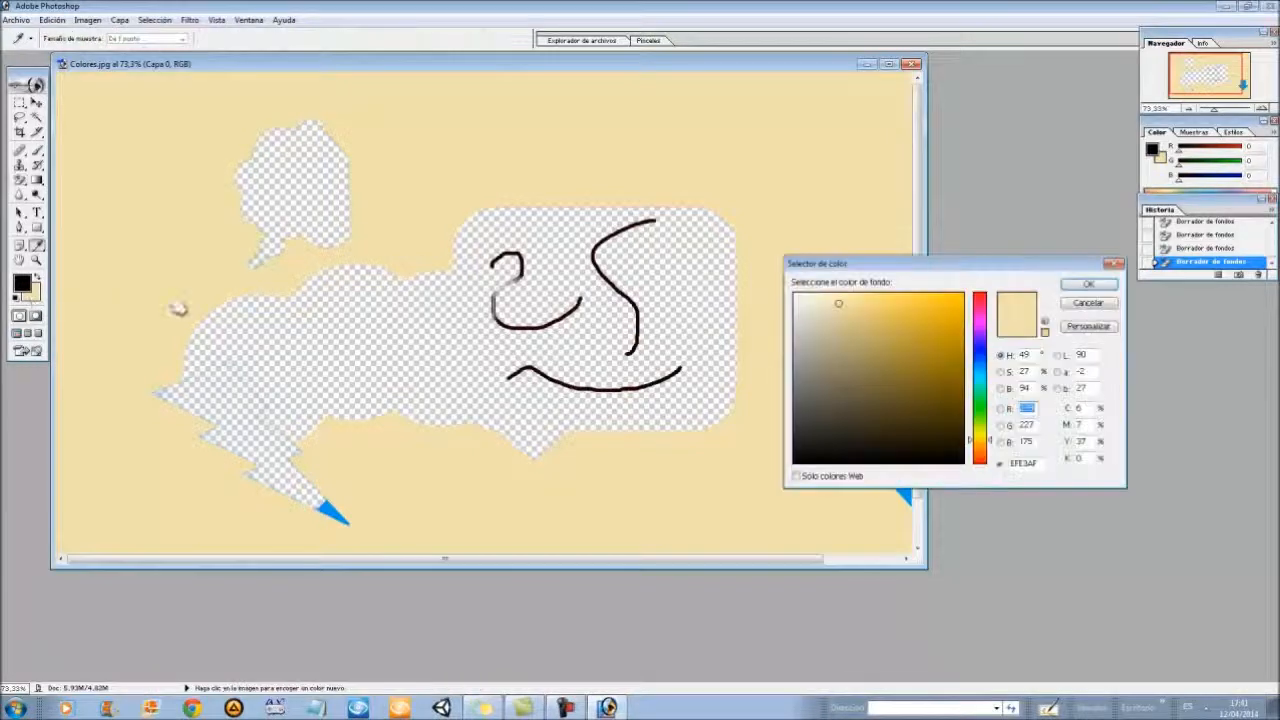
{"action": "left_click", "coordinate": [1113, 265]}
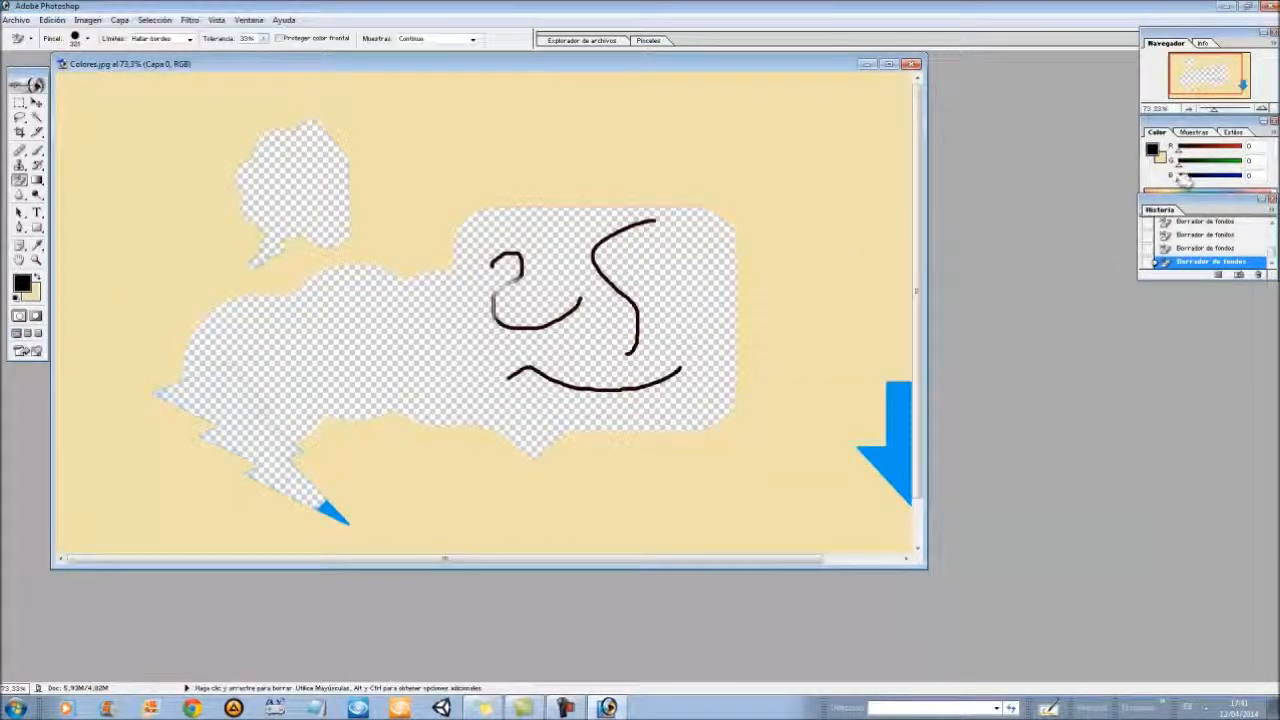
- Restore Colores.jpg to its original history state and erase across the red bubble, lightning bolt, green bubble and purple star with Continuo sampling
{"action": "left_click", "coordinate": [1190, 230]}
{"action": "scroll", "coordinate": [1190, 230], "scroll_direction": "up", "scroll_amount": 3}
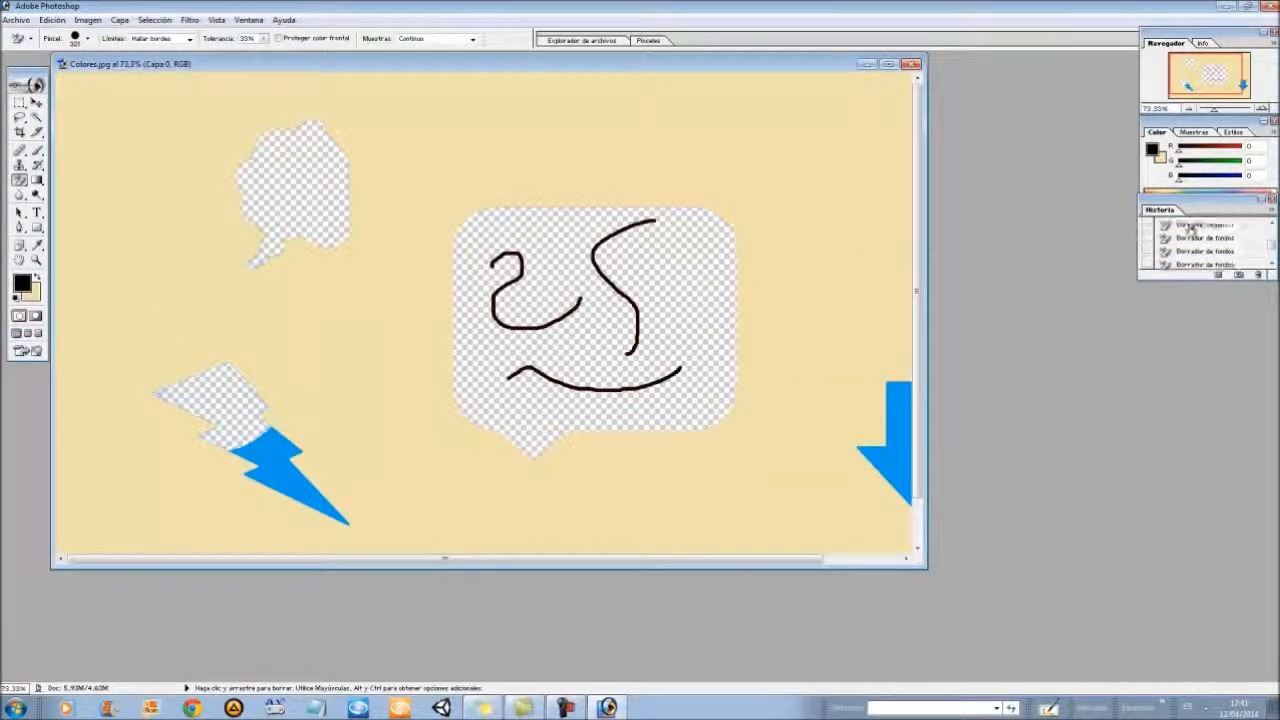
{"action": "left_click", "coordinate": [1190, 230]}
{"action": "scroll", "coordinate": [1190, 230], "scroll_direction": "up", "scroll_amount": 5}
{"action": "left_click", "coordinate": [1190, 230]}
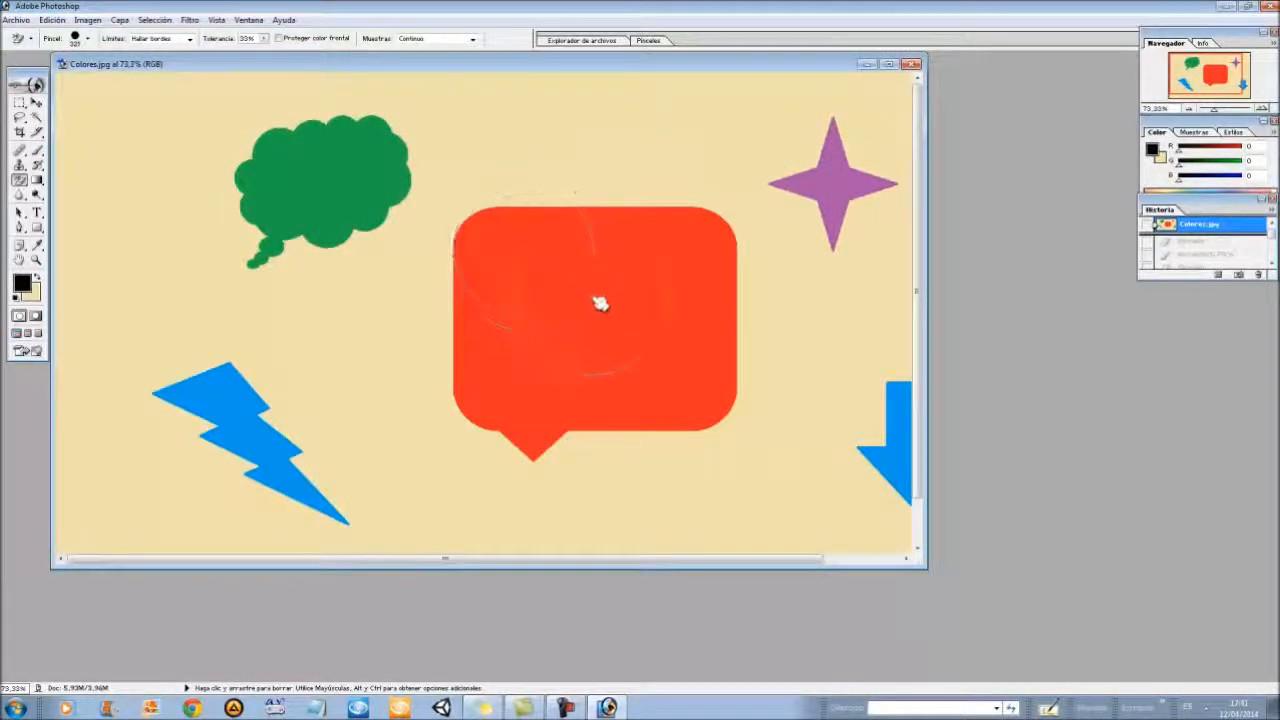
{"action": "mouse_move", "coordinate": [600, 300]}
{"action": "left_mouse_down"}
{"action": "mouse_move", "coordinate": [340, 165]}
{"action": "mouse_move", "coordinate": [278, 200]}
{"action": "mouse_move", "coordinate": [209, 352]}
{"action": "mouse_move", "coordinate": [235, 430]}
{"action": "mouse_move", "coordinate": [402, 463]}
{"action": "mouse_move", "coordinate": [672, 352]}
{"action": "mouse_move", "coordinate": [798, 198]}
{"action": "mouse_move", "coordinate": [888, 183]}
{"action": "left_mouse_up"}
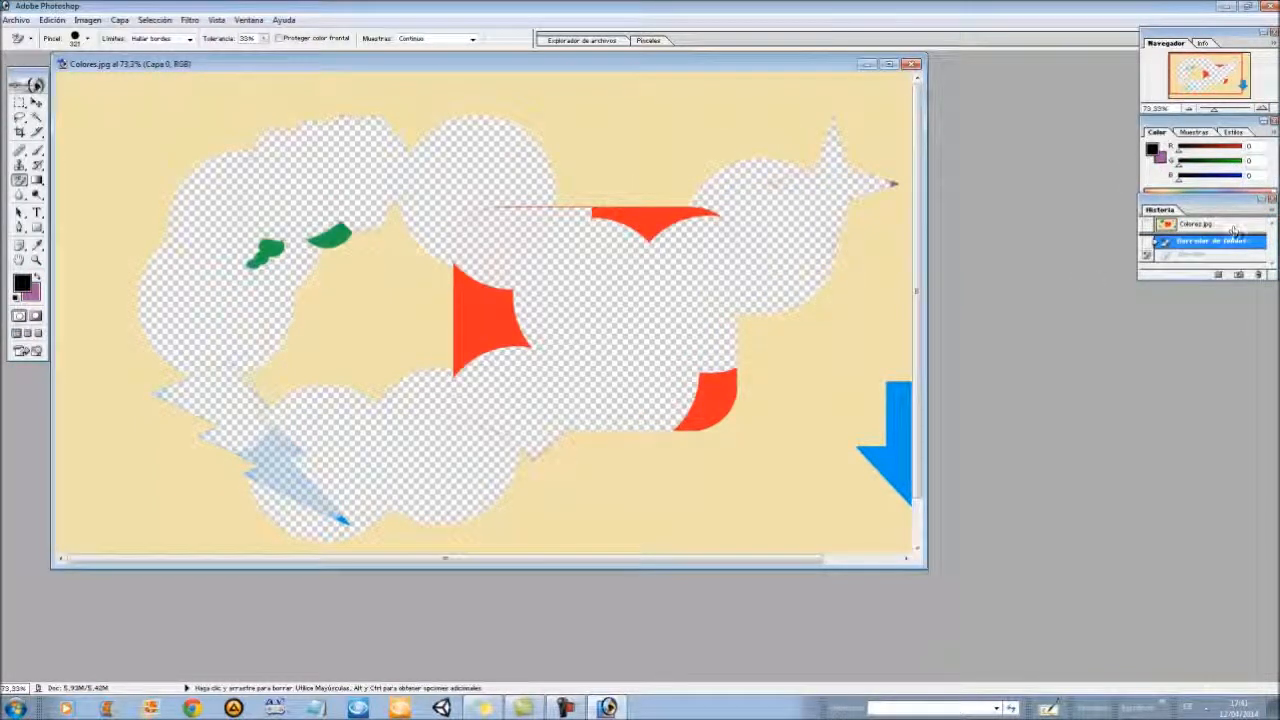
- Restore the original image and set Muestras to Muestra de fondos, keeping the purple background colour A349A3
{"action": "left_click", "coordinate": [1232, 226]}
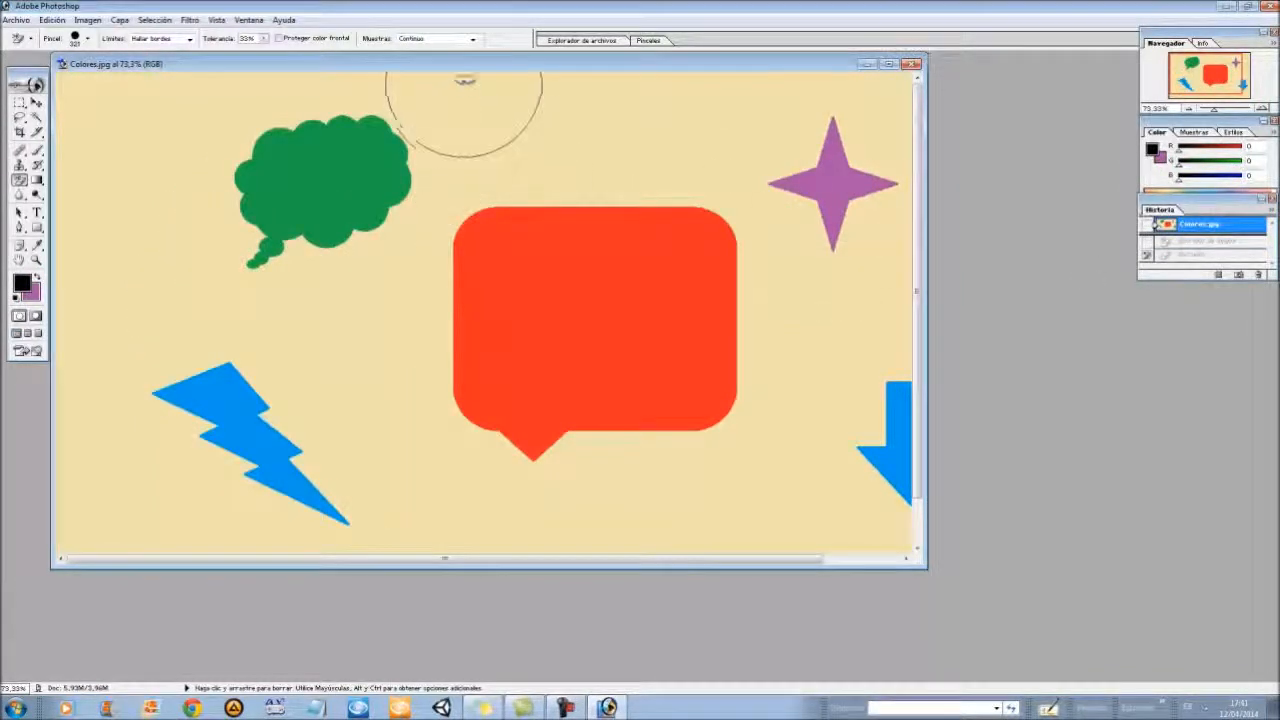
{"action": "left_click", "coordinate": [473, 39]}
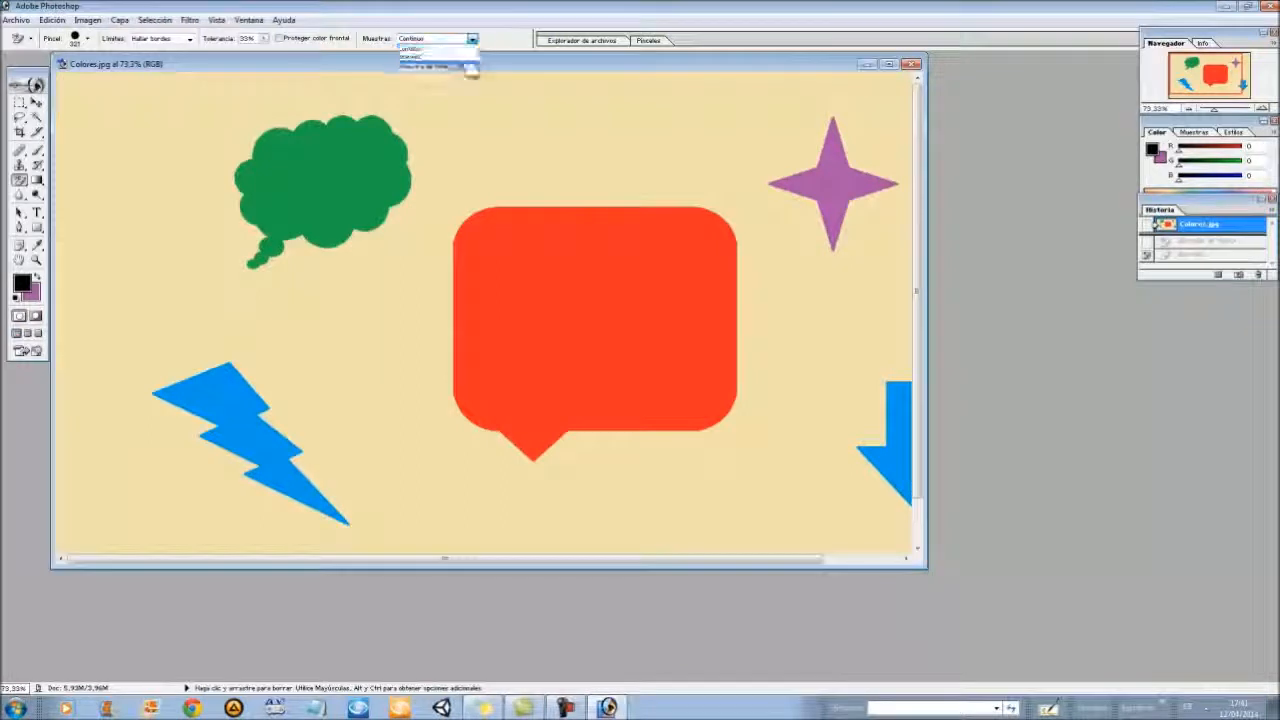
{"action": "left_click", "coordinate": [468, 64]}
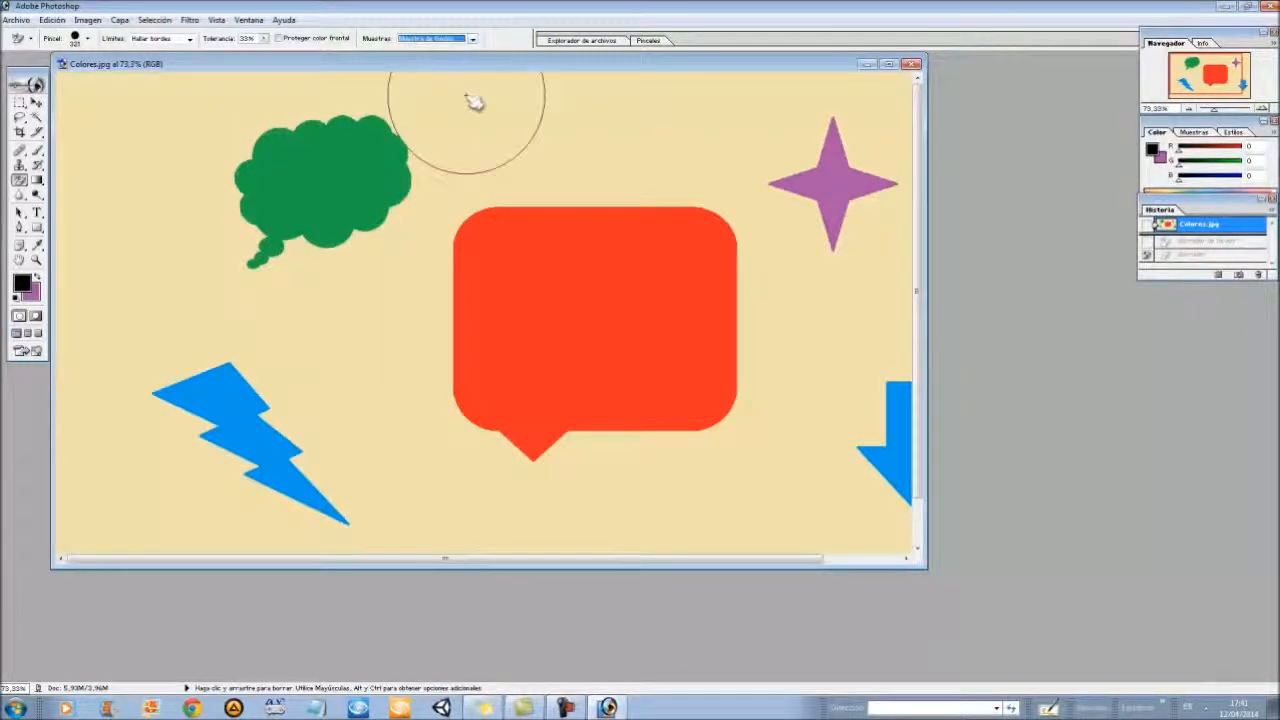
{"action": "left_click", "coordinate": [31, 292]}
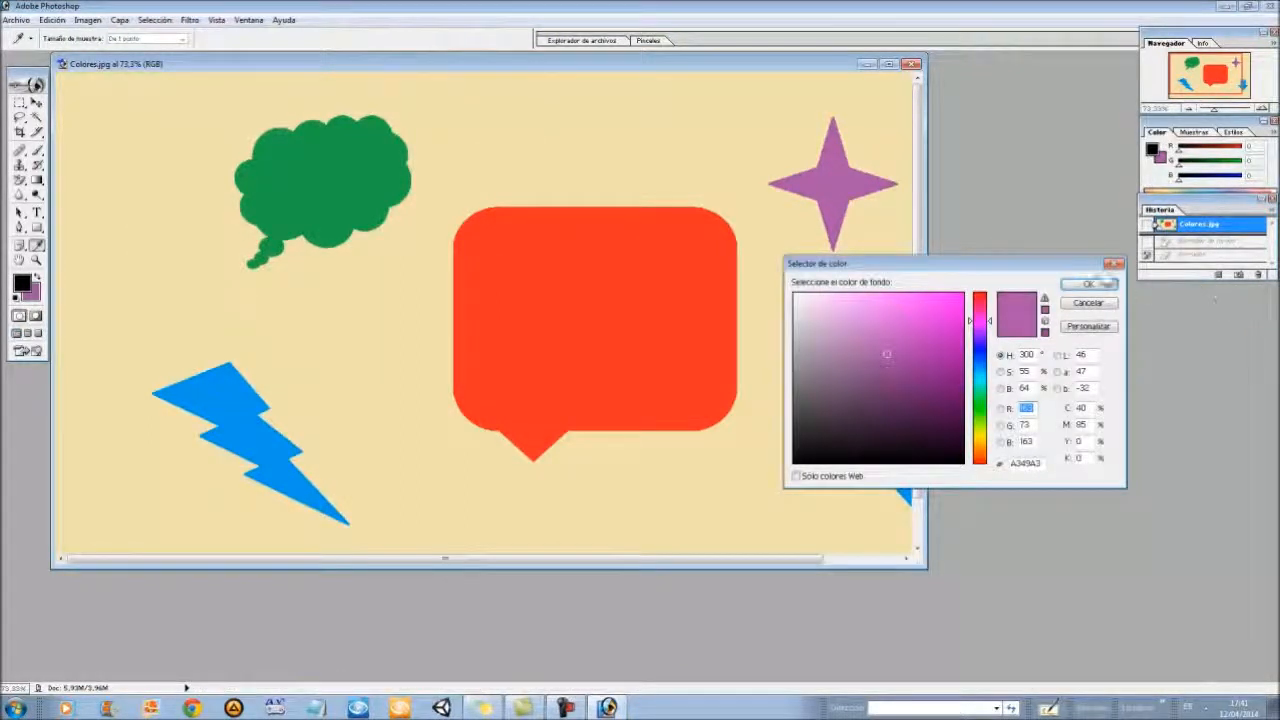
{"action": "left_click", "coordinate": [1088, 284]}
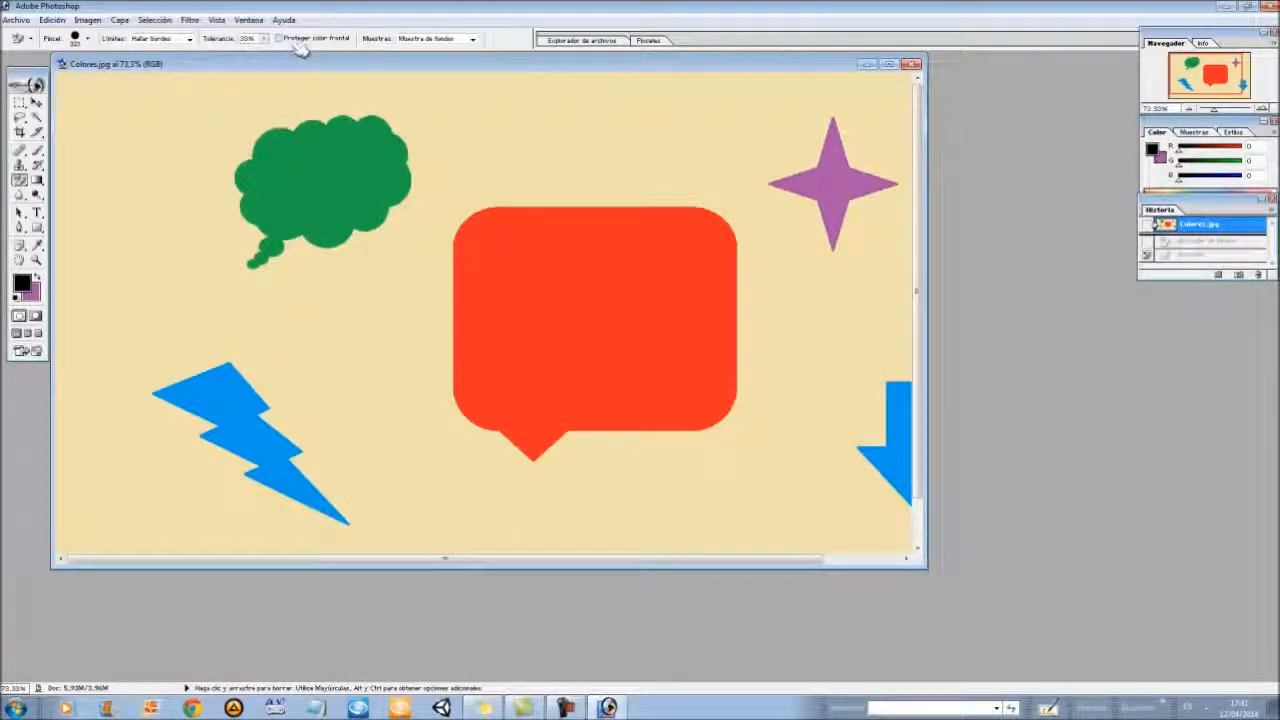
- Enable Proteger color frontal for the Background Eraser and check the foreground colour, leaving it black
{"action": "left_click", "coordinate": [292, 39]}
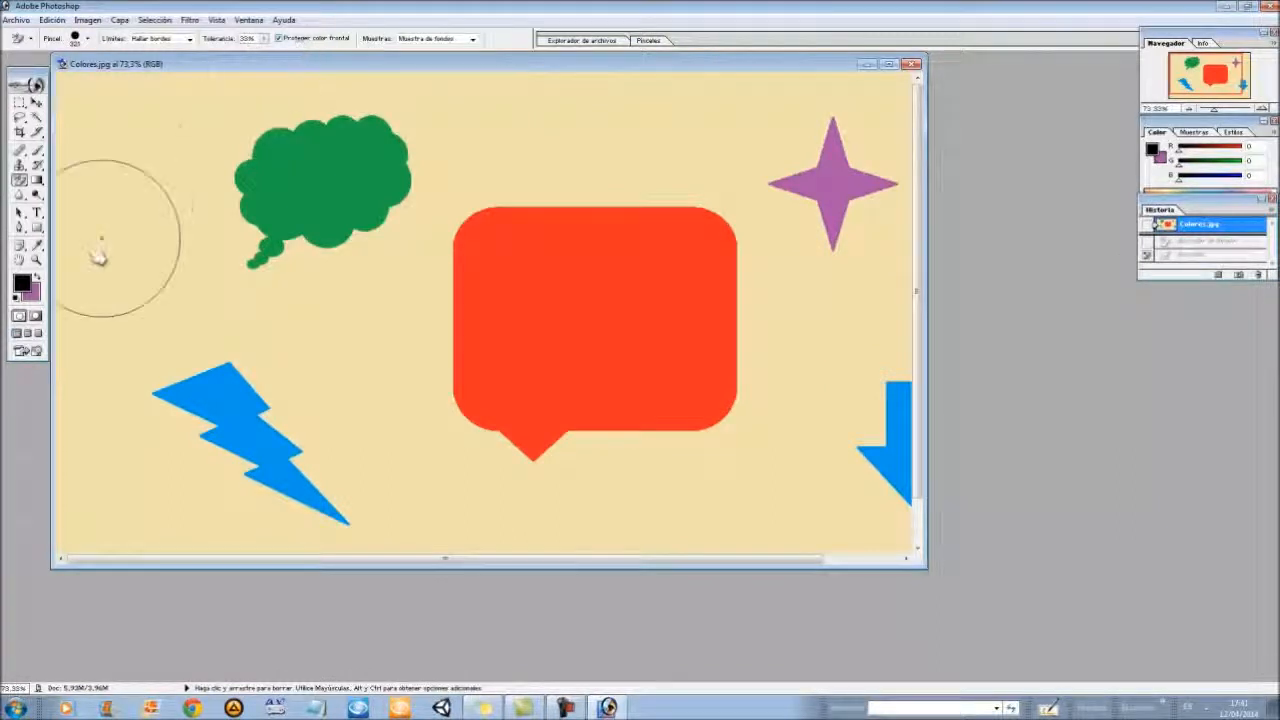
{"action": "left_click", "coordinate": [21, 284]}
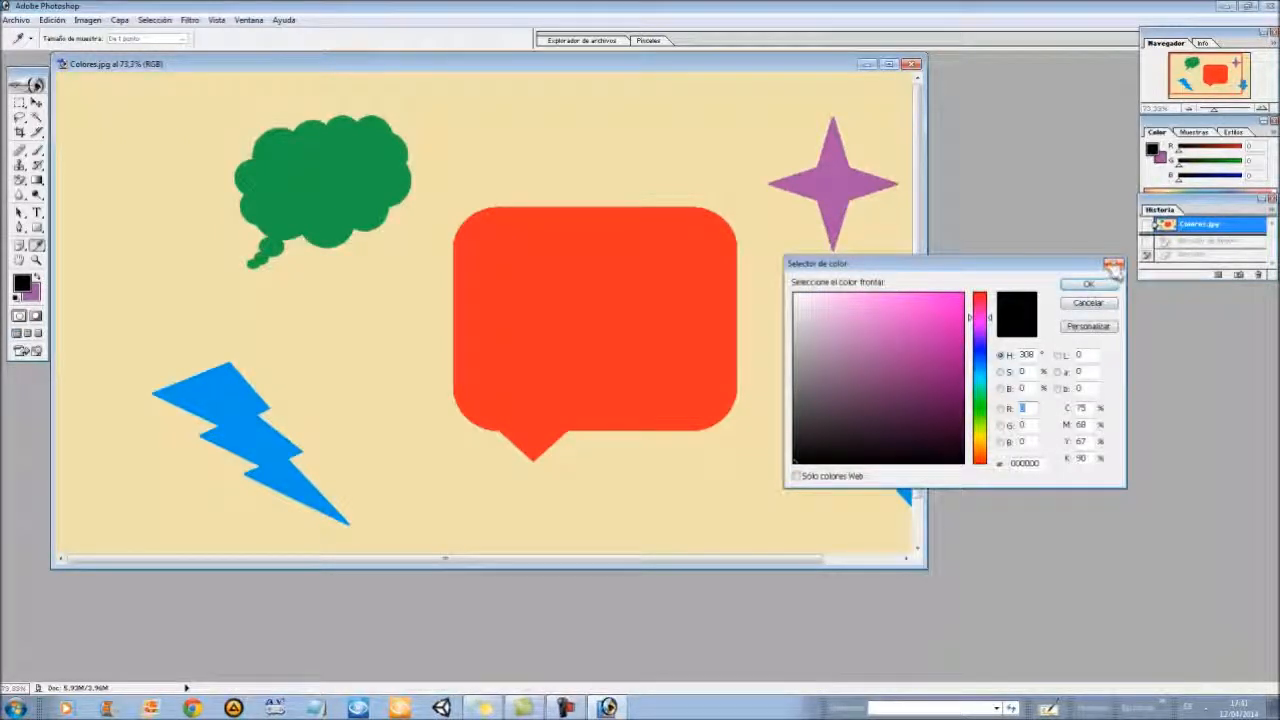
{"action": "left_click", "coordinate": [1113, 266]}
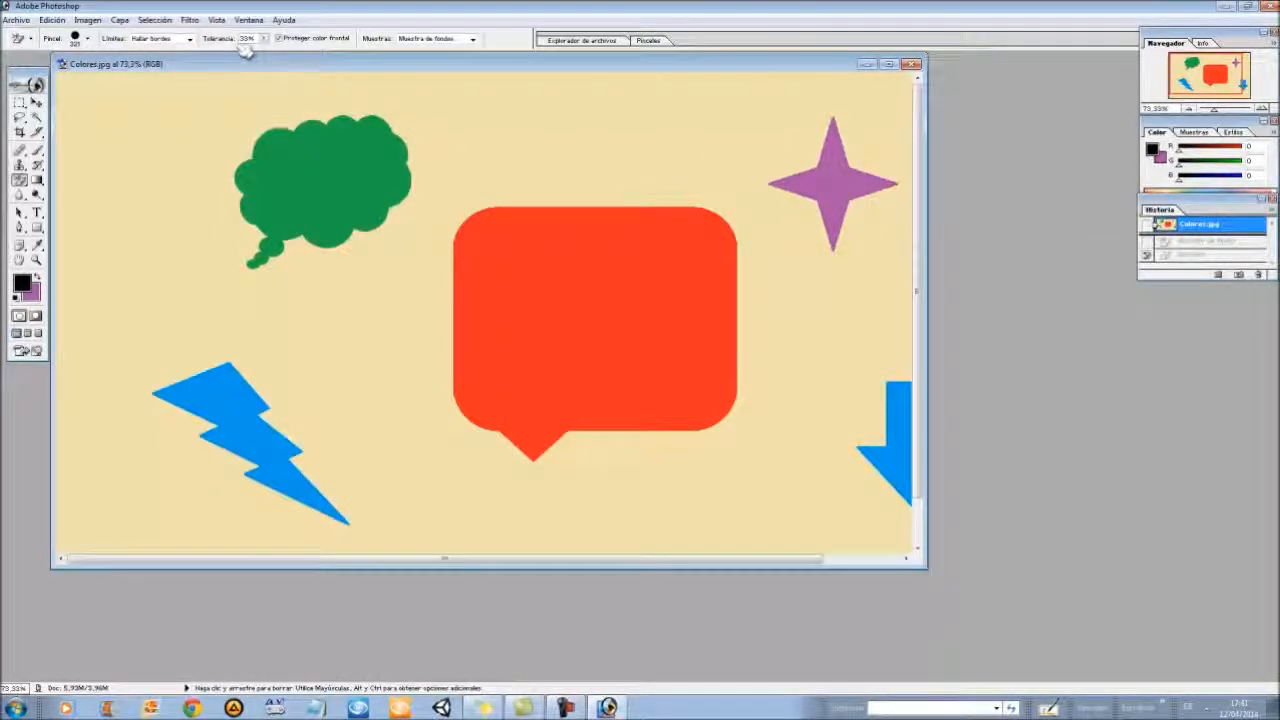
- Review the Background Eraser's Límites options, keeping Hallar bordes, and look over its brush settings
{"action": "left_click", "coordinate": [189, 38]}
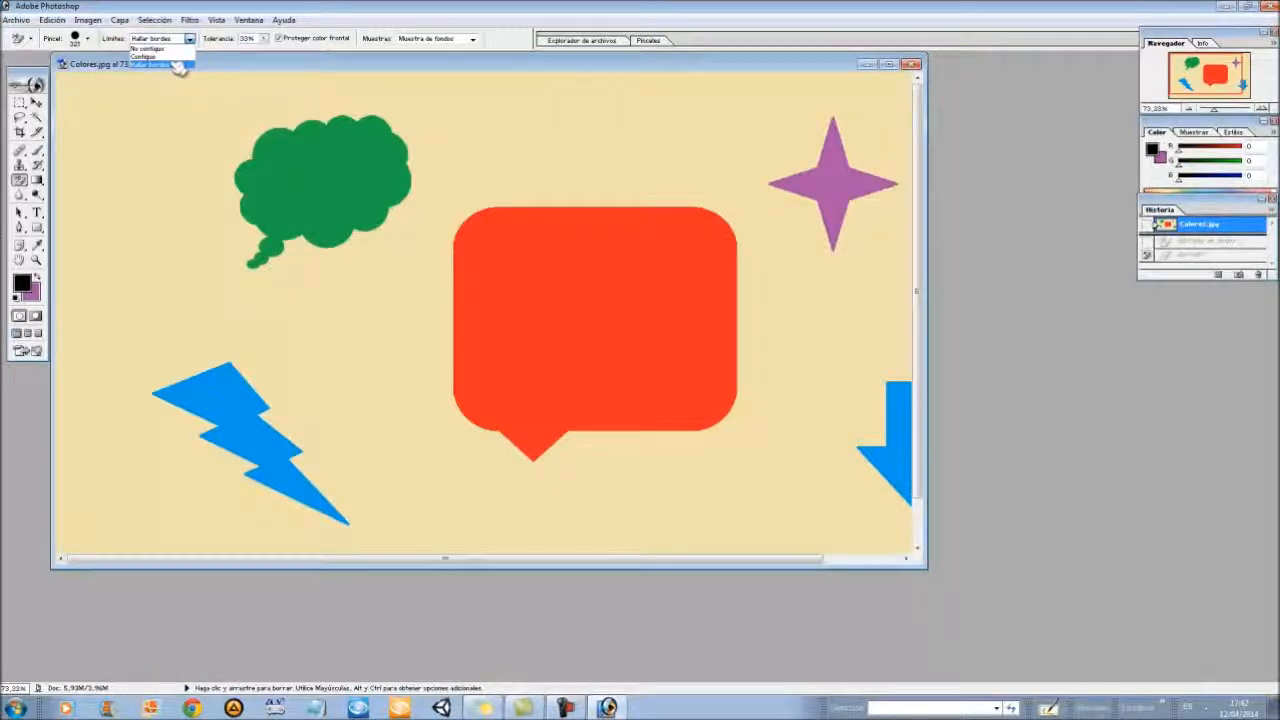
{"action": "left_click", "coordinate": [176, 65]}
{"action": "left_click", "coordinate": [78, 40]}
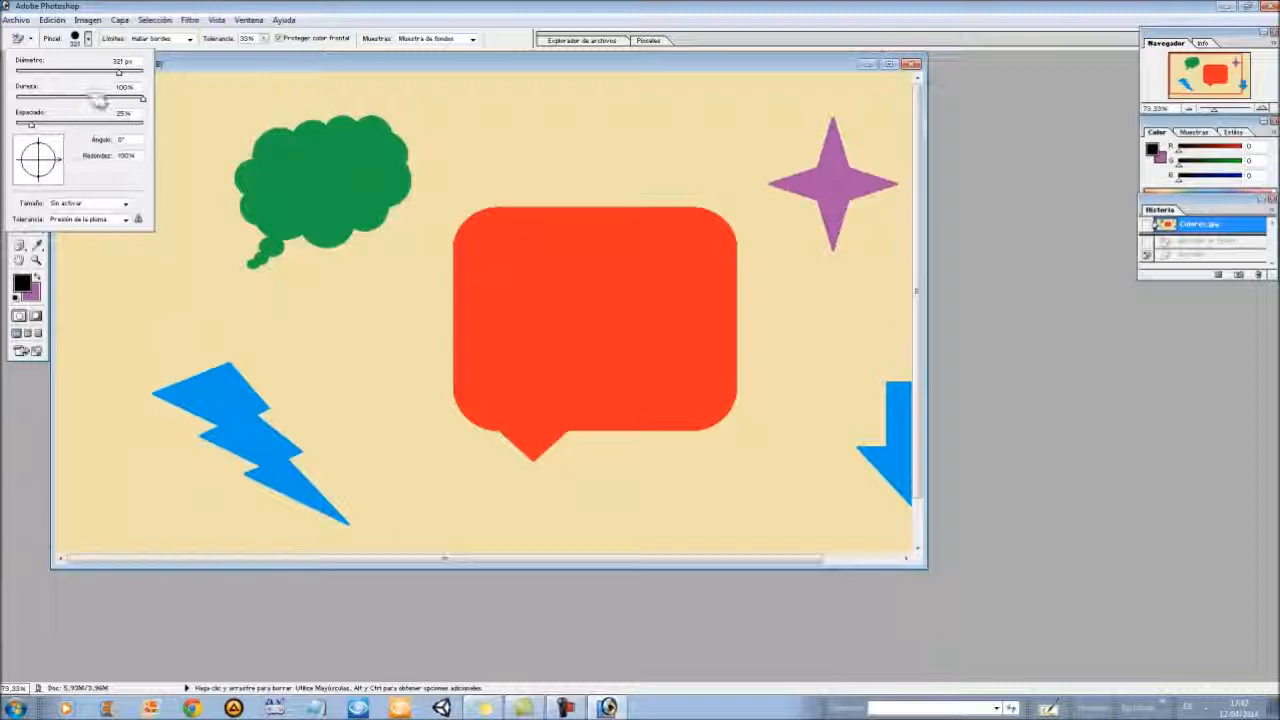
{"action": "left_click", "coordinate": [88, 38]}
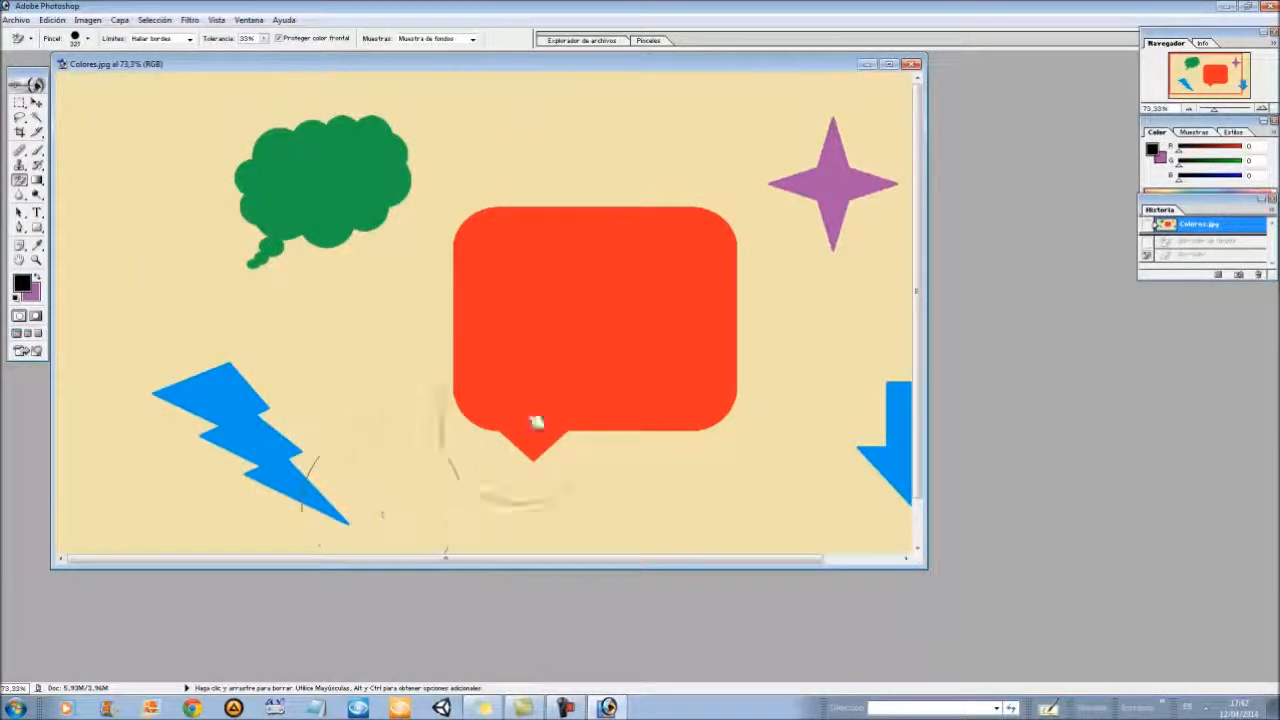
- Close Colores.jpg without saving, open Paisaje.jpg from the desktop in Photoshop, and move its window slightly lower
{"action": "left_click", "coordinate": [920, 64]}
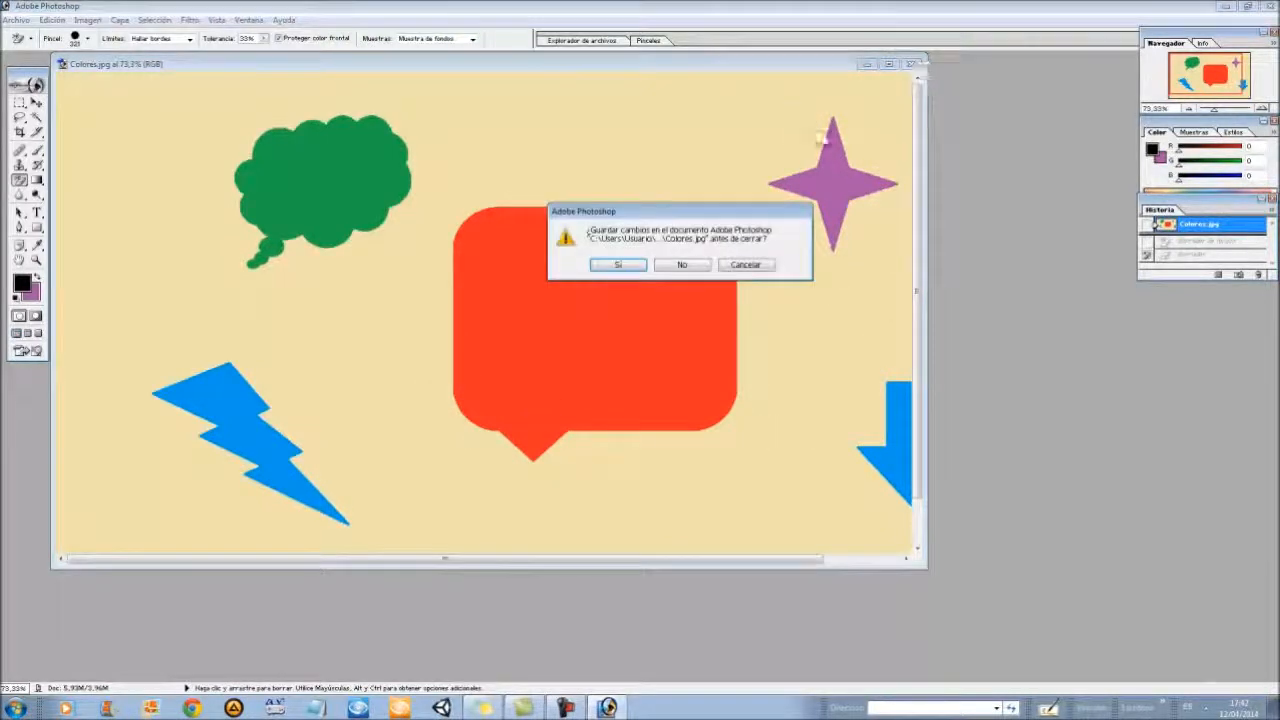
{"action": "left_click", "coordinate": [683, 263]}
{"action": "key", "text": "super+d"}
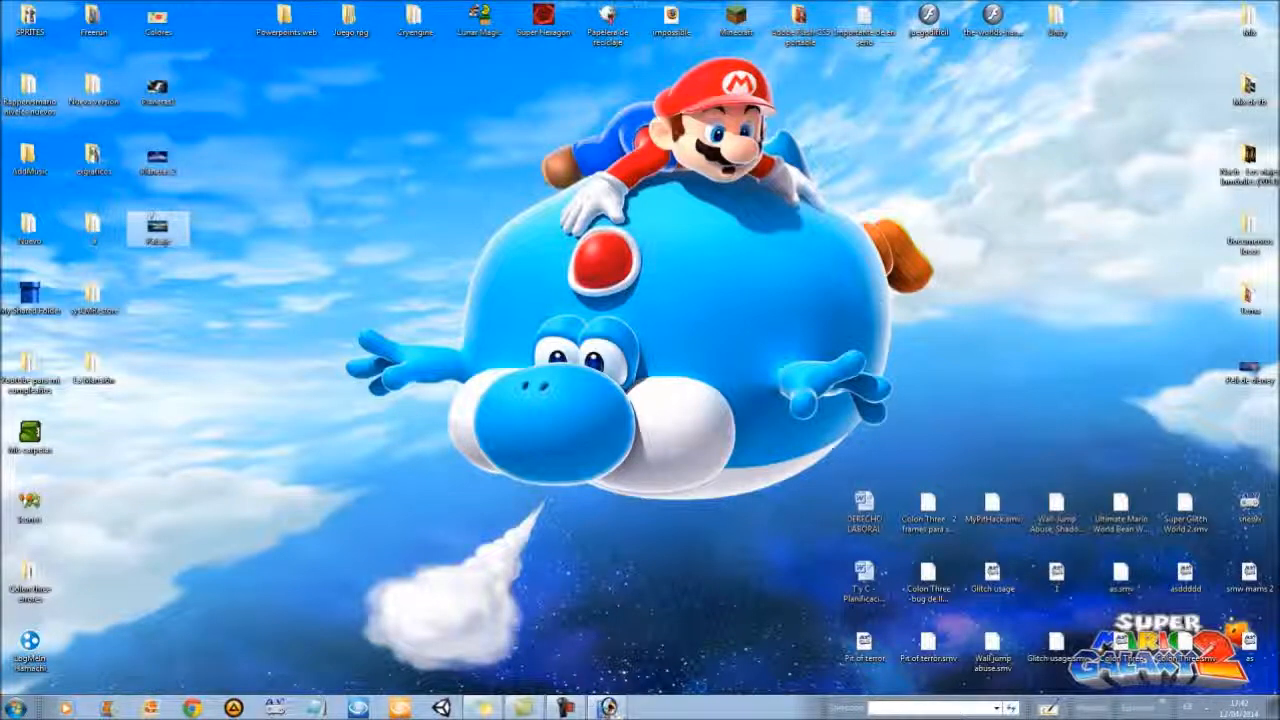
{"action": "left_click", "coordinate": [608, 708]}
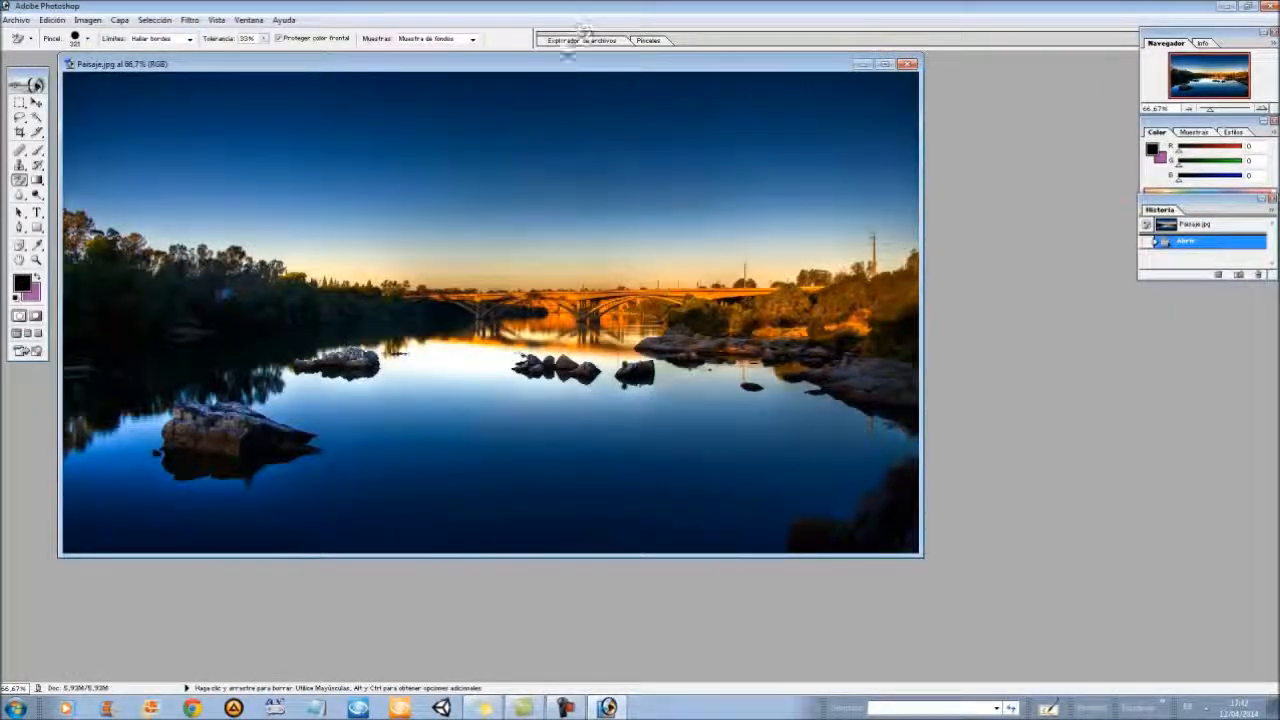
{"action": "left_click_drag", "start_coordinate": [567, 58], "coordinate": [557, 94]}
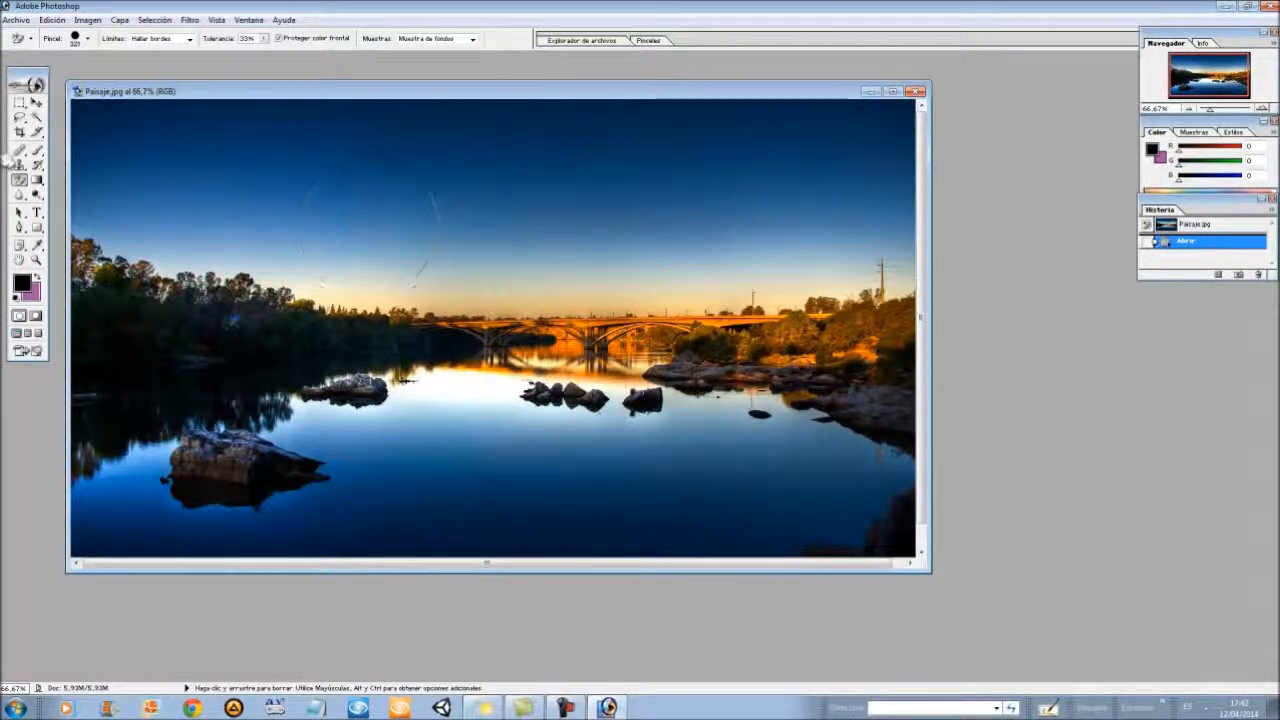
- Select a rectangular area of the sky above the trees in Paisaje.jpg with Marco rectangular at 25 px feathering
{"action": "left_click", "coordinate": [19, 103]}
{"action": "left_click", "coordinate": [20, 104]}
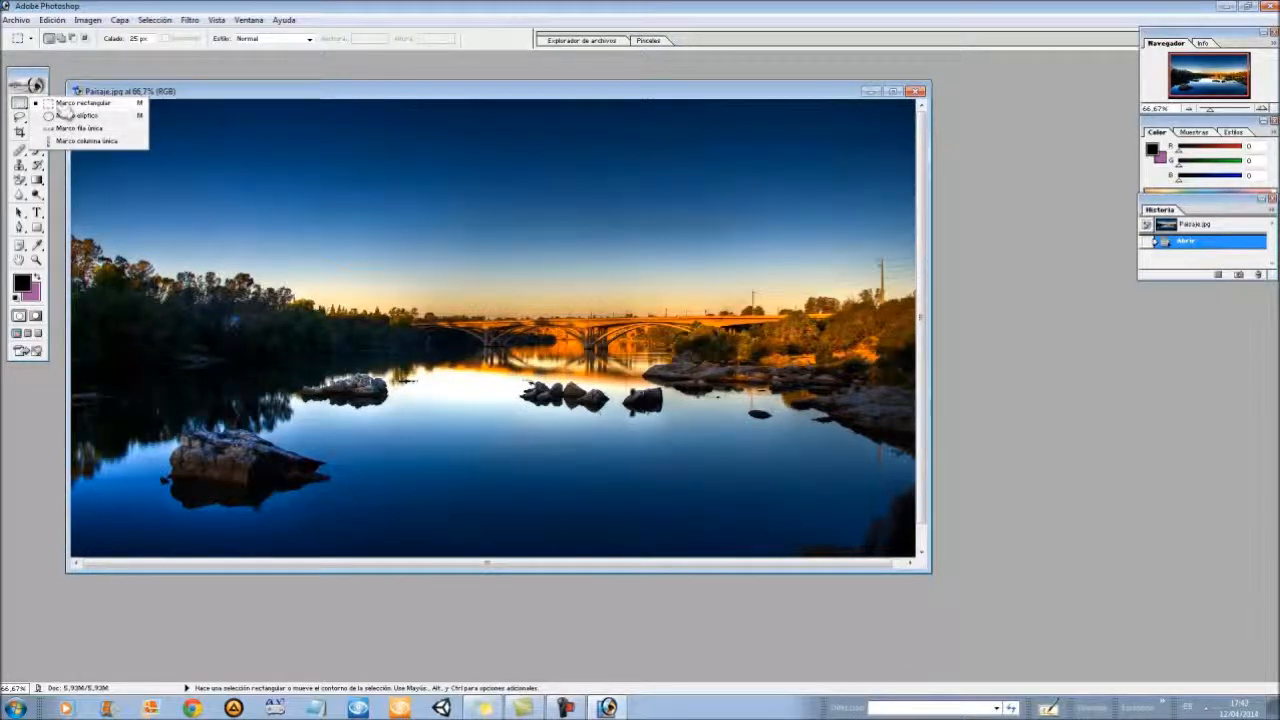
{"action": "left_click", "coordinate": [64, 105]}
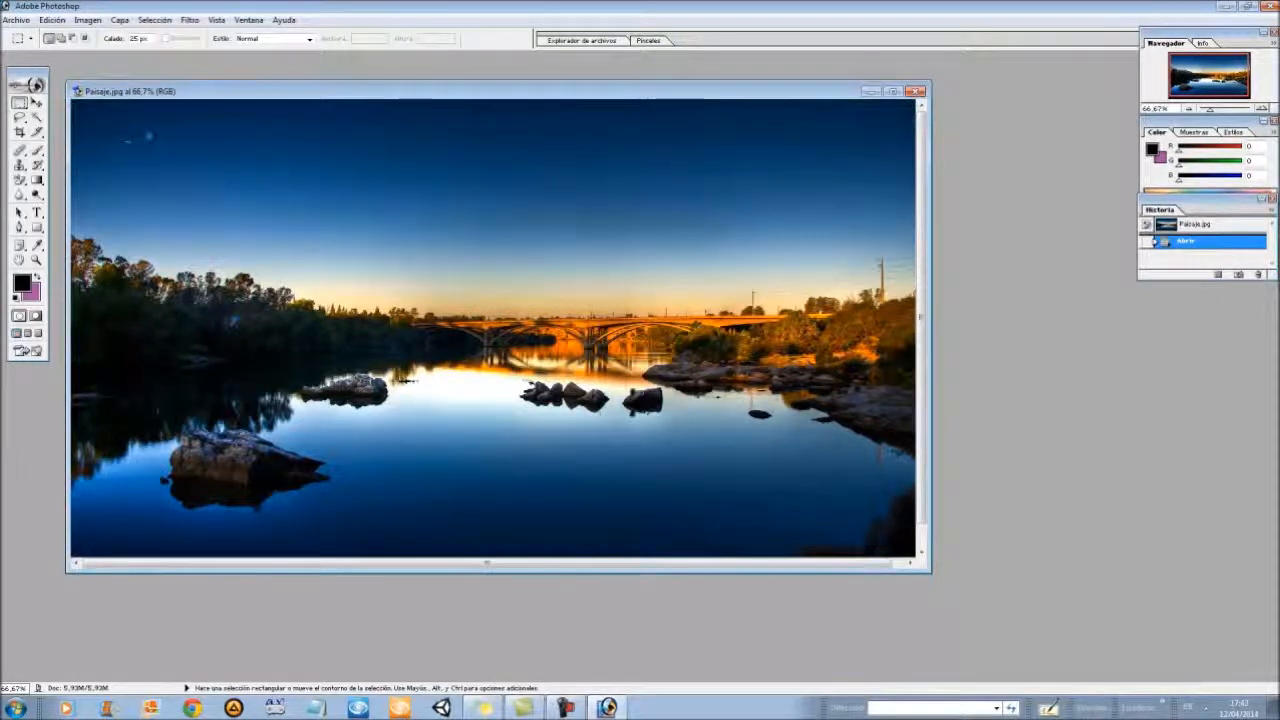
{"action": "left_click_drag", "start_coordinate": [272, 195], "coordinate": [395, 290]}
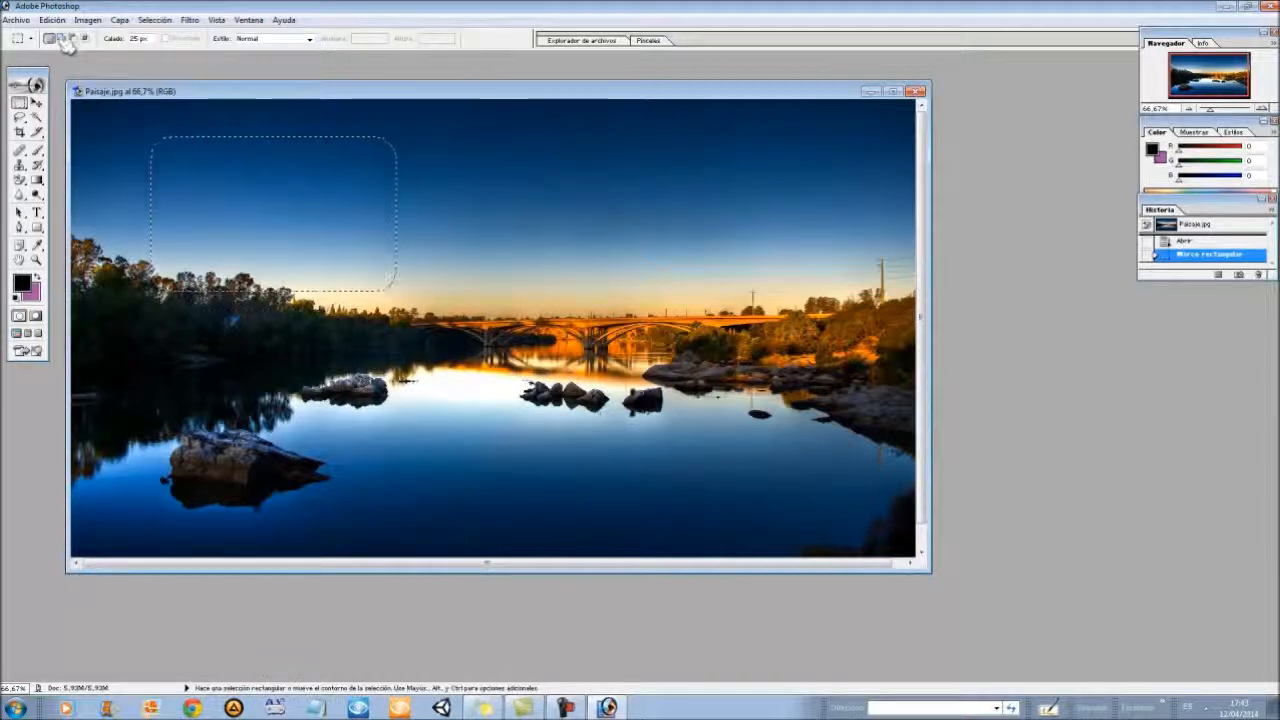
- Select a nearly circular area of the sky above the bridge with Marco elíptico
{"action": "left_click", "coordinate": [22, 104]}
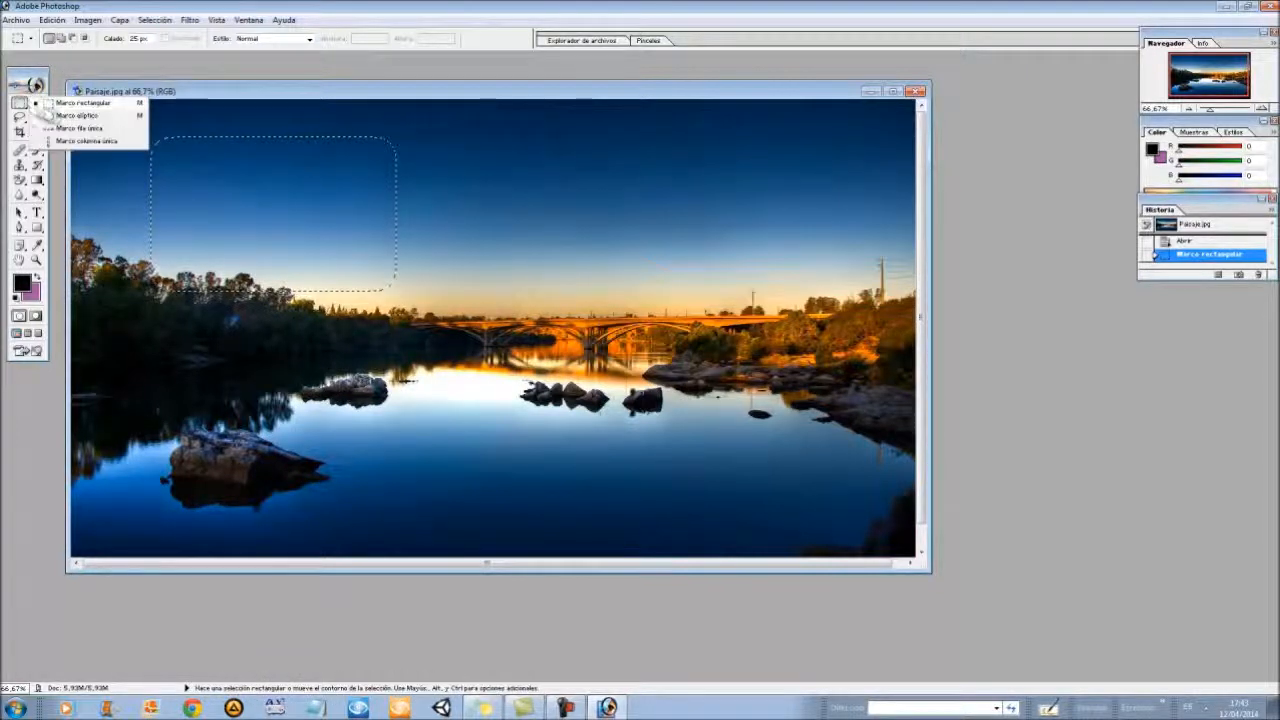
{"action": "left_click", "coordinate": [60, 115]}
{"action": "left_click_drag", "start_coordinate": [556, 168], "coordinate": [730, 316]}
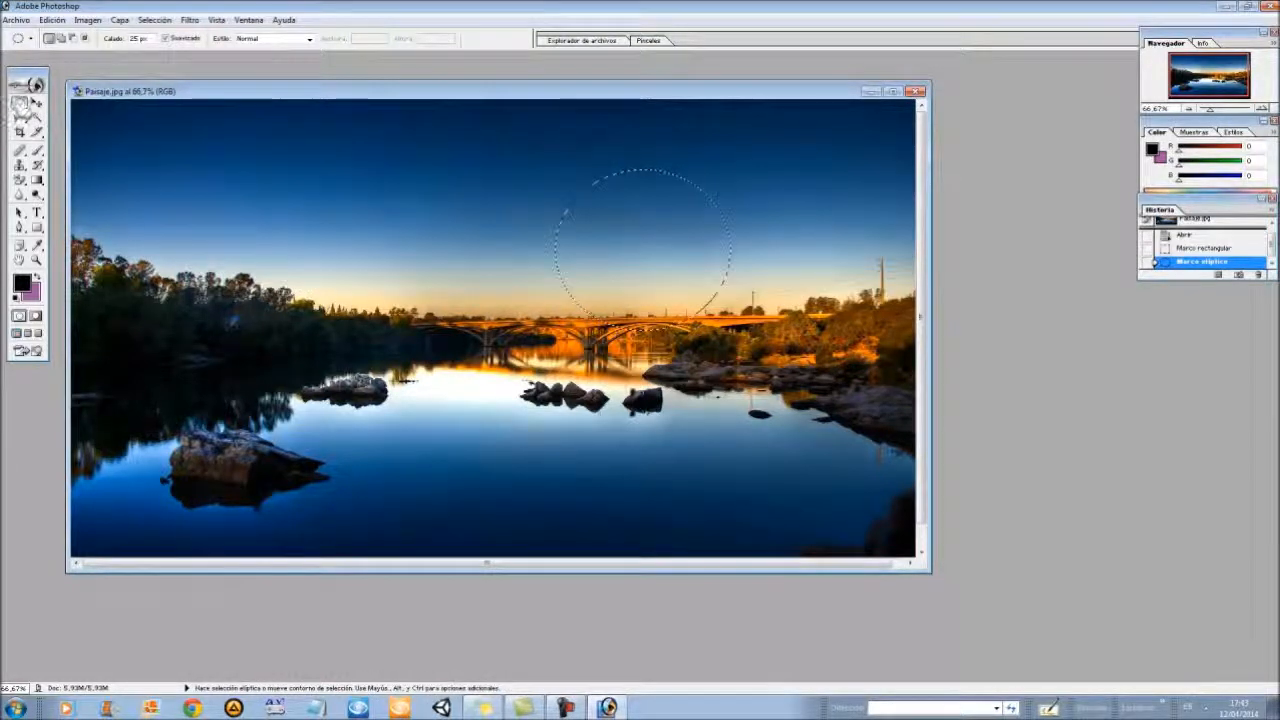
- Make a single-row selection across the upper sky with Marco fila única and repeat it at nearly the same height
{"action": "left_click", "coordinate": [22, 104]}
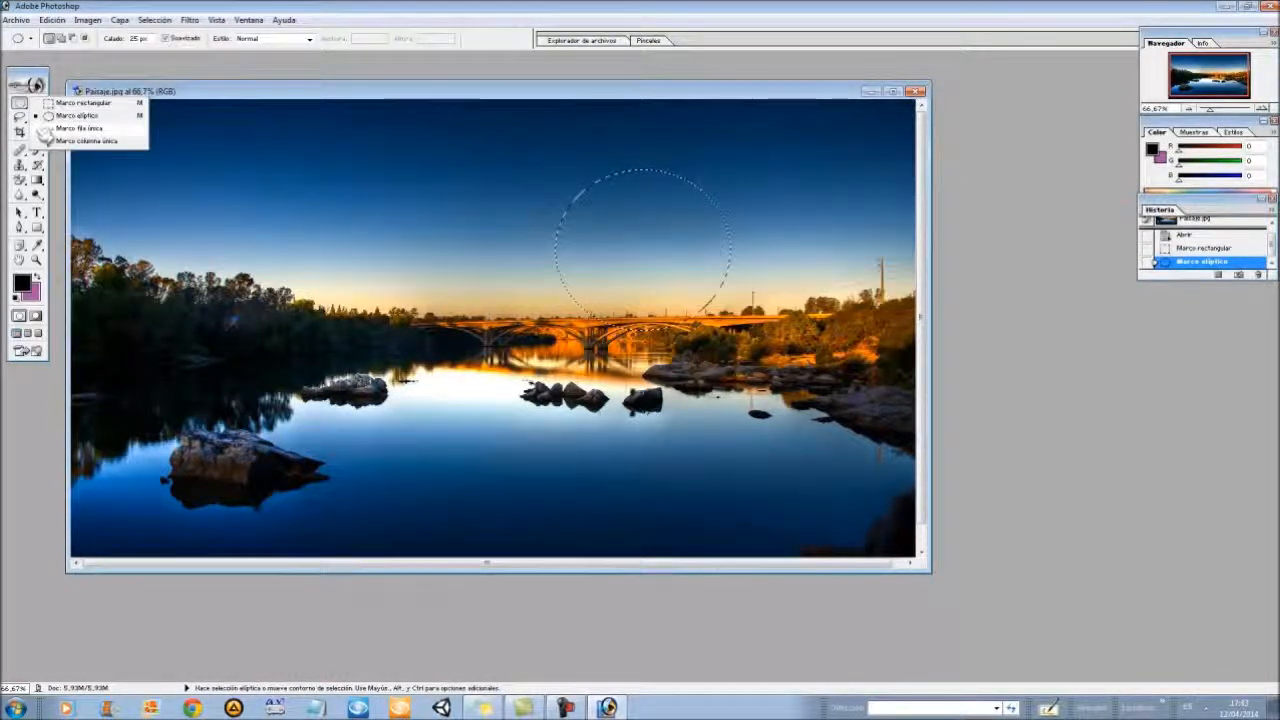
{"action": "left_click", "coordinate": [60, 126]}
{"action": "left_click", "coordinate": [328, 146]}
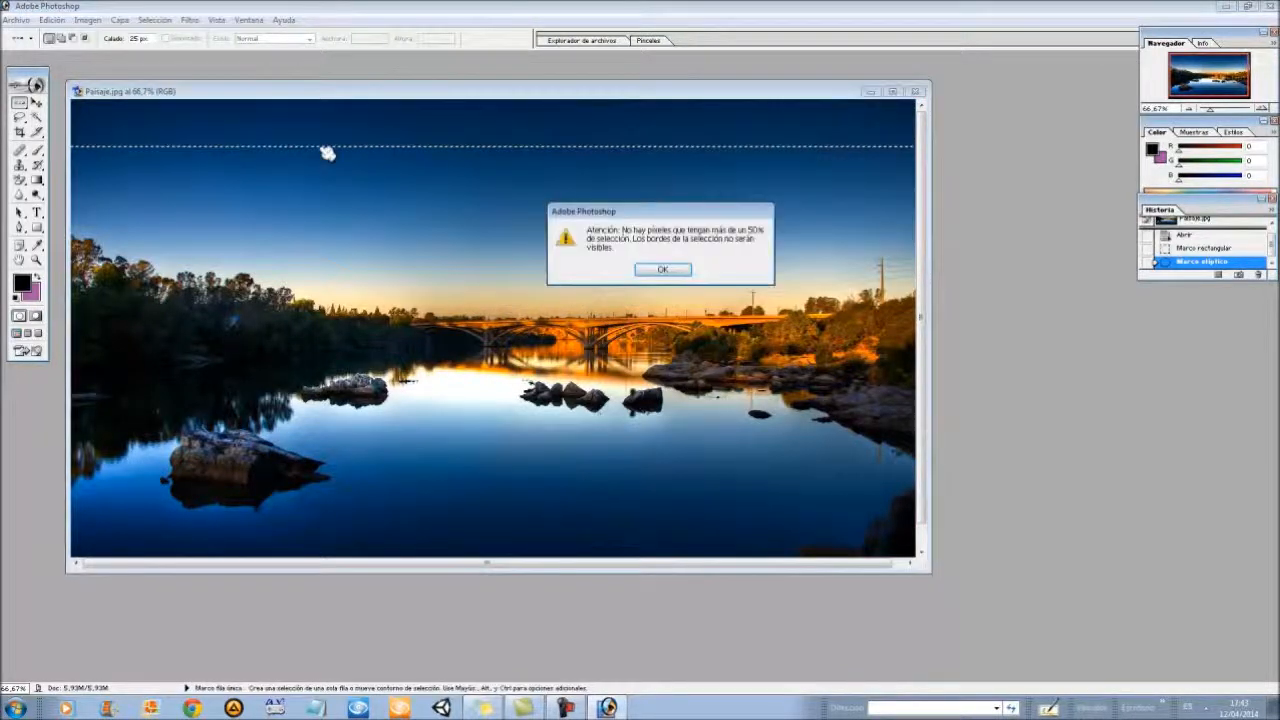
{"action": "left_click", "coordinate": [662, 269]}
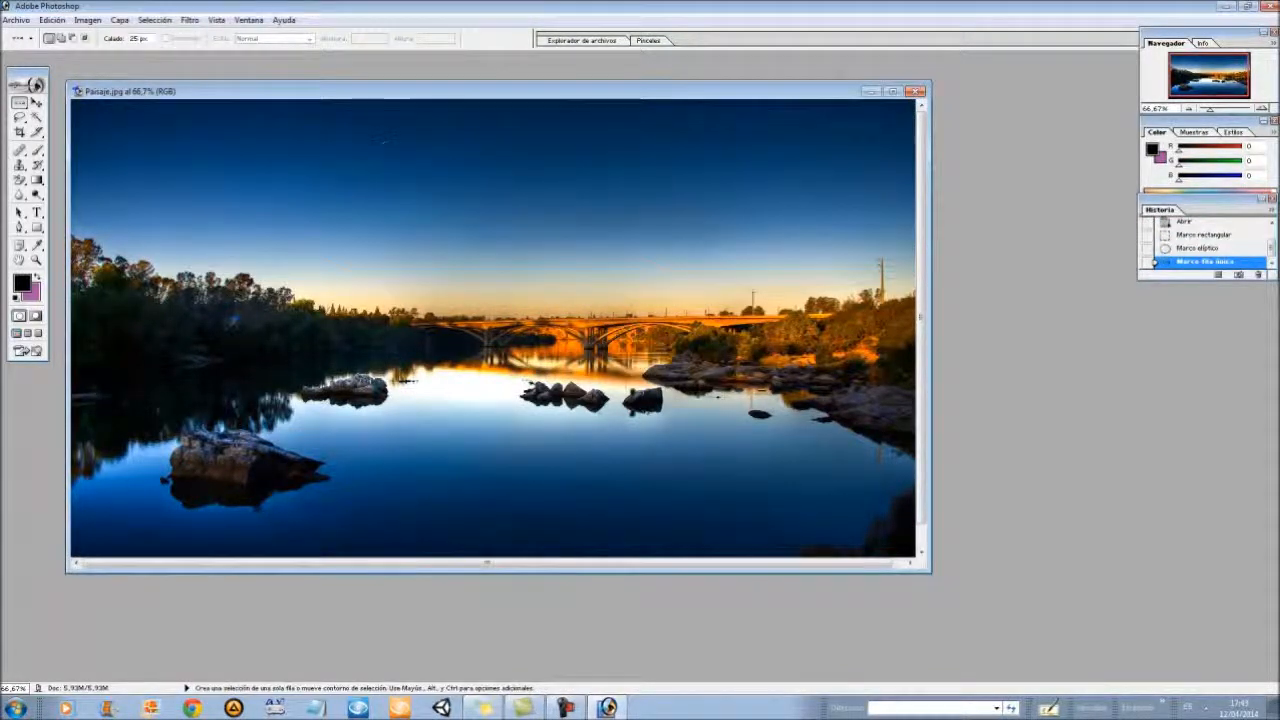
{"action": "left_click", "coordinate": [304, 149]}
{"action": "left_click", "coordinate": [662, 269]}
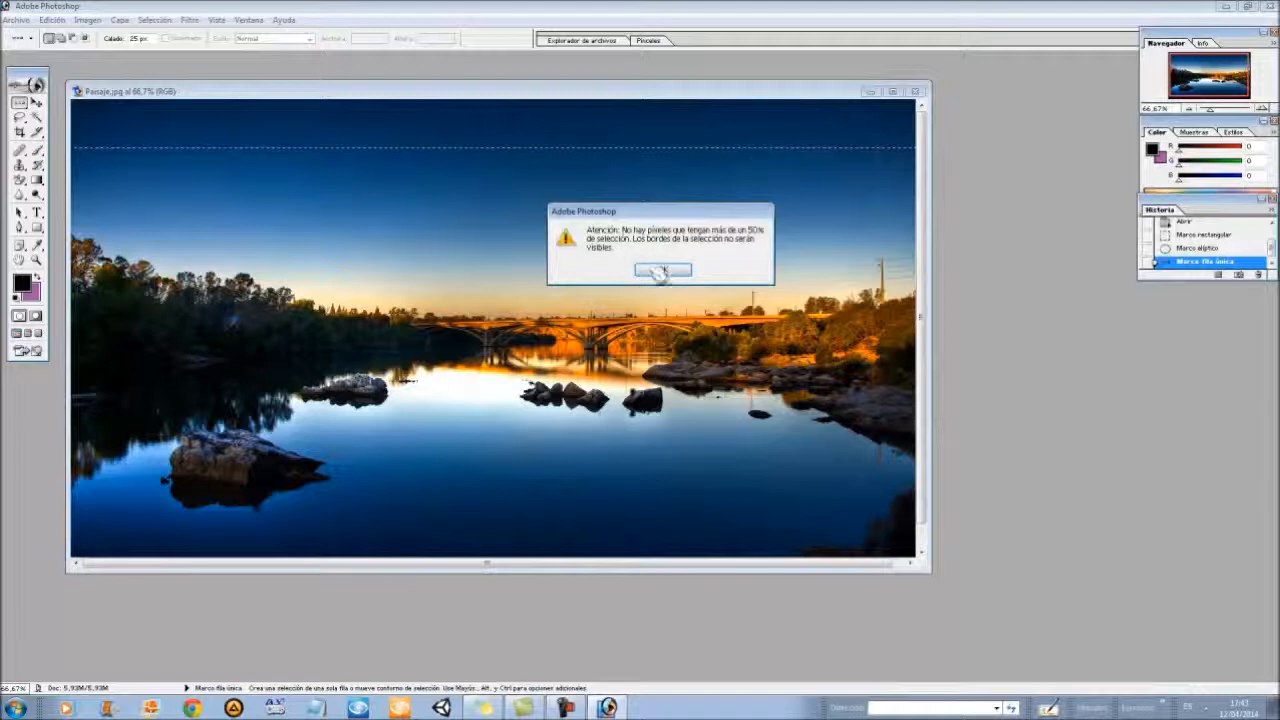
- Make a single-column selection a little left of the image's centre with Marco columna única
{"action": "left_click_drag", "start_coordinate": [20, 103], "coordinate": [40, 128]}
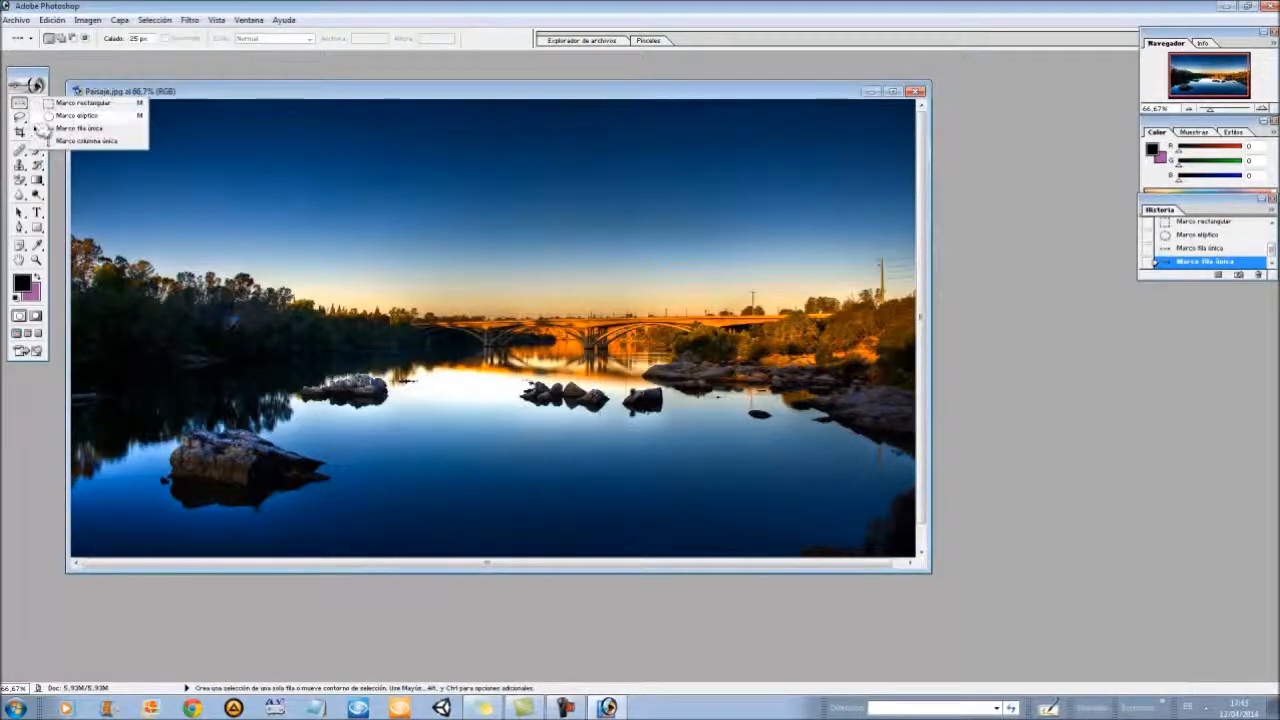
{"action": "left_click", "coordinate": [86, 140]}
{"action": "left_click", "coordinate": [436, 200]}
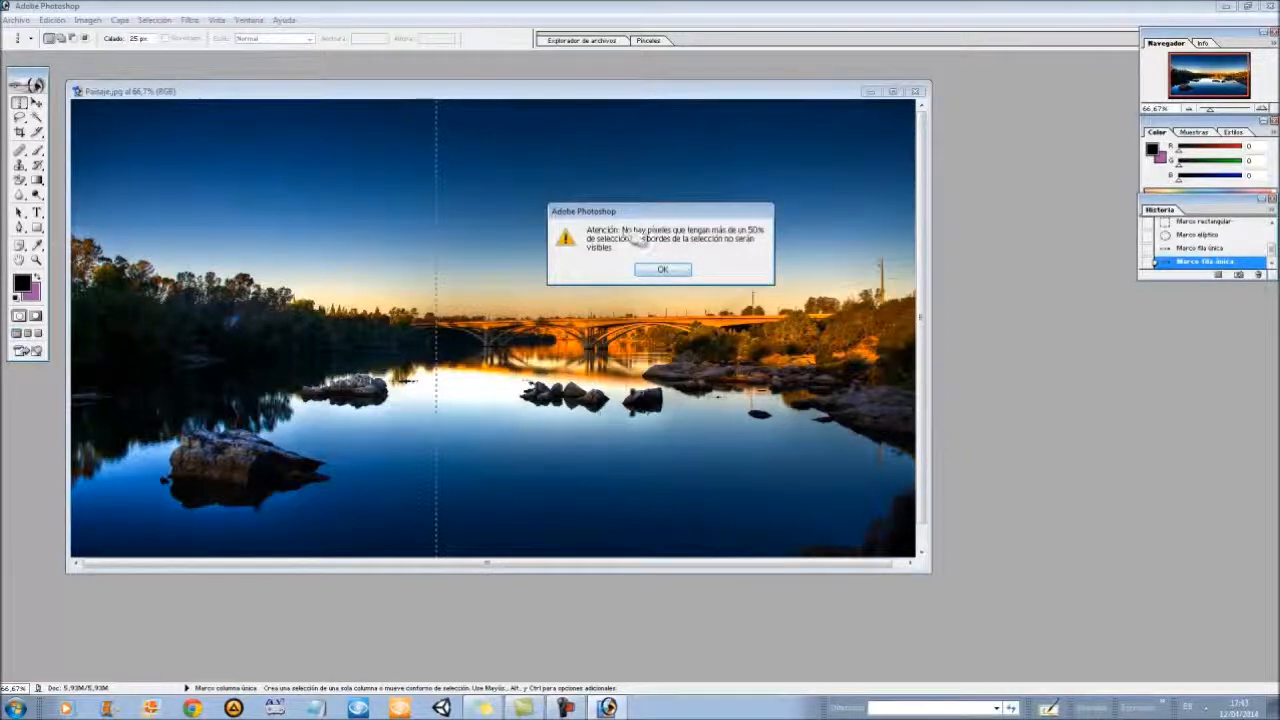
{"action": "left_click", "coordinate": [662, 271]}
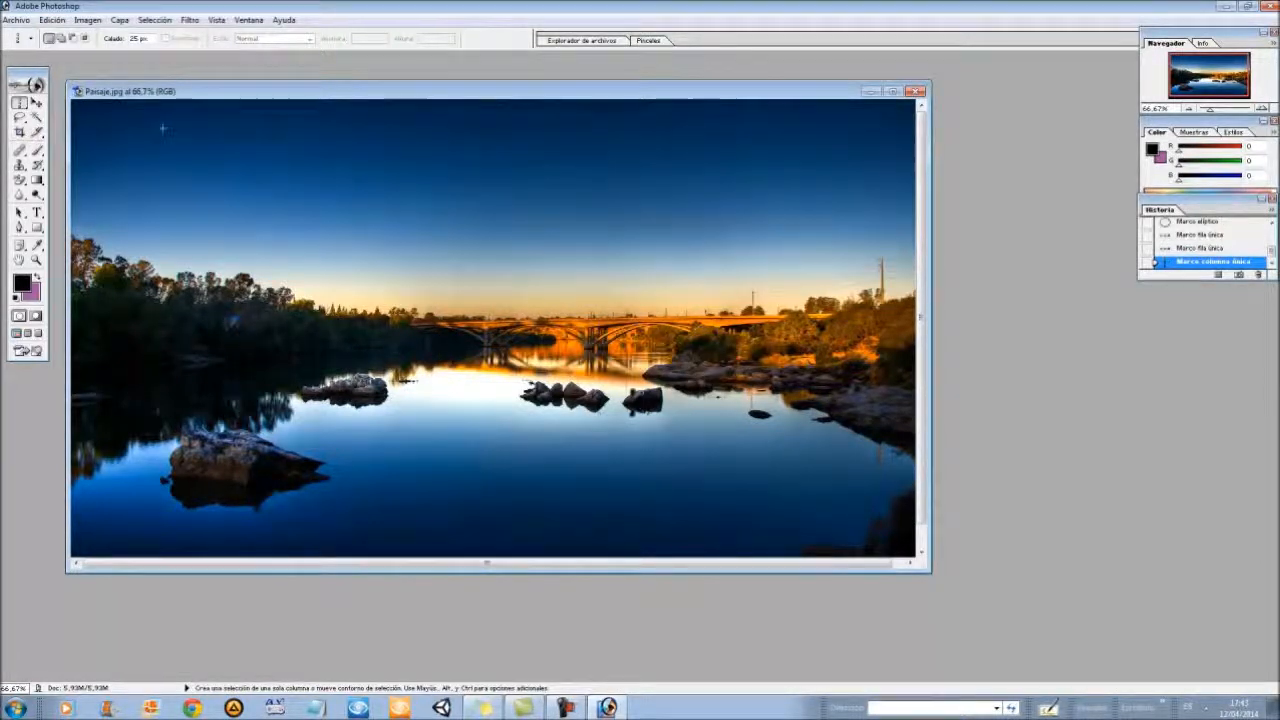
{"action": "left_click", "coordinate": [24, 103]}
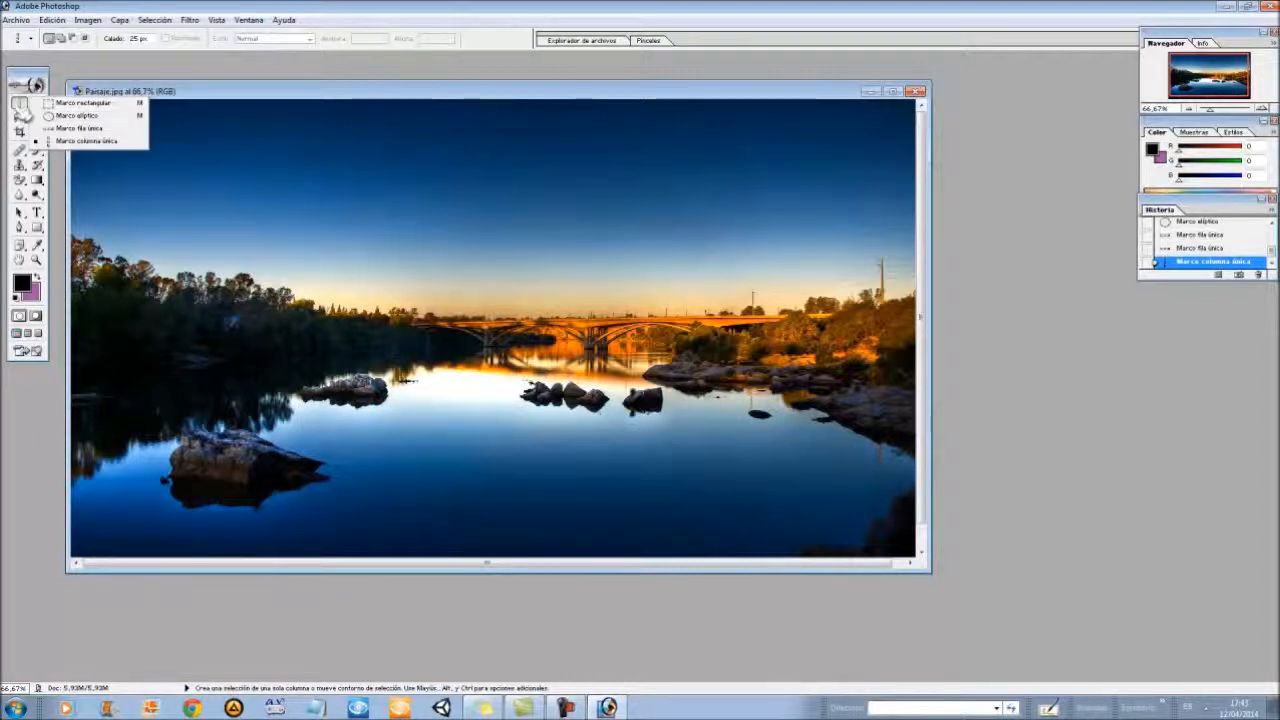
{"action": "left_click", "coordinate": [18, 107]}
{"action": "left_click", "coordinate": [20, 105]}
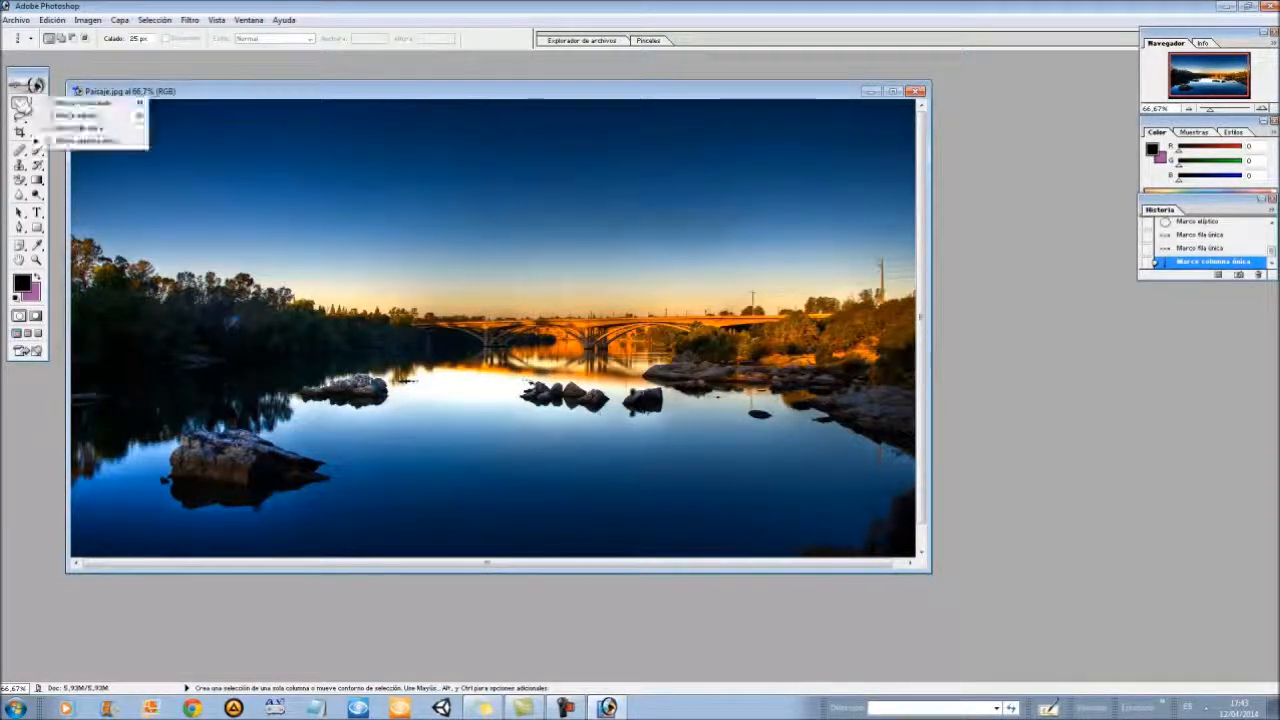
{"action": "left_click", "coordinate": [20, 104]}
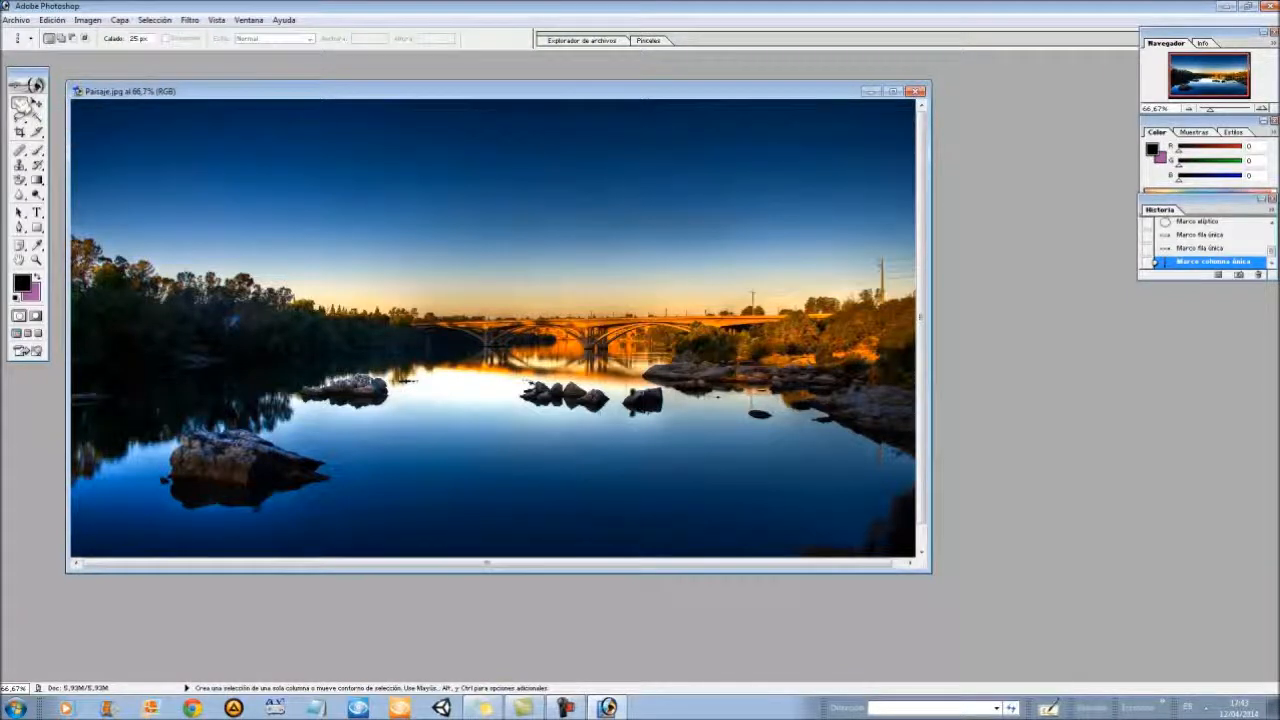
- Draw a wavy freehand selection with Lazo running from the sky above the trees across to the bridge
{"action": "left_click", "coordinate": [19, 117]}
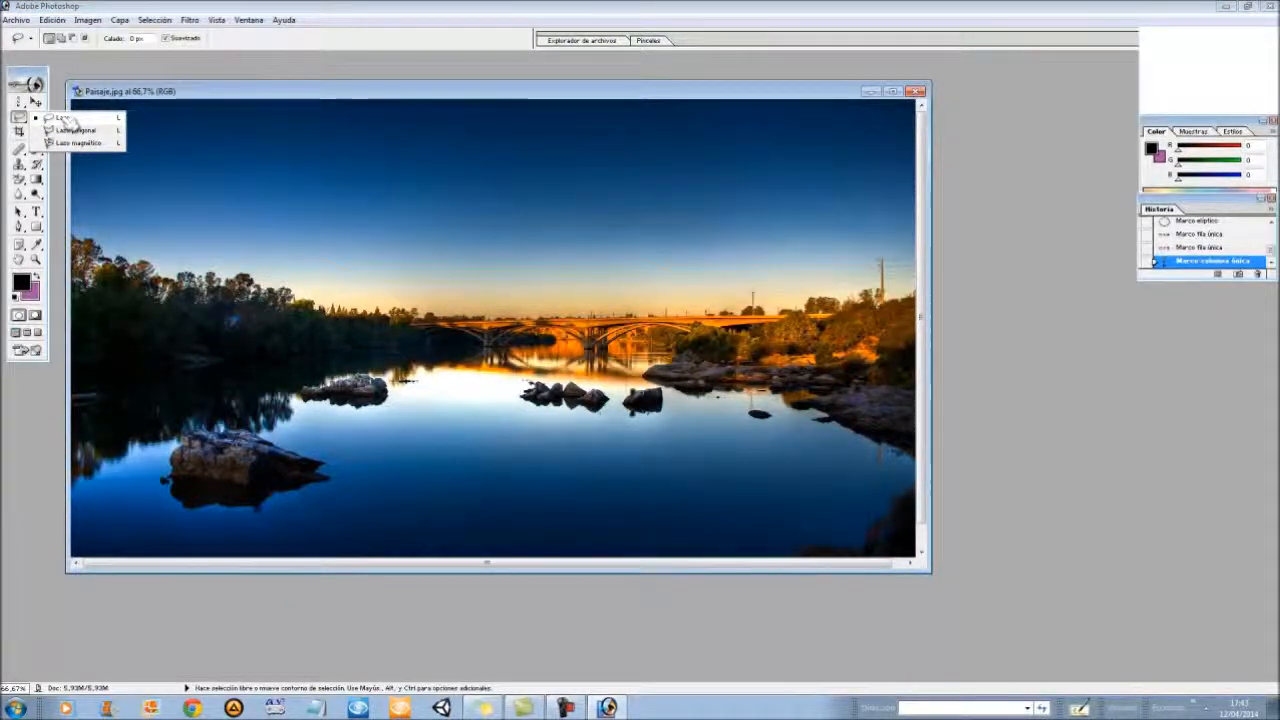
{"action": "left_click", "coordinate": [62, 118]}
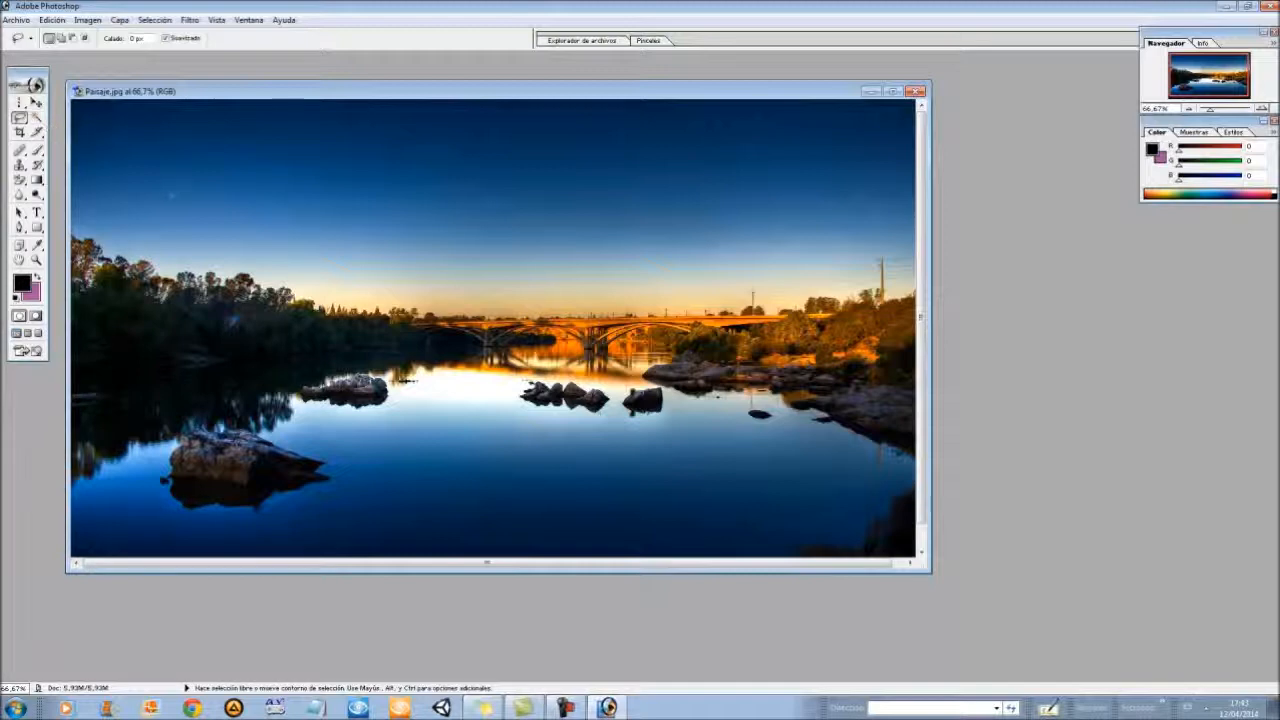
{"action": "mouse_move", "coordinate": [209, 213]}
{"action": "left_mouse_down"}
{"action": "mouse_move", "coordinate": [255, 167]}
{"action": "mouse_move", "coordinate": [328, 256]}
{"action": "mouse_move", "coordinate": [510, 188]}
{"action": "mouse_move", "coordinate": [616, 172]}
{"action": "mouse_move", "coordinate": [600, 302]}
{"action": "mouse_move", "coordinate": [683, 294]}
{"action": "mouse_move", "coordinate": [750, 266]}
{"action": "mouse_move", "coordinate": [765, 307]}
{"action": "left_mouse_up"}
{"action": "left_click_drag", "start_coordinate": [250, 270], "coordinate": [240, 282]}
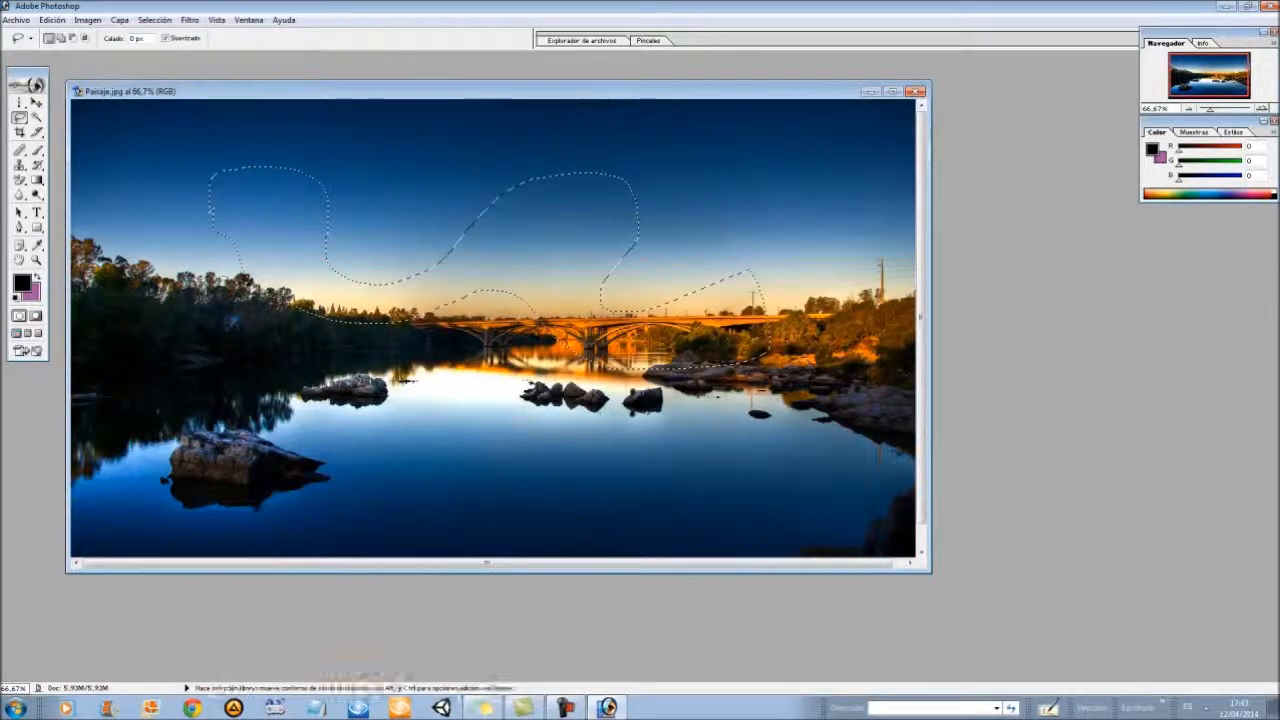
- Select a small half-moon area of the upper sky with Lazo and remove the selection
{"action": "mouse_move", "coordinate": [291, 121]}
{"action": "left_mouse_down"}
{"action": "mouse_move", "coordinate": [352, 114]}
{"action": "mouse_move", "coordinate": [416, 199]}
{"action": "mouse_move", "coordinate": [414, 218]}
{"action": "left_mouse_up"}
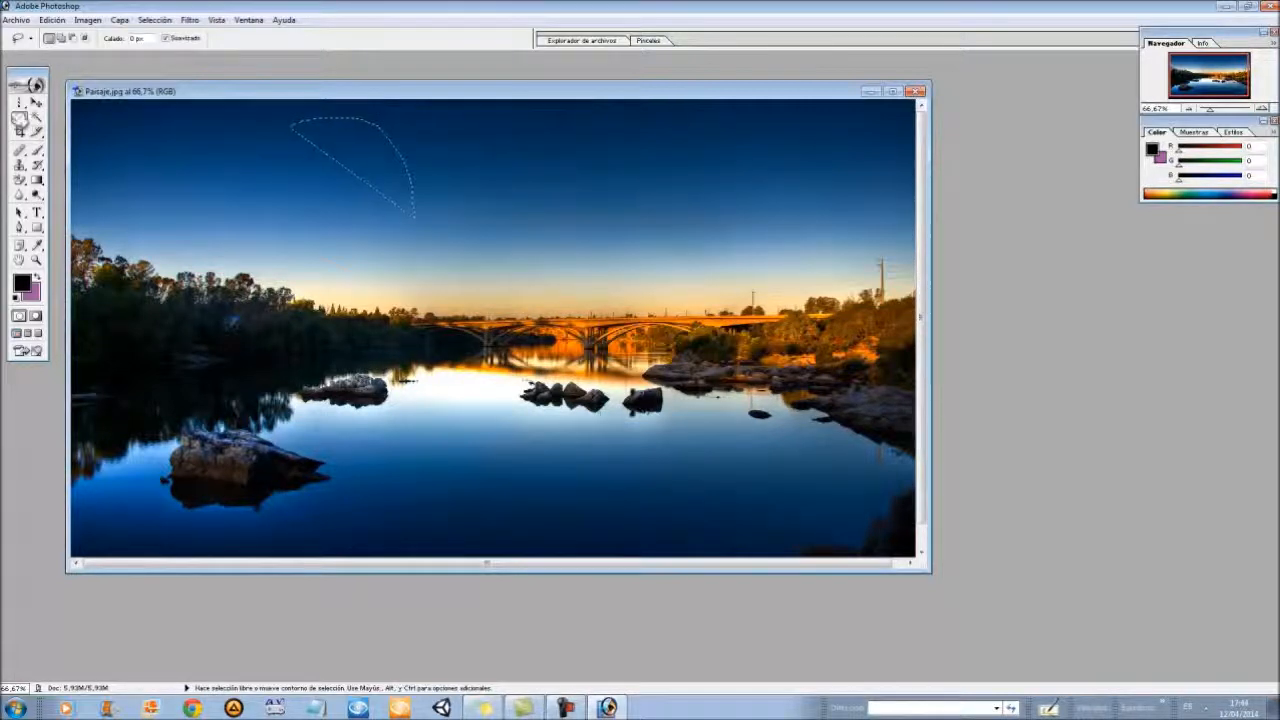
{"action": "left_click", "coordinate": [19, 117]}
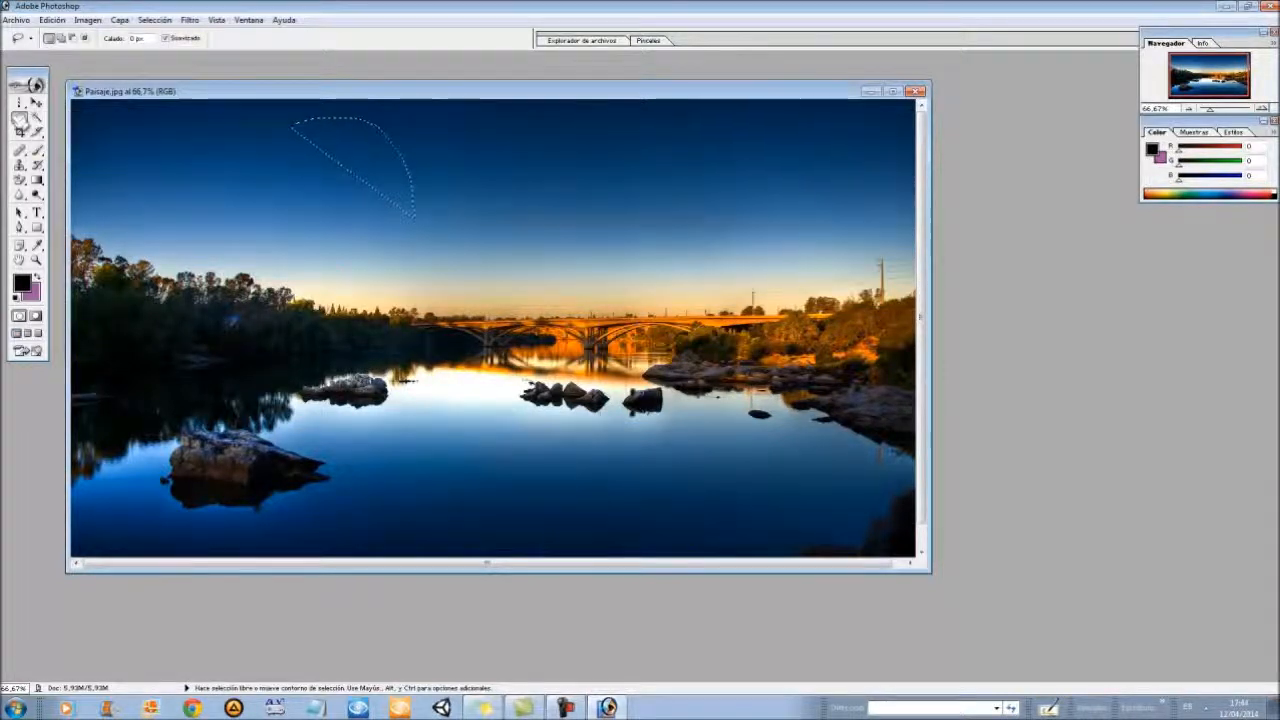
{"action": "key", "text": "ctrl+d"}
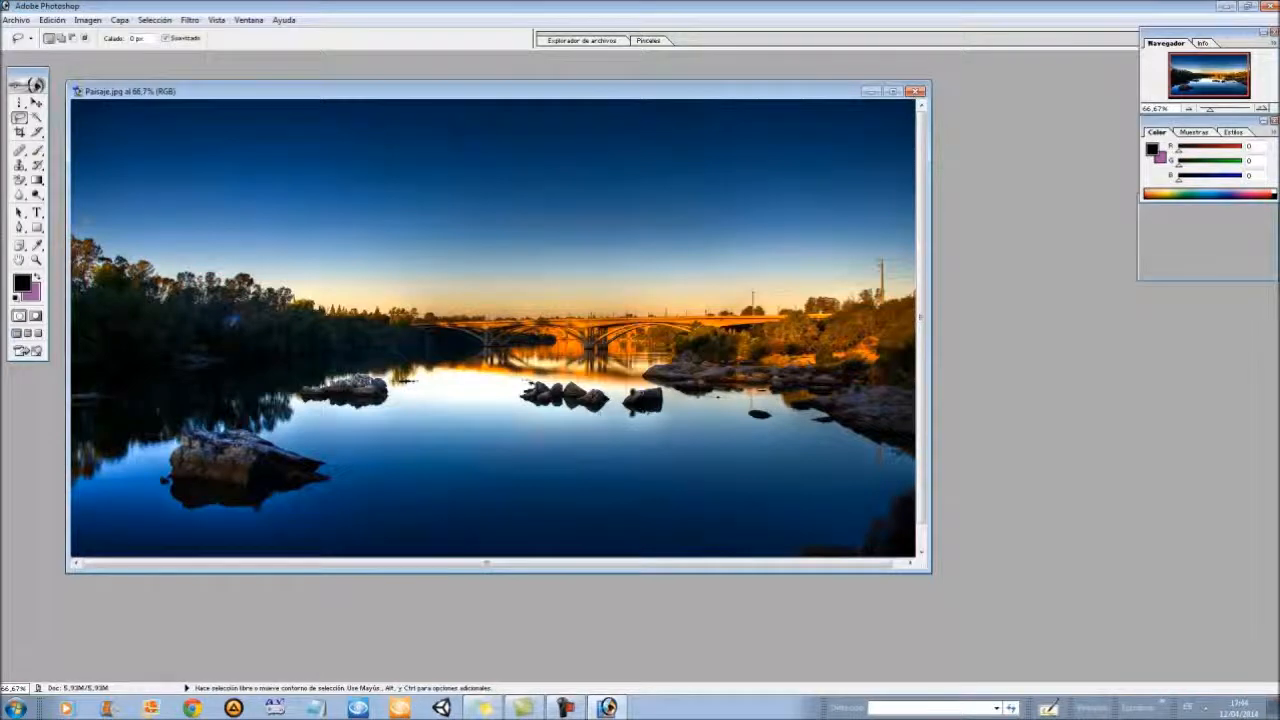
- Select a full-width band of sky with Lazo, tracing loosely above the trees and the bridge
{"action": "left_click_drag", "start_coordinate": [116, 244], "coordinate": [348, 270]}
{"action": "left_click_drag", "start_coordinate": [470, 290], "coordinate": [618, 286]}
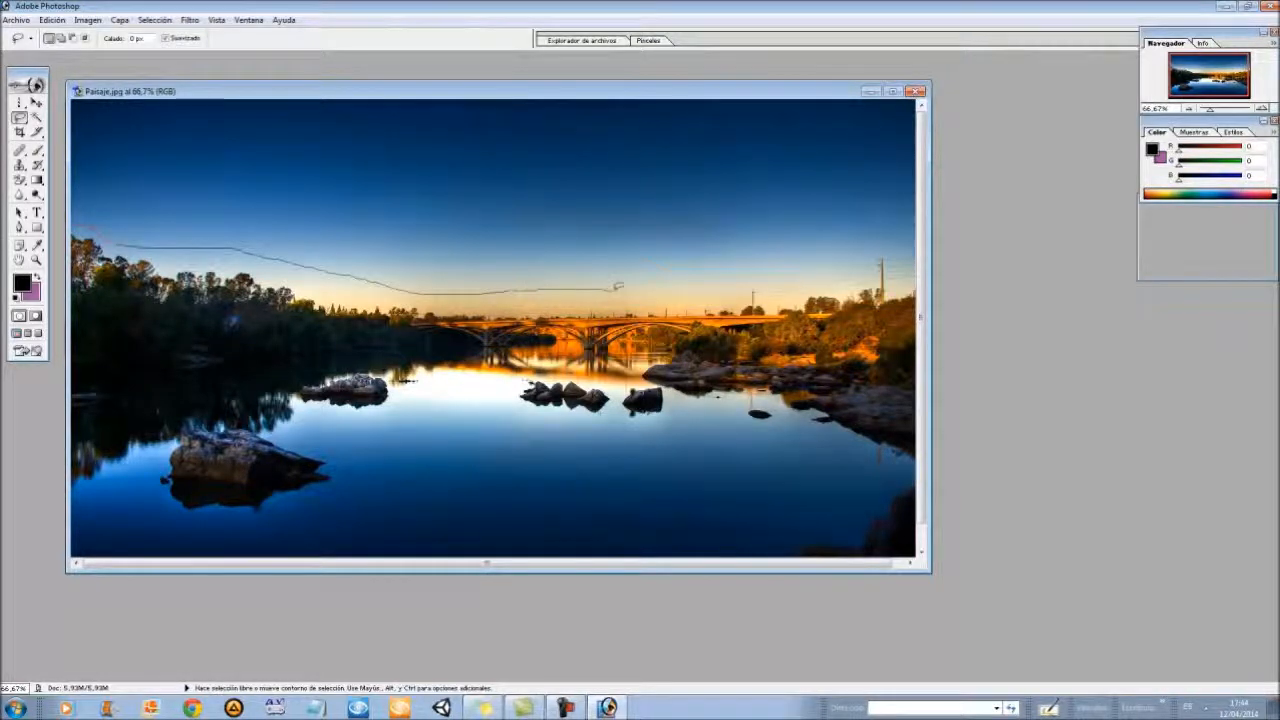
{"action": "mouse_move", "coordinate": [797, 257]}
{"action": "left_mouse_down"}
{"action": "mouse_move", "coordinate": [915, 220]}
{"action": "mouse_move", "coordinate": [72, 207]}
{"action": "left_mouse_up"}
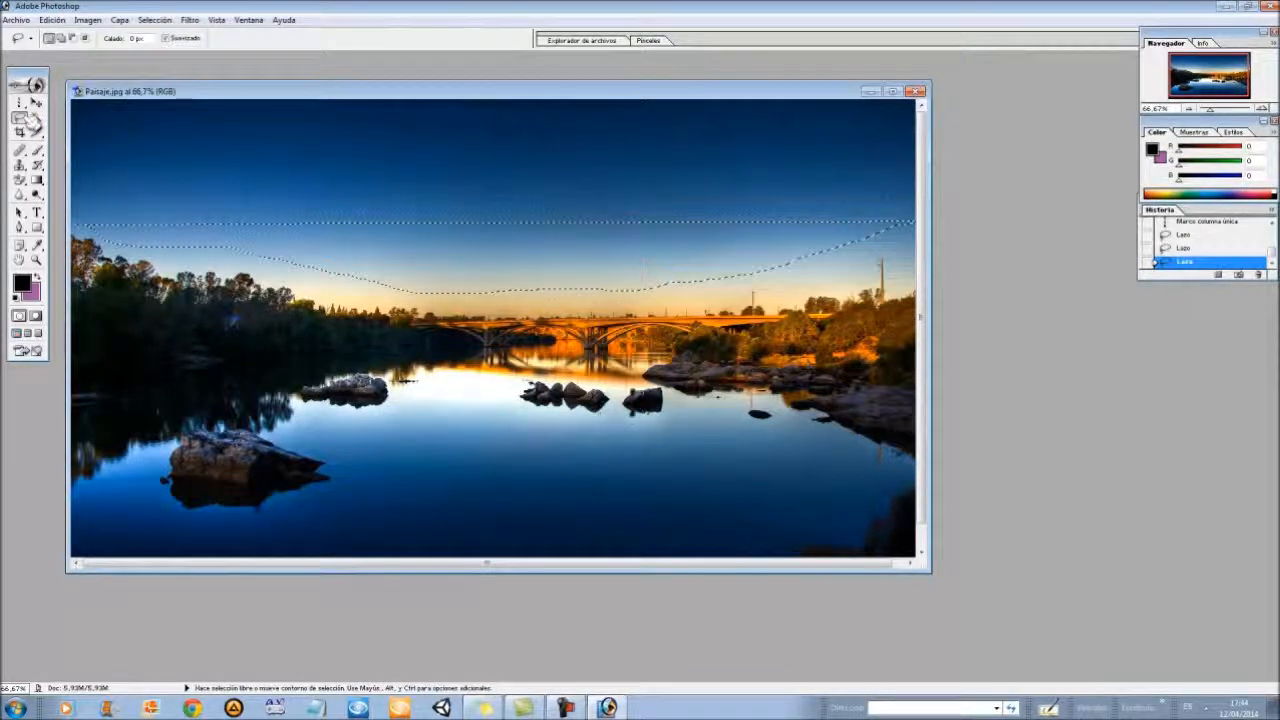
- Outline a zigzag, straight-sided area of the sky above the trees with Lazo poligonal and close the selection
{"action": "left_click_drag", "start_coordinate": [20, 118], "coordinate": [70, 130]}
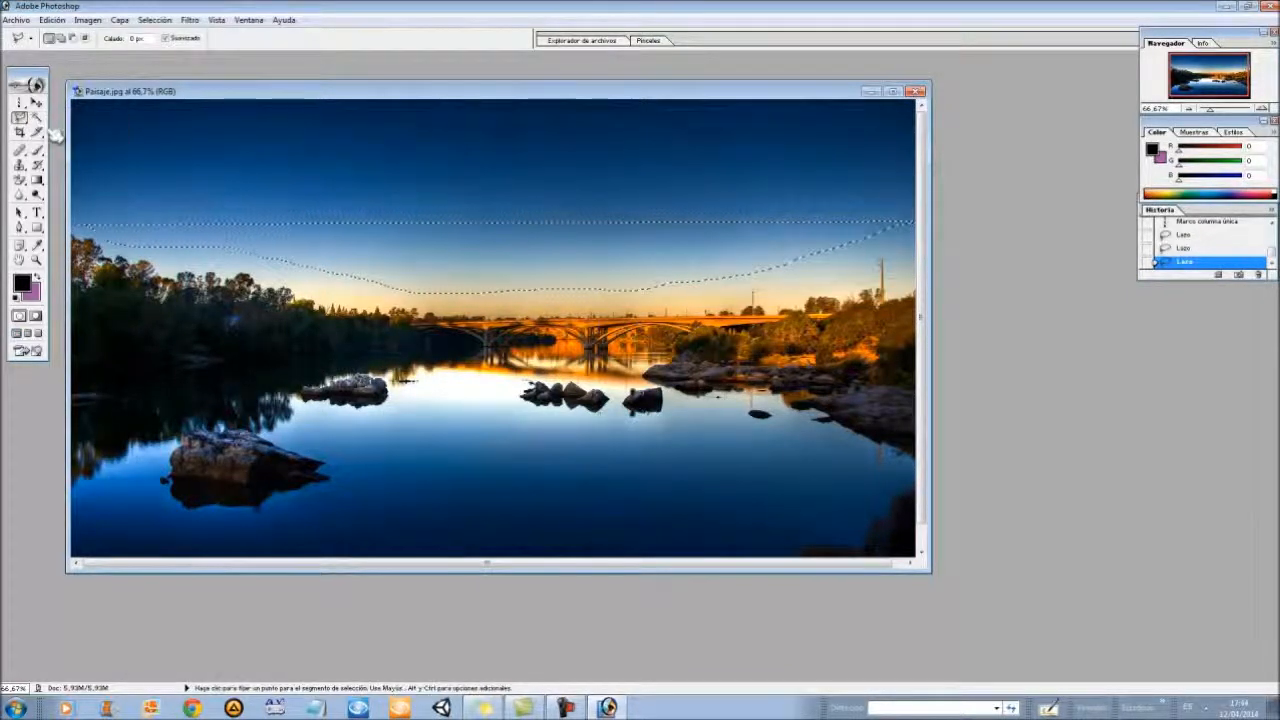
{"action": "left_click", "coordinate": [90, 166]}
{"action": "left_click", "coordinate": [200, 158]}
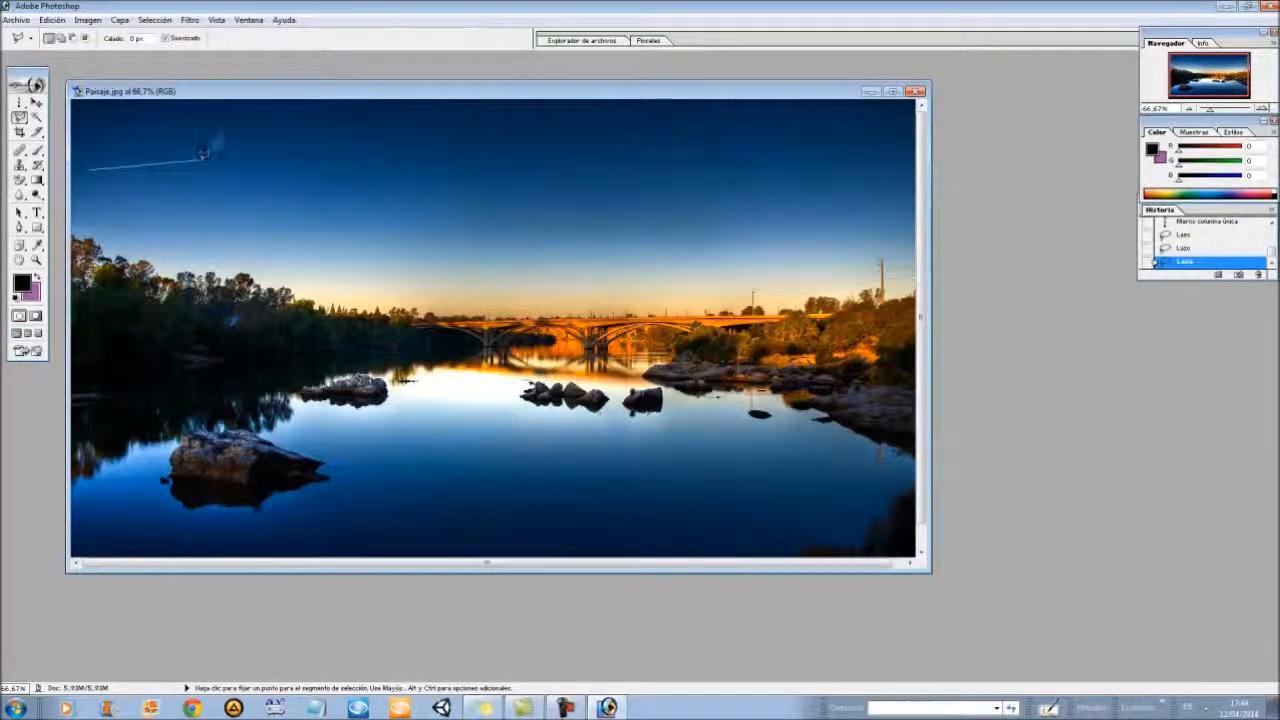
{"action": "left_click", "coordinate": [292, 122]}
{"action": "left_click", "coordinate": [333, 189]}
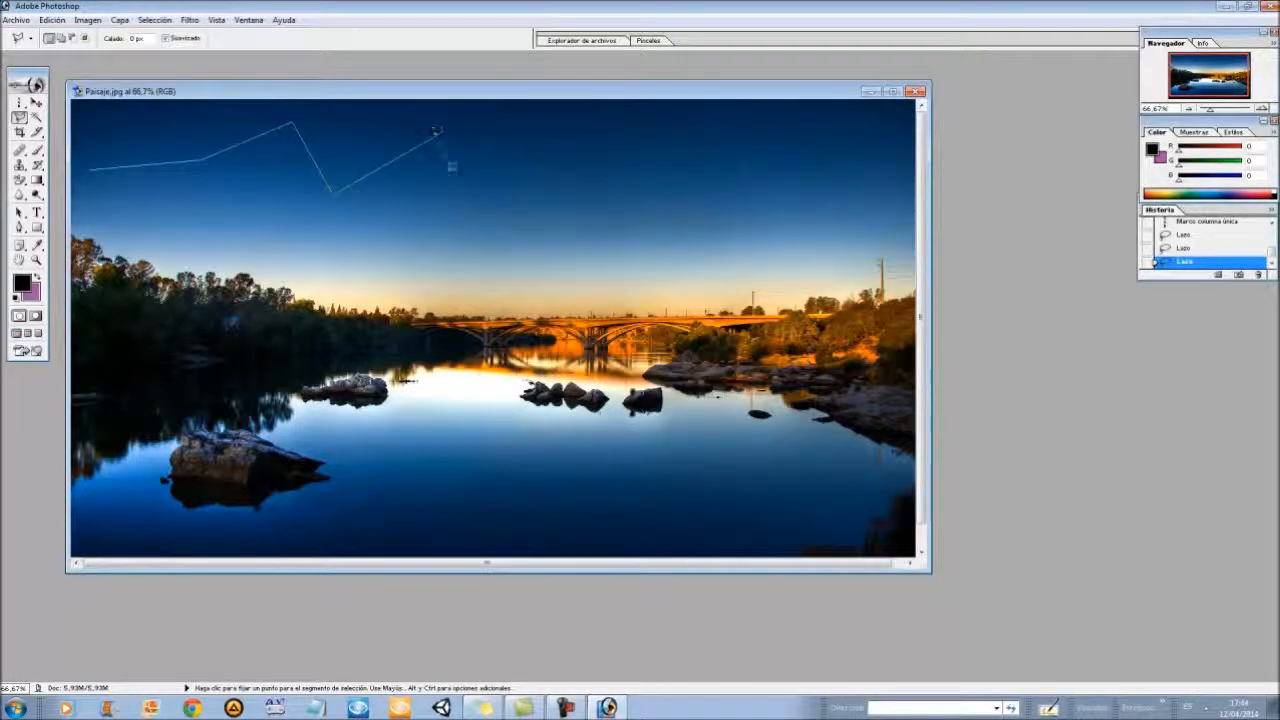
{"action": "left_click", "coordinate": [436, 136]}
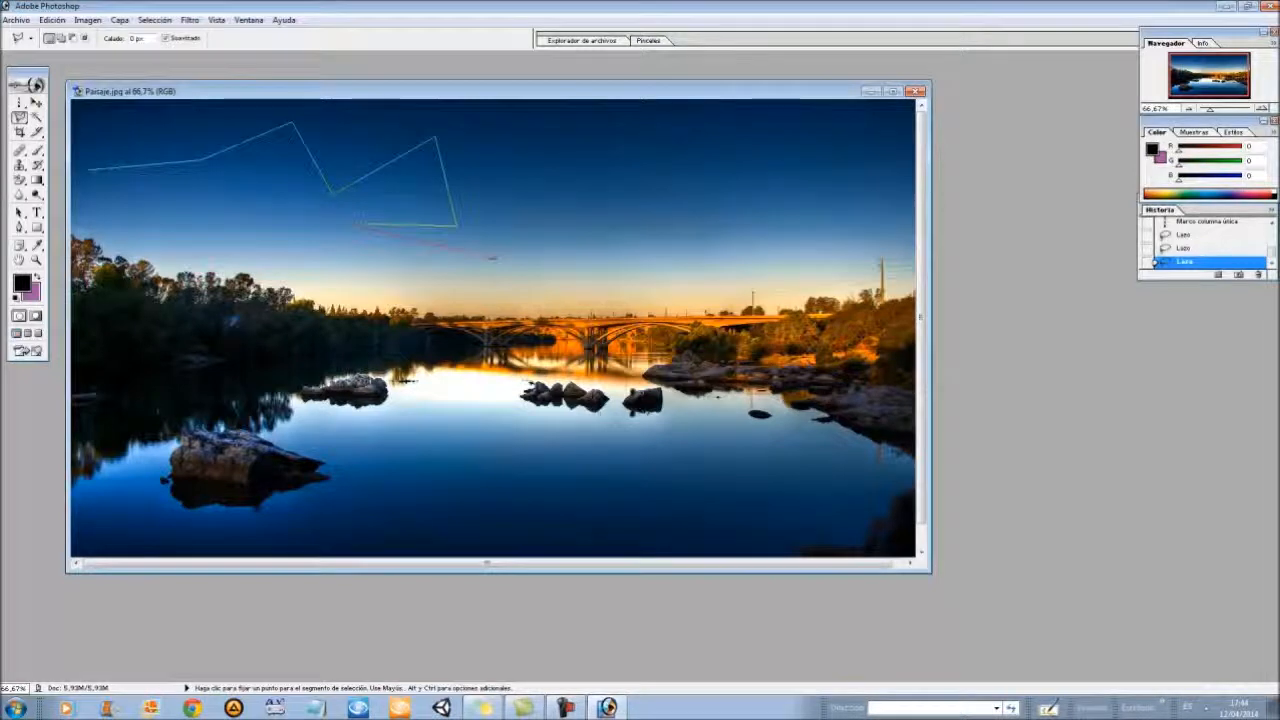
{"action": "left_click", "coordinate": [492, 258]}
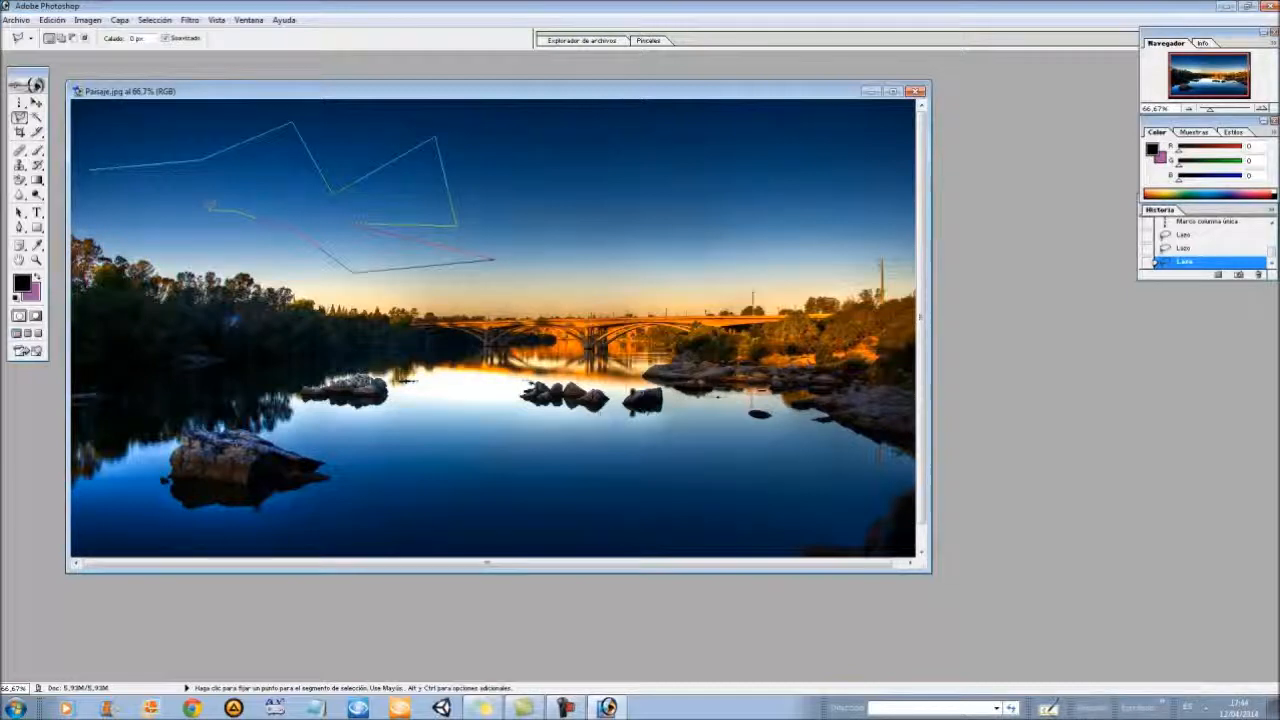
{"action": "double_click", "coordinate": [130, 154]}
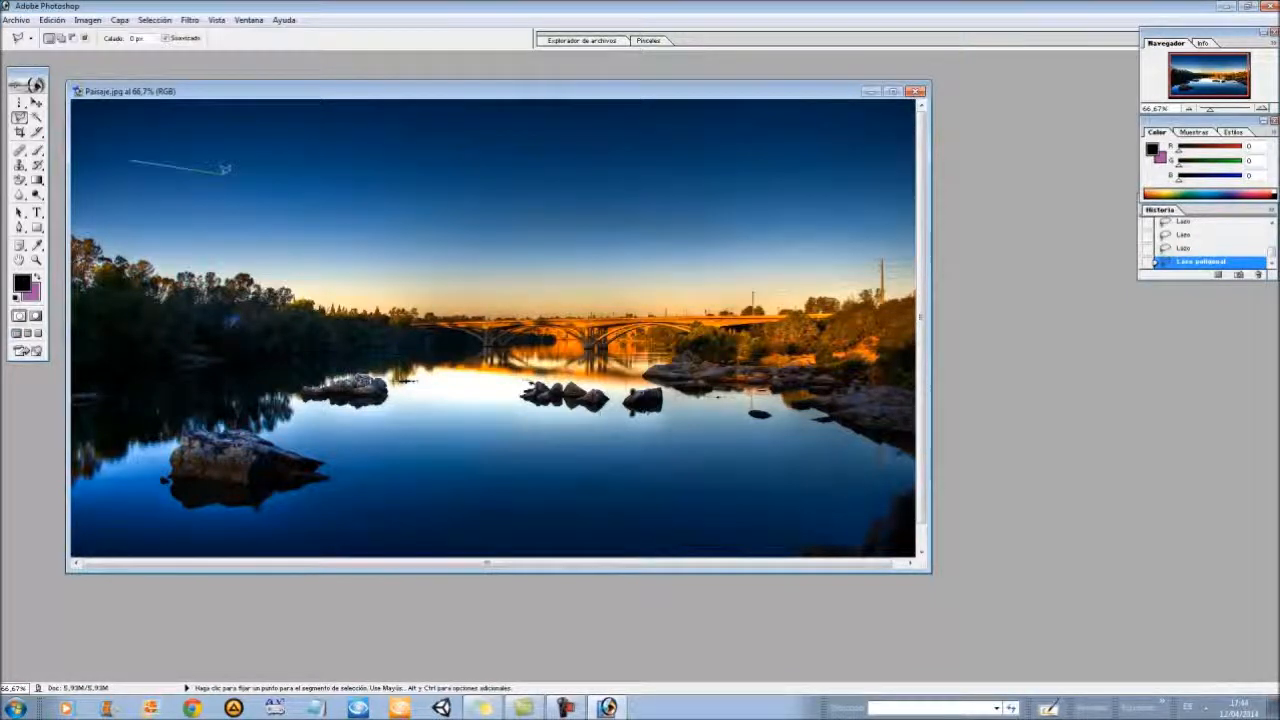
- Try to close a single-segment Lazo poligonal outline, and select a triangular area of the upper sky above the bridge
{"action": "double_click", "coordinate": [224, 172]}
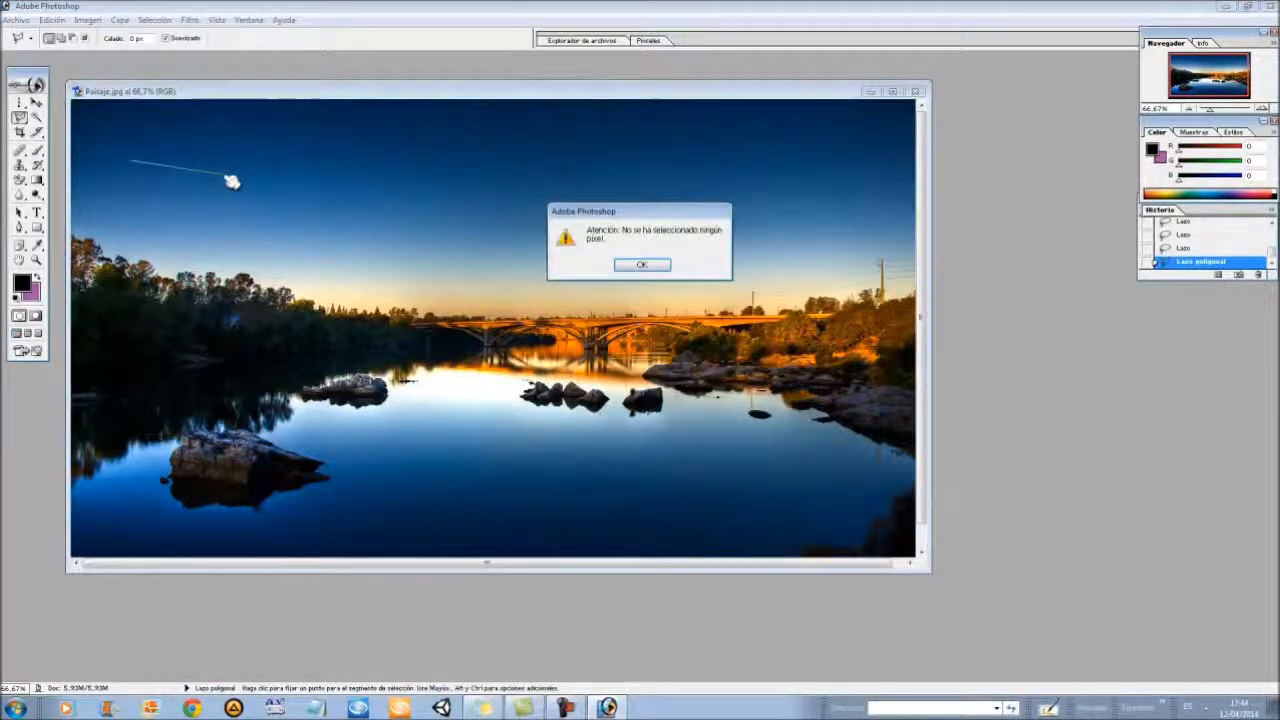
{"action": "left_click", "coordinate": [648, 264]}
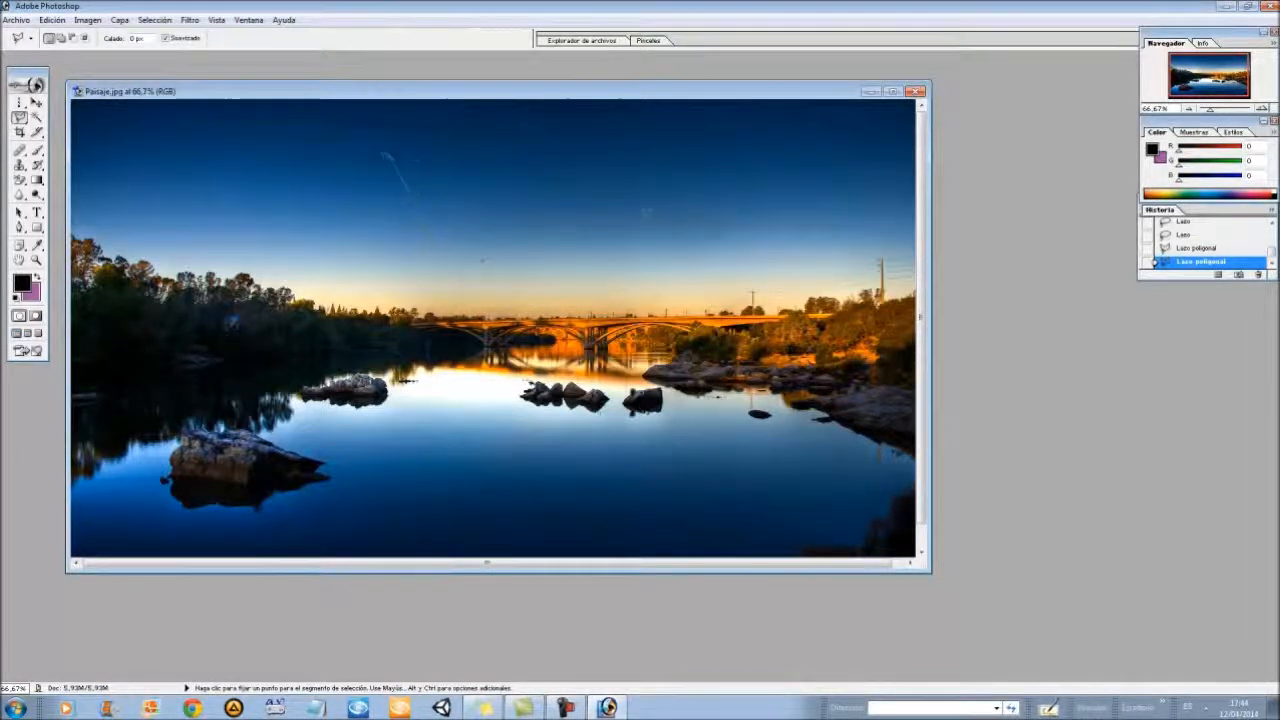
{"action": "left_click", "coordinate": [381, 152]}
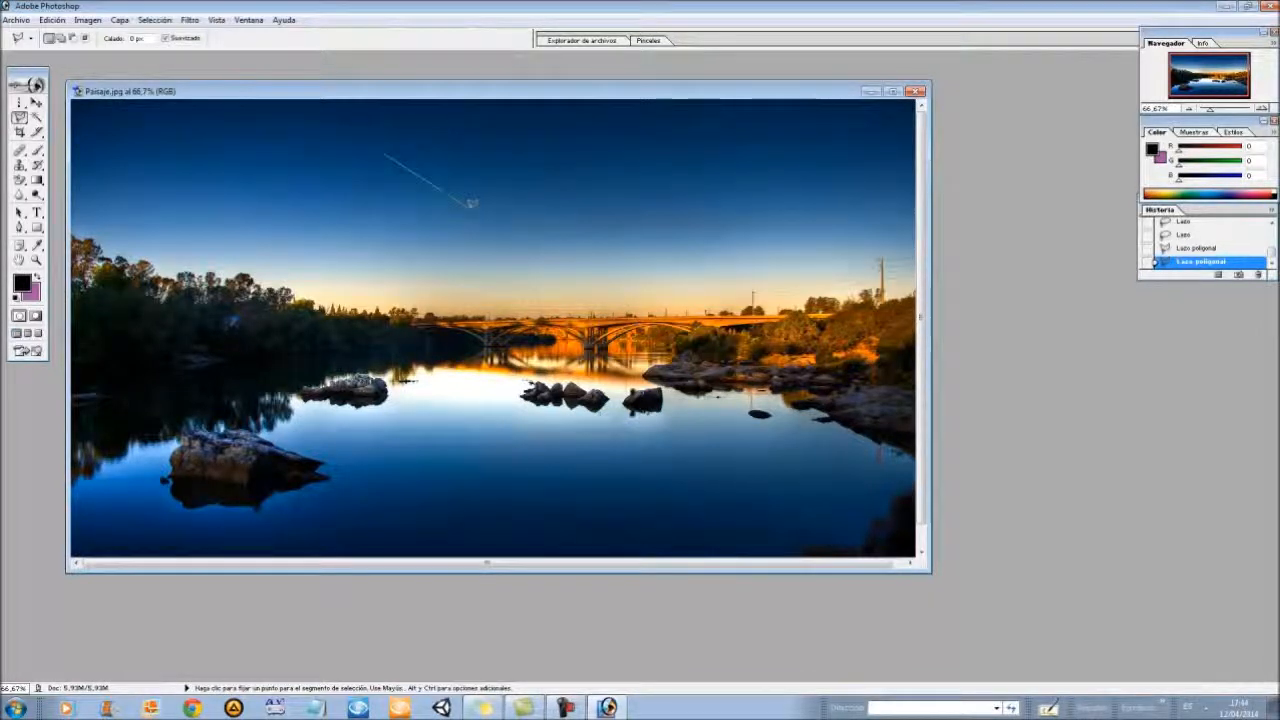
{"action": "left_click", "coordinate": [470, 204]}
{"action": "double_click", "coordinate": [536, 156]}
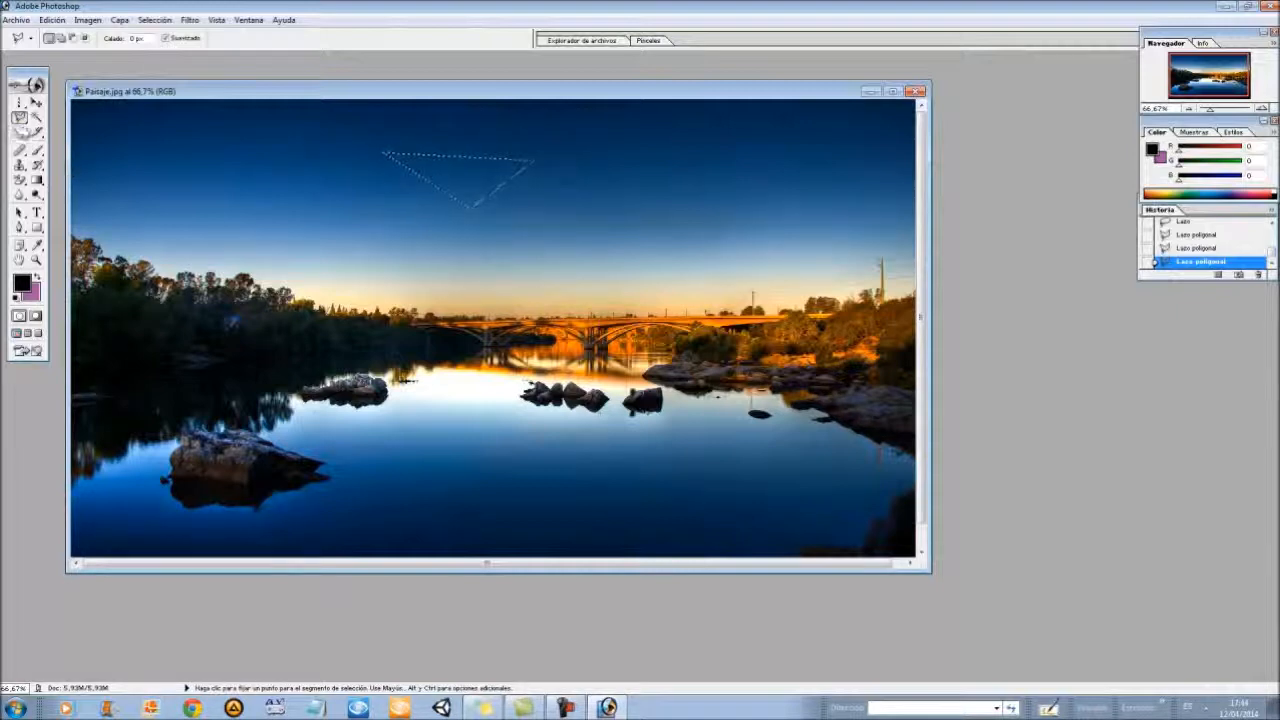
- Select a narrow strip along the treetops and the bridge's near end with Lazo magnético at 10 px width and 10% edge contrast
{"action": "left_click", "coordinate": [19, 118]}
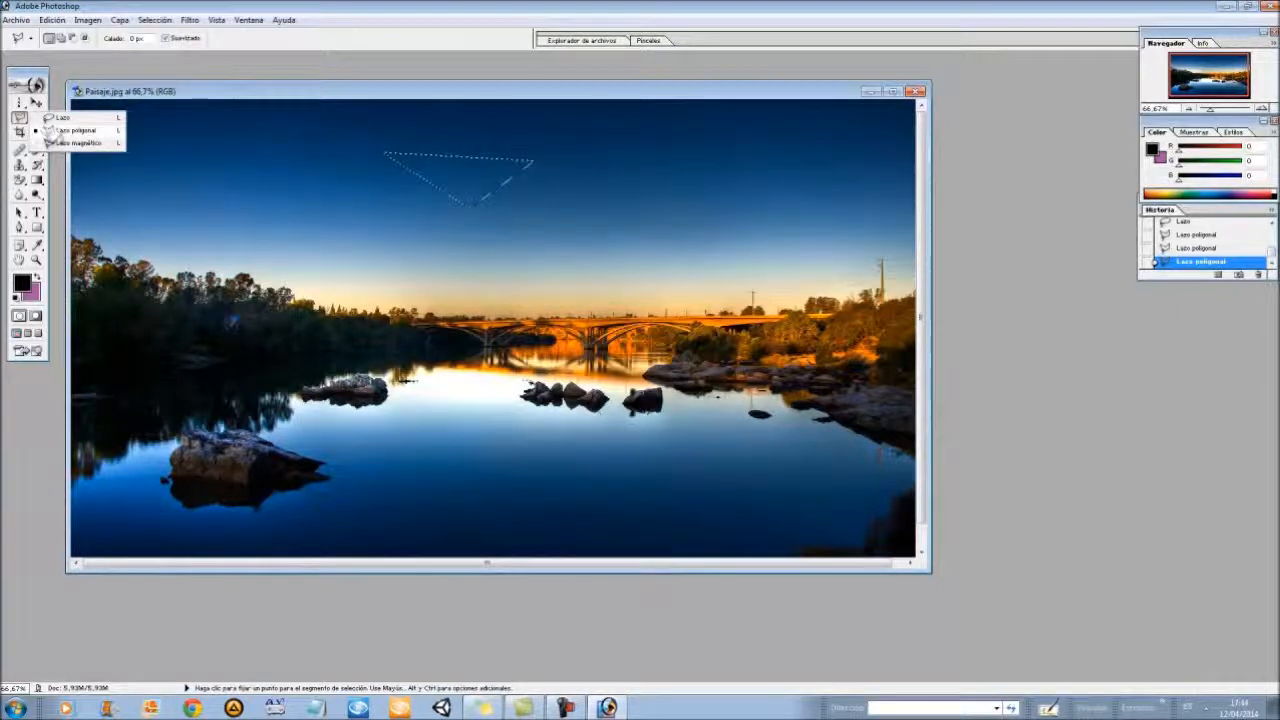
{"action": "left_click", "coordinate": [72, 143]}
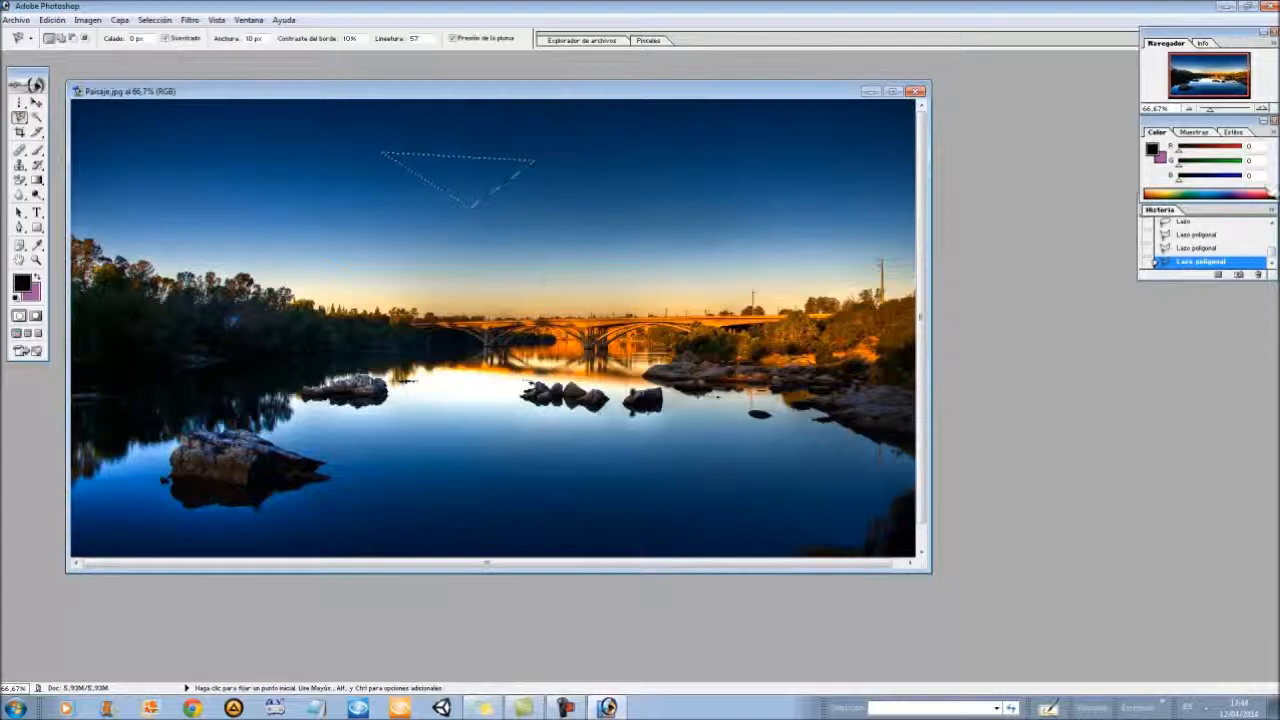
{"action": "left_click_drag", "start_coordinate": [1210, 108], "coordinate": [1241, 114]}
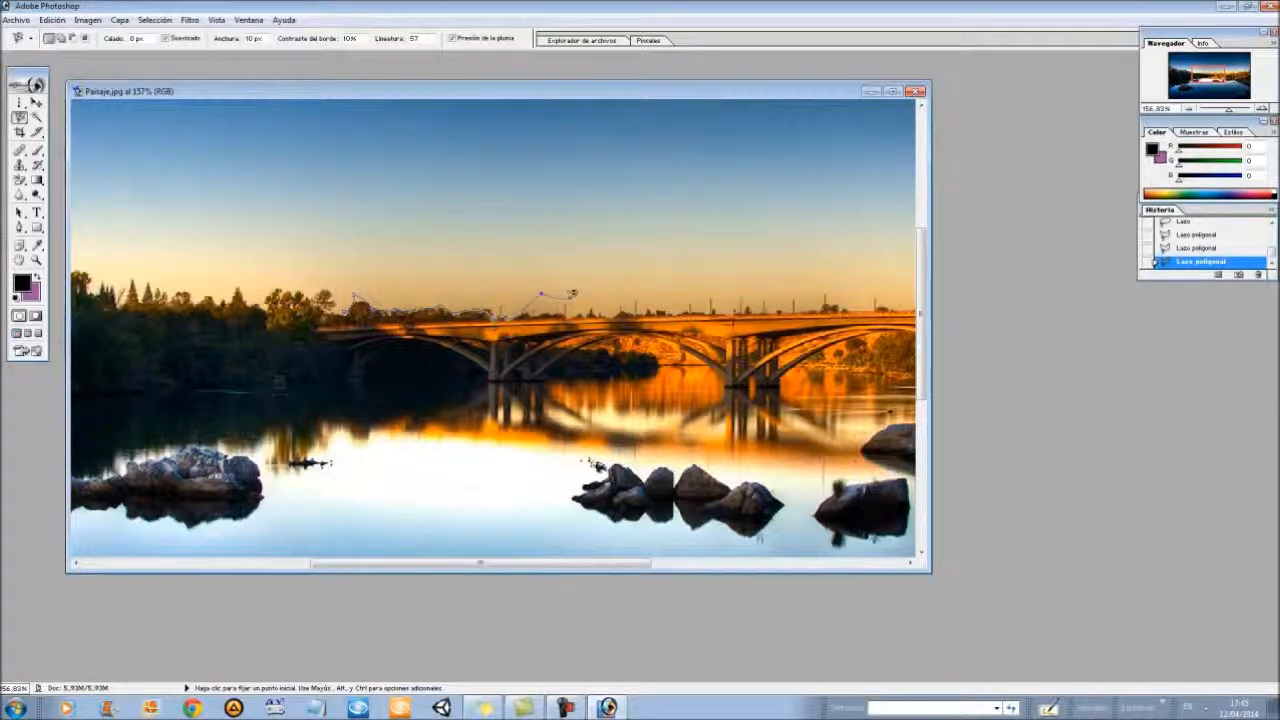
{"action": "double_click", "coordinate": [572, 293]}
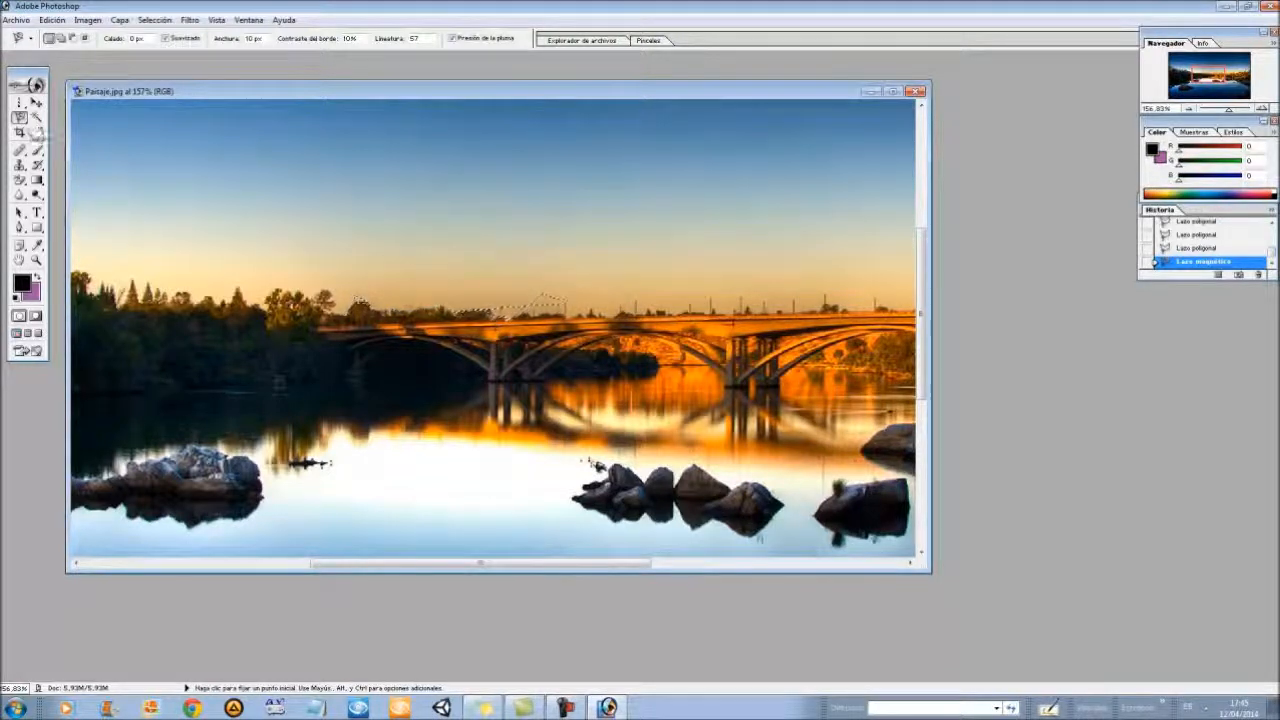
- Set Marco rectangular's feathering to 25 px and select a large area of sky above the trees
{"action": "left_click", "coordinate": [21, 104]}
{"action": "right_click", "coordinate": [25, 105]}
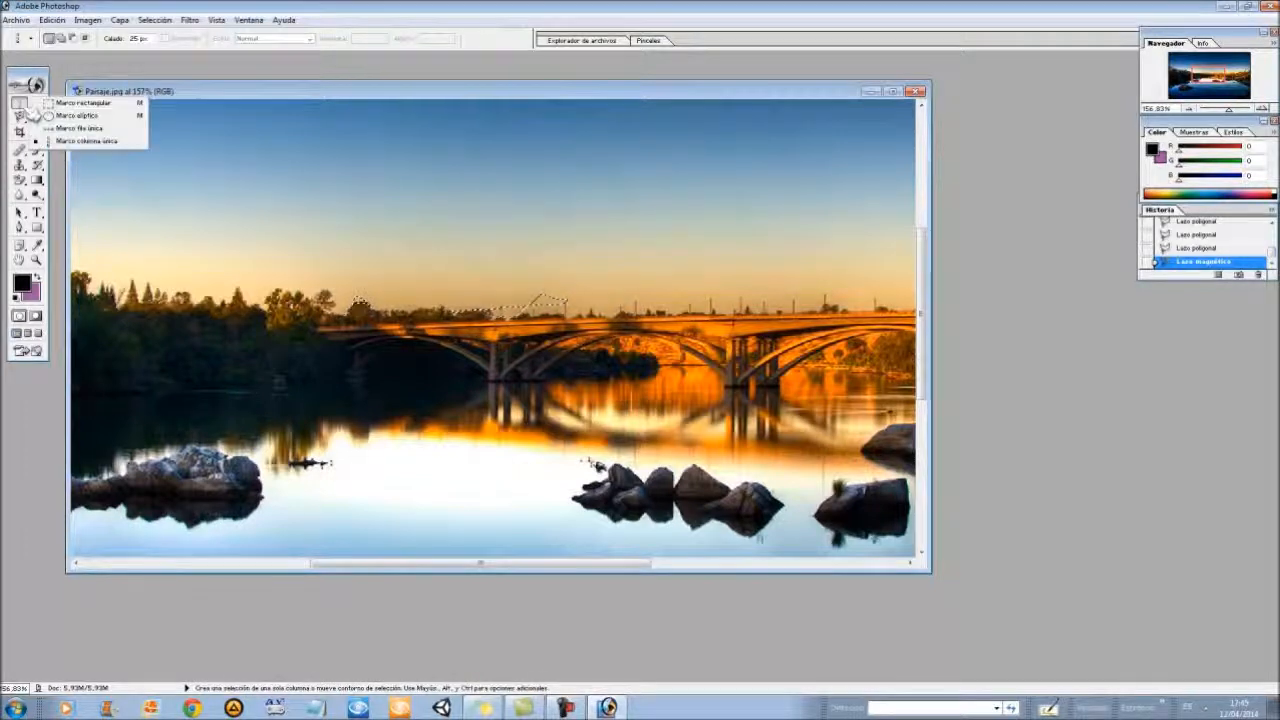
{"action": "left_click", "coordinate": [48, 106]}
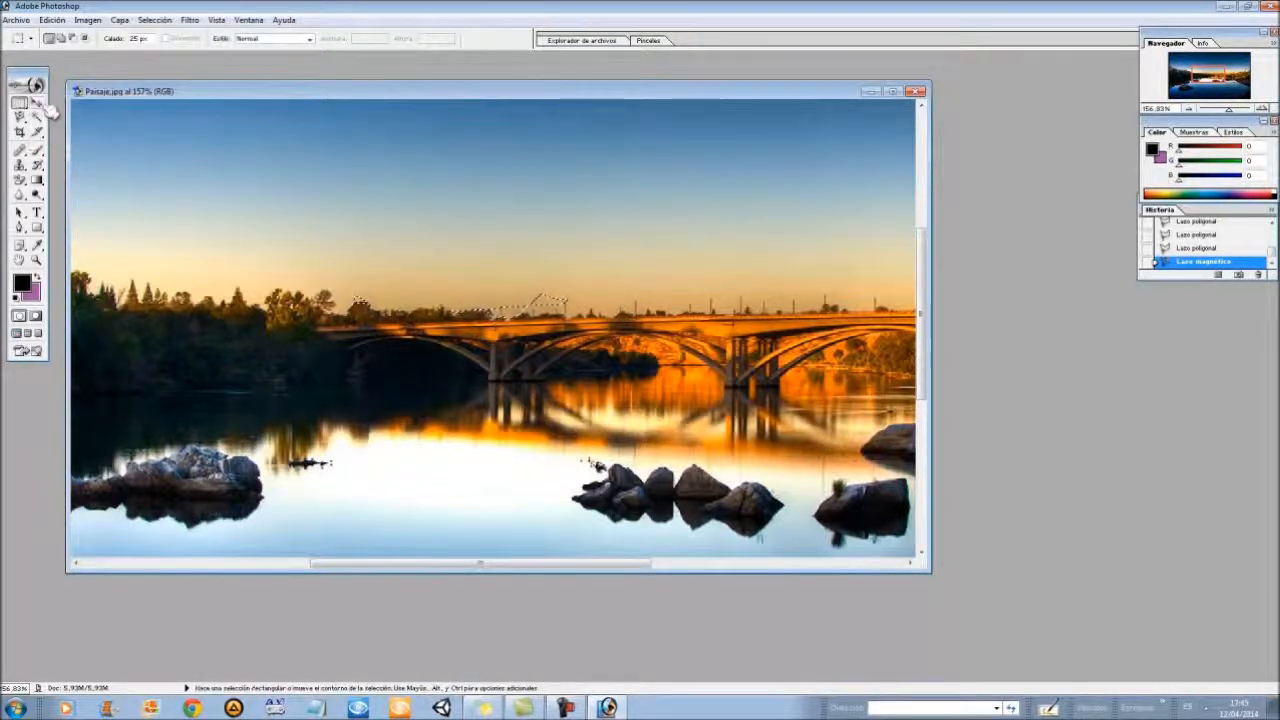
{"action": "left_click", "coordinate": [33, 39]}
{"action": "left_click", "coordinate": [33, 39]}
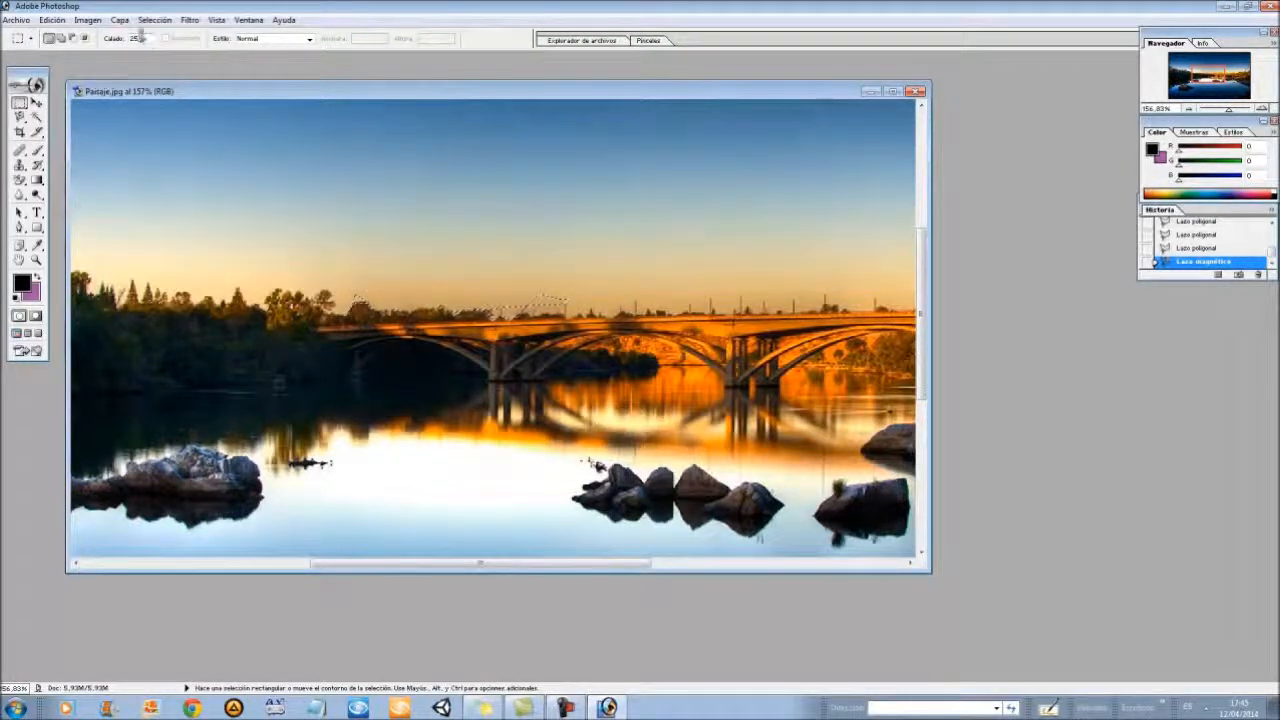
{"action": "left_click_drag", "start_coordinate": [141, 39], "coordinate": [116, 40]}
{"action": "type", "text": "25"}
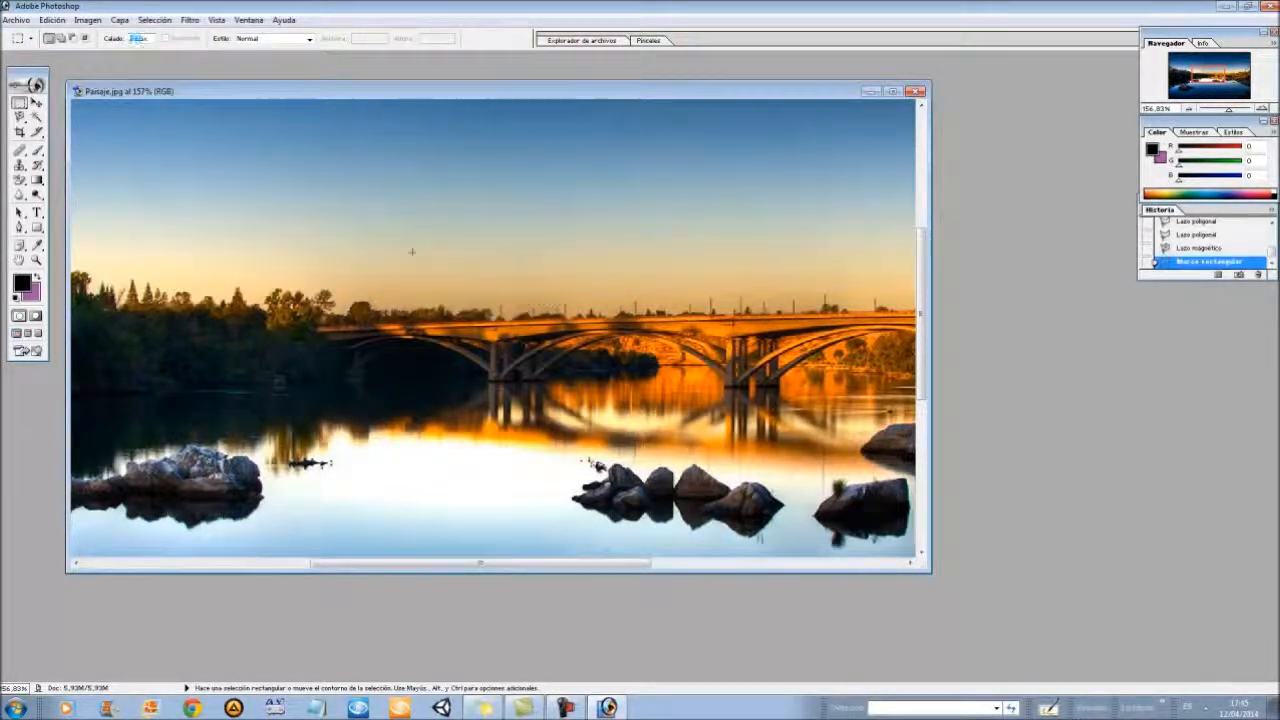
{"action": "left_click_drag", "start_coordinate": [168, 108], "coordinate": [412, 252]}
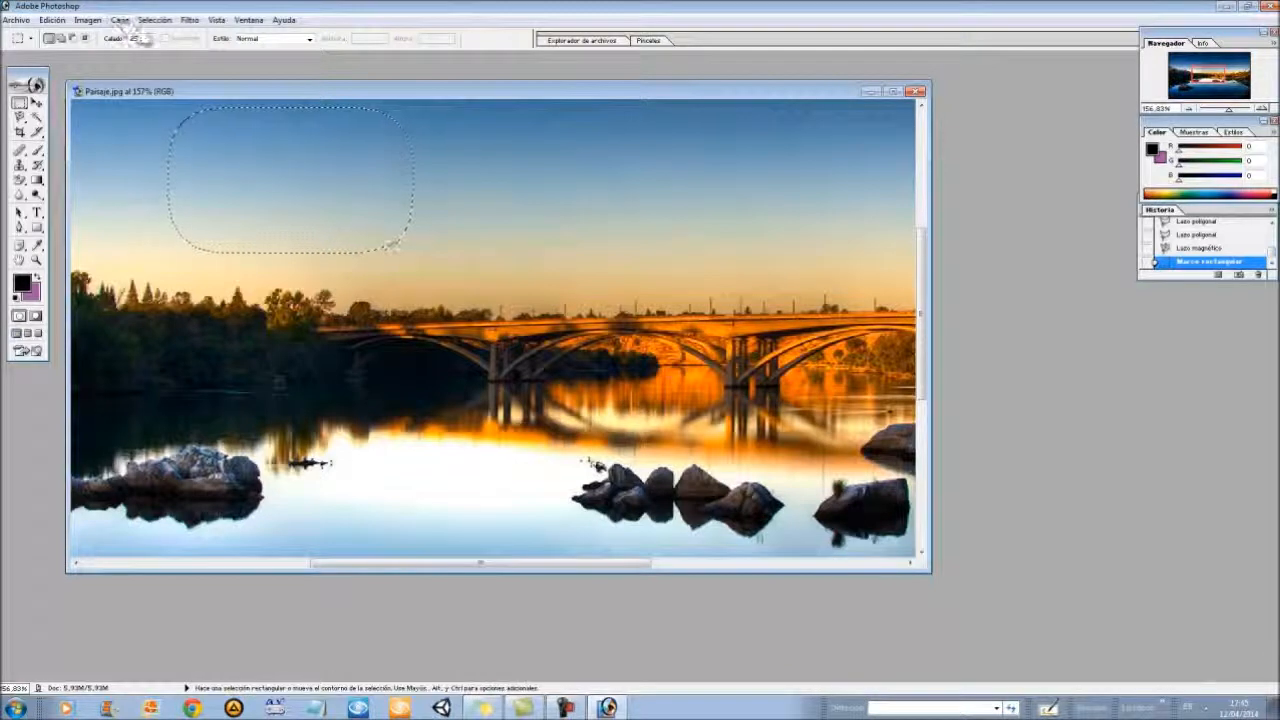
- Set the feathering to 0 px and make sharp-cornered rectangular selections in the sky above the trees
{"action": "left_click_drag", "start_coordinate": [139, 39], "coordinate": [95, 40]}
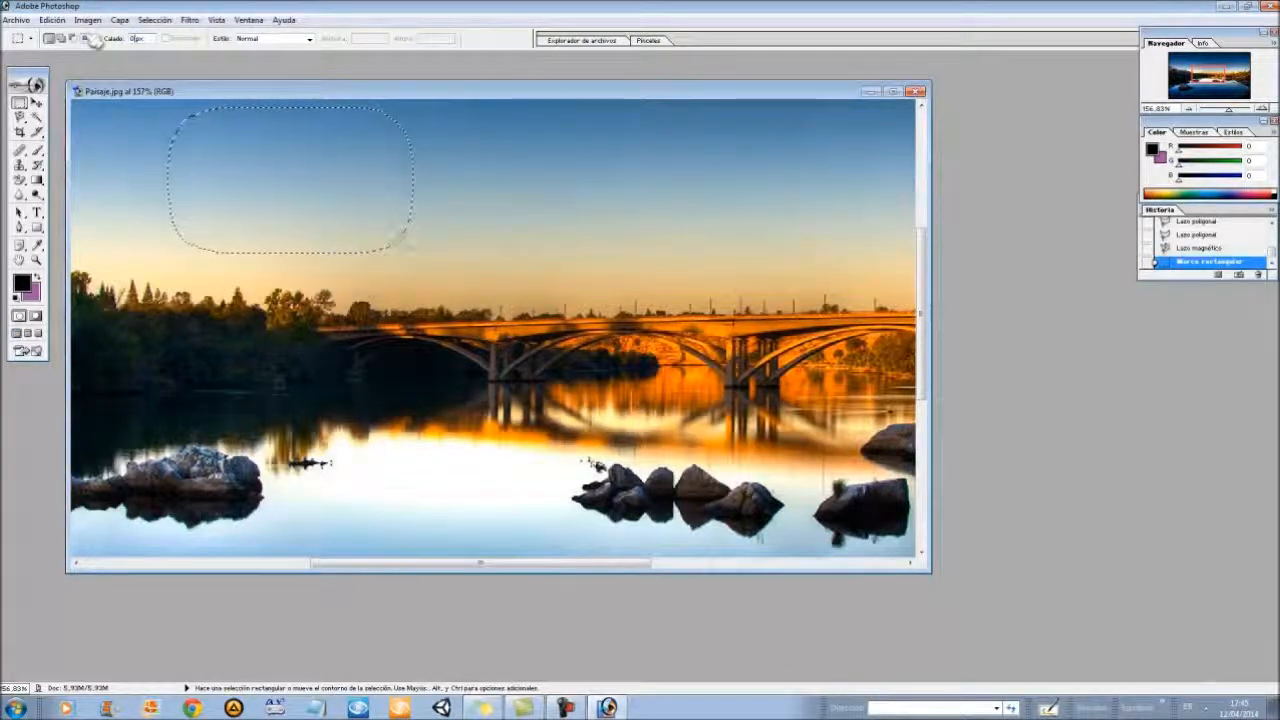
{"action": "type", "text": "0"}
{"action": "left_click_drag", "start_coordinate": [110, 148], "coordinate": [151, 201]}
{"action": "left_click_drag", "start_coordinate": [225, 165], "coordinate": [409, 251]}
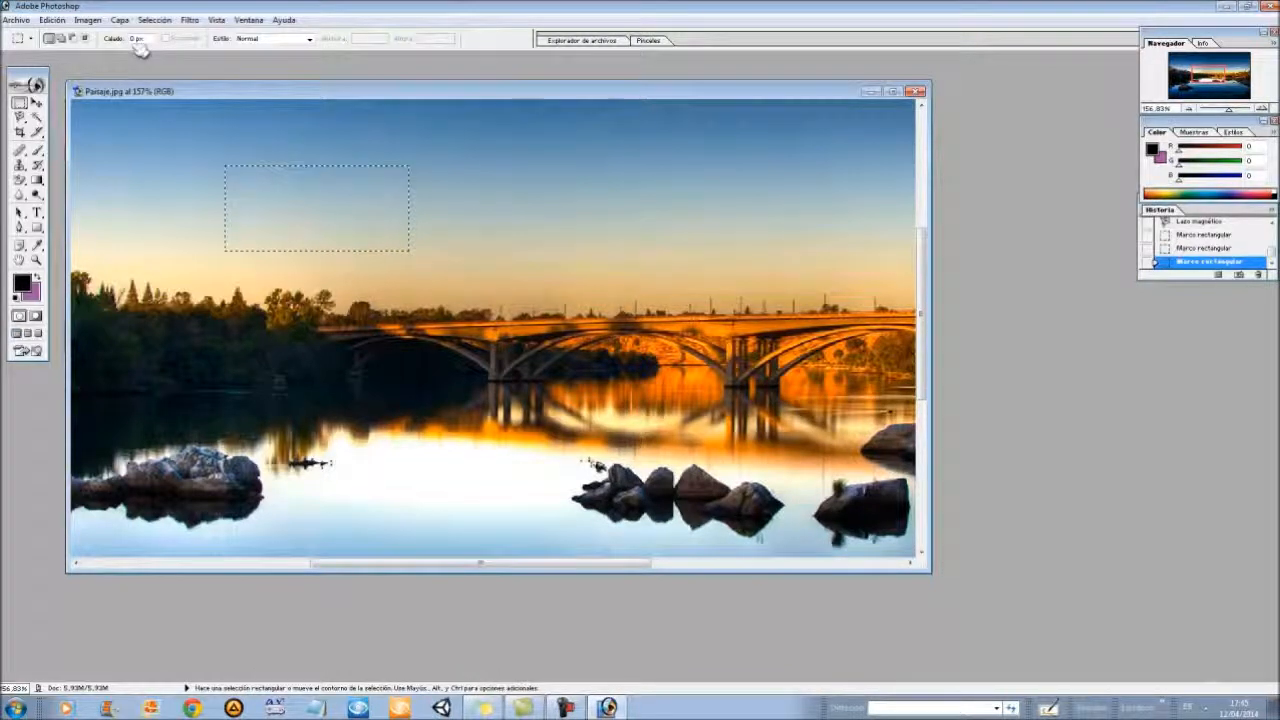
- Replace the selection with a nearly square Marco rectangular area of sky just above the bridge
{"action": "left_click", "coordinate": [35, 104]}
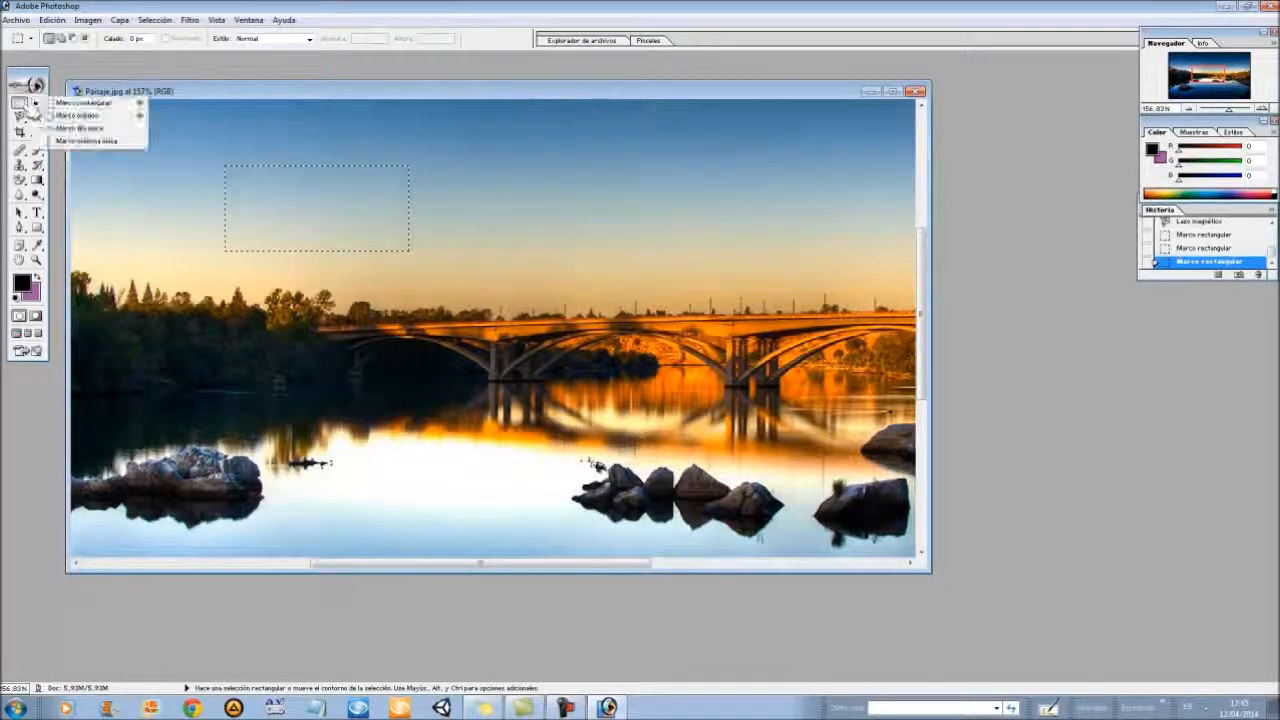
{"action": "left_click", "coordinate": [75, 103]}
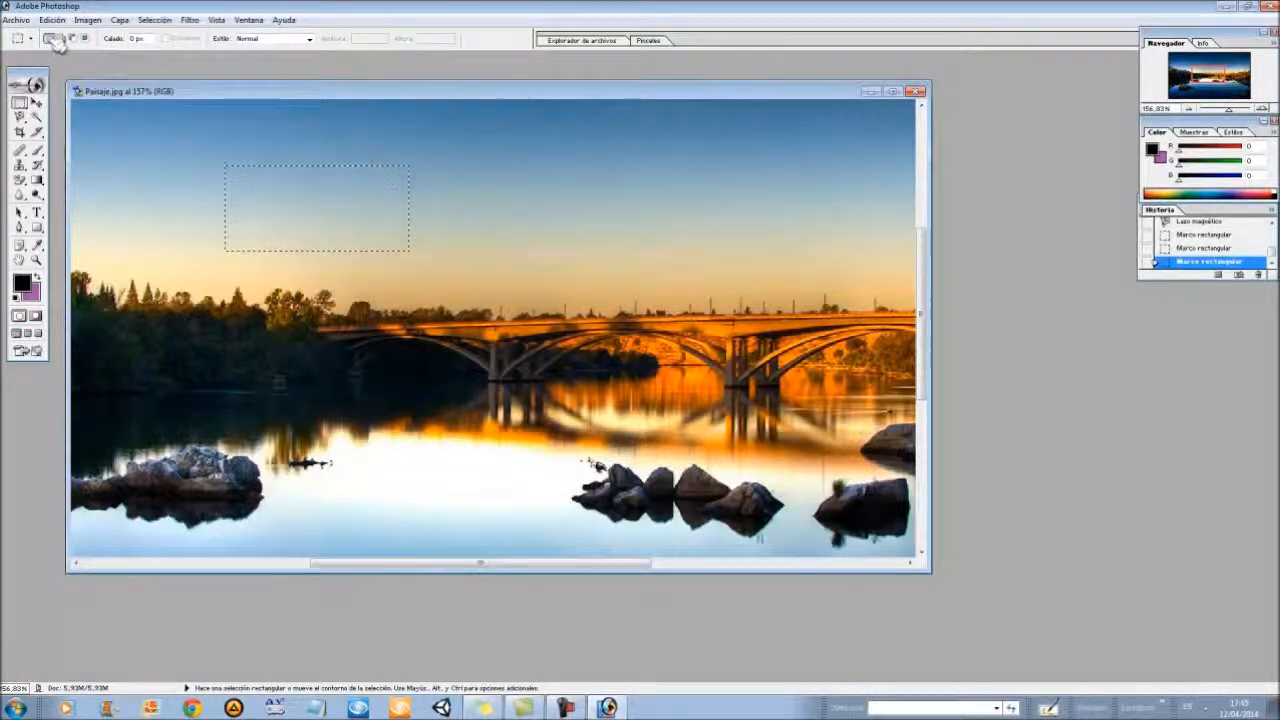
{"action": "left_click_drag", "start_coordinate": [457, 157], "coordinate": [627, 287]}
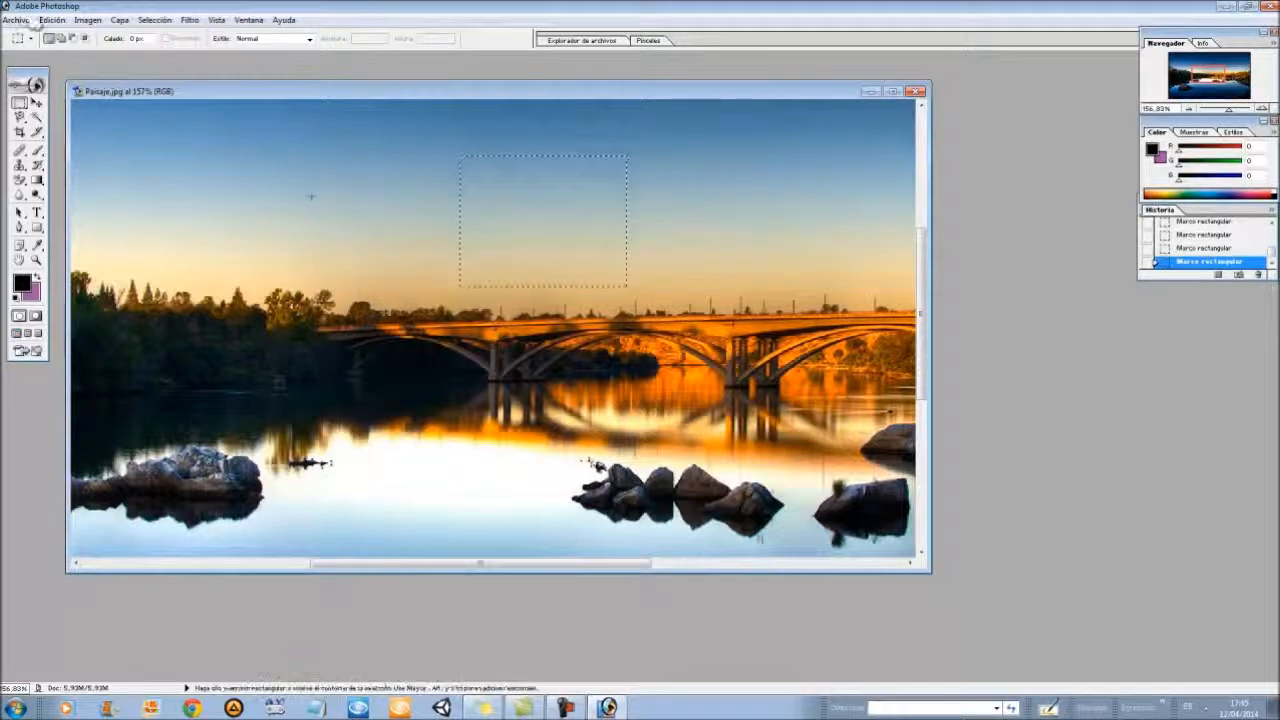
- Select a rectangle of sky above the trees and extend it across the sky by adding further Marco rectangular areas
{"action": "left_click", "coordinate": [61, 38]}
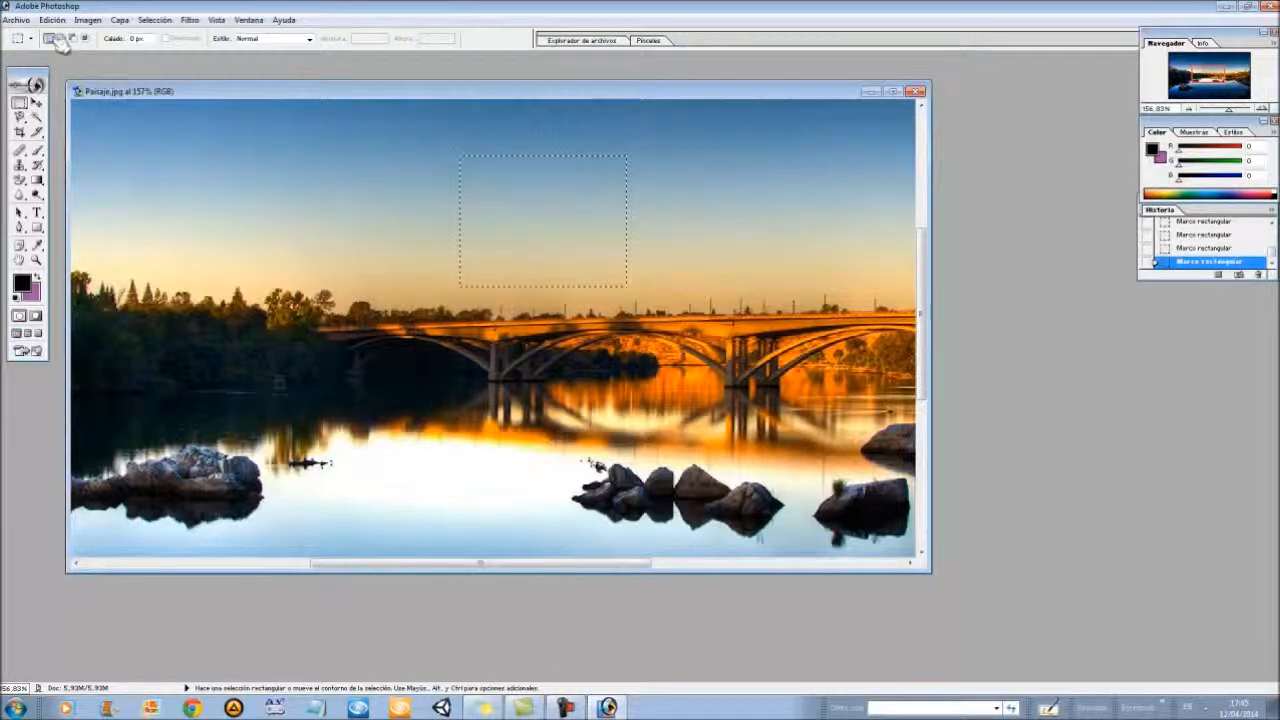
{"action": "left_click_drag", "start_coordinate": [405, 254], "coordinate": [204, 162]}
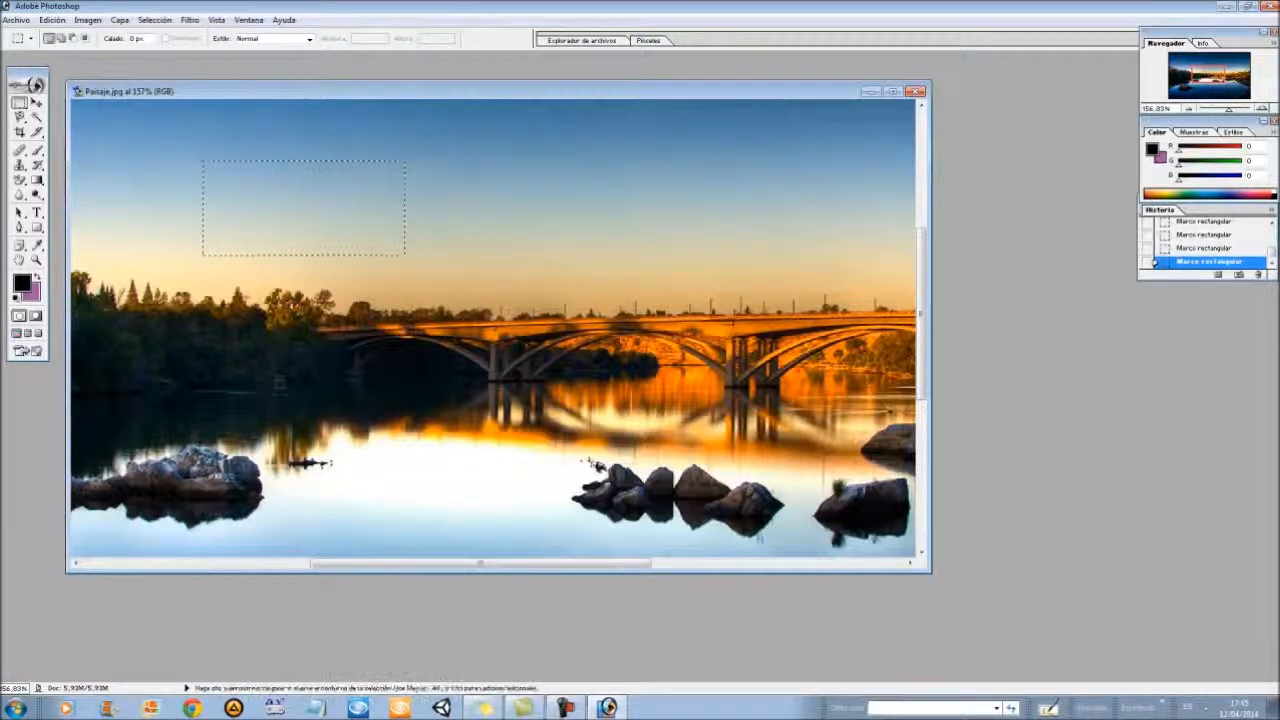
{"action": "left_click", "coordinate": [61, 38]}
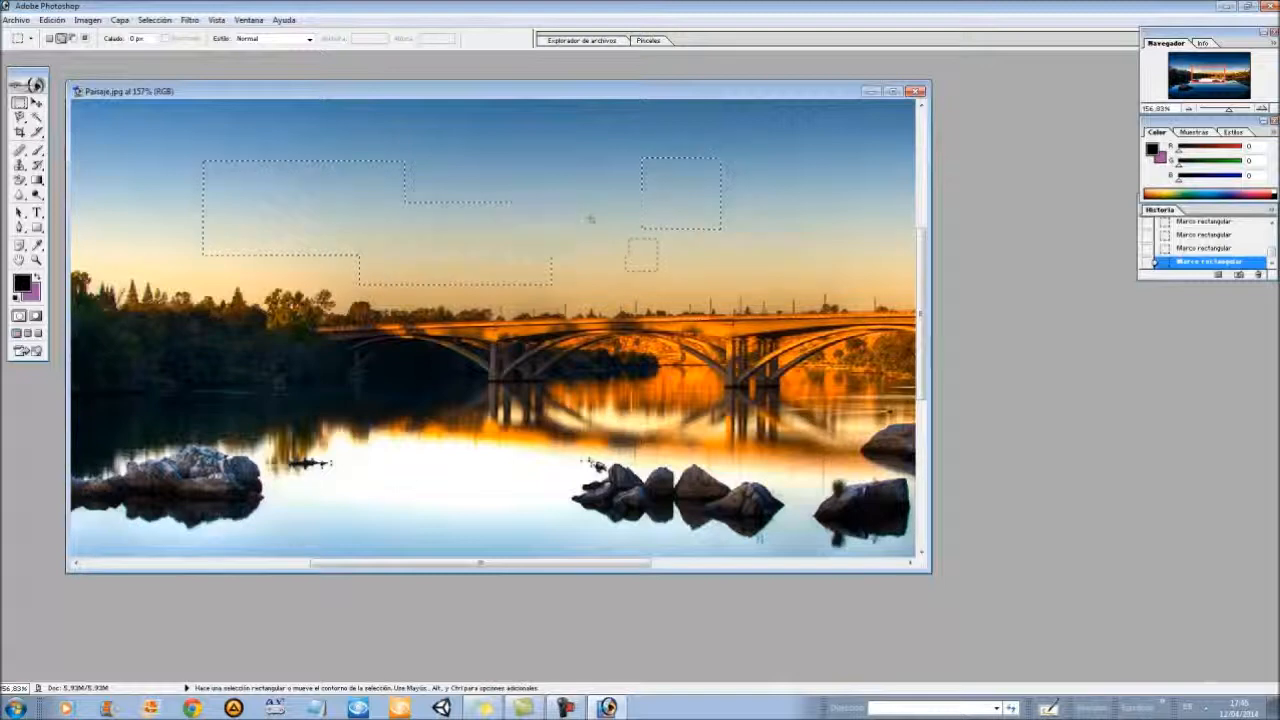
{"action": "left_click_drag", "start_coordinate": [590, 218], "coordinate": [505, 185]}
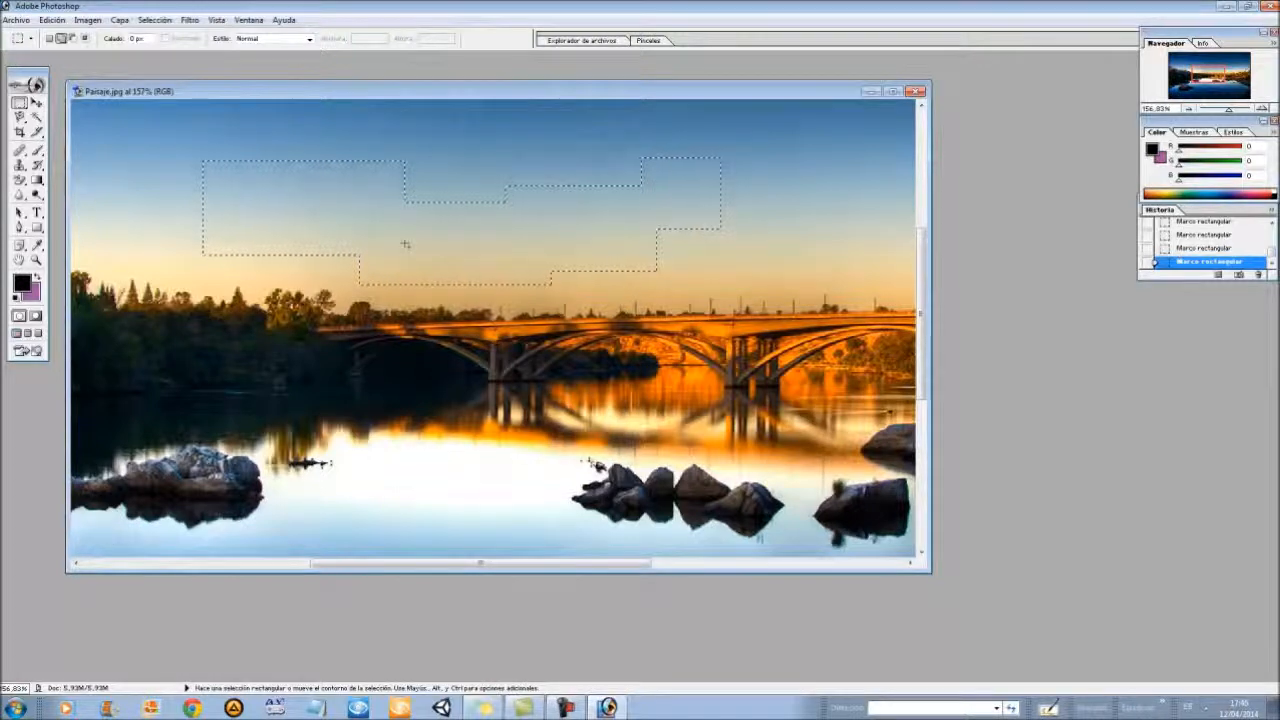
- Subtract three small rectangles from the sky selection: two notches in its upper edge and one enclosed hole
{"action": "left_click", "coordinate": [73, 39]}
{"action": "left_click_drag", "start_coordinate": [284, 230], "coordinate": [282, 230]}
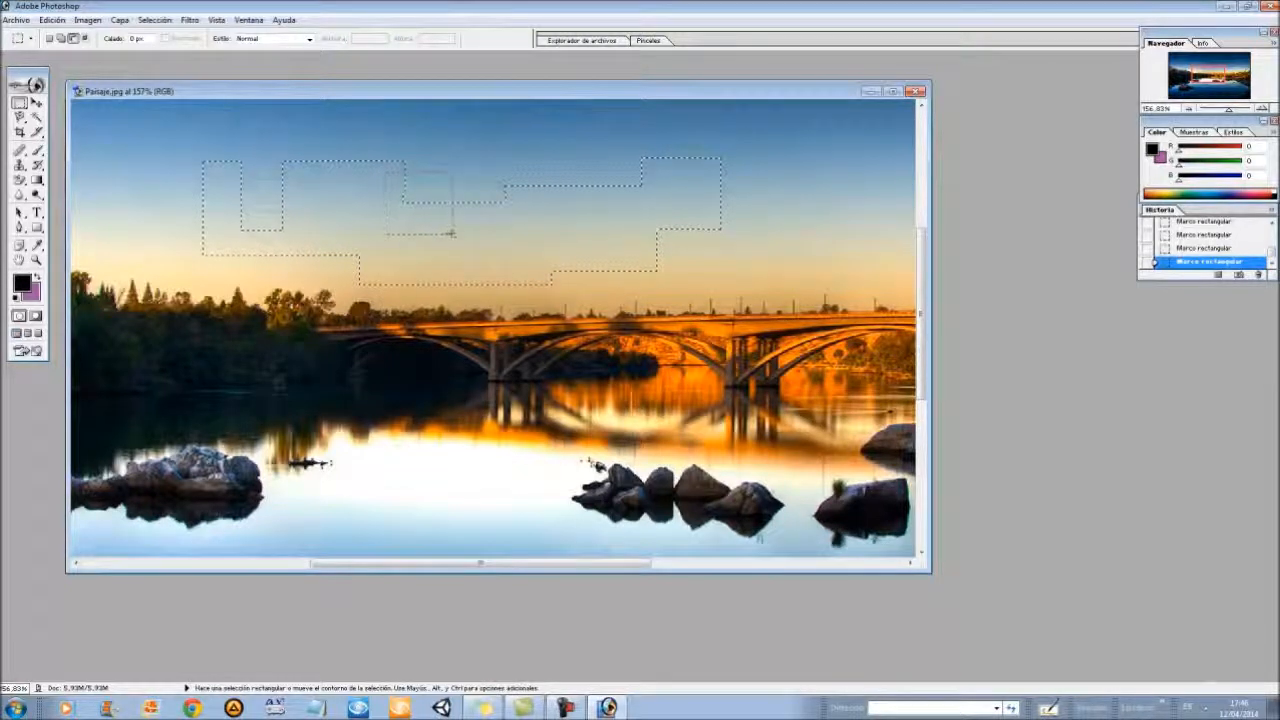
{"action": "left_click_drag", "start_coordinate": [452, 233], "coordinate": [452, 233]}
{"action": "left_click_drag", "start_coordinate": [585, 243], "coordinate": [589, 245]}
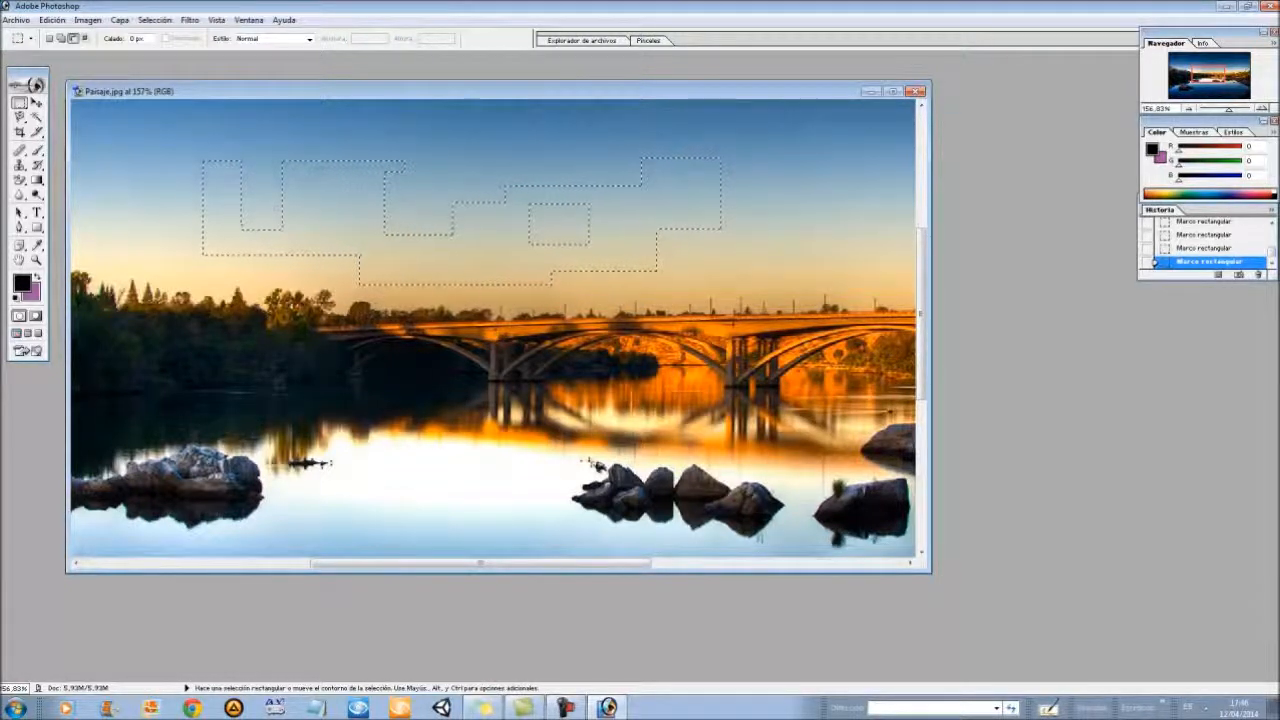
- Intersect the sky selection with a Marco rectangular area so that only a small, nearly square region stays selected
{"action": "left_click", "coordinate": [85, 38]}
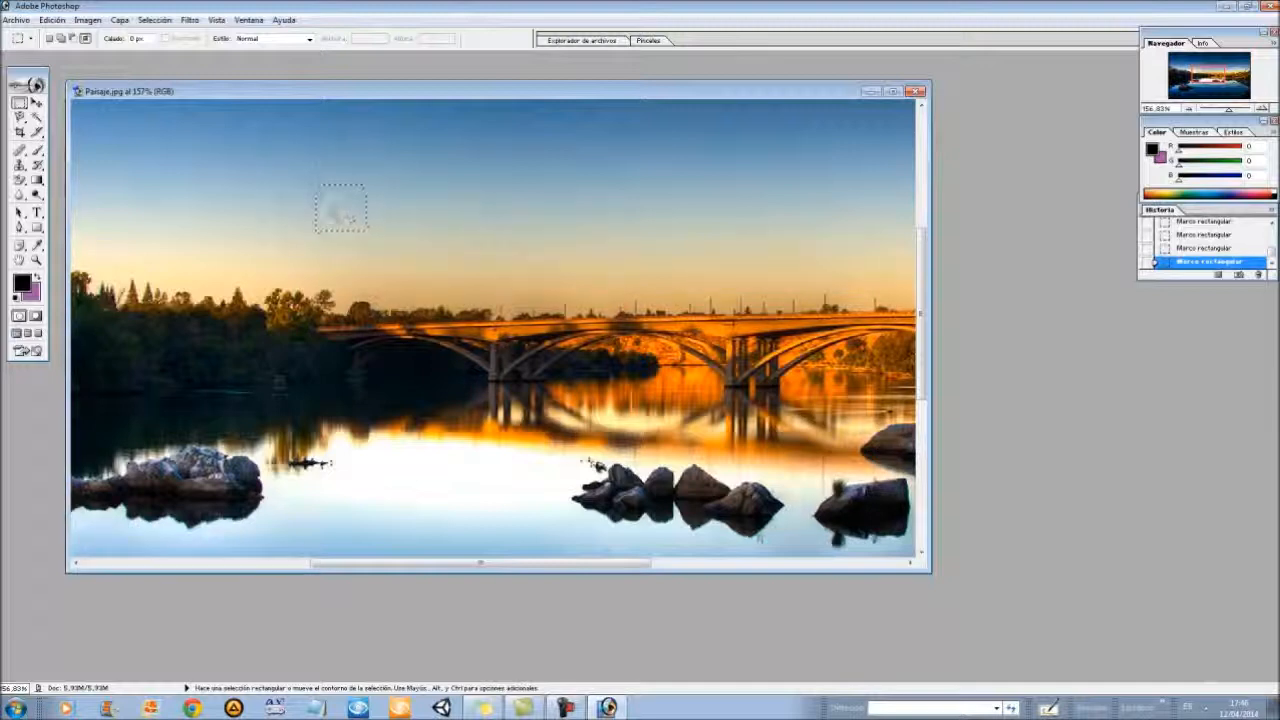
{"action": "left_click", "coordinate": [85, 39]}
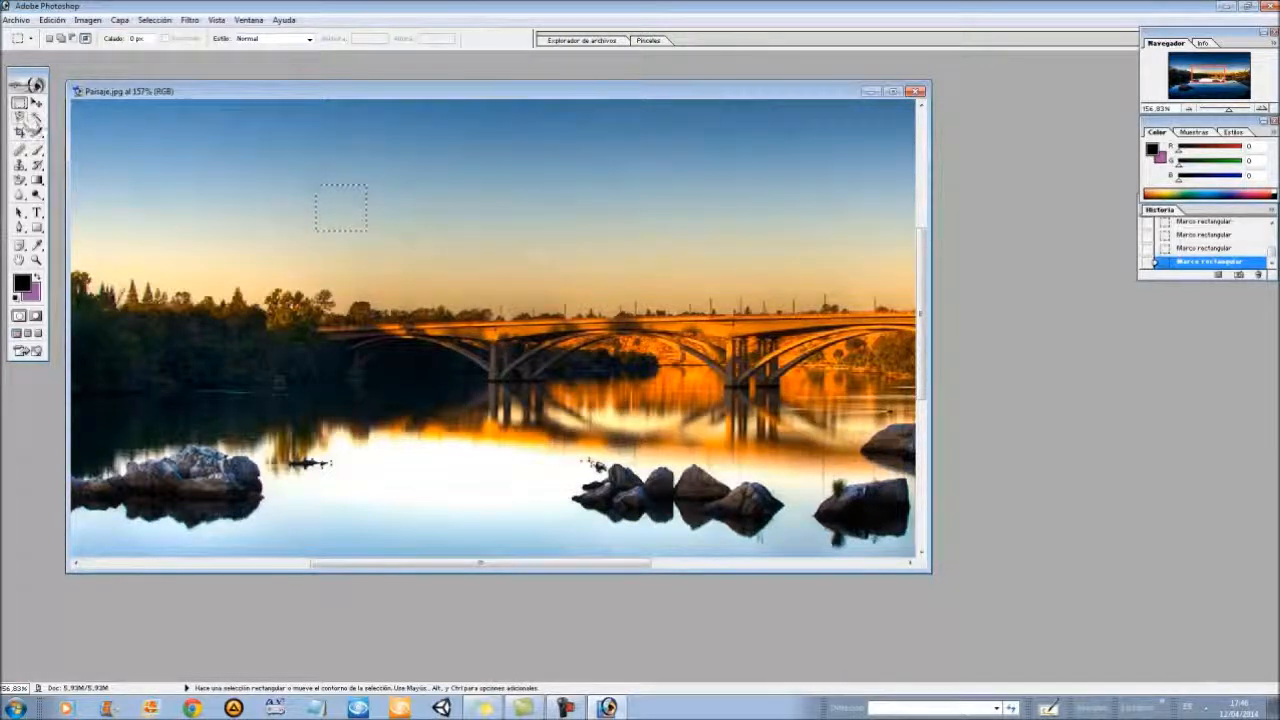
{"action": "left_click", "coordinate": [28, 106]}
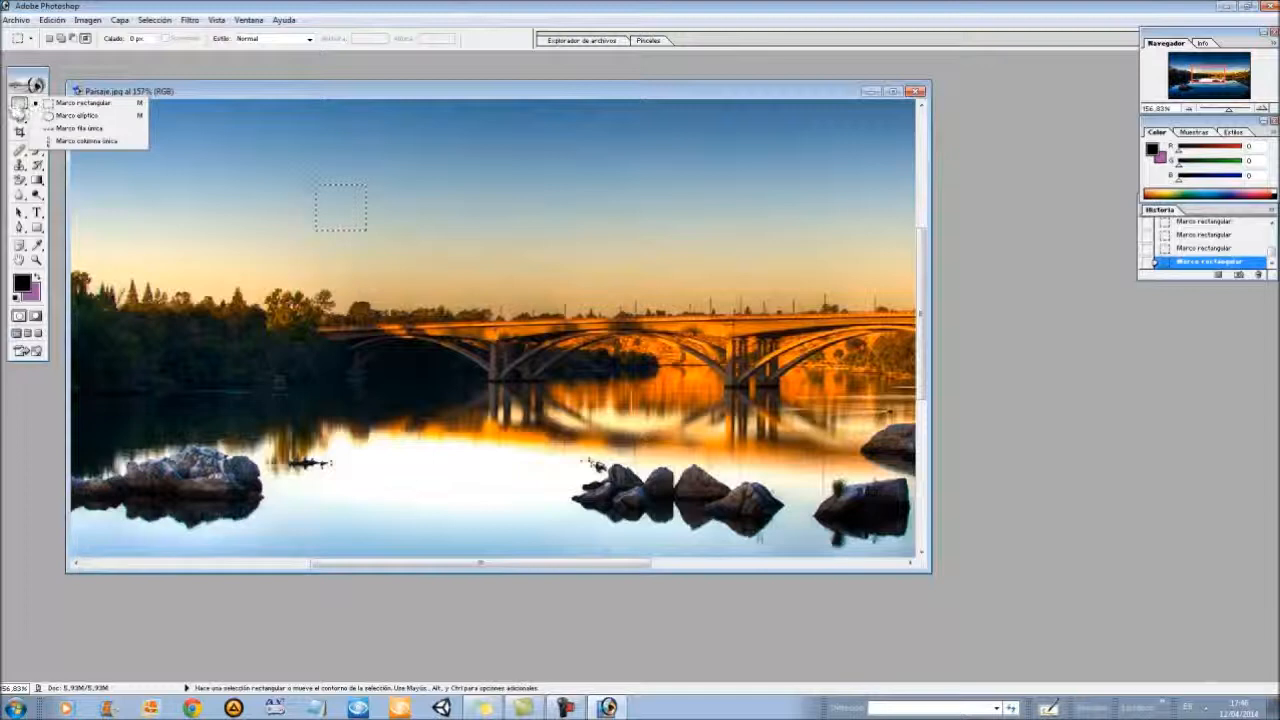
{"action": "left_click", "coordinate": [22, 113]}
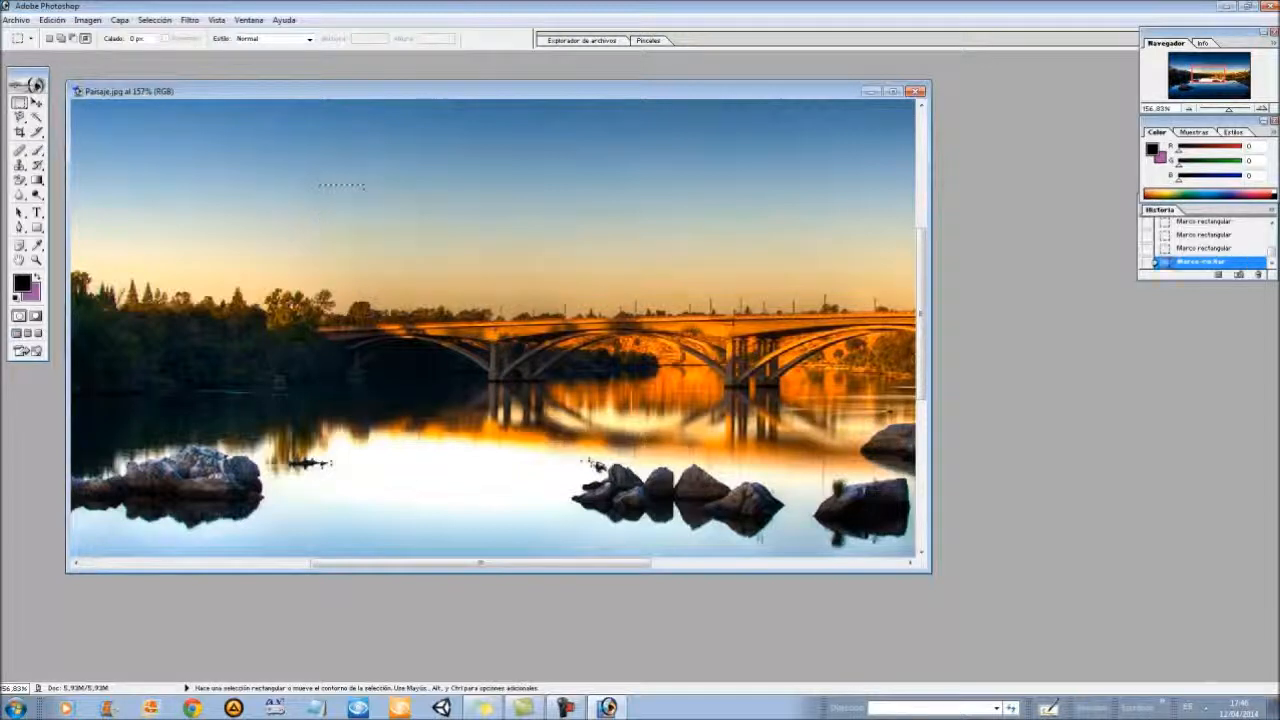
- Clear the selection, delete a new Marco rectangular area of the upper sky to the background color, and view that color's settings
{"action": "scroll", "coordinate": [478, 202], "scroll_direction": "up", "scroll_amount": 5}
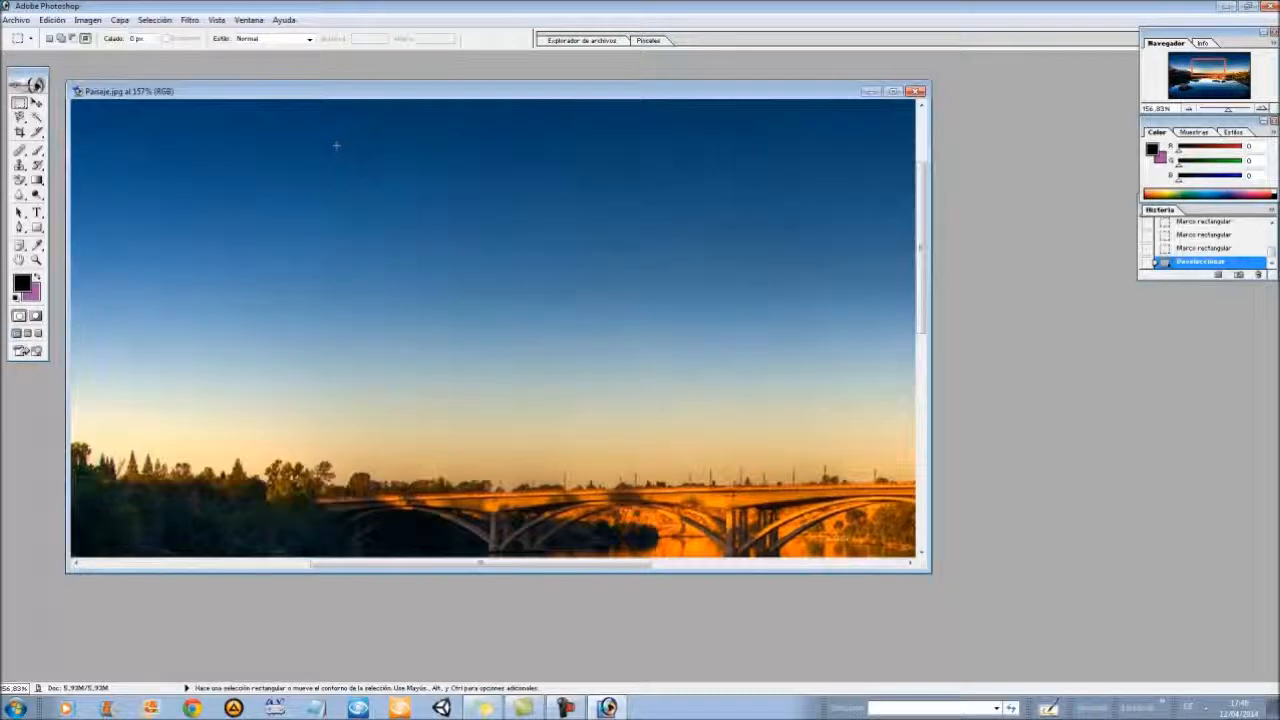
{"action": "scroll", "coordinate": [336, 146], "scroll_direction": "up", "scroll_amount": 2}
{"action": "left_click_drag", "start_coordinate": [307, 210], "coordinate": [573, 378]}
{"action": "key", "text": "Delete"}
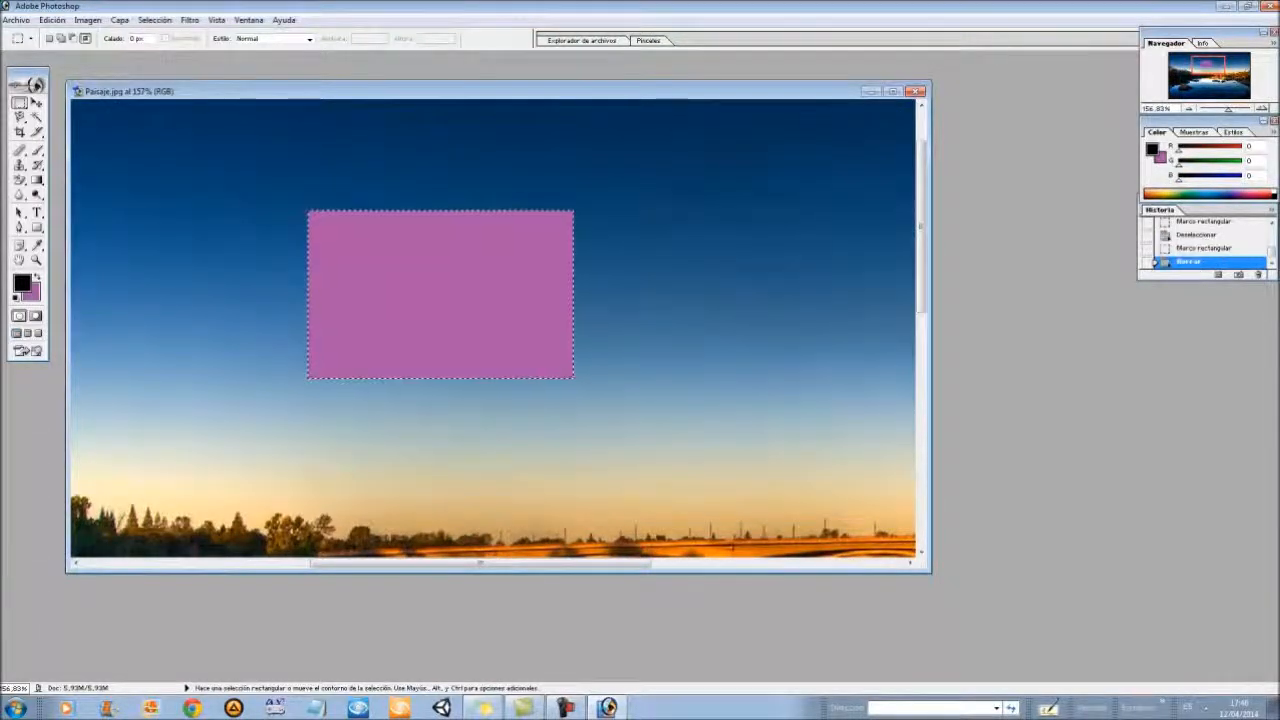
{"action": "left_click", "coordinate": [32, 293]}
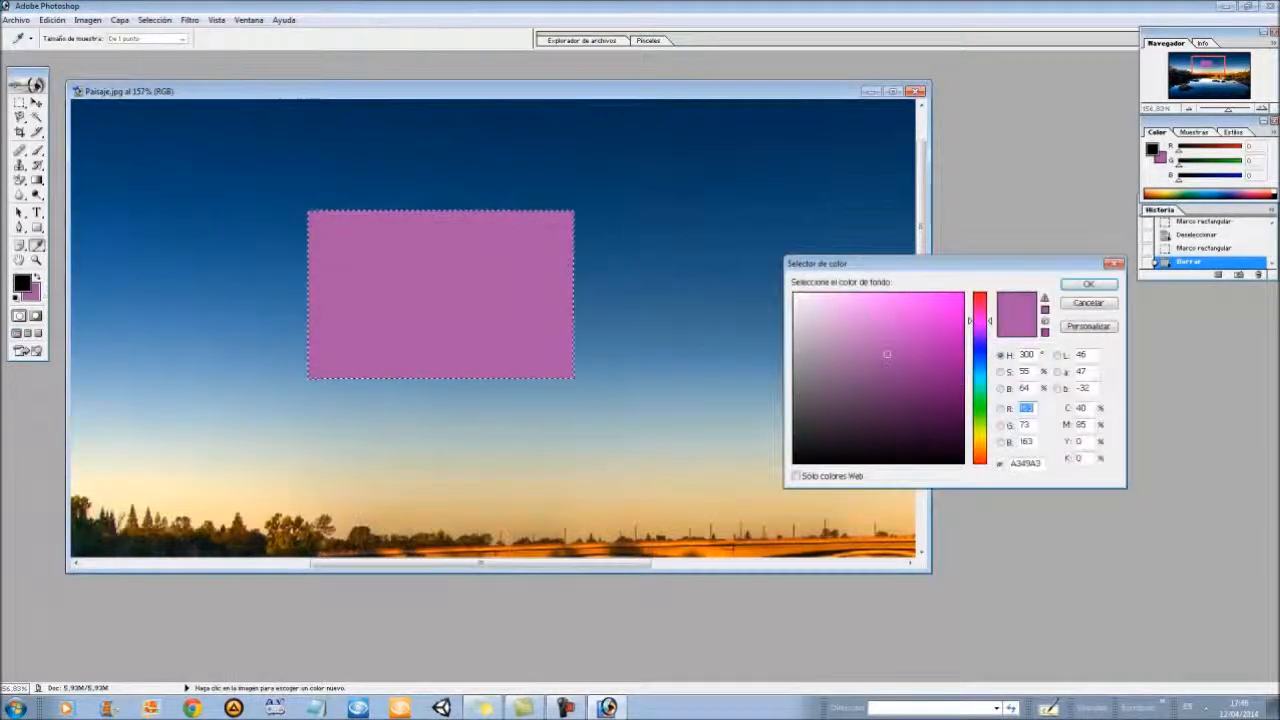
{"action": "left_click", "coordinate": [1116, 264]}
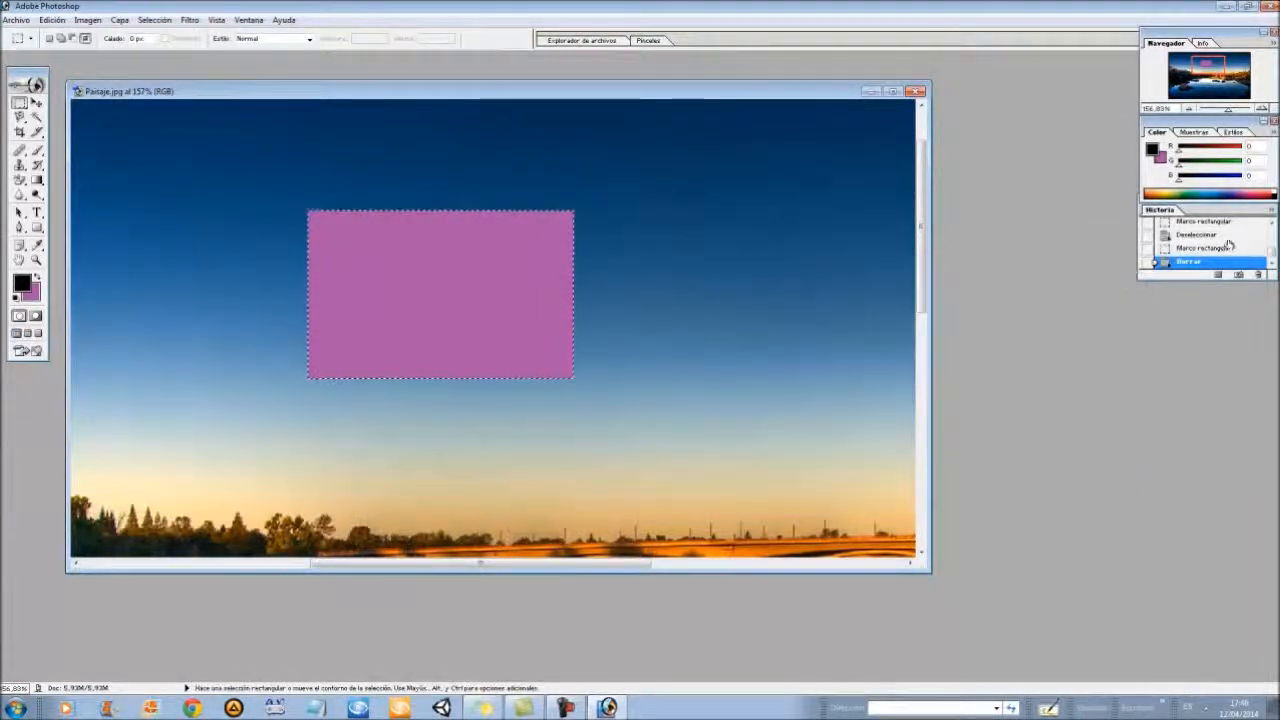
- Revert the image to its originally opened Paisaje.jpg state in the history
{"action": "scroll", "coordinate": [1270, 253], "scroll_direction": "up", "scroll_amount": 3}
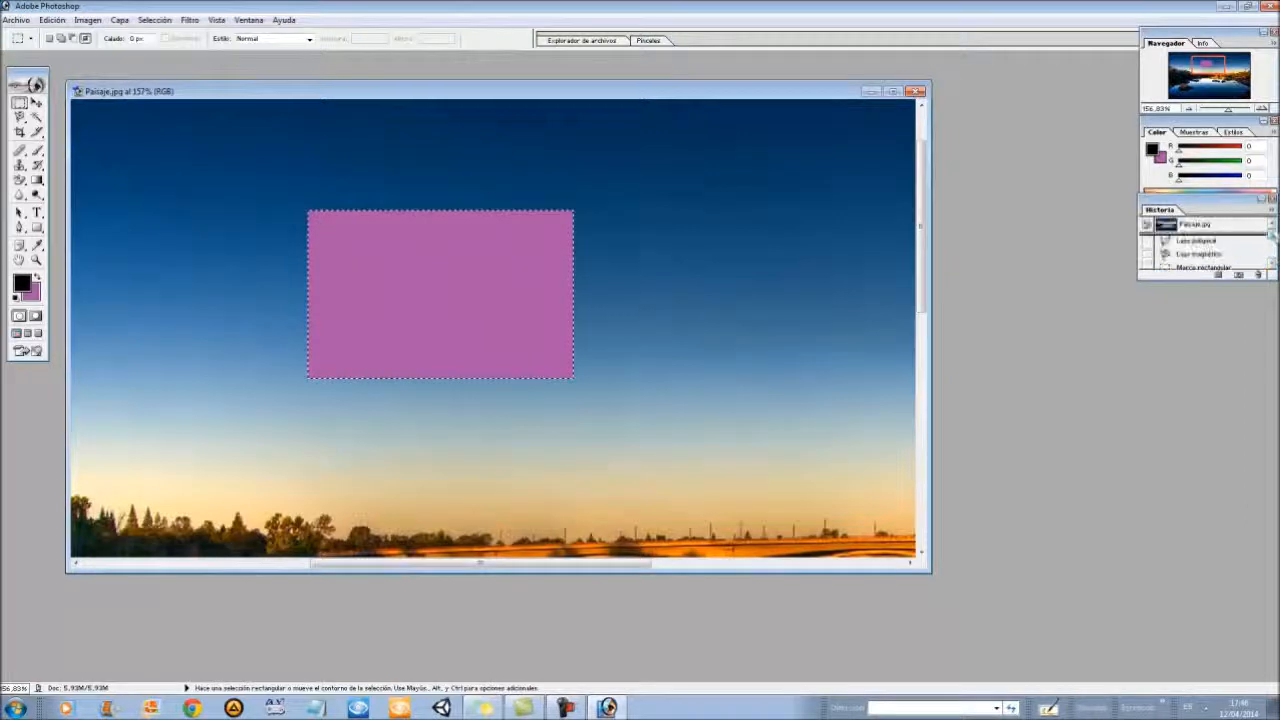
{"action": "left_click", "coordinate": [1222, 226]}
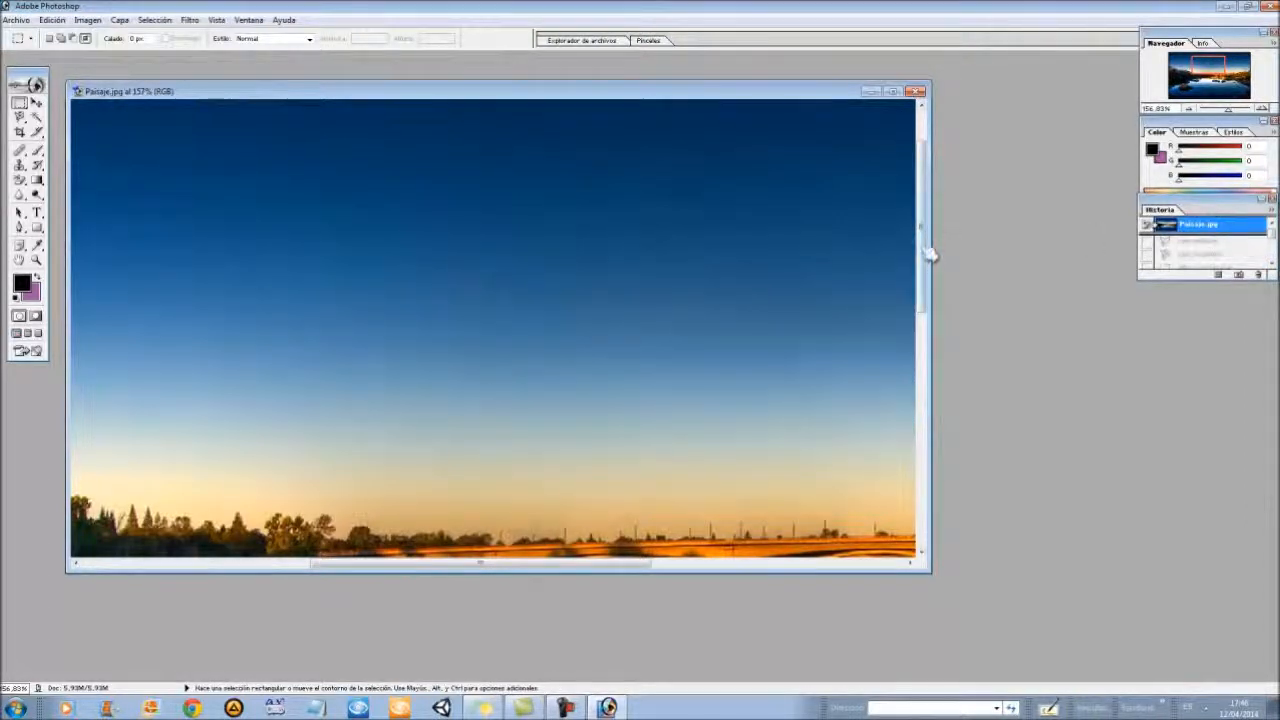
{"action": "double_click", "coordinate": [1180, 226]}
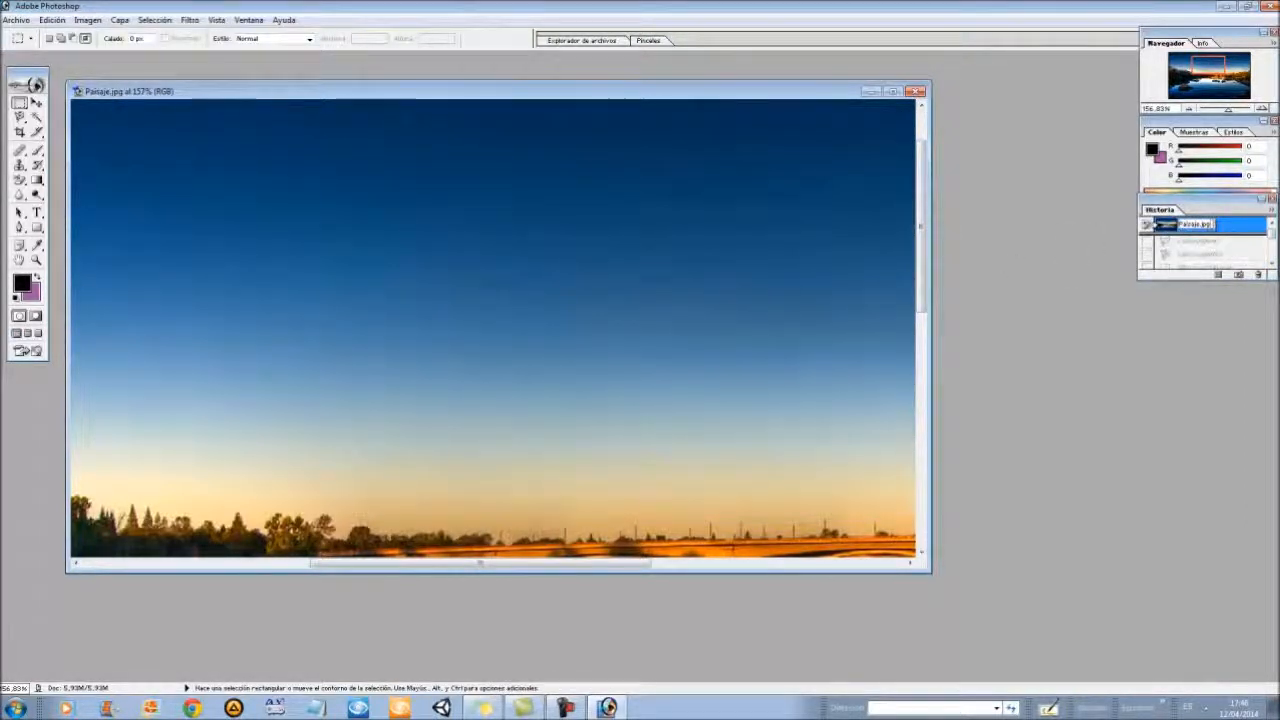
{"action": "left_click", "coordinate": [1219, 228]}
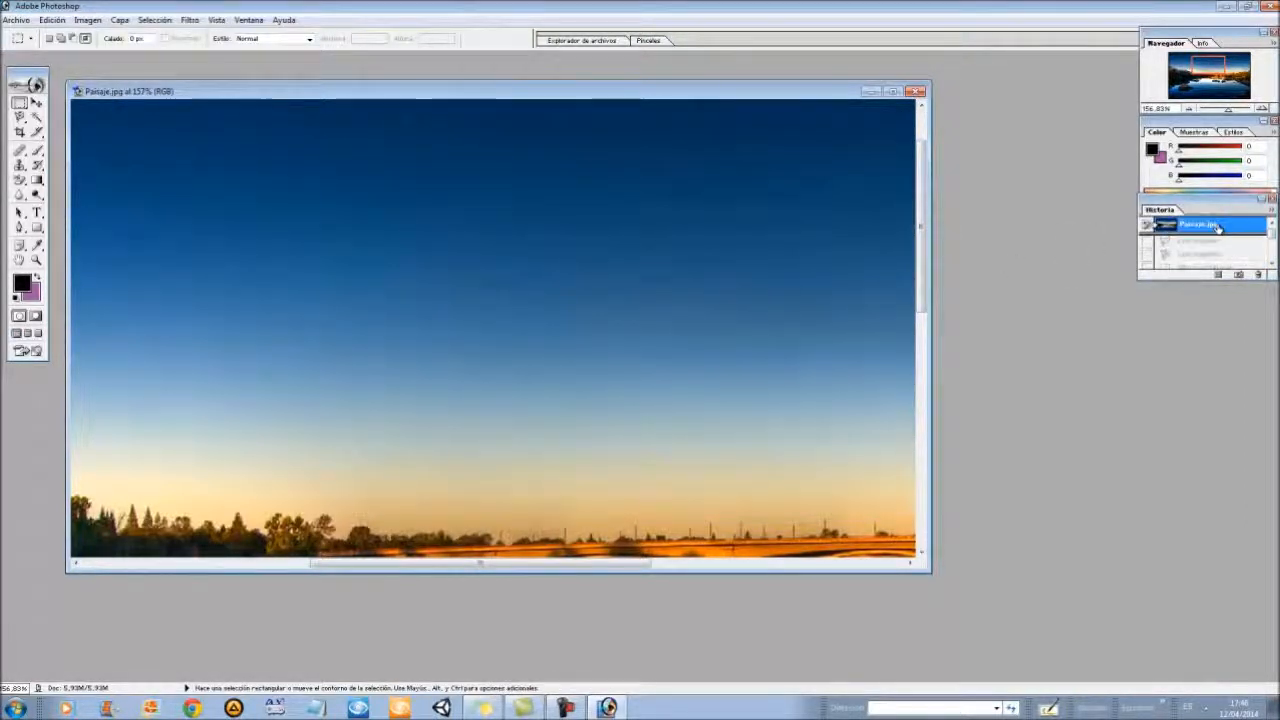
- Show the Capas palette and place it directly below Historia
{"action": "left_click", "coordinate": [255, 20]}
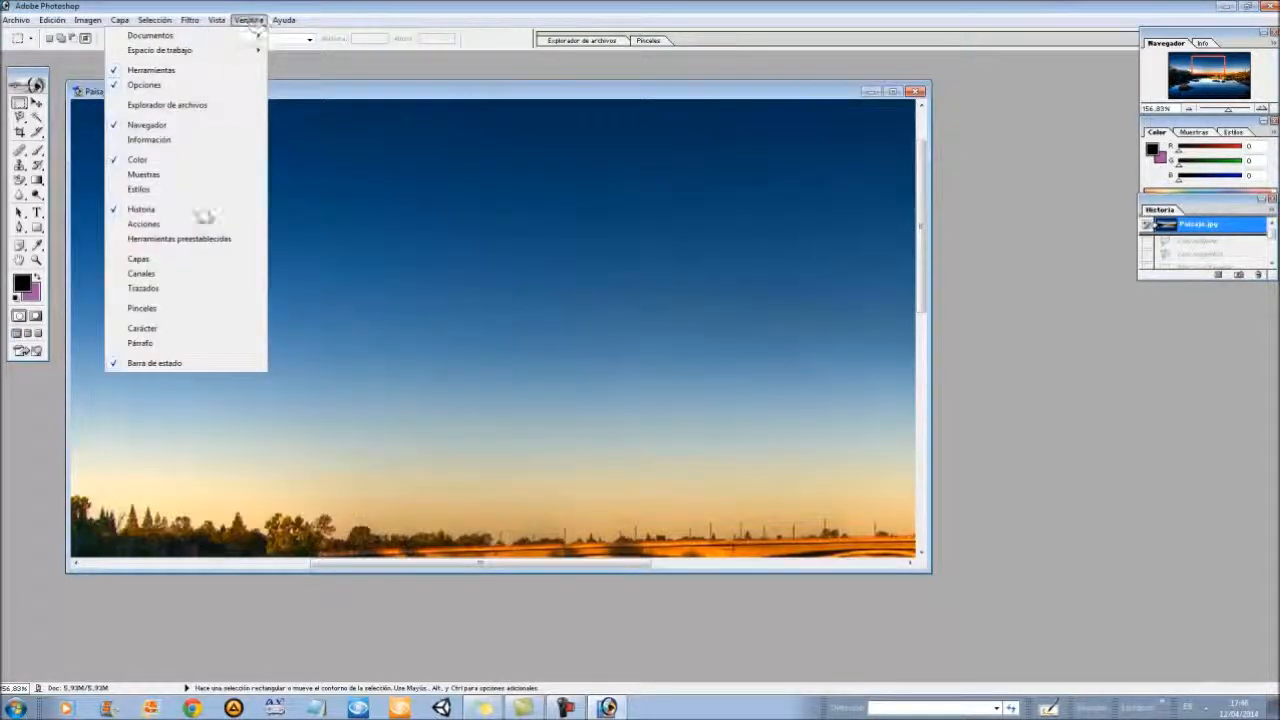
{"action": "left_click", "coordinate": [166, 262]}
{"action": "left_click_drag", "start_coordinate": [1045, 199], "coordinate": [1218, 292]}
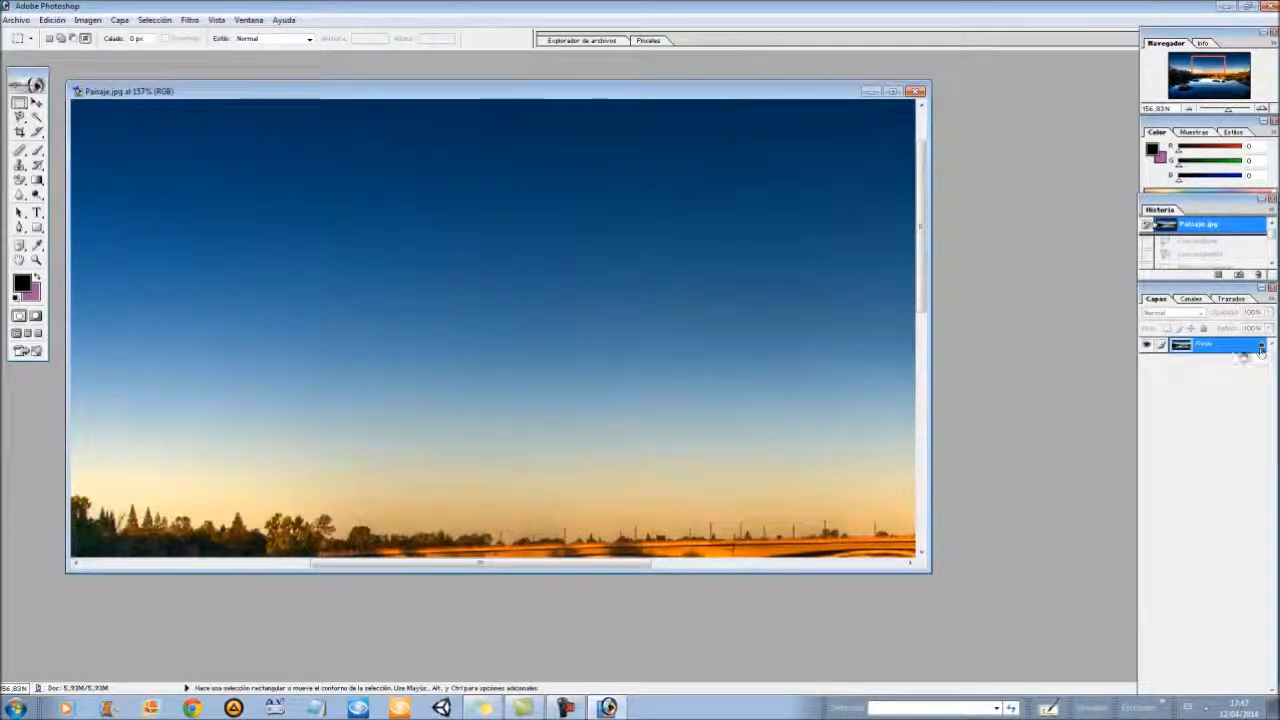
- Convert the background into the normal layer Capa 0 and delete a Marco rectangular area of the upper sky from it
{"action": "double_click", "coordinate": [1196, 347]}
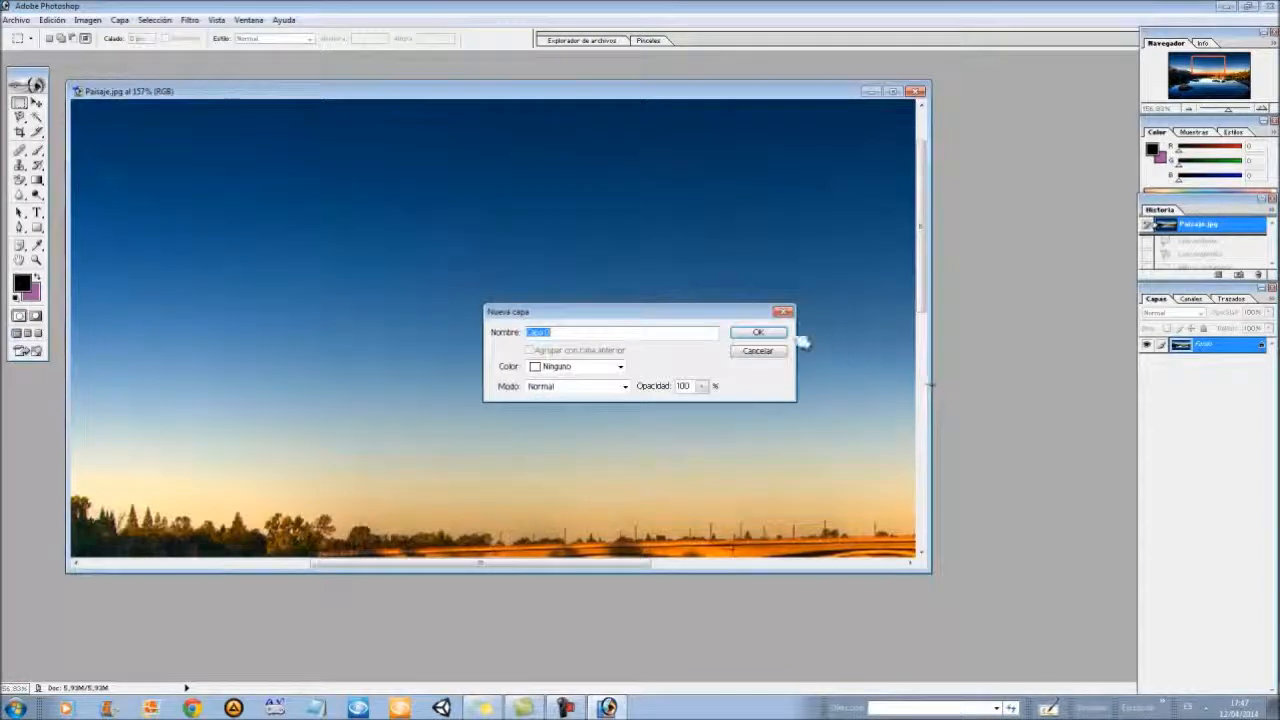
{"action": "left_click", "coordinate": [770, 335]}
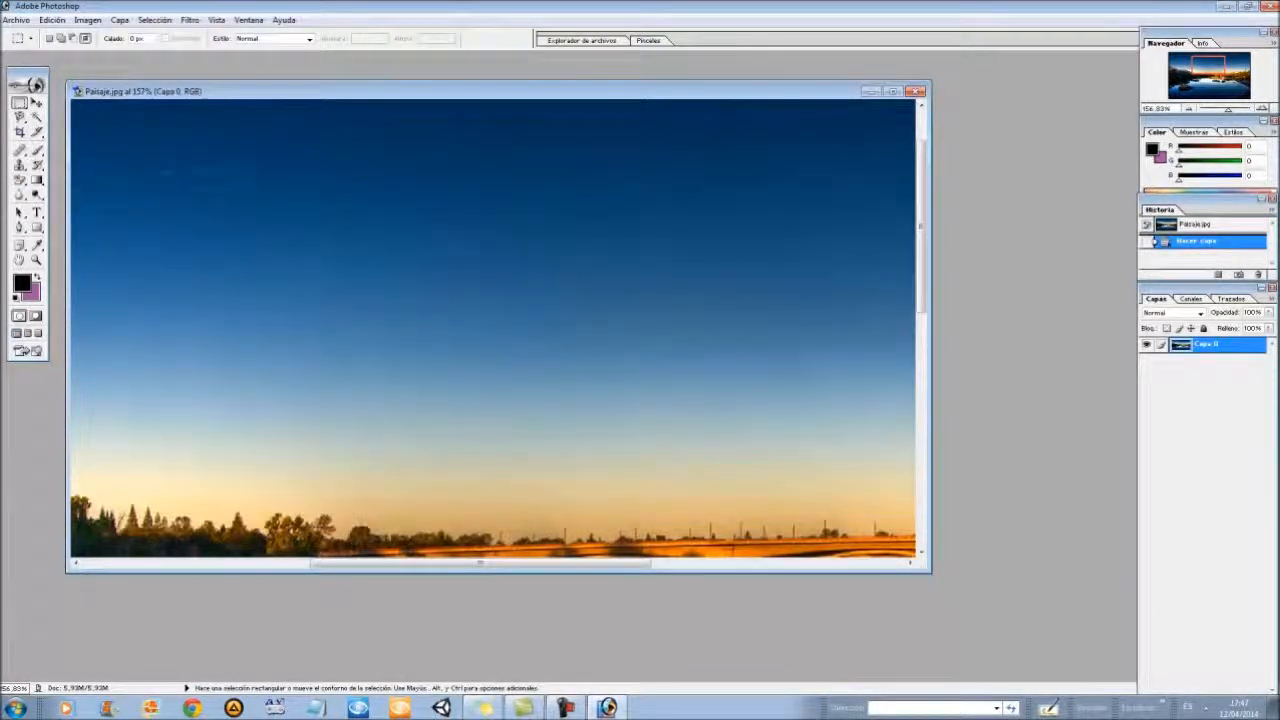
{"action": "left_click_drag", "start_coordinate": [160, 173], "coordinate": [418, 297]}
{"action": "key", "text": "Delete"}
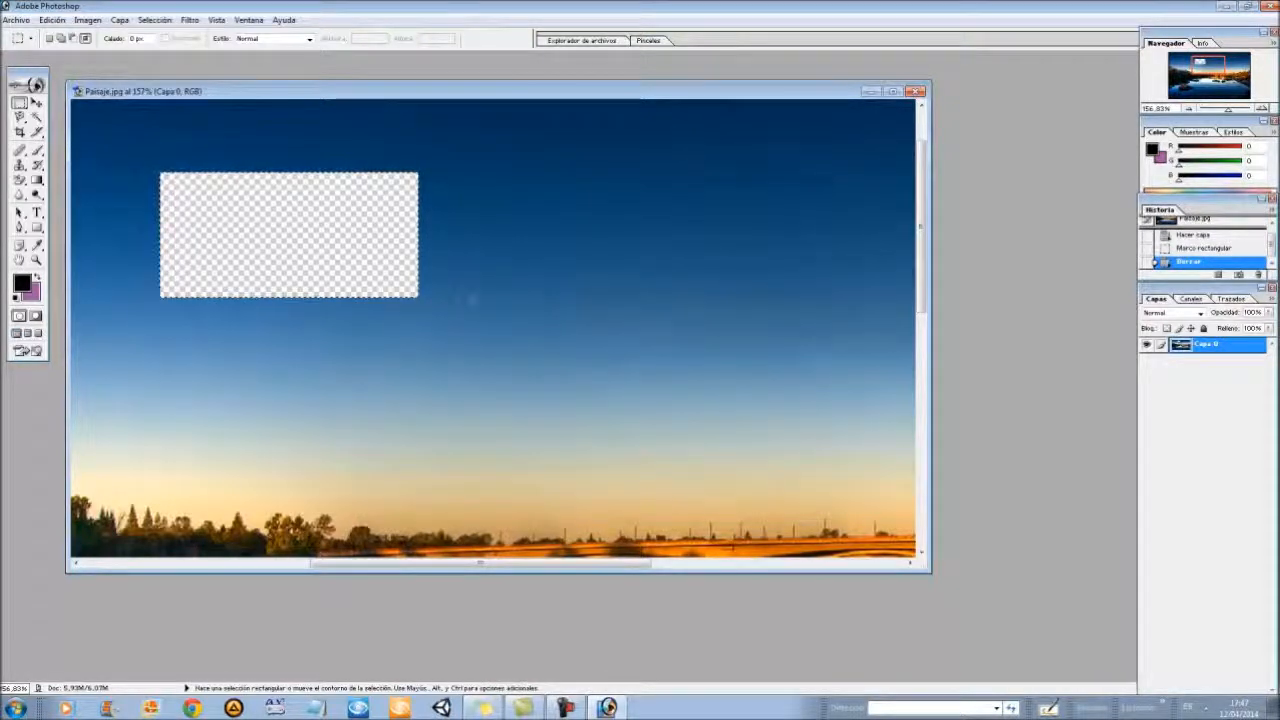
- Try to move the emptied selection with the Move tool, and shift Capa 0 down and to the right
{"action": "left_click", "coordinate": [36, 103]}
{"action": "left_click_drag", "start_coordinate": [229, 200], "coordinate": [306, 206]}
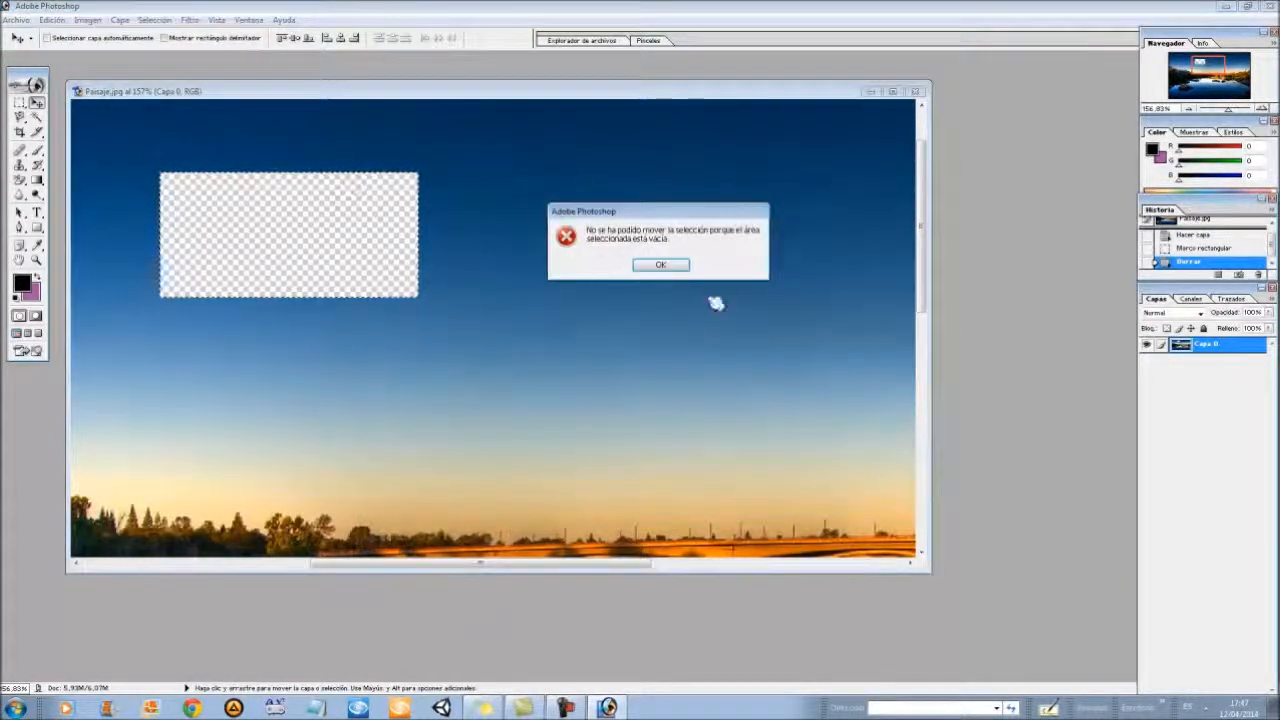
{"action": "left_click", "coordinate": [660, 265]}
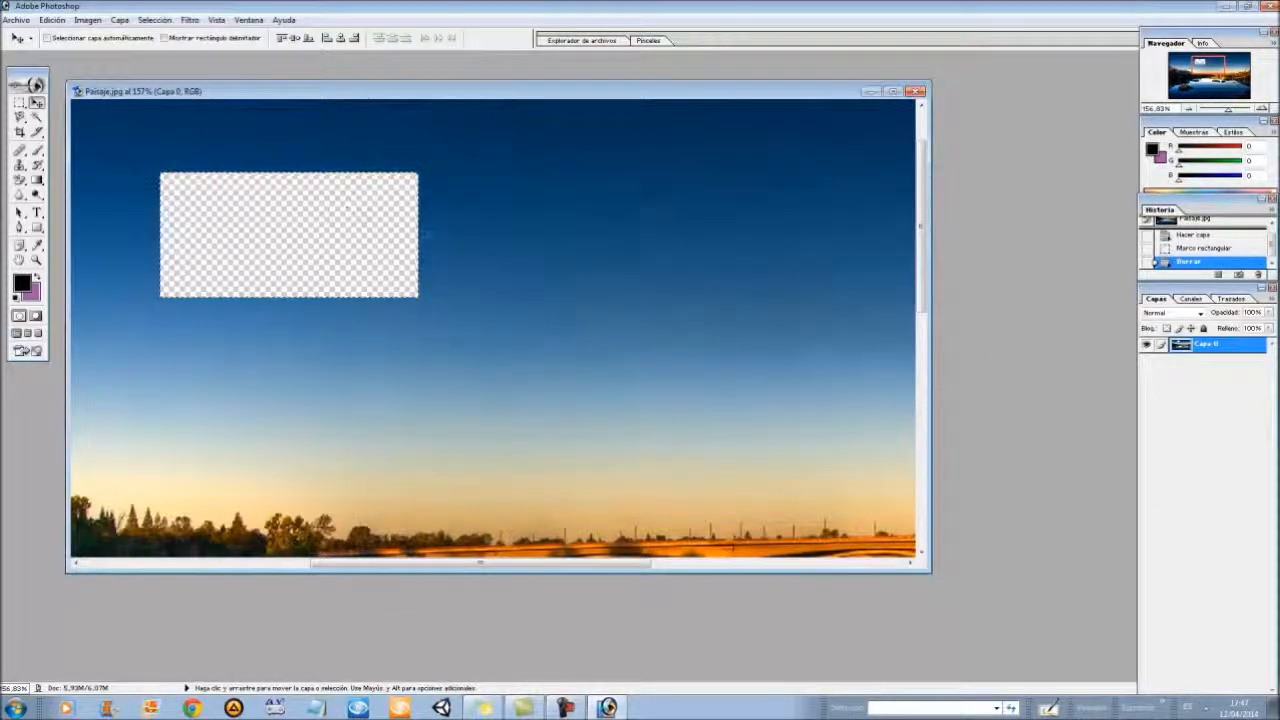
{"action": "left_click", "coordinate": [424, 234]}
{"action": "left_click", "coordinate": [673, 268]}
{"action": "left_click_drag", "start_coordinate": [673, 268], "coordinate": [702, 311]}
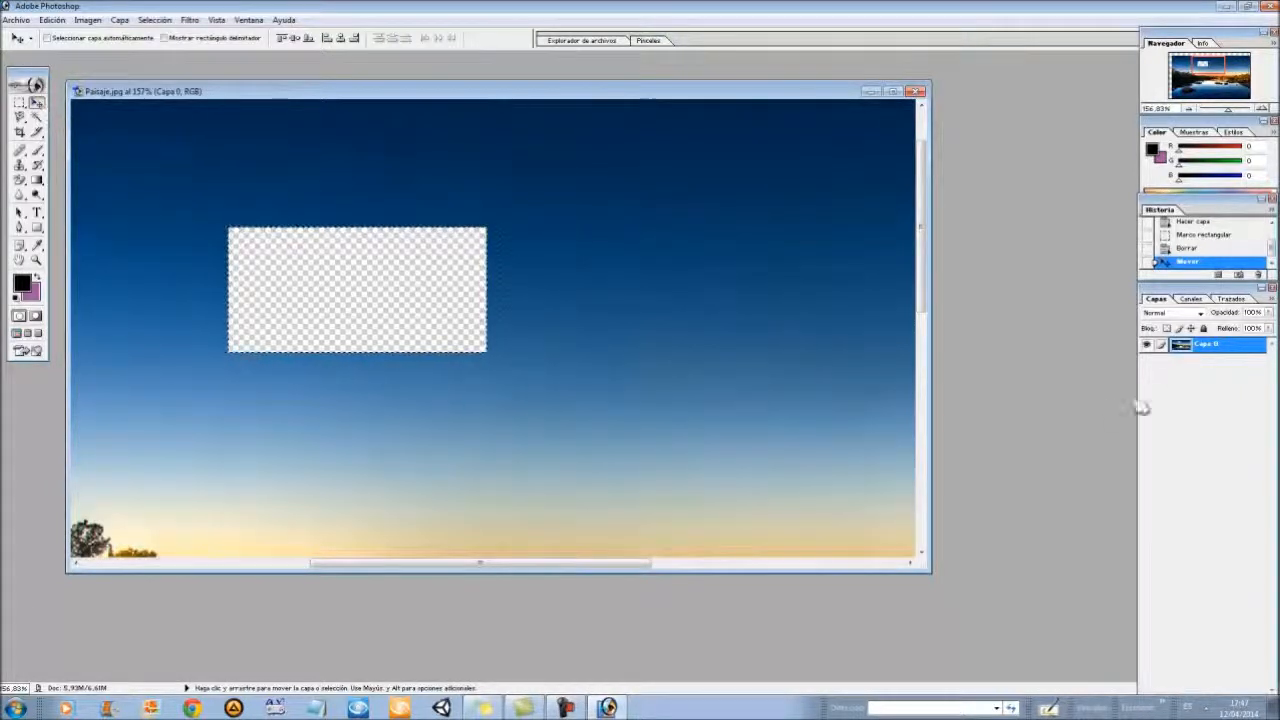
- Step back through the history to the original Paisaje.jpg state, discarding the layer's move, deletion and conversion
{"action": "double_click", "coordinate": [1205, 344]}
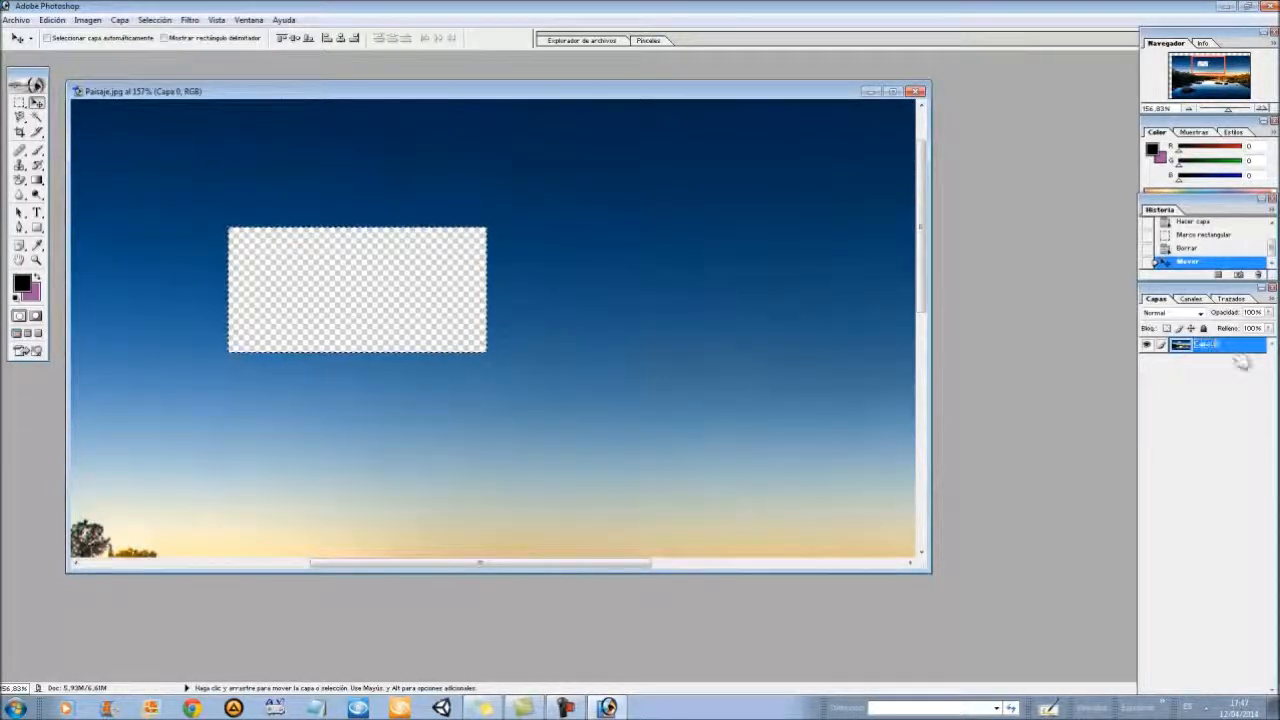
{"action": "left_click", "coordinate": [1203, 249]}
{"action": "left_click", "coordinate": [1201, 236]}
{"action": "scroll", "coordinate": [1201, 239], "scroll_direction": "up", "scroll_amount": 1}
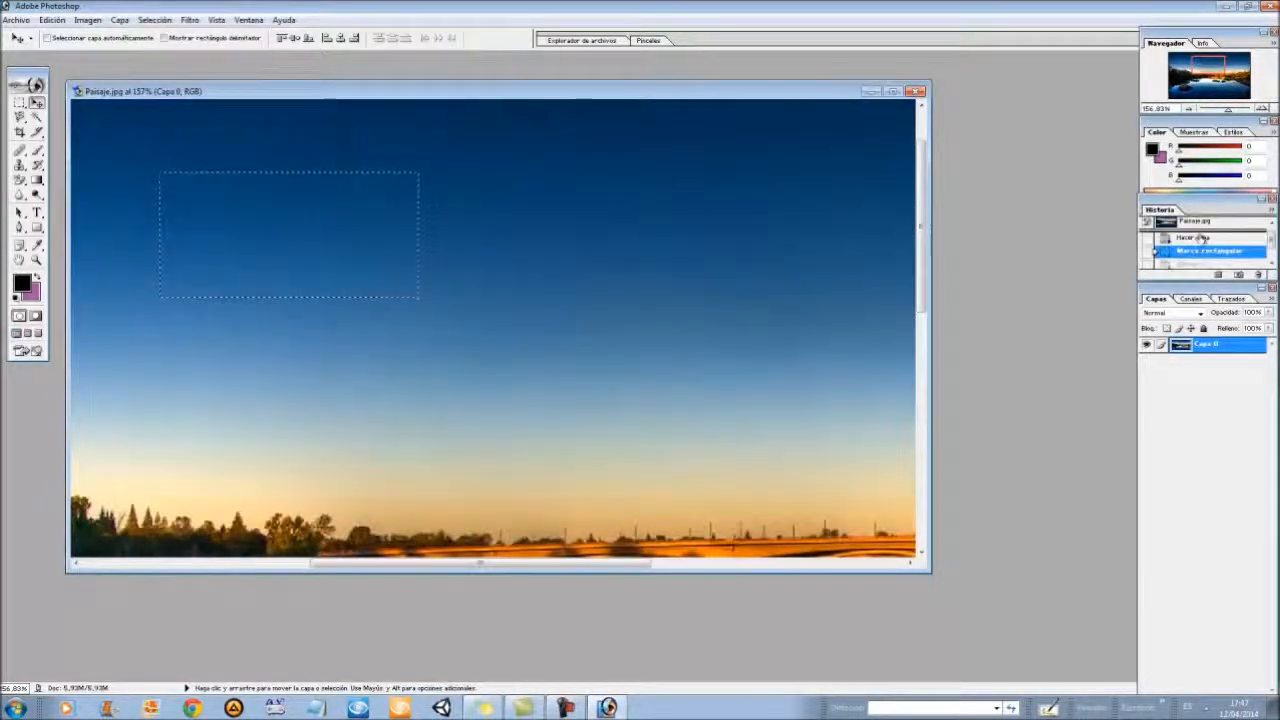
{"action": "left_click", "coordinate": [1198, 222]}
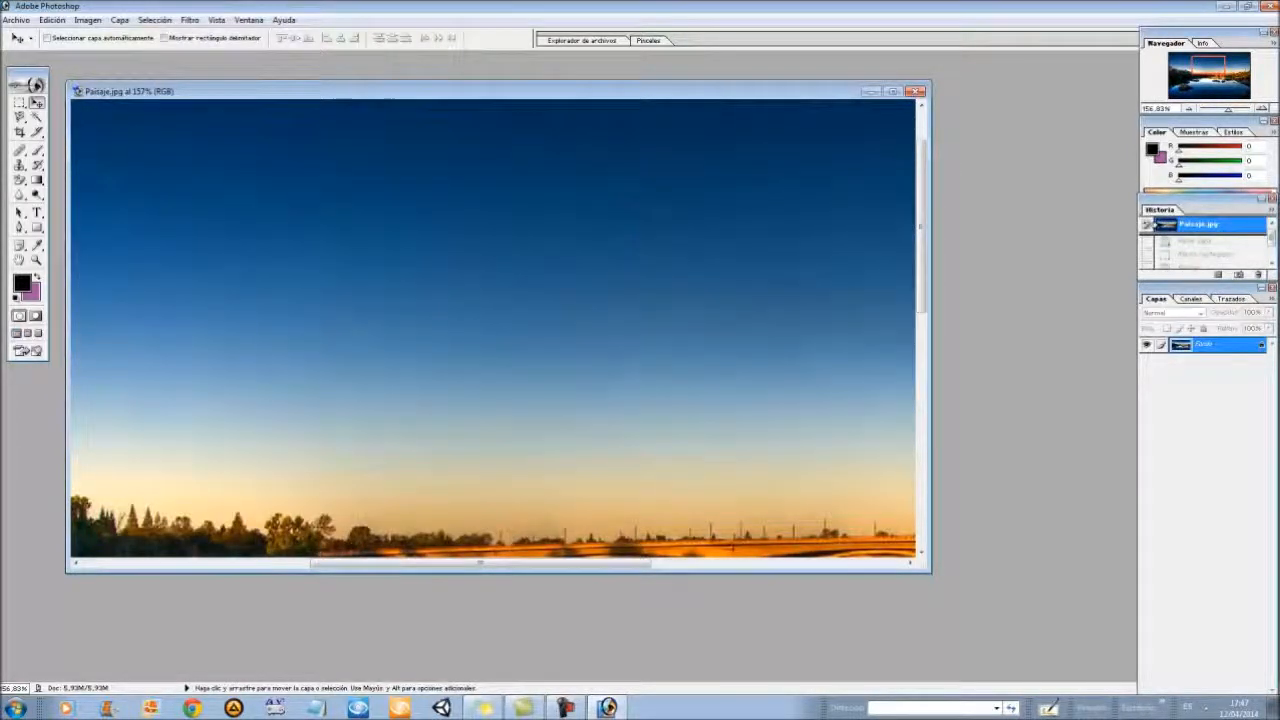
- Select the band of blue sky across the whole image with Varita mágica at tolerance 60, in new-selection mode
{"action": "left_click_drag", "start_coordinate": [1208, 113], "coordinate": [1201, 113]}
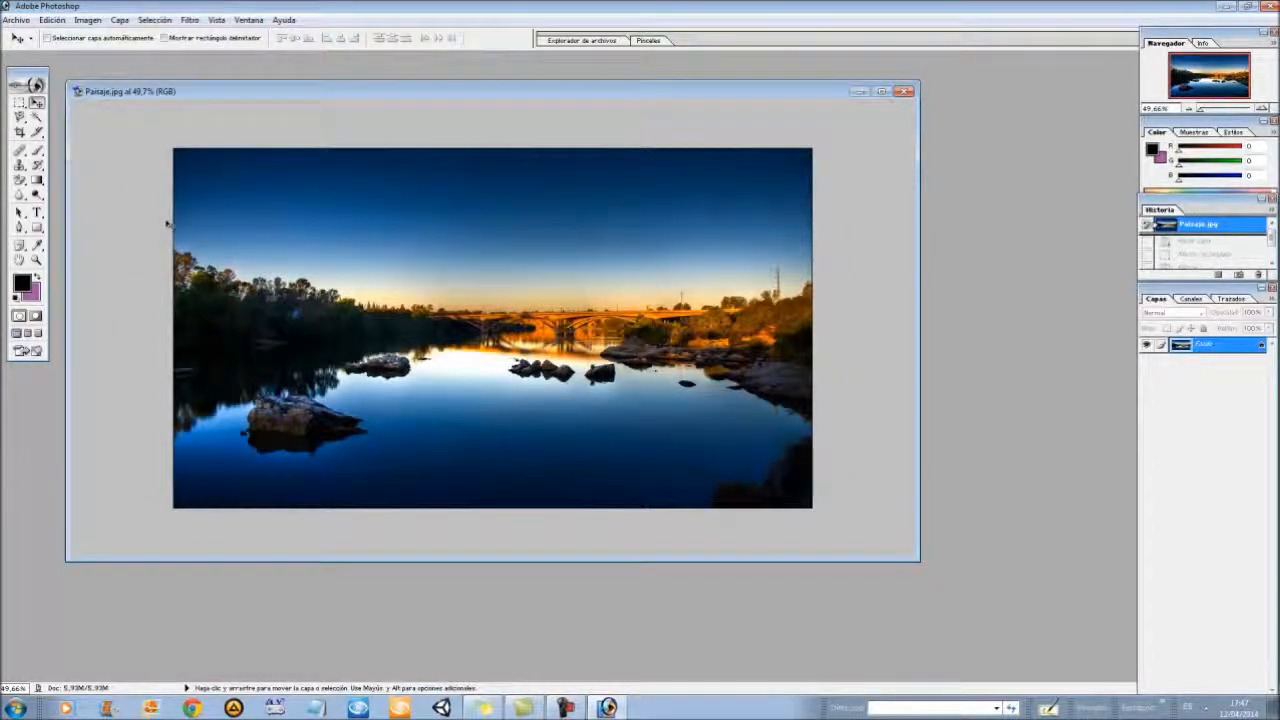
{"action": "left_click", "coordinate": [37, 117]}
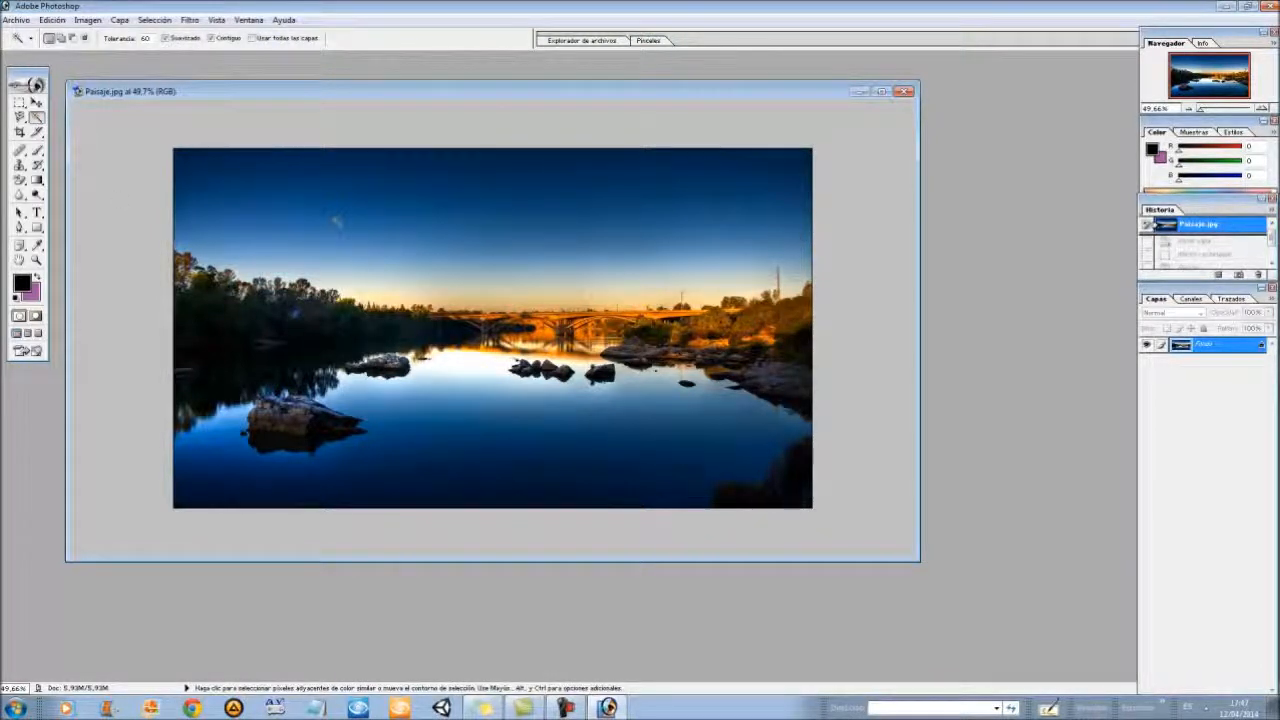
{"action": "left_click", "coordinate": [340, 222]}
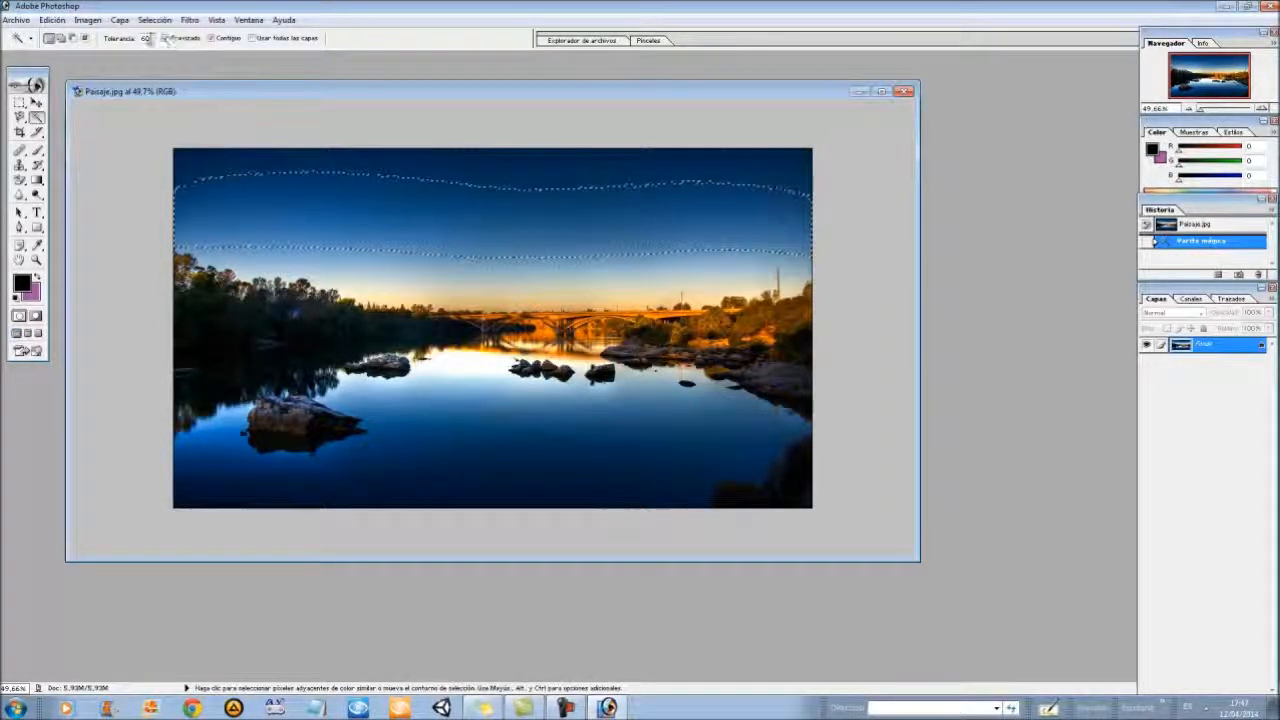
{"action": "left_click_drag", "start_coordinate": [151, 39], "coordinate": [127, 40]}
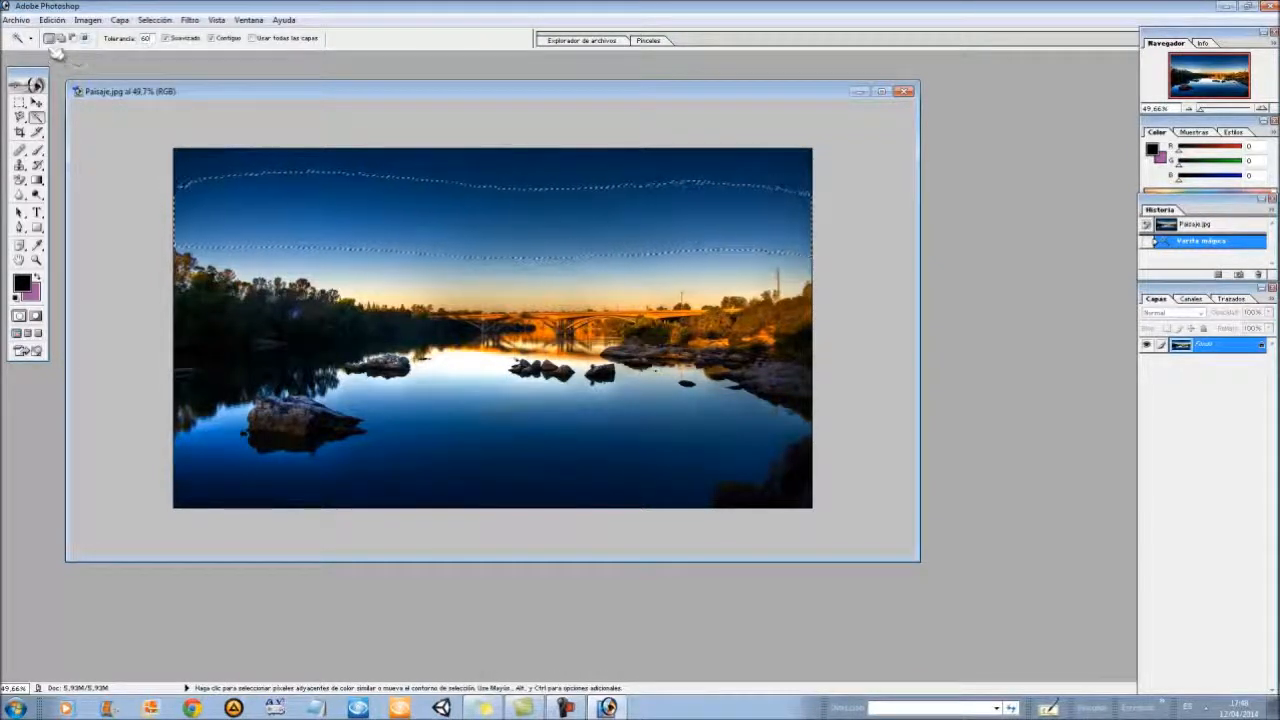
{"action": "left_click", "coordinate": [85, 38]}
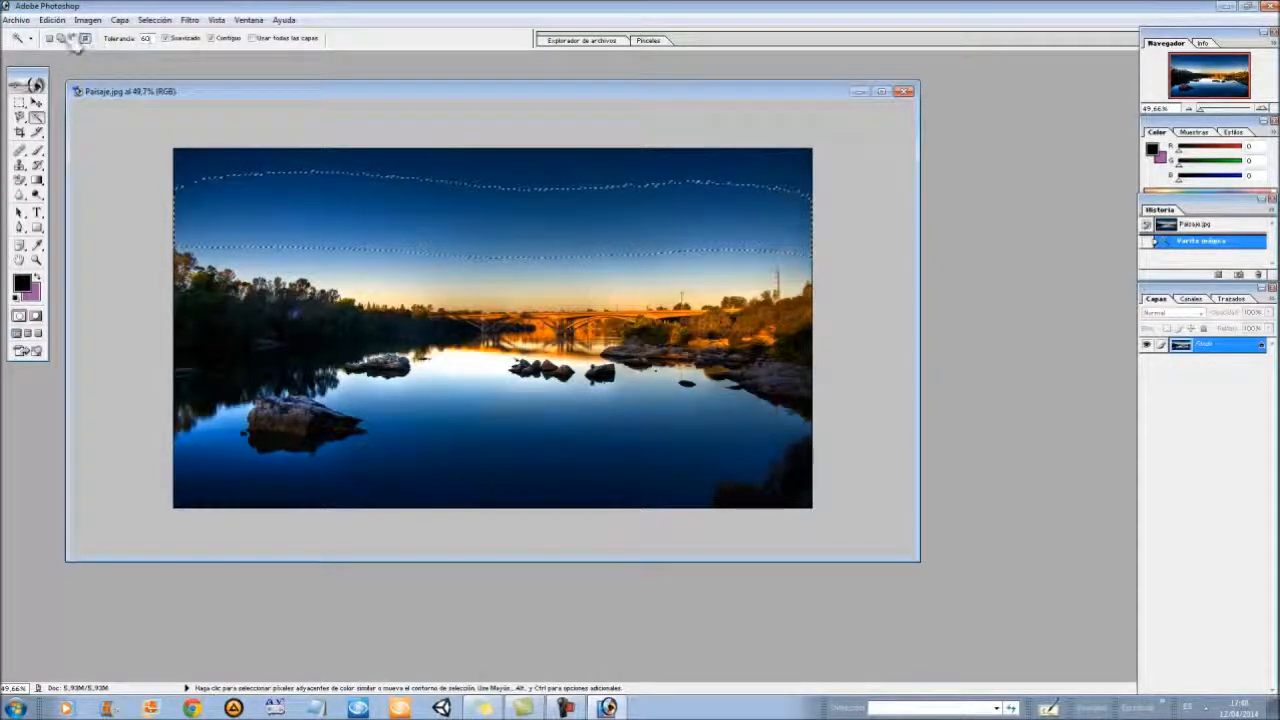
{"action": "left_click", "coordinate": [51, 38]}
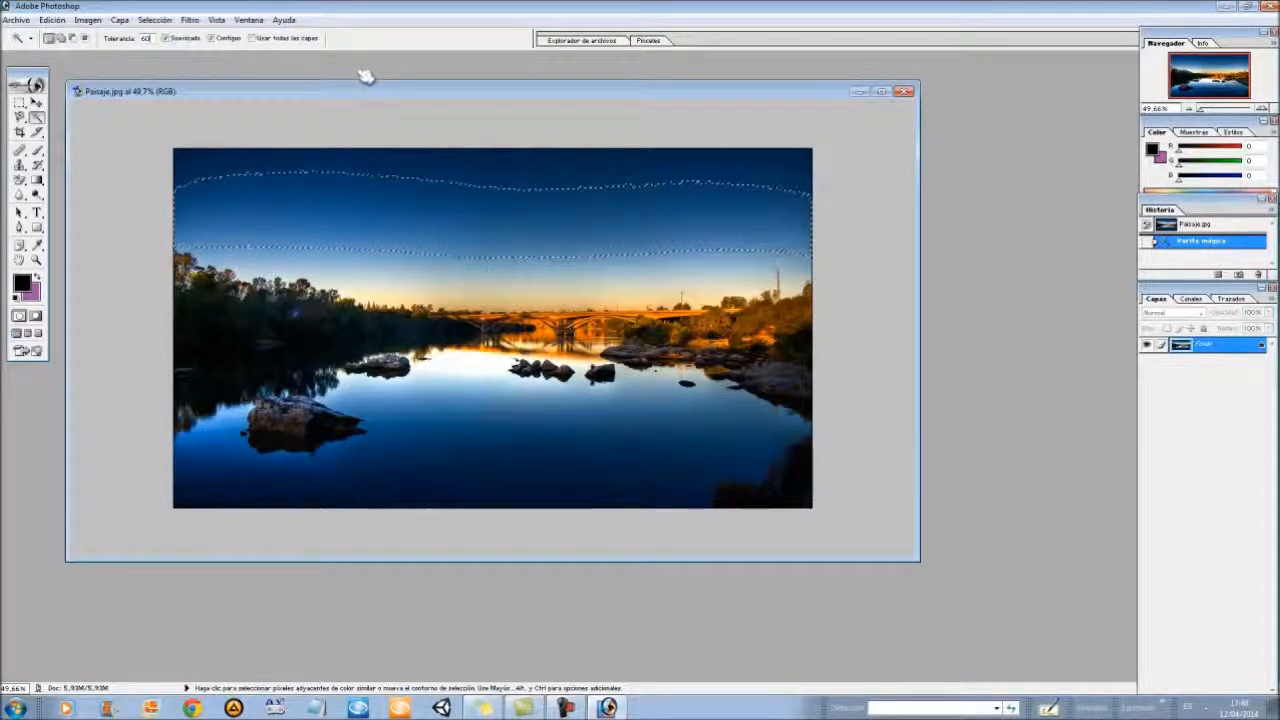
- Invert the selection of the blue sky band
{"action": "left_click", "coordinate": [288, 40]}
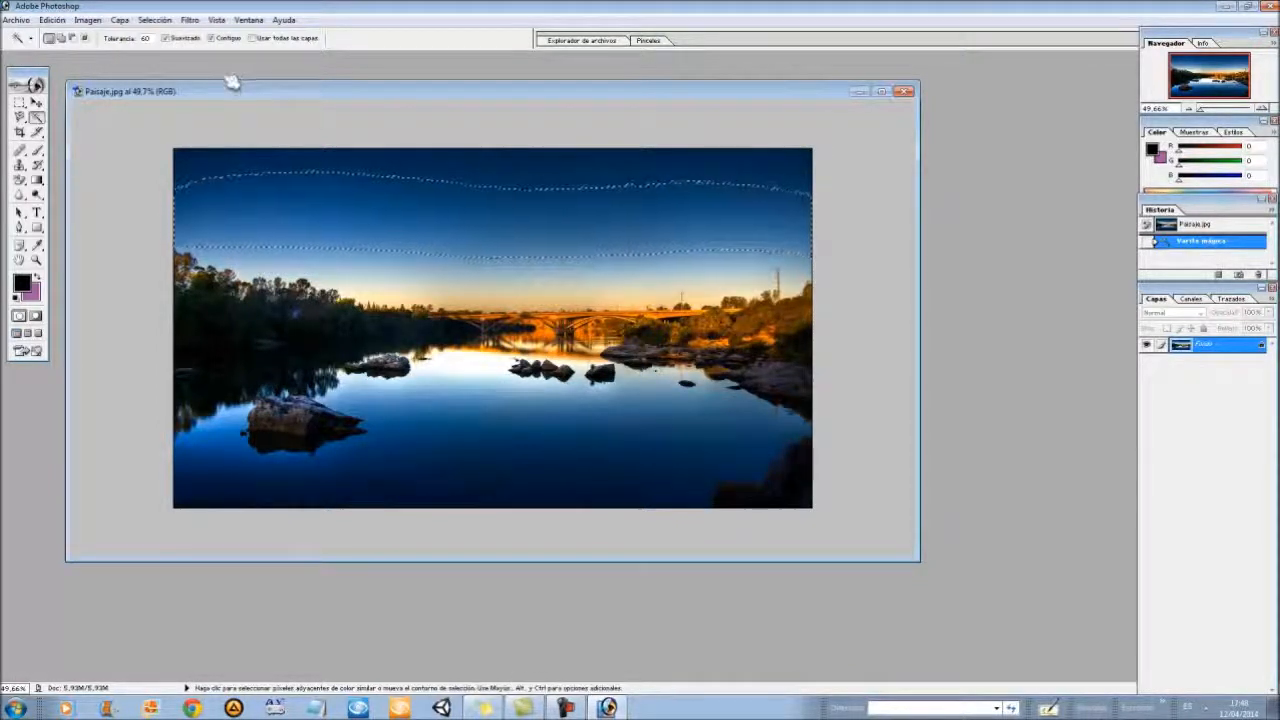
{"action": "left_click", "coordinate": [216, 20]}
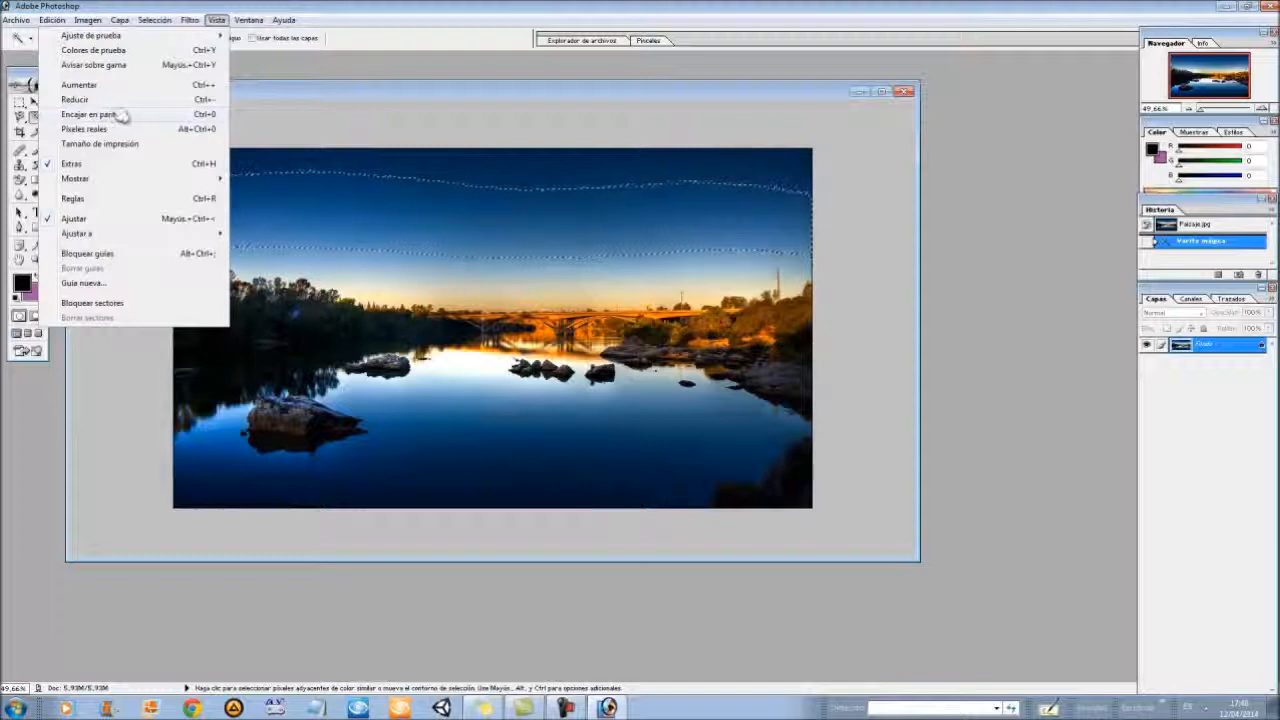
{"action": "mouse_move", "coordinate": [204, 21]}
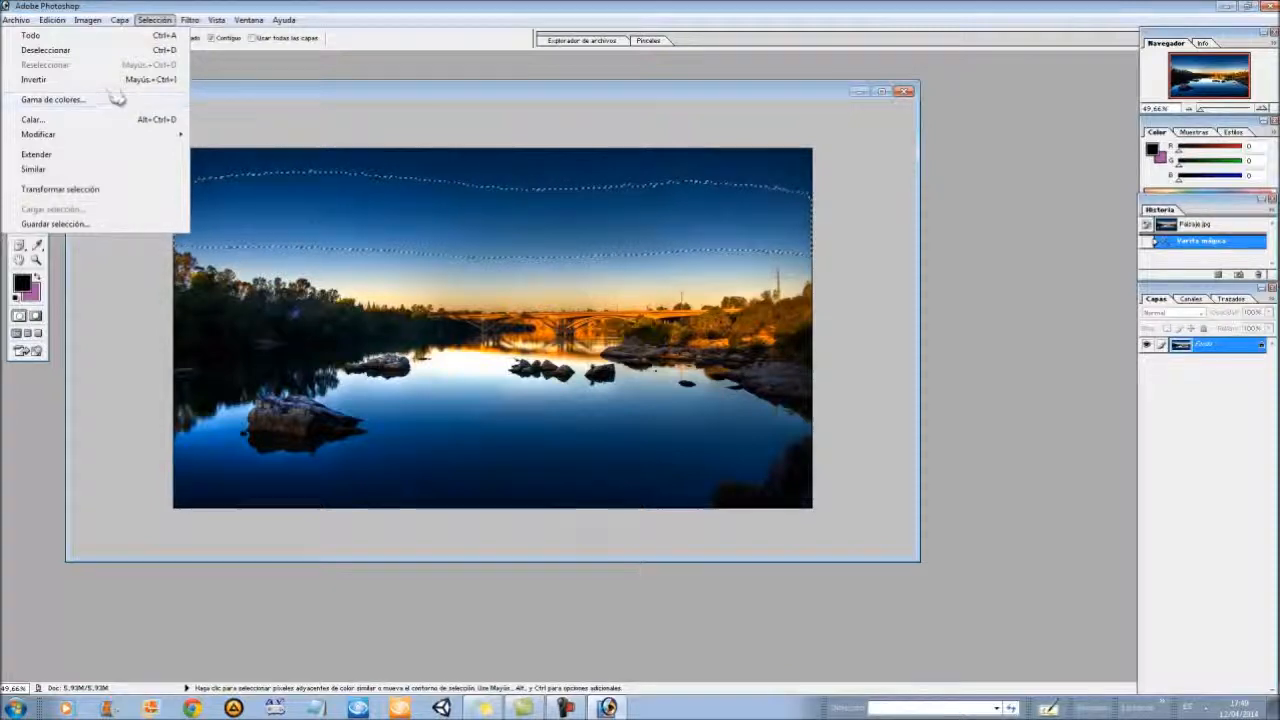
{"action": "left_click", "coordinate": [113, 84]}
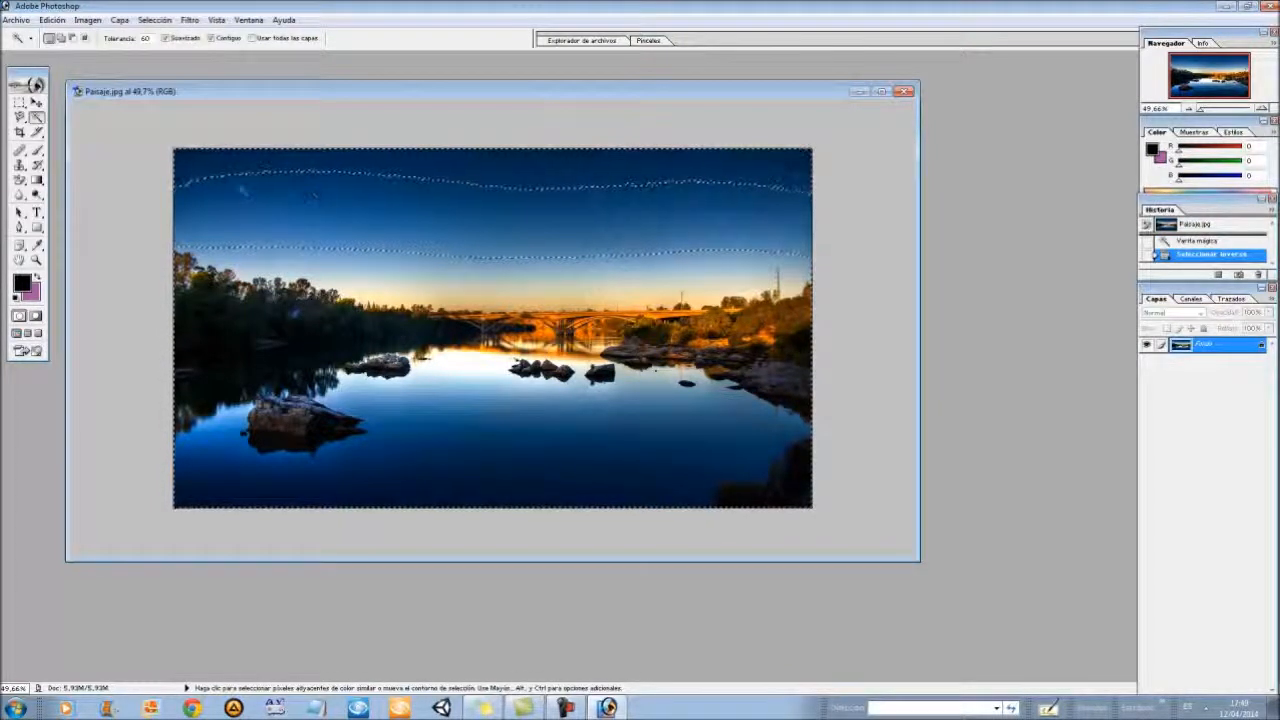
- Clear the current selection and select the whole Paisaje.jpg image
{"action": "left_click", "coordinate": [158, 21]}
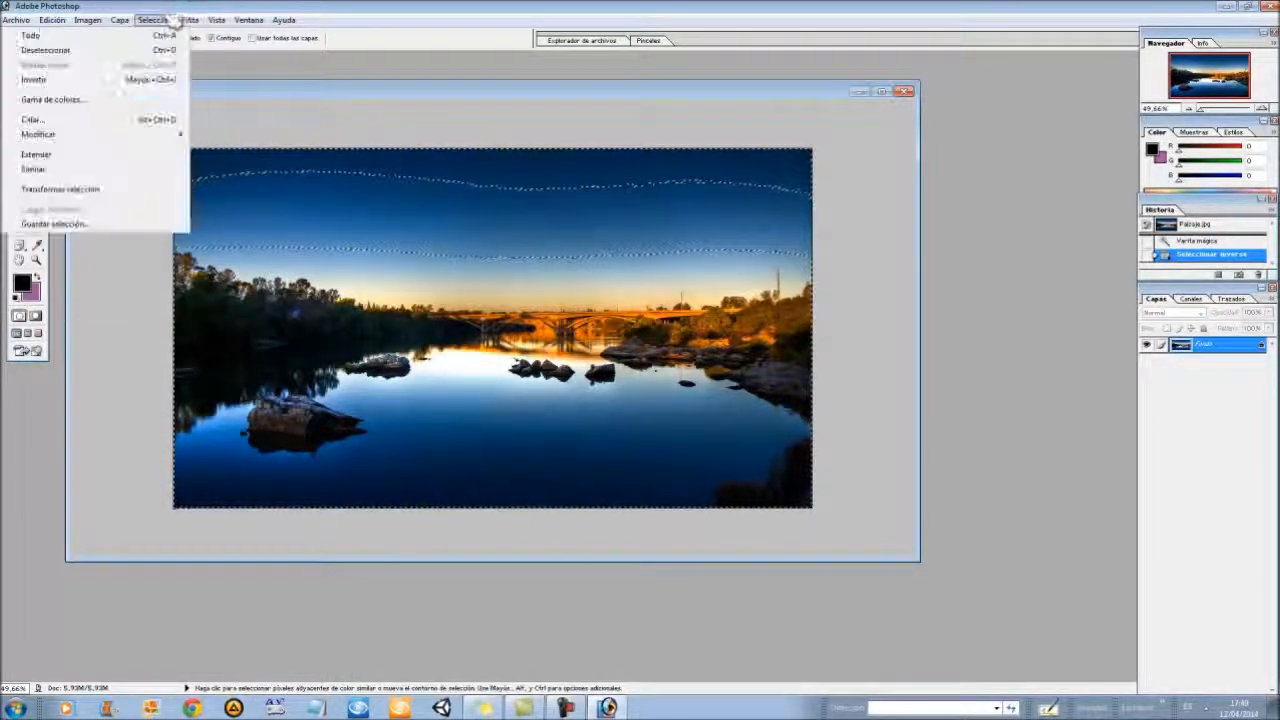
{"action": "left_click", "coordinate": [65, 52]}
{"action": "left_click", "coordinate": [150, 24]}
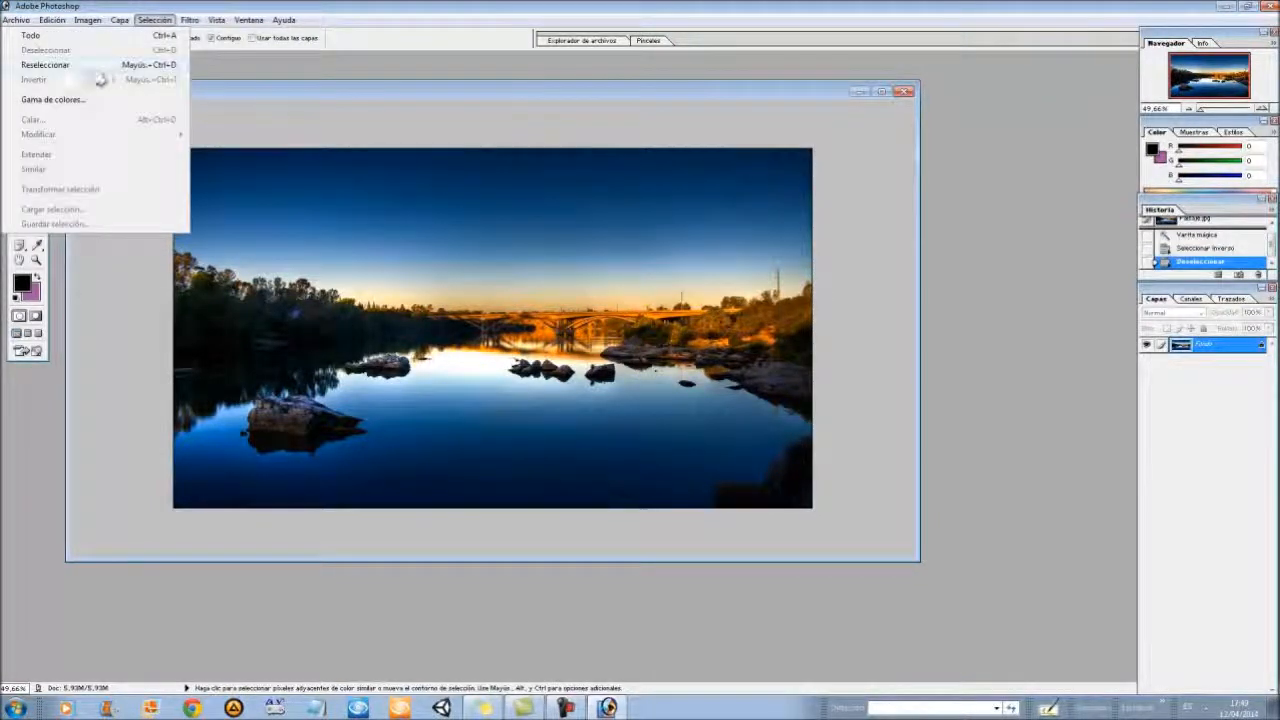
{"action": "left_click", "coordinate": [76, 38]}
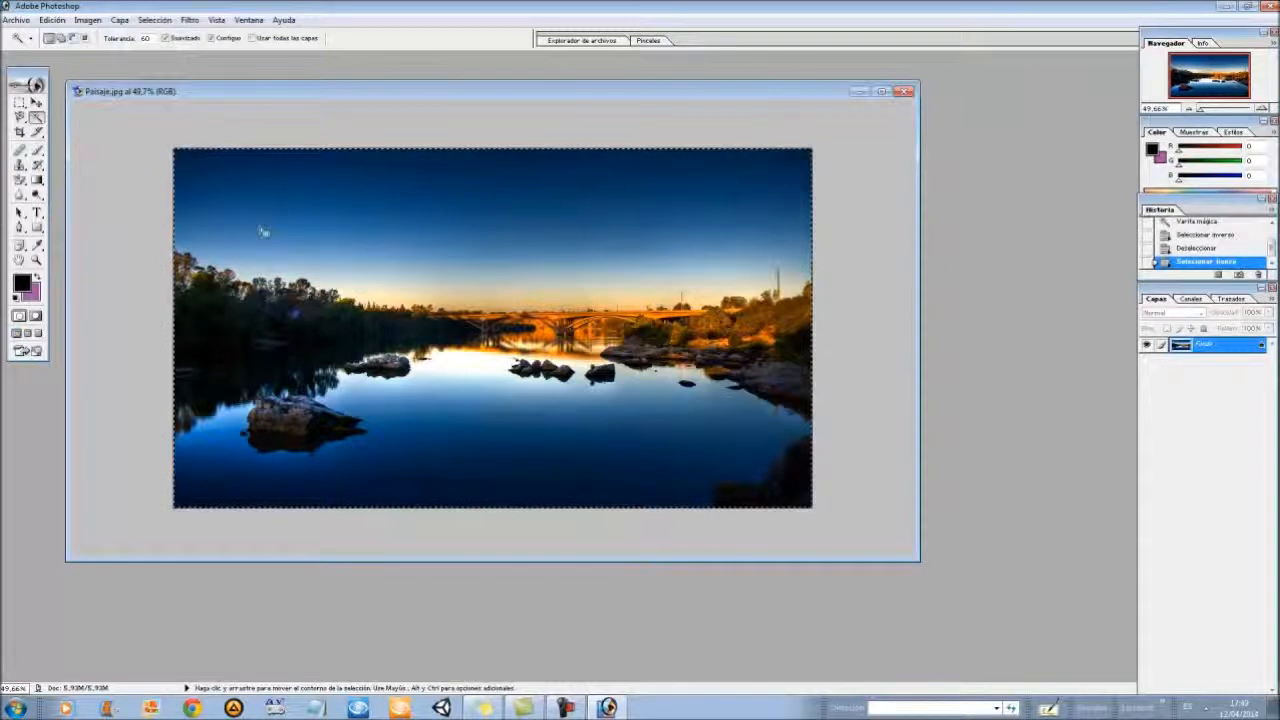
- Sample several sky tones as the selection colour in Gama de colores, raising its tolerance to 200
{"action": "left_click", "coordinate": [119, 20]}
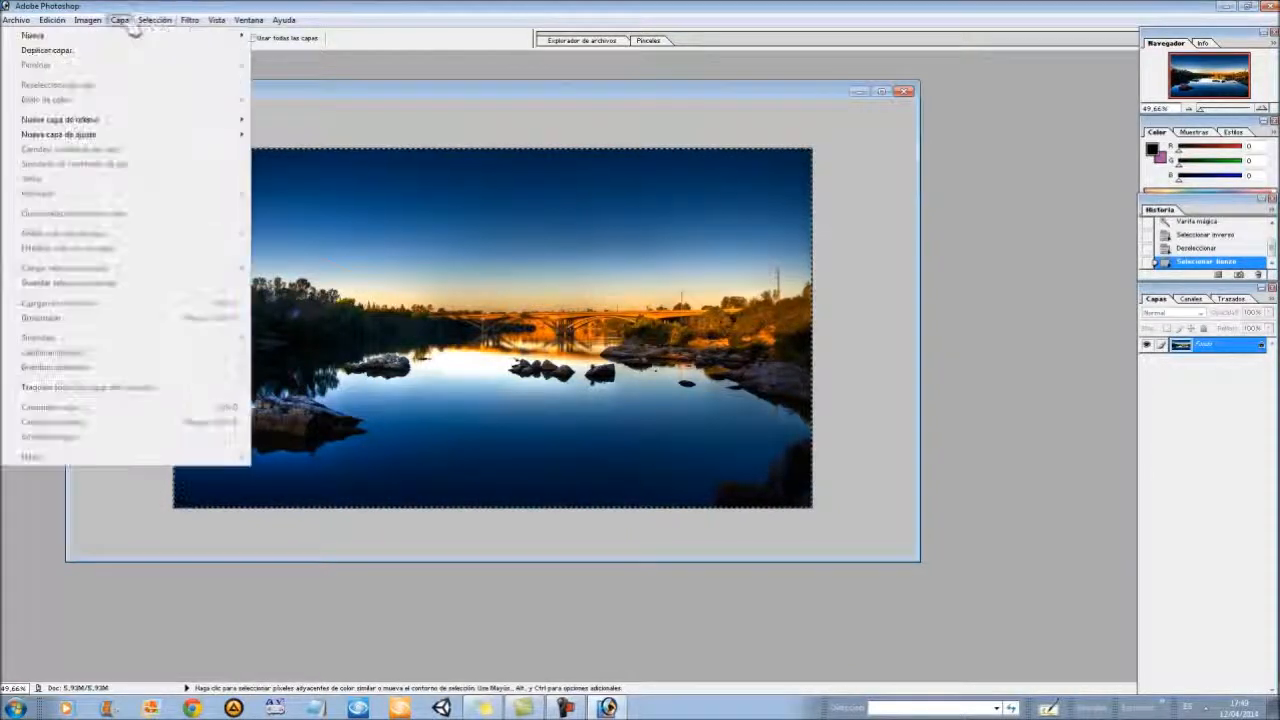
{"action": "mouse_move", "coordinate": [155, 20]}
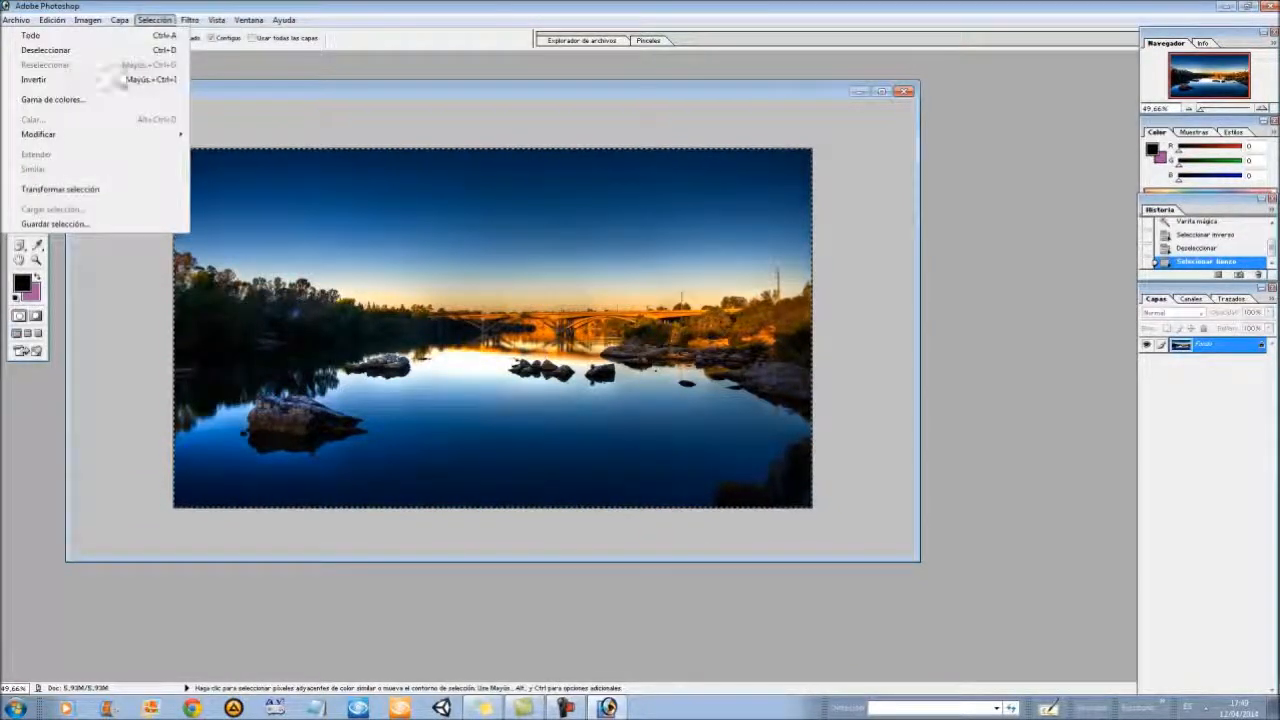
{"action": "left_click", "coordinate": [56, 99]}
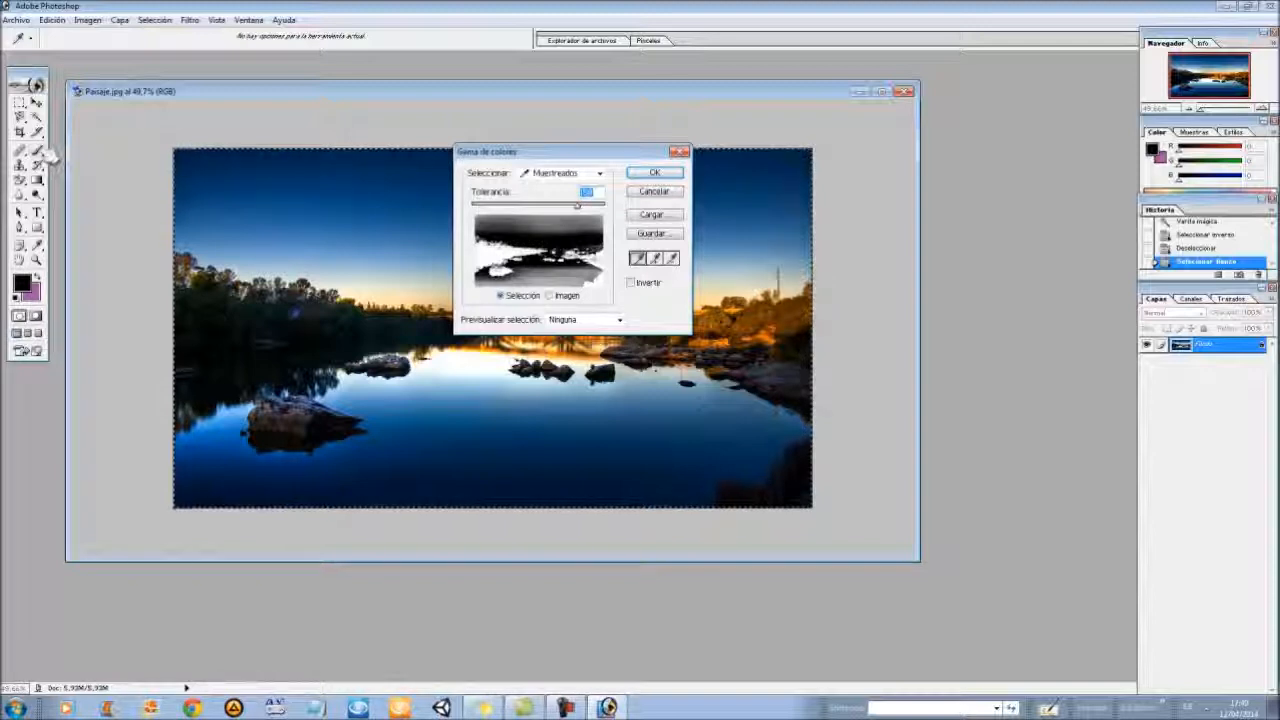
{"action": "left_click", "coordinate": [551, 242]}
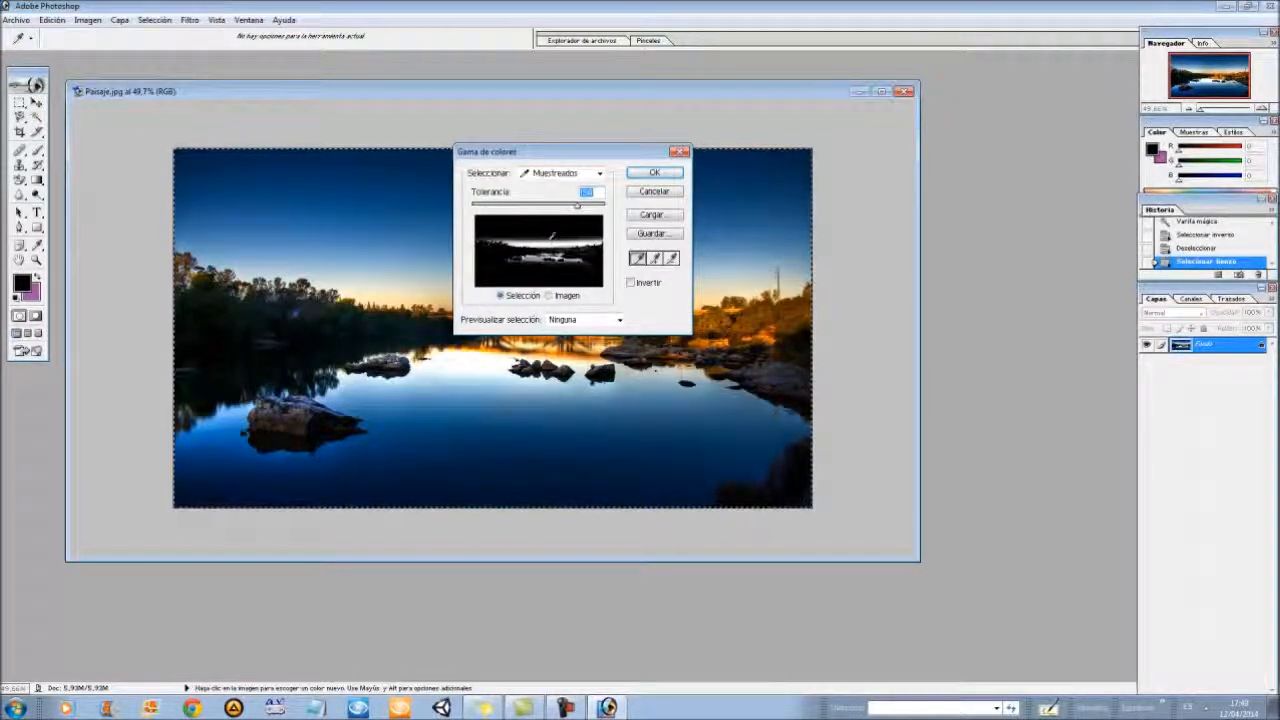
{"action": "left_click", "coordinate": [552, 233]}
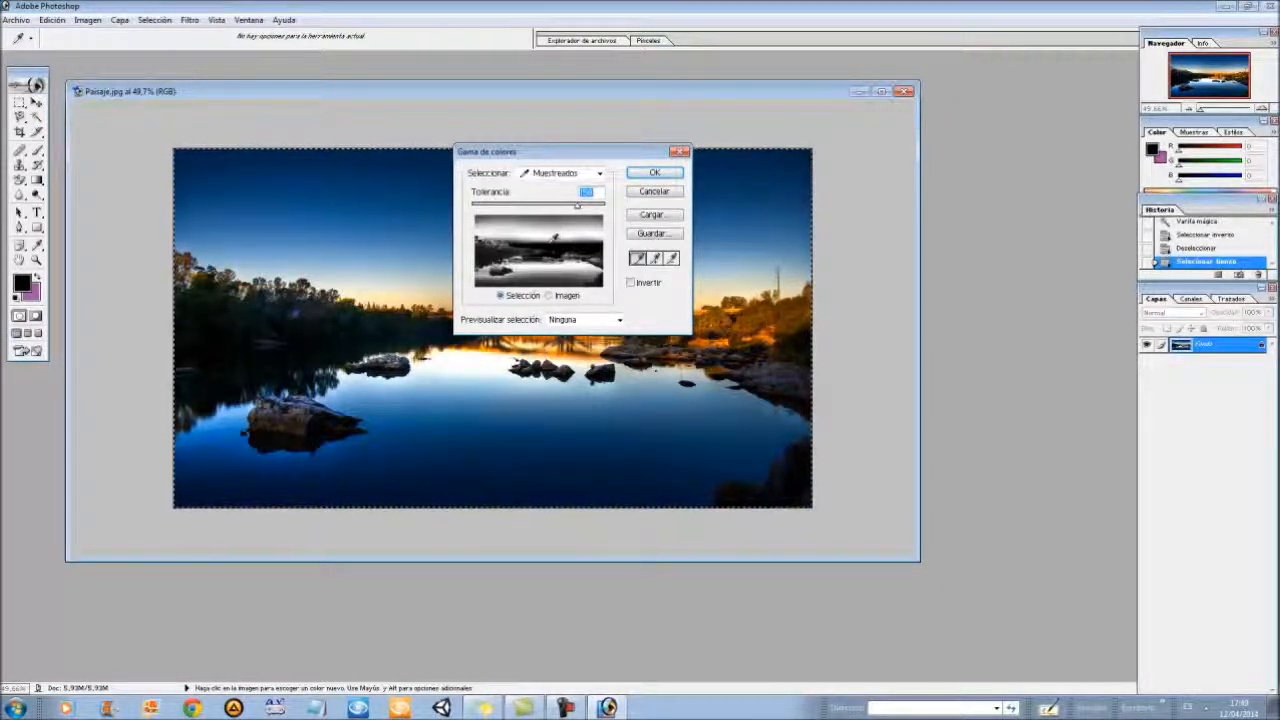
{"action": "left_click", "coordinate": [551, 240]}
{"action": "left_click", "coordinate": [547, 236]}
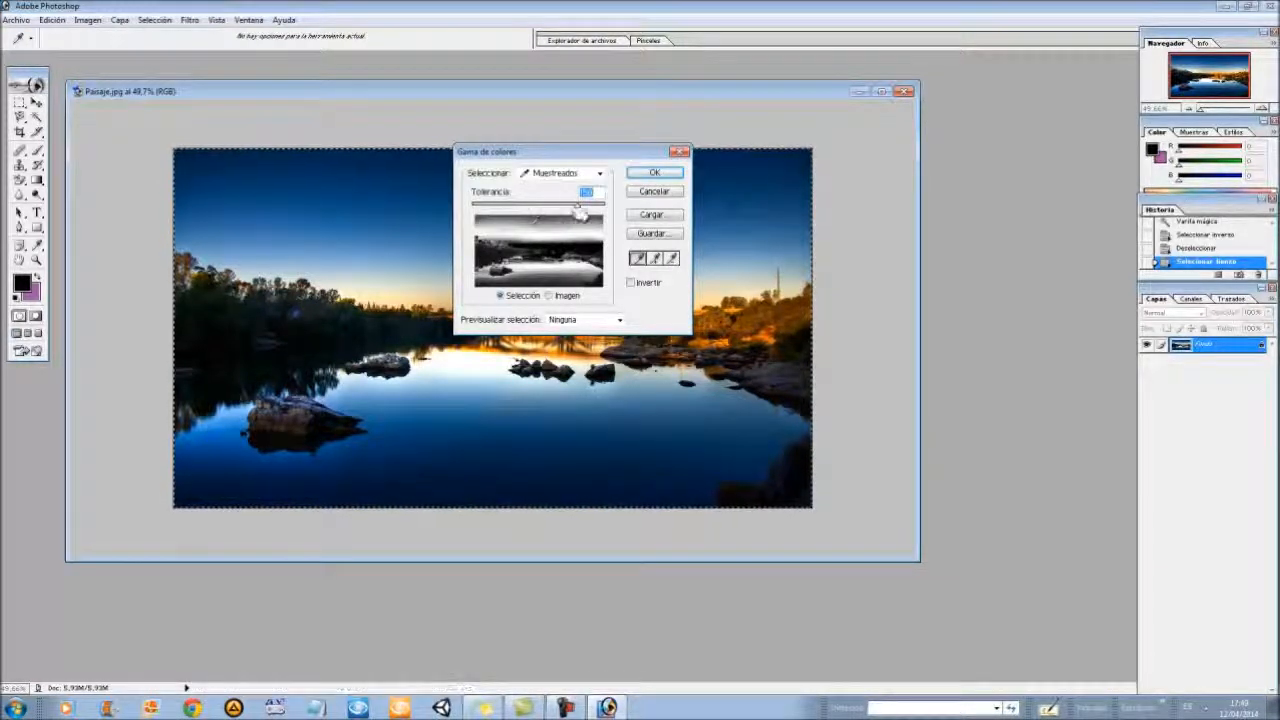
{"action": "left_click_drag", "start_coordinate": [577, 204], "coordinate": [624, 212]}
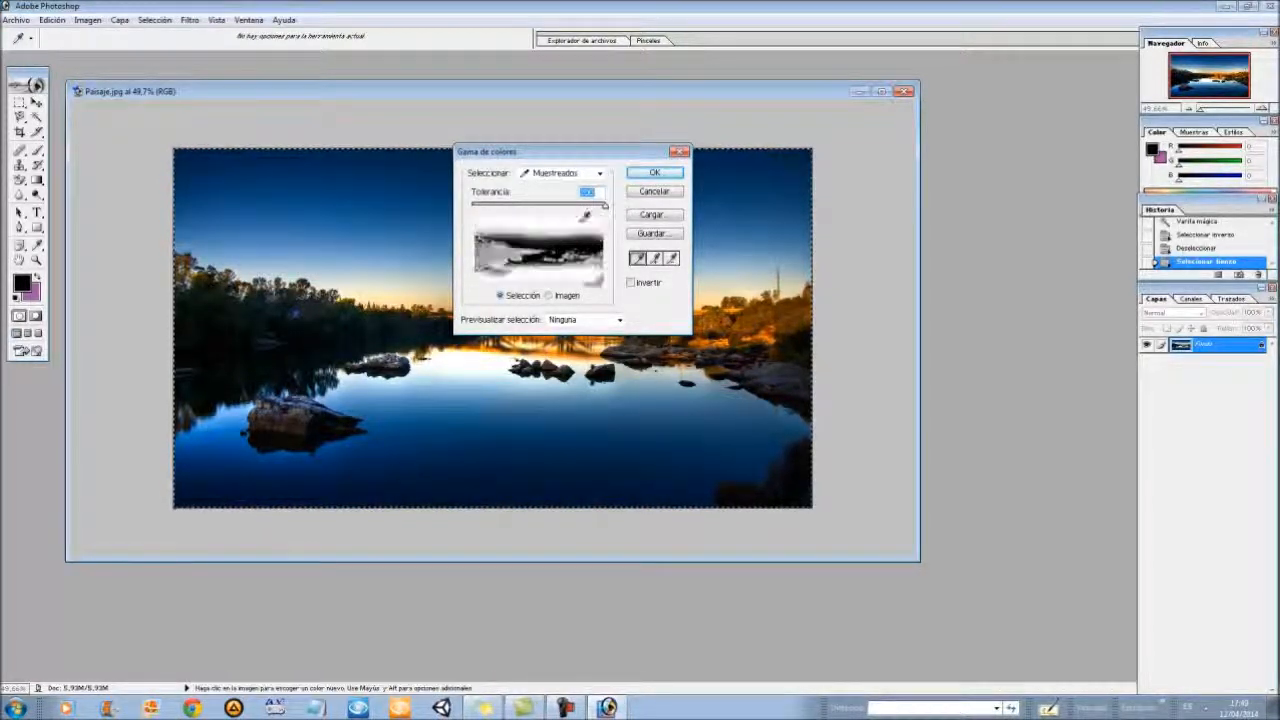
{"action": "left_click", "coordinate": [578, 231]}
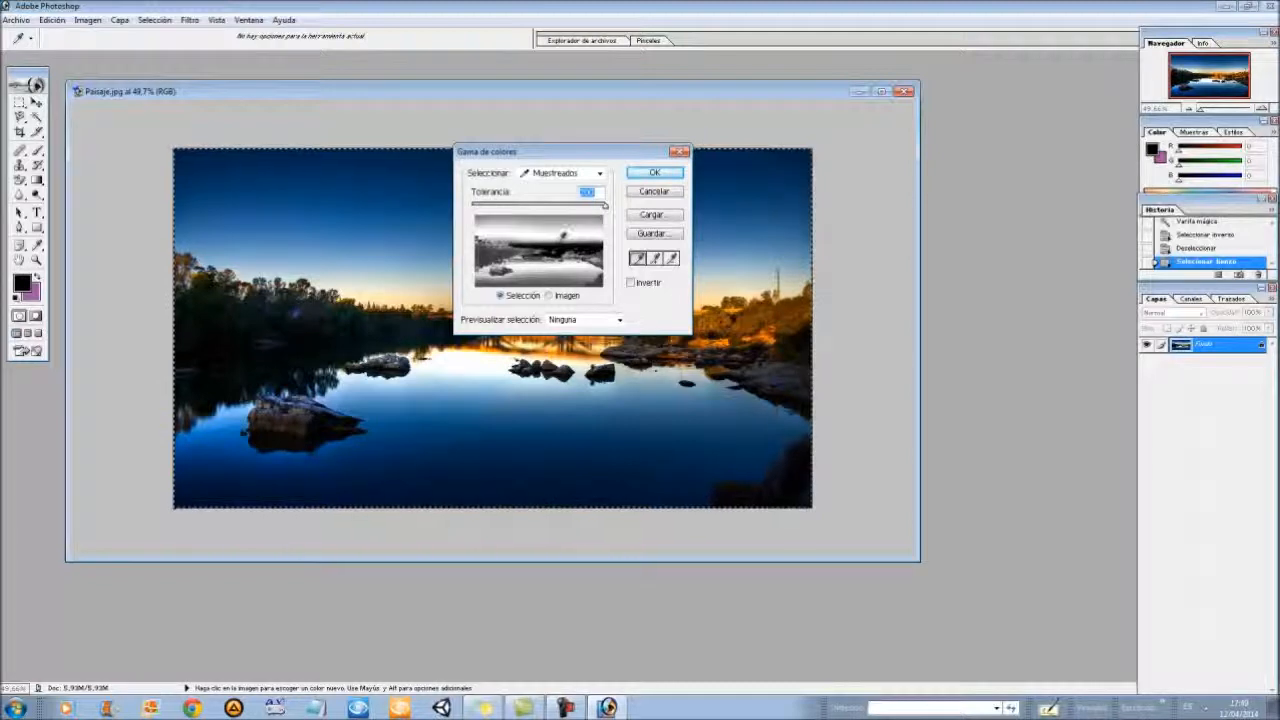
- Look through the Gama de colores colour choices and its Imagen and Selección previews, and close the dialog without applying it
{"action": "left_click", "coordinate": [600, 174]}
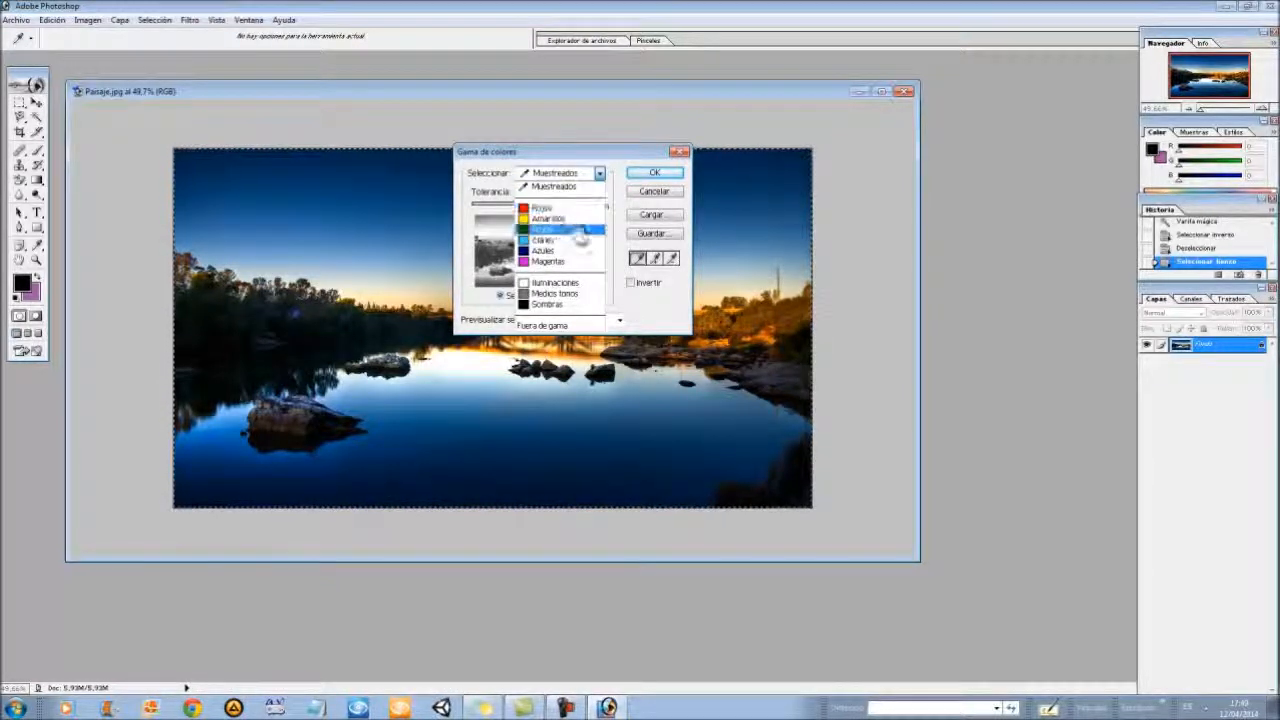
{"action": "left_click", "coordinate": [597, 176]}
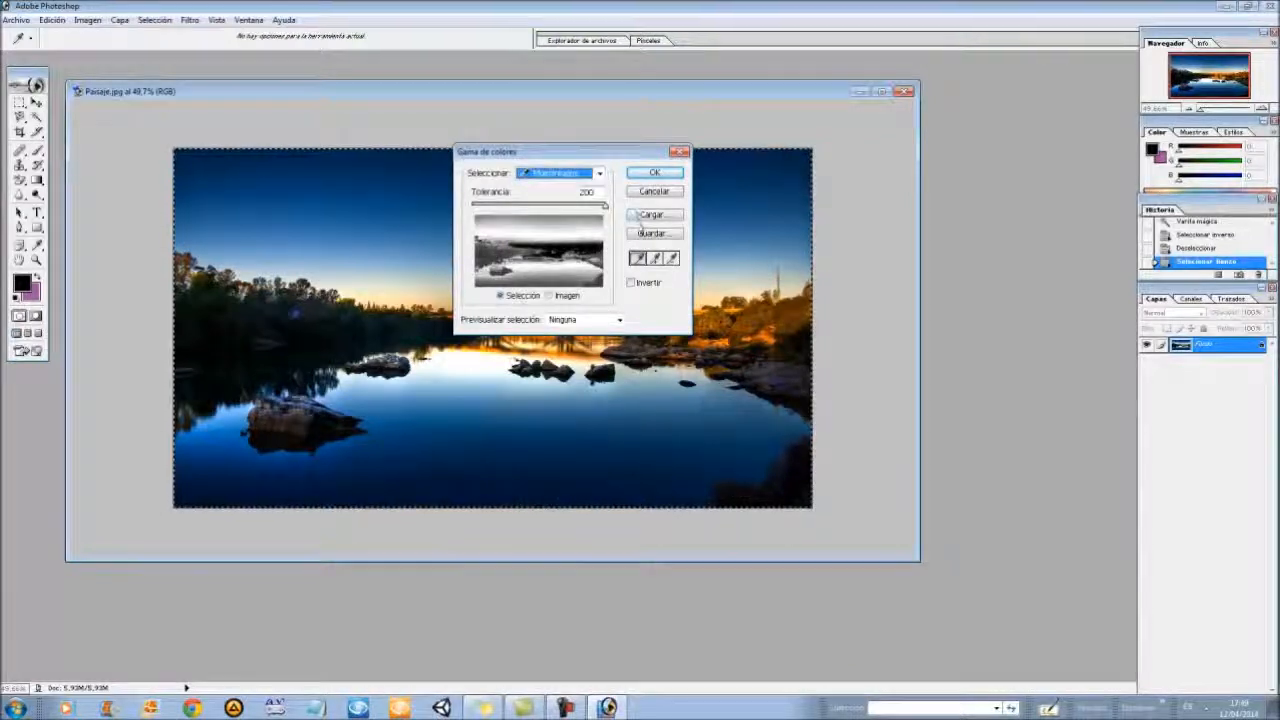
{"action": "left_click", "coordinate": [672, 259]}
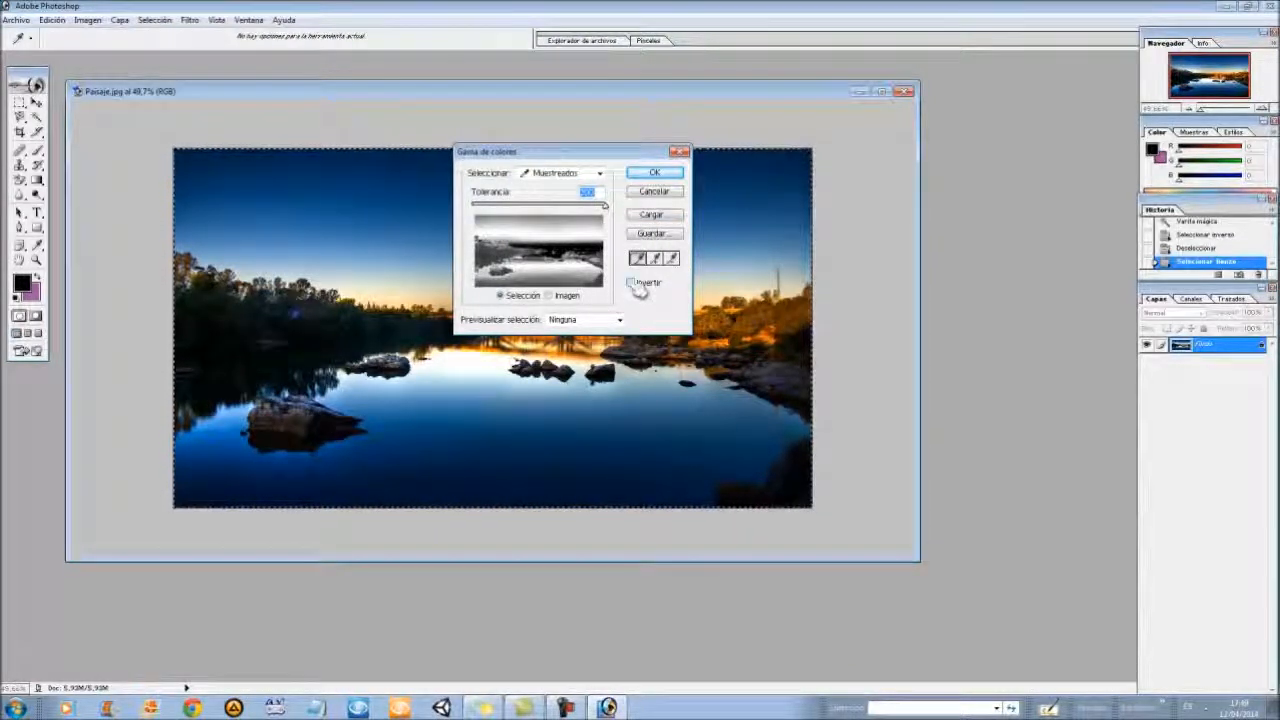
{"action": "left_click", "coordinate": [561, 299]}
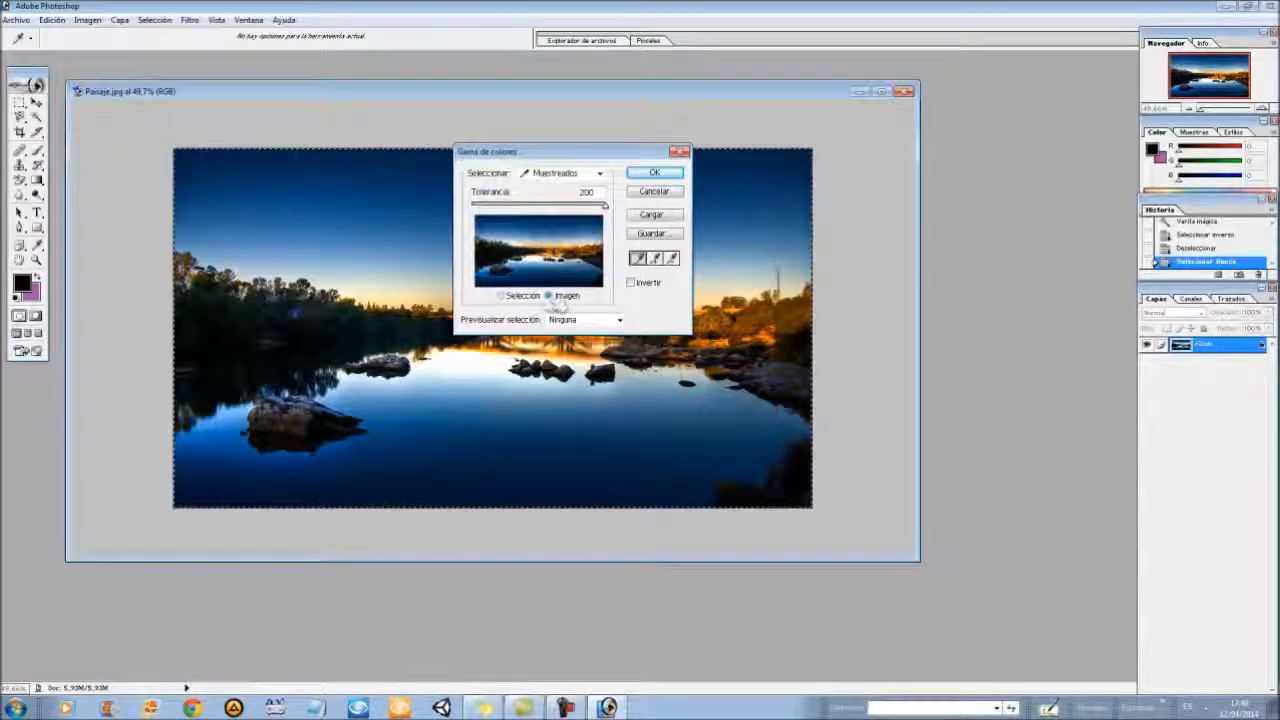
{"action": "left_click", "coordinate": [540, 298]}
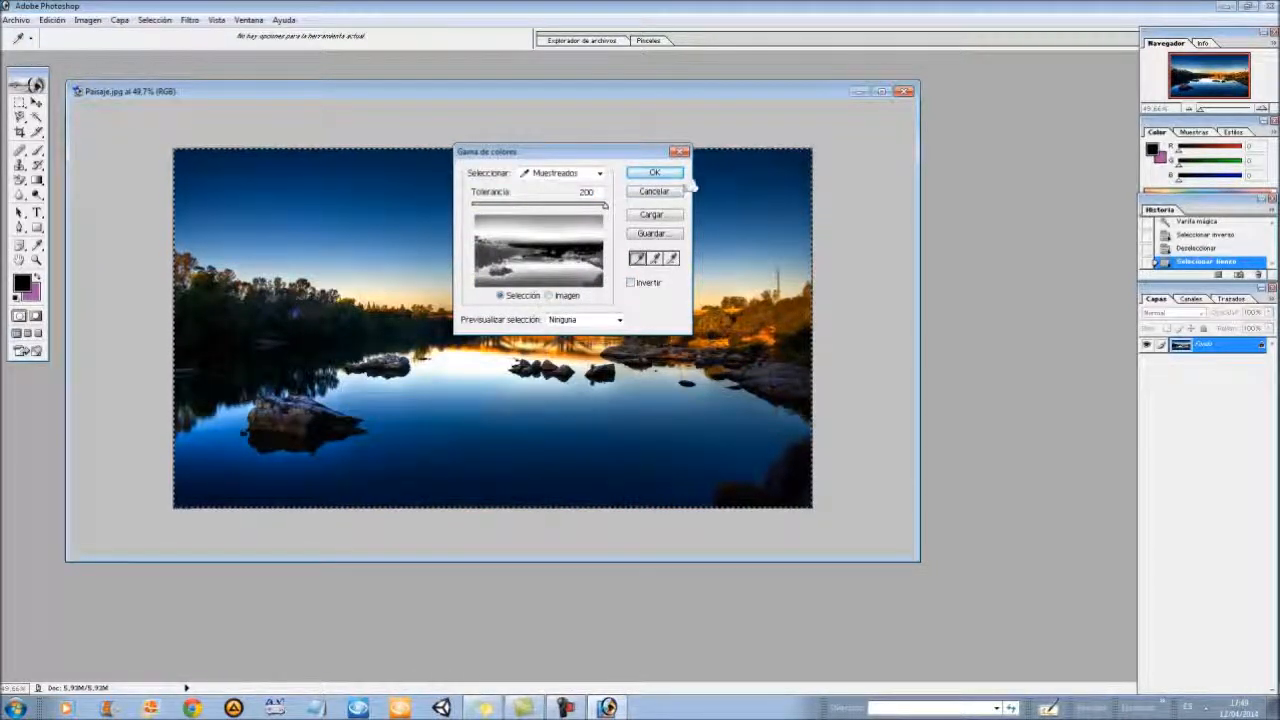
{"action": "left_click", "coordinate": [680, 153]}
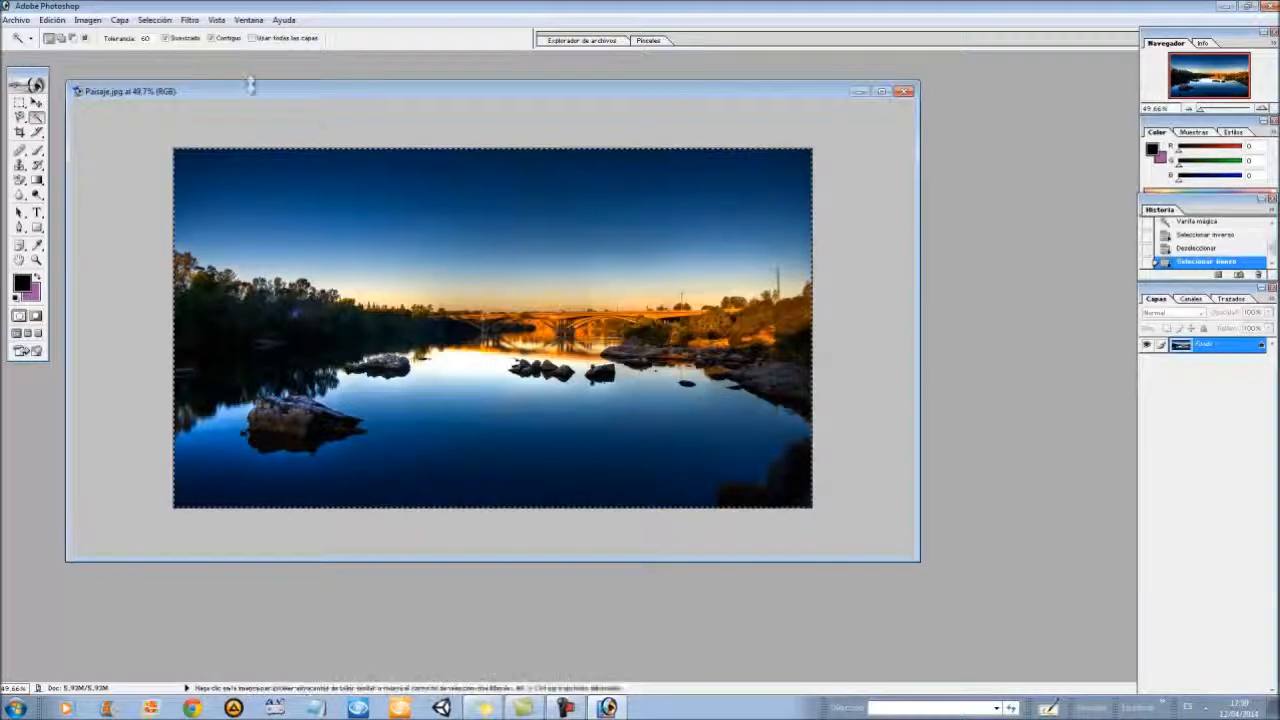
- Try erasing the blue sky tones with Borrador mágico and its Contiguo option off, and step back to the original Paisaje.jpg state
{"action": "left_click_drag", "start_coordinate": [245, 101], "coordinate": [305, 122]}
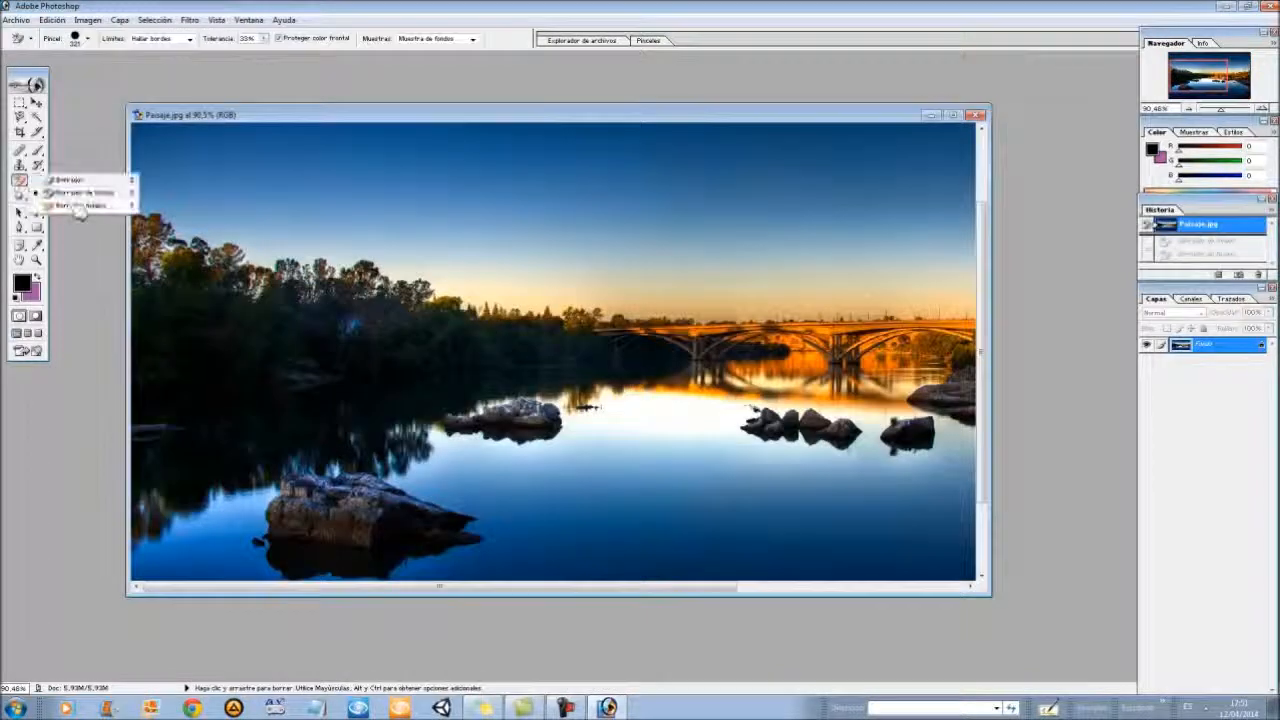
{"action": "left_click", "coordinate": [85, 207]}
{"action": "left_click", "coordinate": [323, 163]}
{"action": "left_click", "coordinate": [176, 41]}
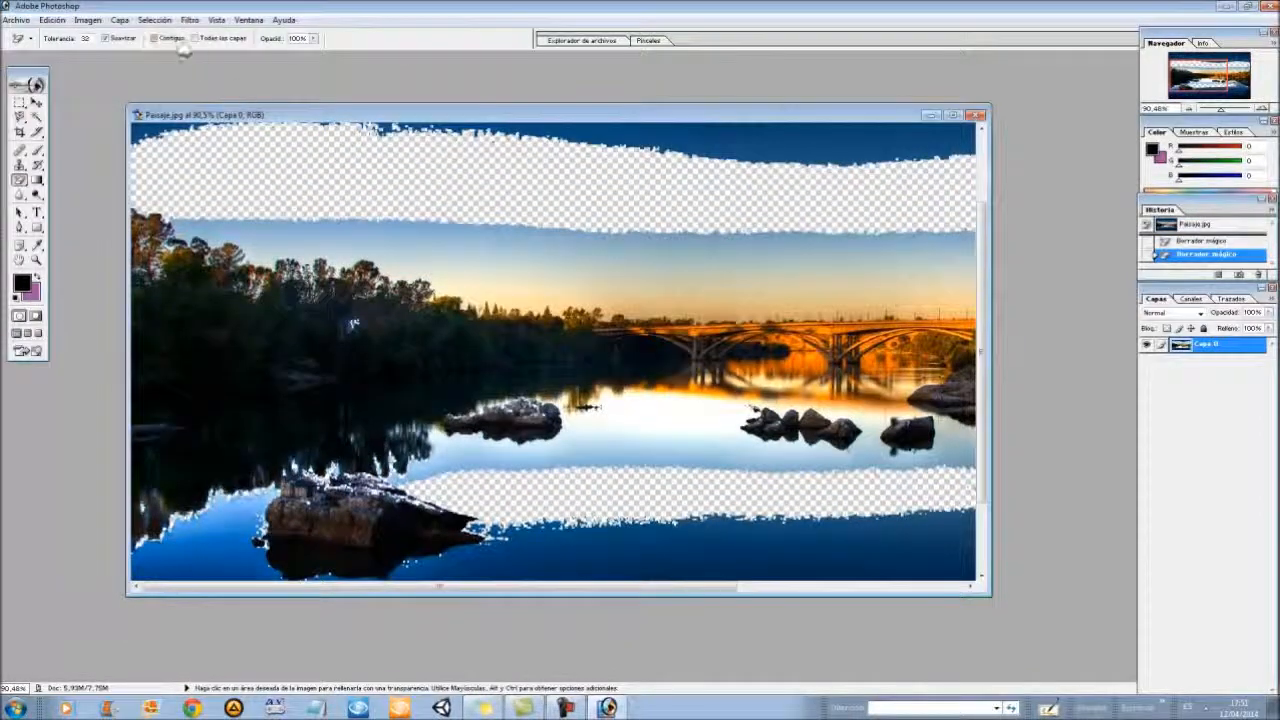
{"action": "left_click", "coordinate": [1200, 241]}
{"action": "left_click", "coordinate": [1190, 226]}
- Erase the sky above the trees and bridge band by band with Borrador mágico at tolerance 32 with Contiguo on
{"action": "left_click", "coordinate": [652, 208]}
{"action": "left_click", "coordinate": [652, 228]}
{"action": "left_click", "coordinate": [622, 262]}
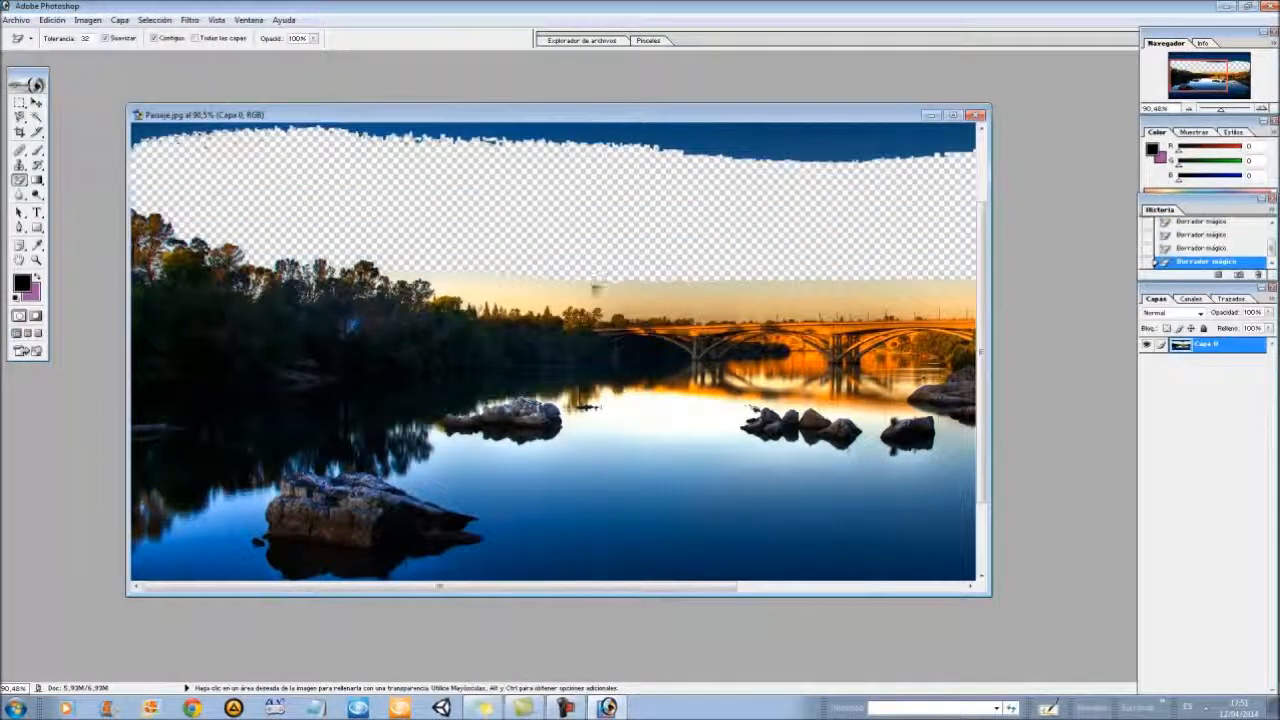
{"action": "left_click", "coordinate": [596, 291]}
{"action": "left_click", "coordinate": [694, 140]}
{"action": "scroll", "coordinate": [694, 141], "scroll_direction": "up", "scroll_amount": 3}
{"action": "left_click", "coordinate": [694, 143]}
- Enlarge the Borrador brush to 178 px and erase the leftover sky remnants across the emptied sky area
{"action": "right_click", "coordinate": [19, 180]}
{"action": "left_click", "coordinate": [57, 187]}
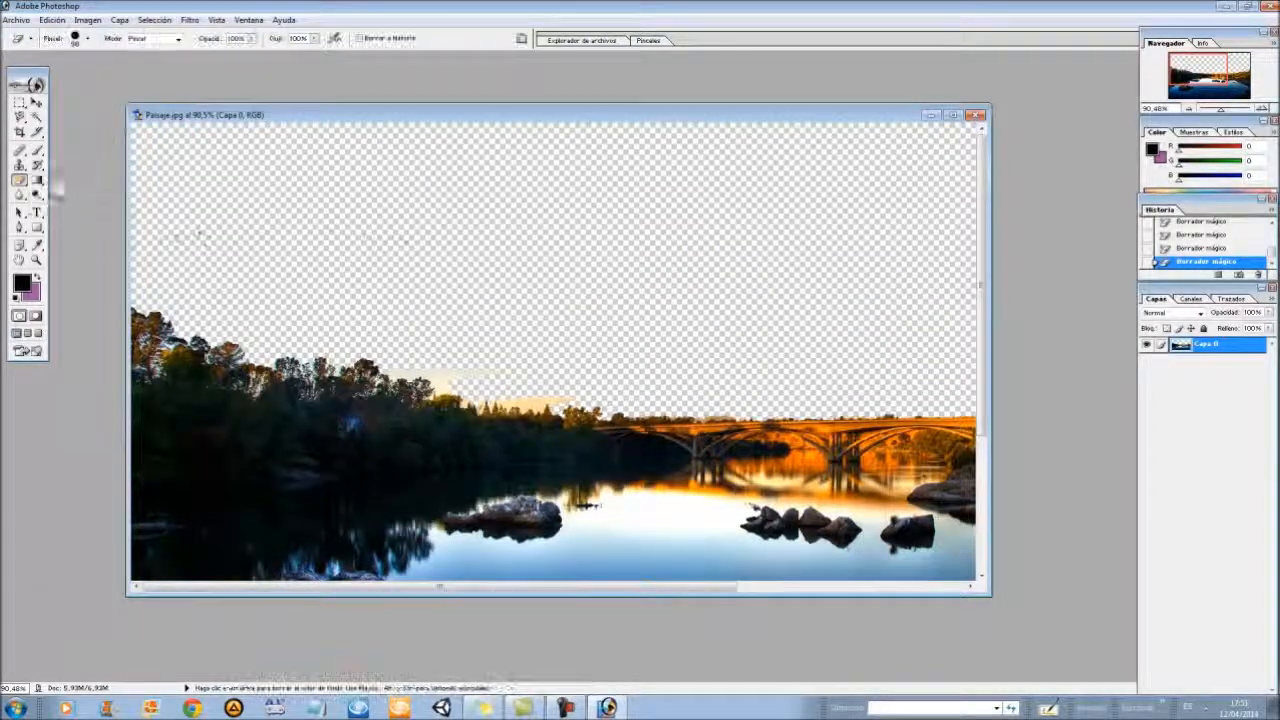
{"action": "left_click", "coordinate": [160, 246]}
{"action": "left_click", "coordinate": [88, 39]}
{"action": "left_click", "coordinate": [114, 75]}
{"action": "left_click", "coordinate": [183, 218]}
{"action": "left_click_drag", "start_coordinate": [441, 256], "coordinate": [800, 290]}
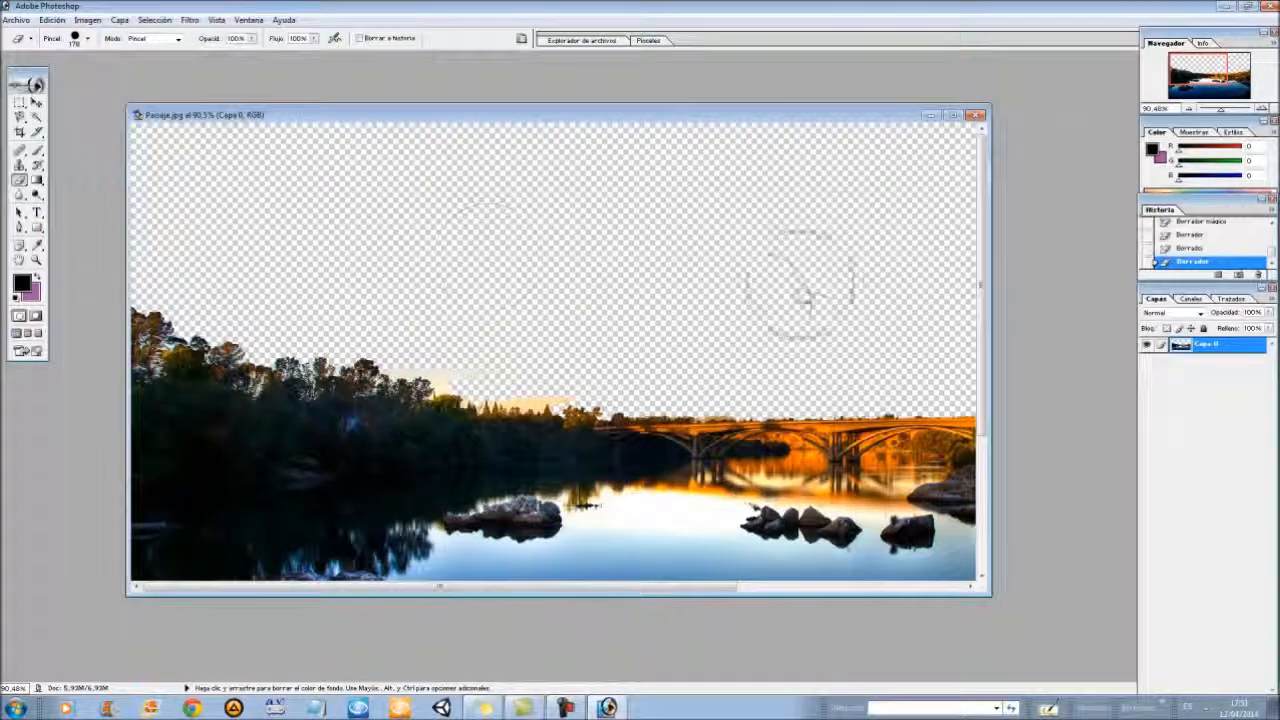
{"action": "left_click", "coordinate": [850, 587]}
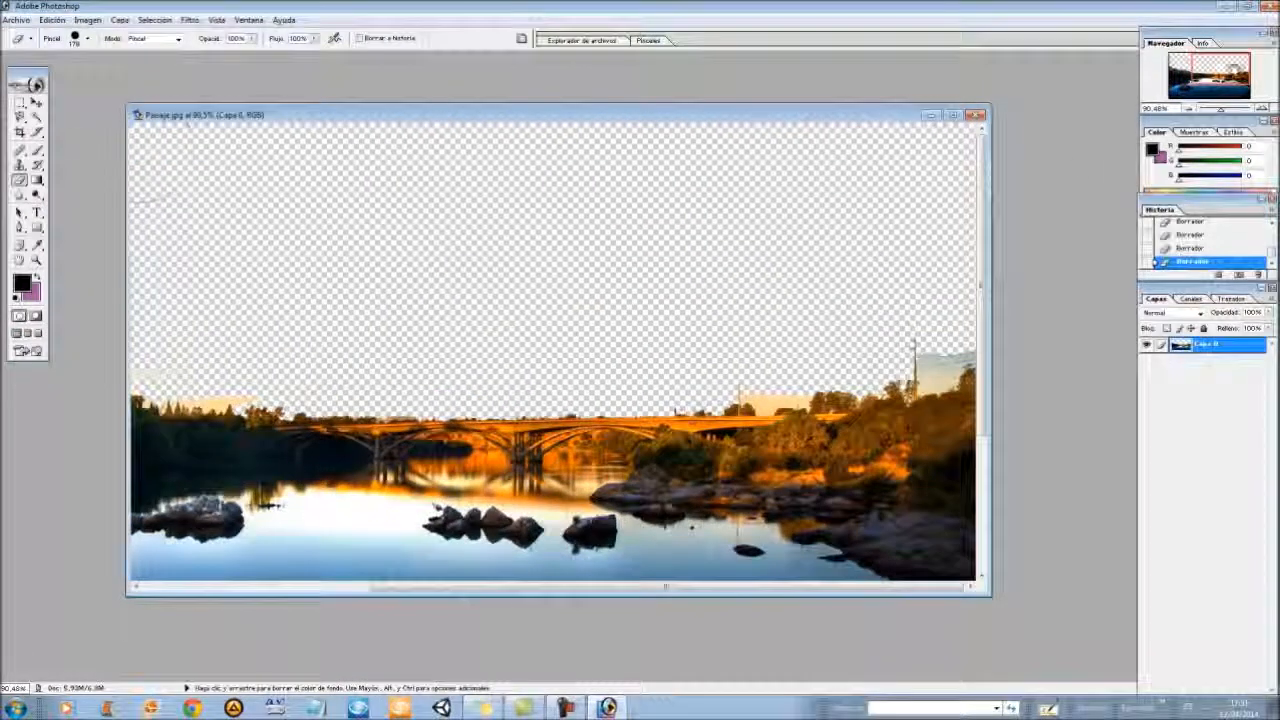
- Brush Borrador de fondos over the treeline on the image's left side with Límites at Hallar bordes
{"action": "left_click", "coordinate": [1172, 76]}
{"action": "right_click", "coordinate": [19, 181]}
{"action": "left_click", "coordinate": [60, 198]}
{"action": "left_click", "coordinate": [205, 262]}
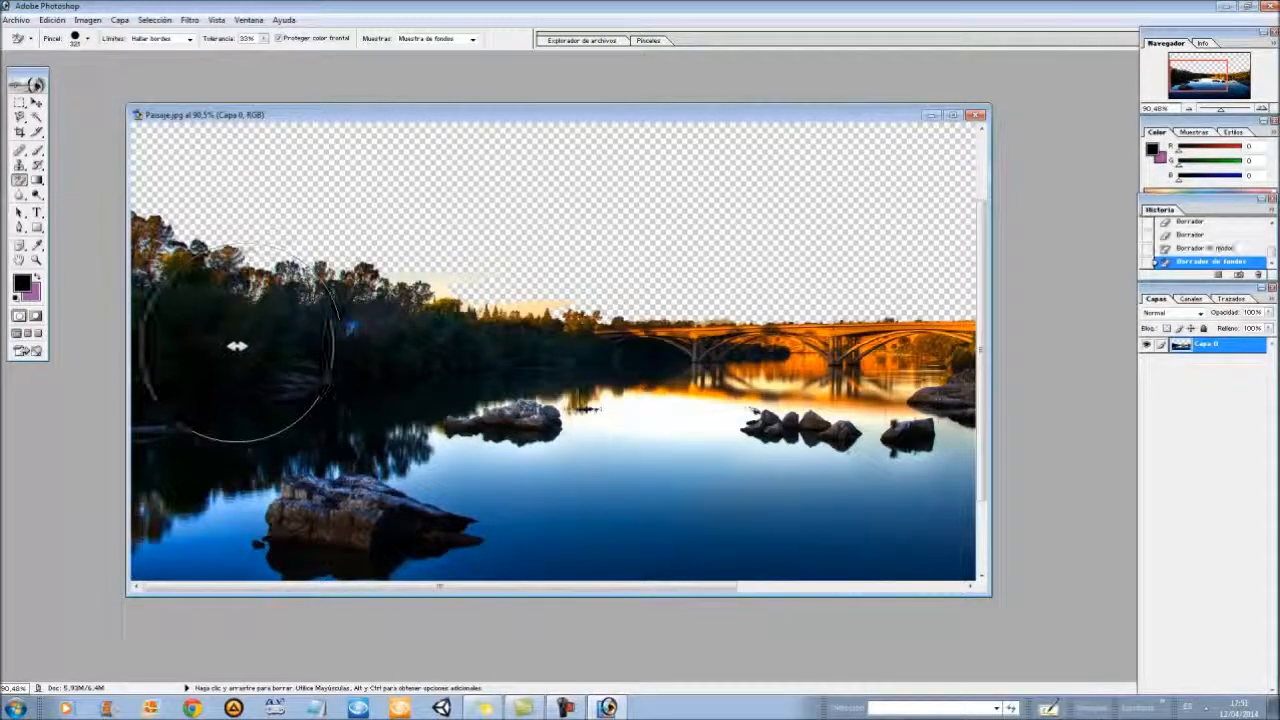
{"action": "left_click", "coordinate": [237, 346]}
- Set the Borrador de fondos limits to No contiguo and brush over the left-hand trees again
{"action": "left_click", "coordinate": [190, 39]}
{"action": "left_click", "coordinate": [170, 58]}
{"action": "left_click", "coordinate": [190, 39]}
{"action": "left_click", "coordinate": [160, 47]}
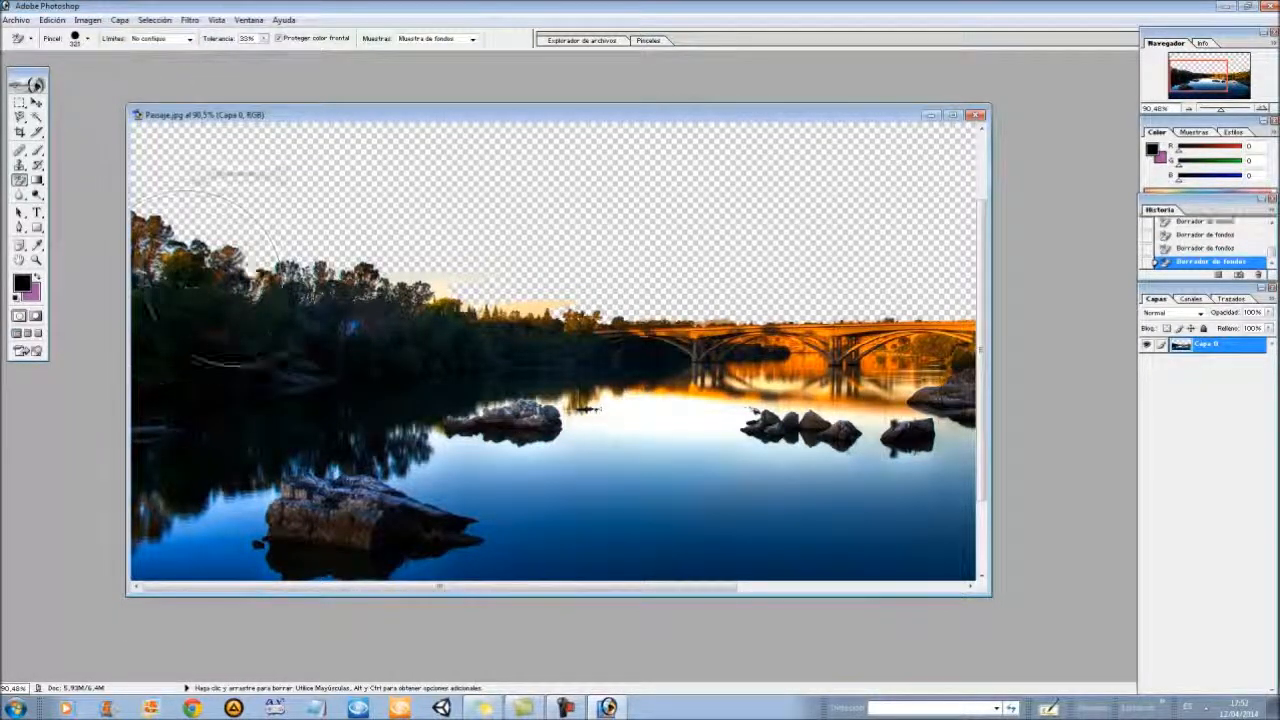
{"action": "left_click", "coordinate": [245, 336]}
- Set the eraser's Muestras option to Una vez, try it on the dark trees and undo that stroke
{"action": "left_click", "coordinate": [452, 40]}
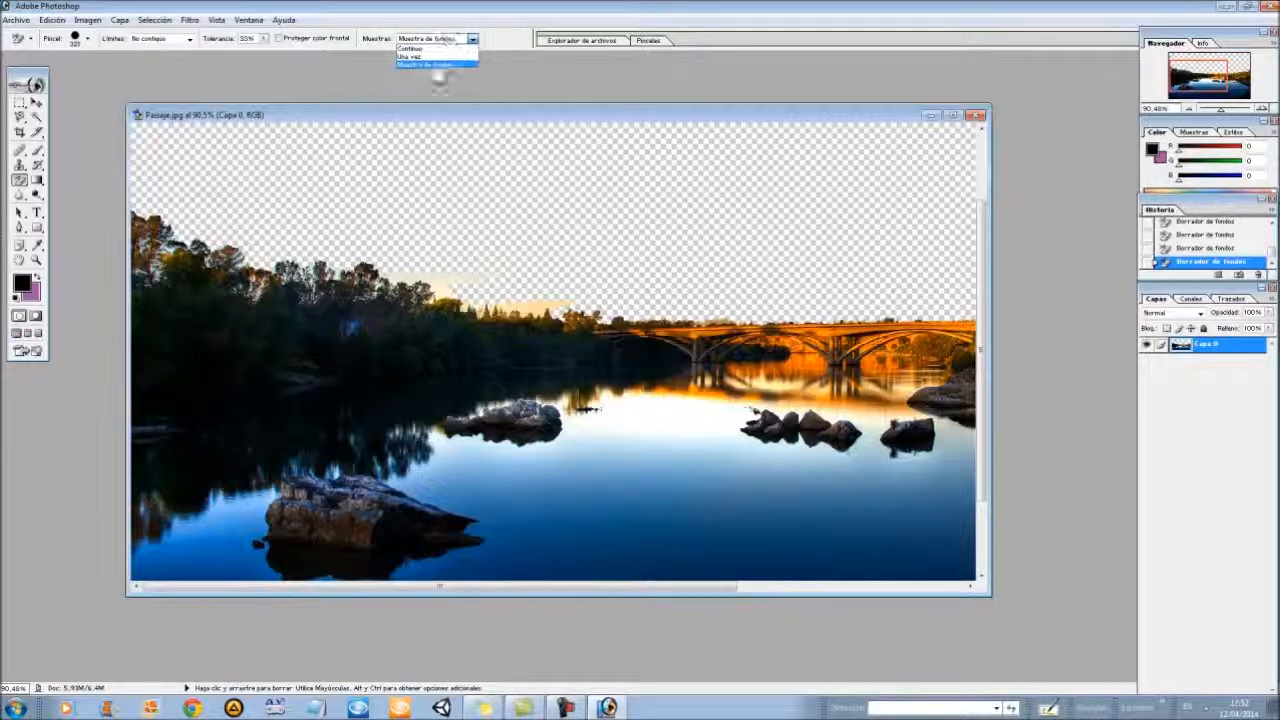
{"action": "left_click", "coordinate": [428, 55]}
{"action": "left_click", "coordinate": [306, 309]}
{"action": "key", "text": "ctrl+z"}
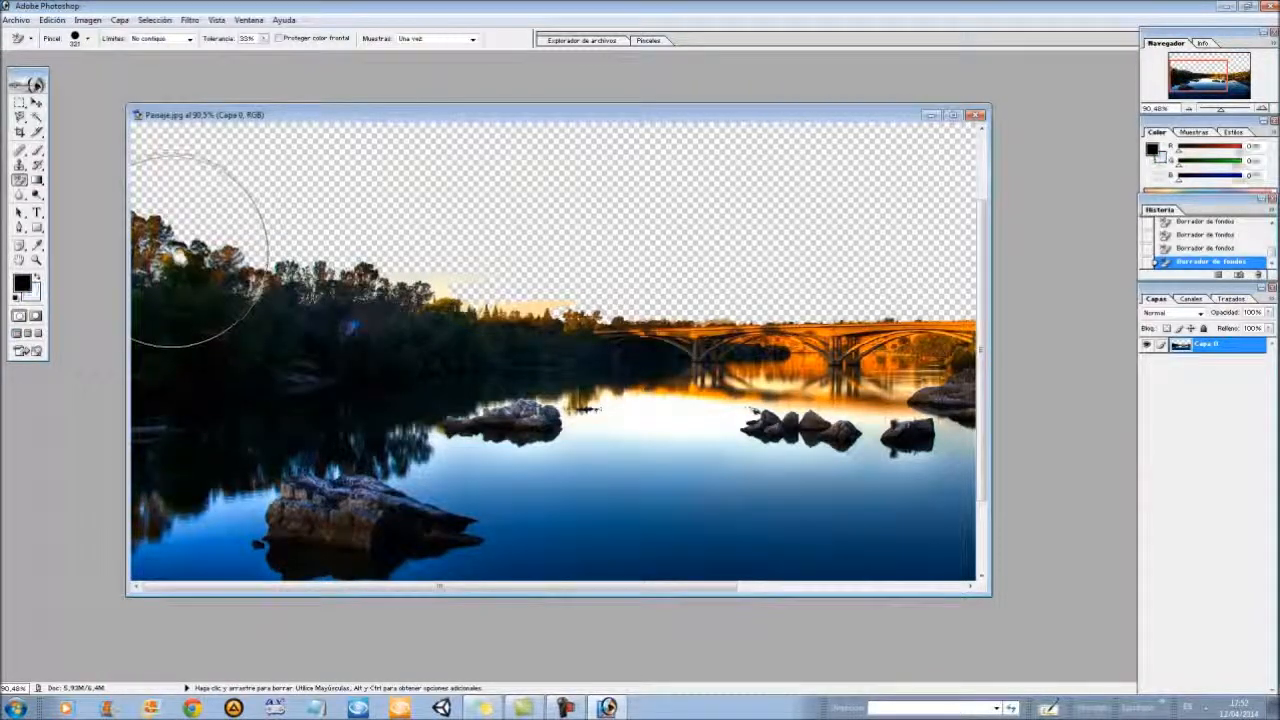
- Erase the light sky remnants between the branches of the left-hand trees with Borrador de fondos
{"action": "left_click", "coordinate": [172, 249]}
{"action": "mouse_move", "coordinate": [1220, 109]}
{"action": "left_mouse_down"}
{"action": "mouse_move", "coordinate": [1235, 109]}
{"action": "mouse_move", "coordinate": [1178, 72]}
{"action": "left_mouse_up"}
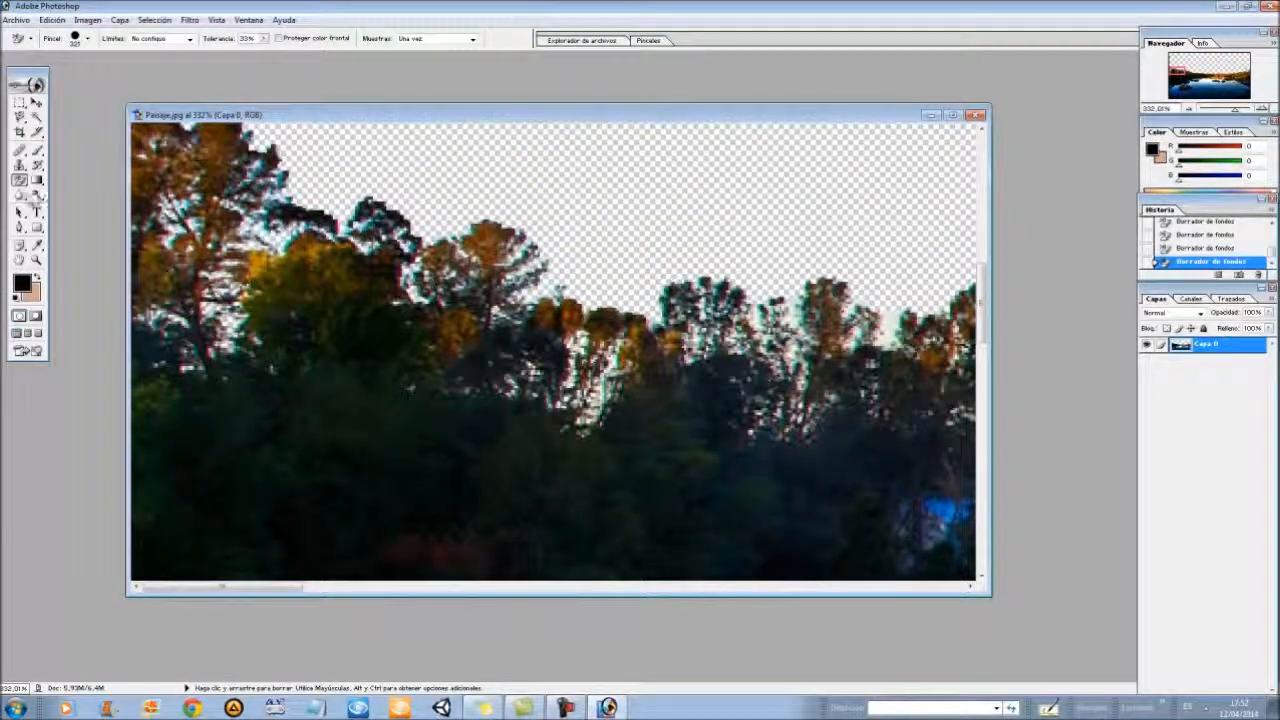
{"action": "left_click", "coordinate": [604, 372]}
{"action": "left_click", "coordinate": [780, 340]}
{"action": "left_click", "coordinate": [600, 360]}
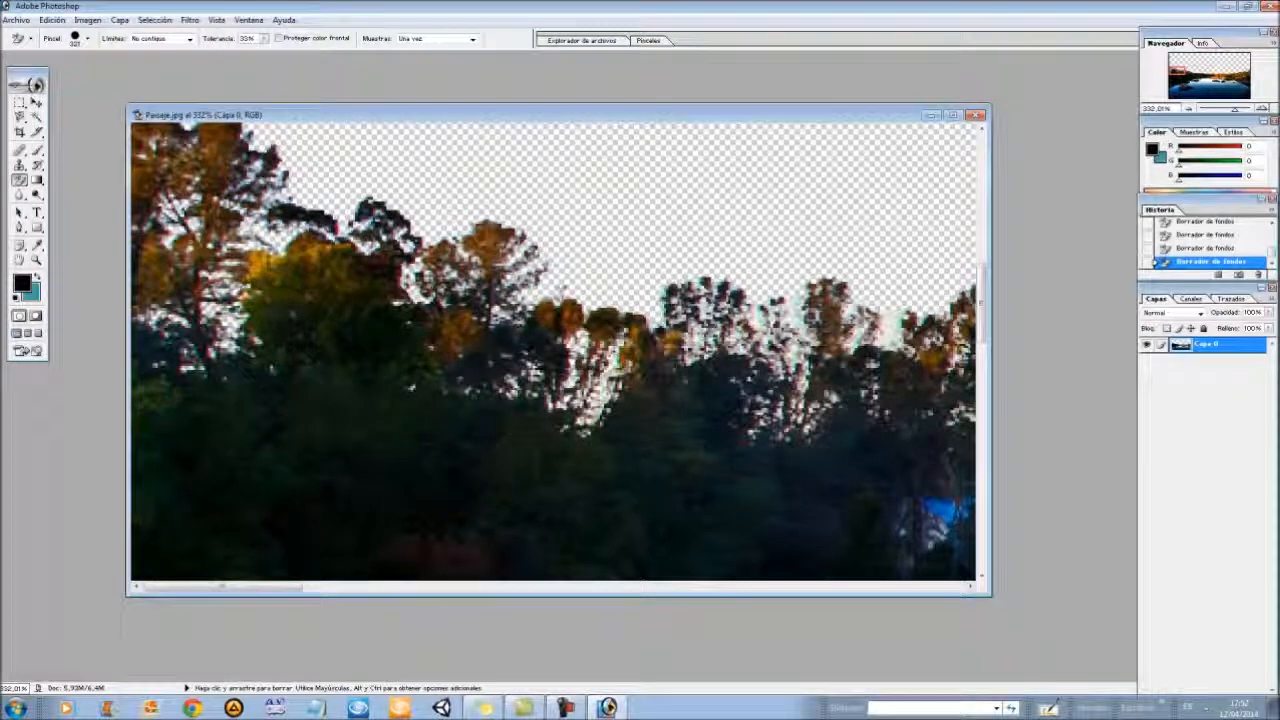
- Erase the sky remnants along the trees beside the bridge, and set the Borrador de fondos tolerance to 17%
{"action": "mouse_move", "coordinate": [260, 588]}
{"action": "left_mouse_down"}
{"action": "mouse_move", "coordinate": [602, 588]}
{"action": "mouse_move", "coordinate": [546, 587]}
{"action": "left_mouse_up"}
{"action": "left_click", "coordinate": [580, 450]}
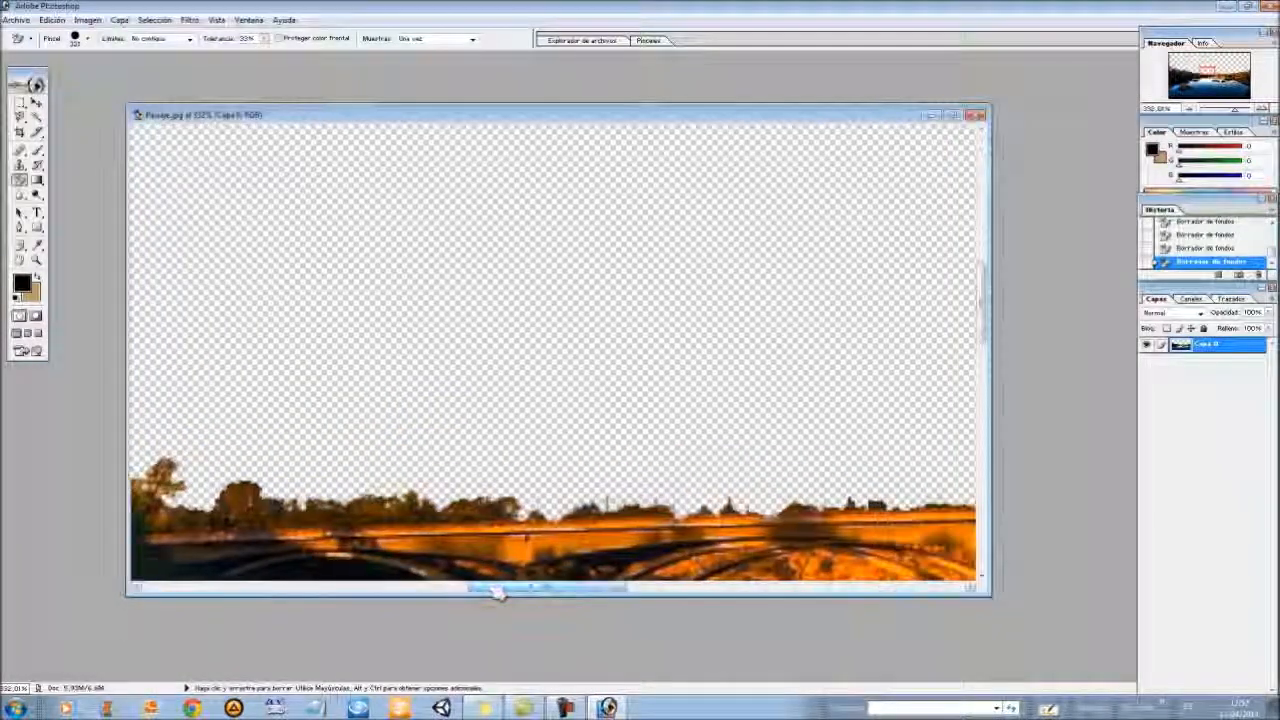
{"action": "left_click_drag", "start_coordinate": [263, 38], "coordinate": [263, 58]}
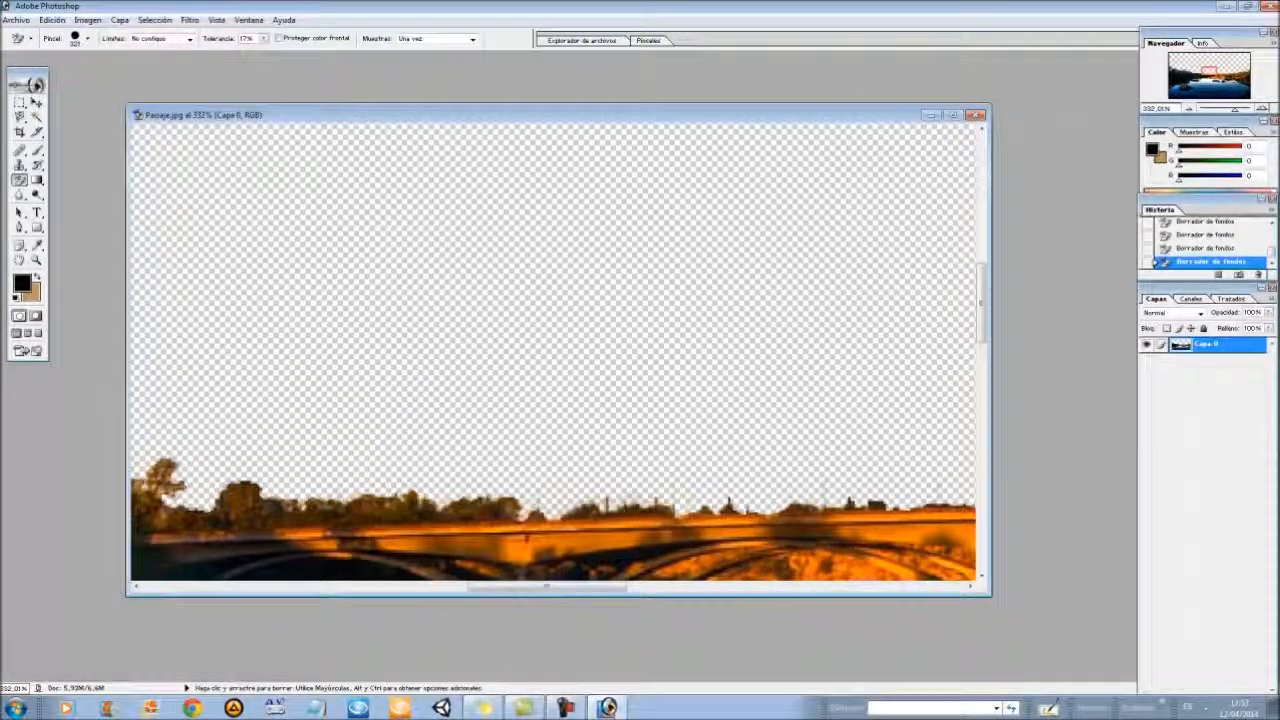
- Erase the sky remnants around the utility poles and trees at the bridge's right-hand end with Borrador de fondos, undoing the last stroke
{"action": "left_click_drag", "start_coordinate": [547, 588], "coordinate": [820, 588]}
{"action": "left_click", "coordinate": [926, 448]}
{"action": "left_click", "coordinate": [926, 393]}
{"action": "left_click", "coordinate": [922, 277]}
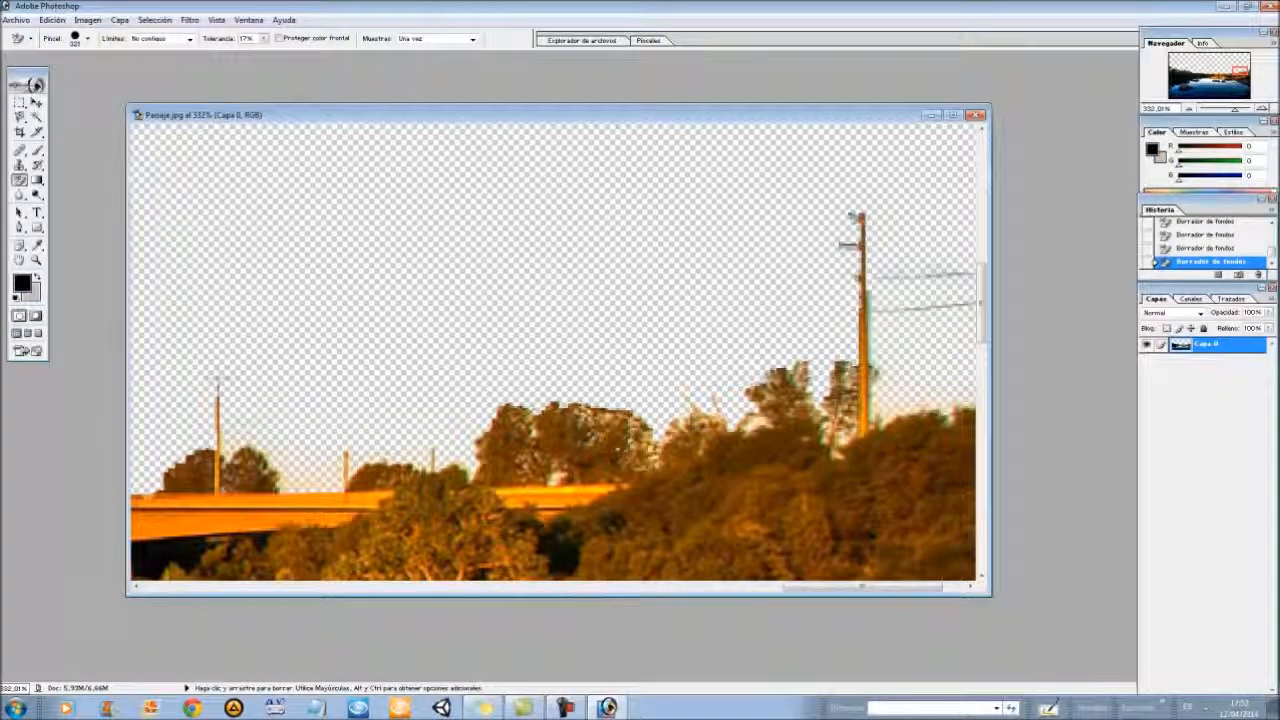
{"action": "left_click", "coordinate": [871, 310]}
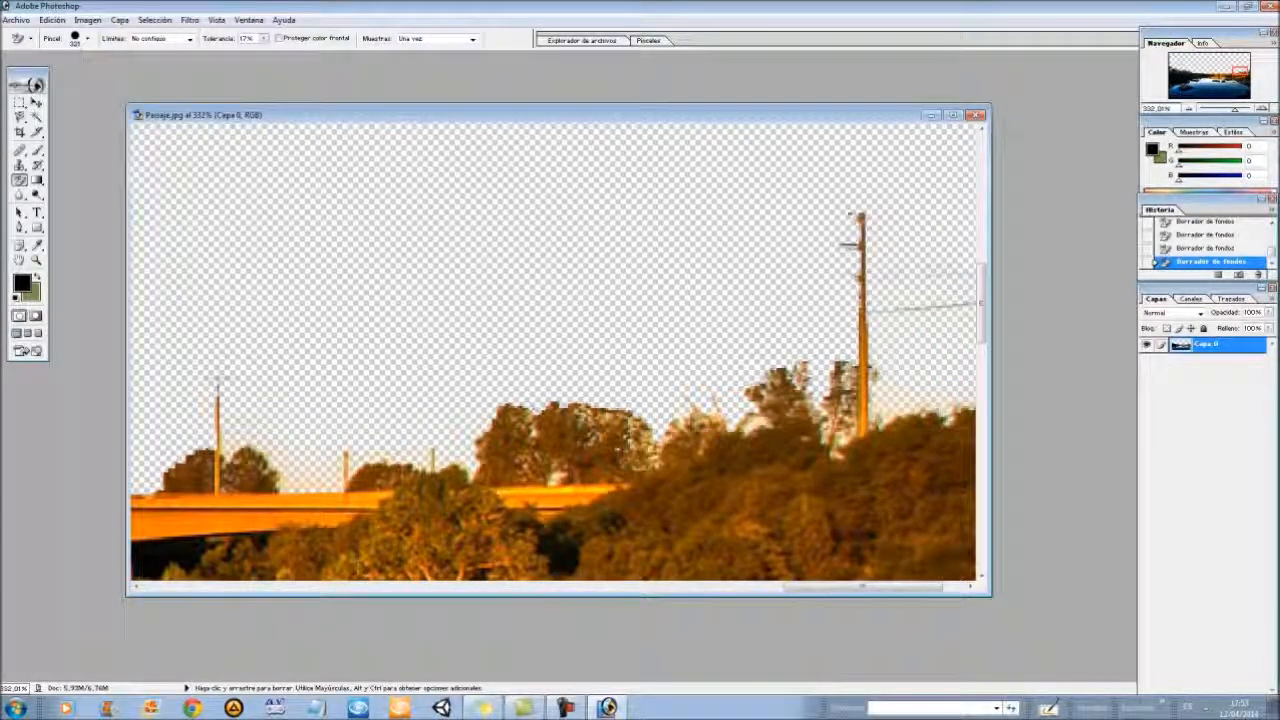
{"action": "left_click", "coordinate": [467, 475]}
{"action": "key", "text": "ctrl+z"}
{"action": "scroll", "coordinate": [760, 400], "scroll_direction": "down", "scroll_amount": 2}
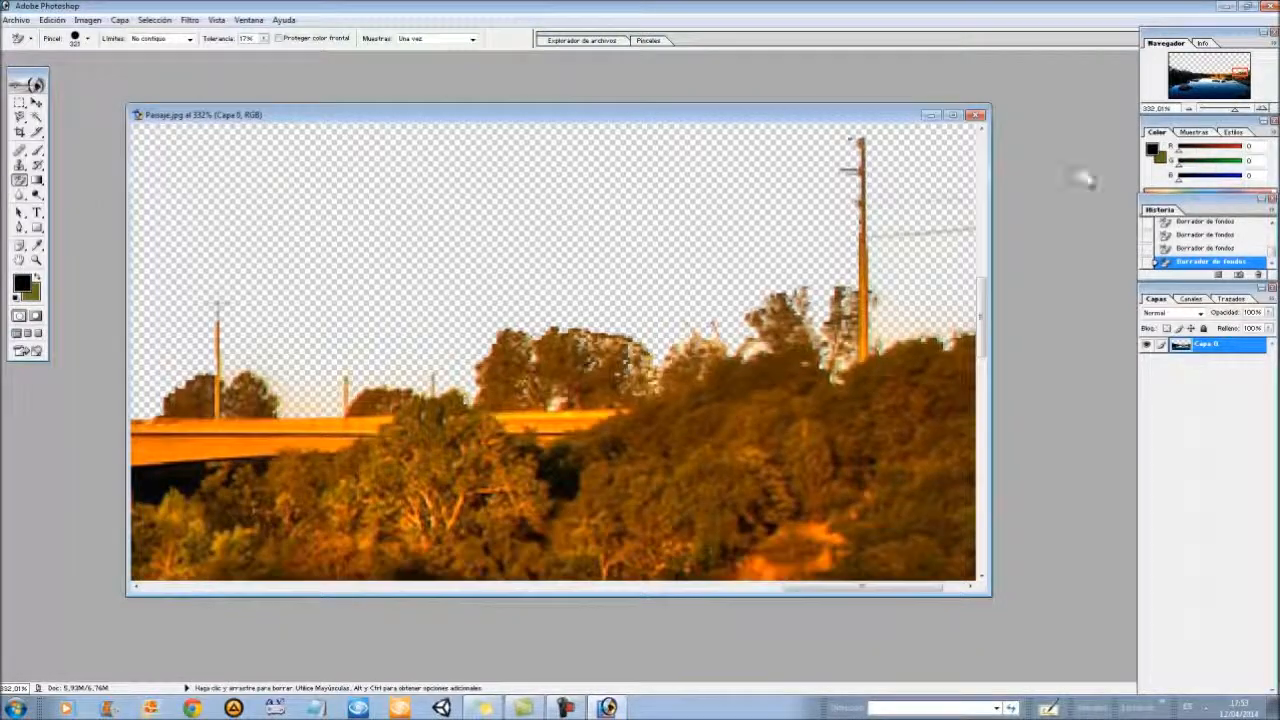
- Copy the entire Planetas 2.jpg image into Paisaje.jpg as a new layer and place it below Capa 0
{"action": "left_click_drag", "start_coordinate": [1240, 110], "coordinate": [1200, 110]}
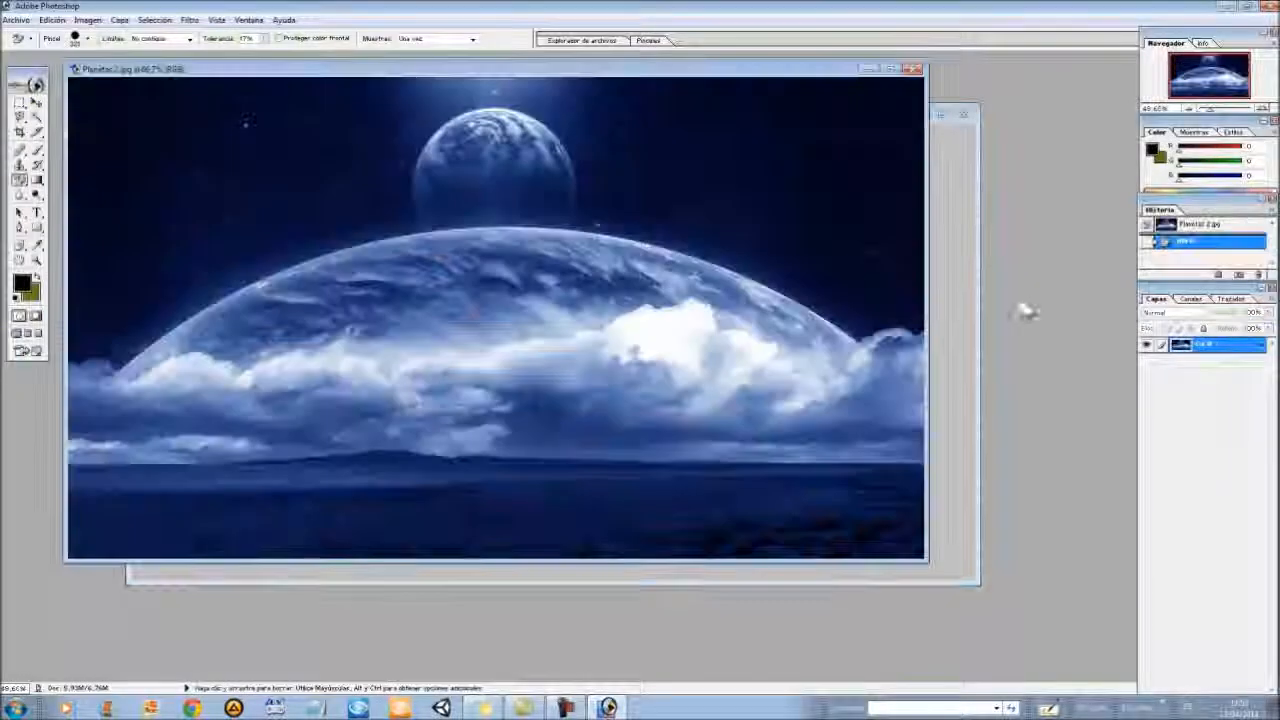
{"action": "left_click", "coordinate": [155, 20]}
{"action": "left_click", "coordinate": [160, 34]}
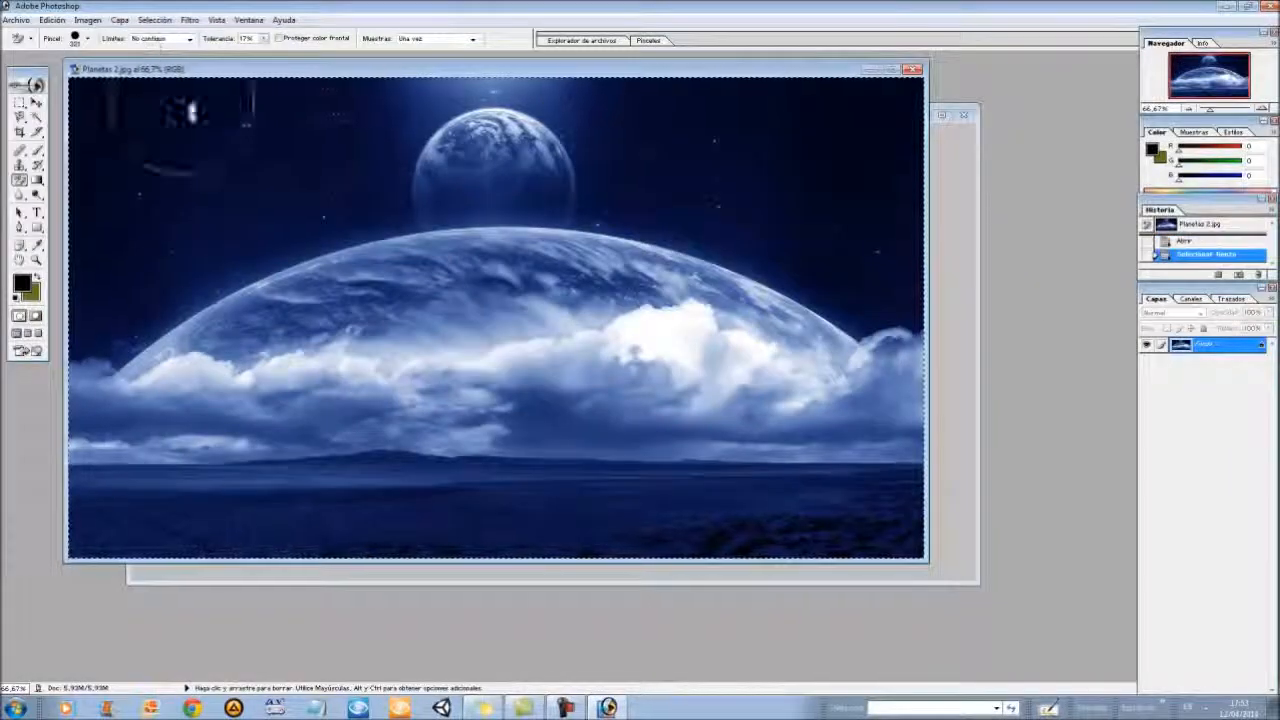
{"action": "left_click_drag", "start_coordinate": [1206, 344], "coordinate": [1206, 368]}
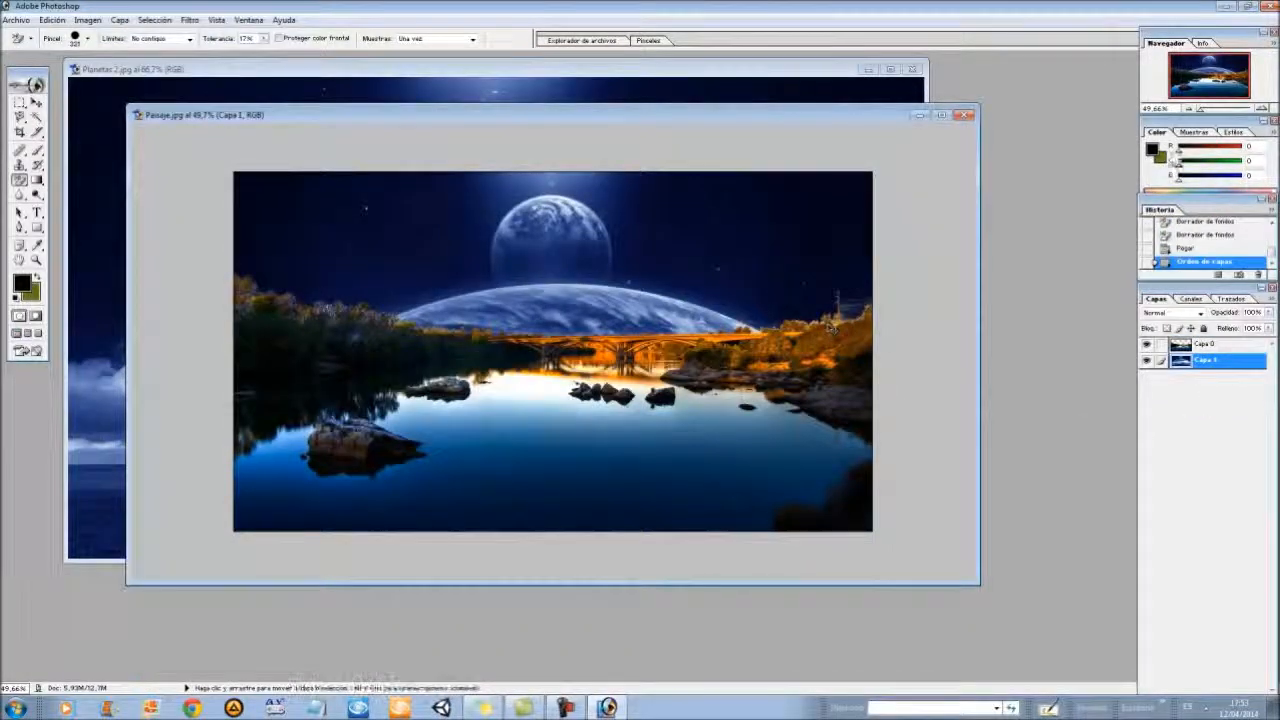
- Make Capa 0 the active layer and erase the light remnants between the branches of the left-hand trees
{"action": "left_click_drag", "start_coordinate": [1209, 109], "coordinate": [1236, 109]}
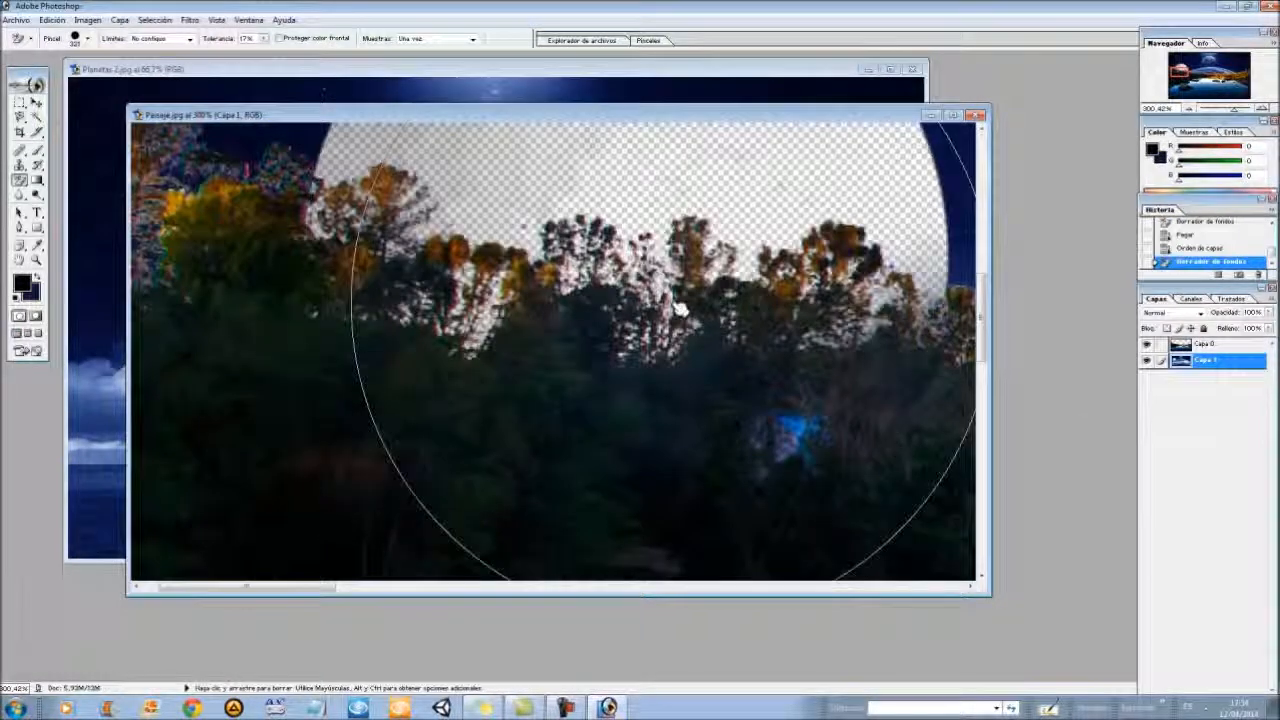
{"action": "left_click", "coordinate": [1206, 344]}
{"action": "left_click", "coordinate": [612, 257]}
{"action": "left_click", "coordinate": [624, 246]}
{"action": "left_click", "coordinate": [624, 246]}
{"action": "left_click", "coordinate": [624, 246]}
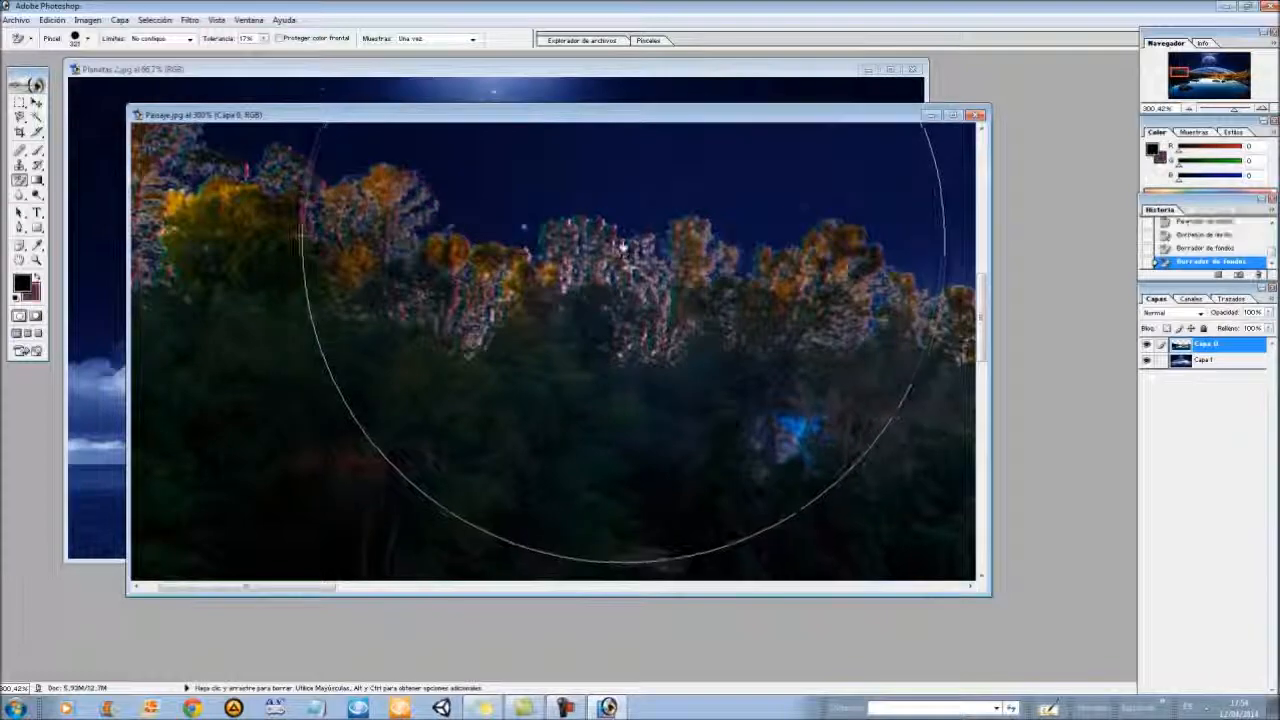
- Erase the leftover sky traces on Capa 0 around the right-hand utility pole, its cables and the small trees by the bridge
{"action": "left_click_drag", "start_coordinate": [257, 587], "coordinate": [875, 570]}
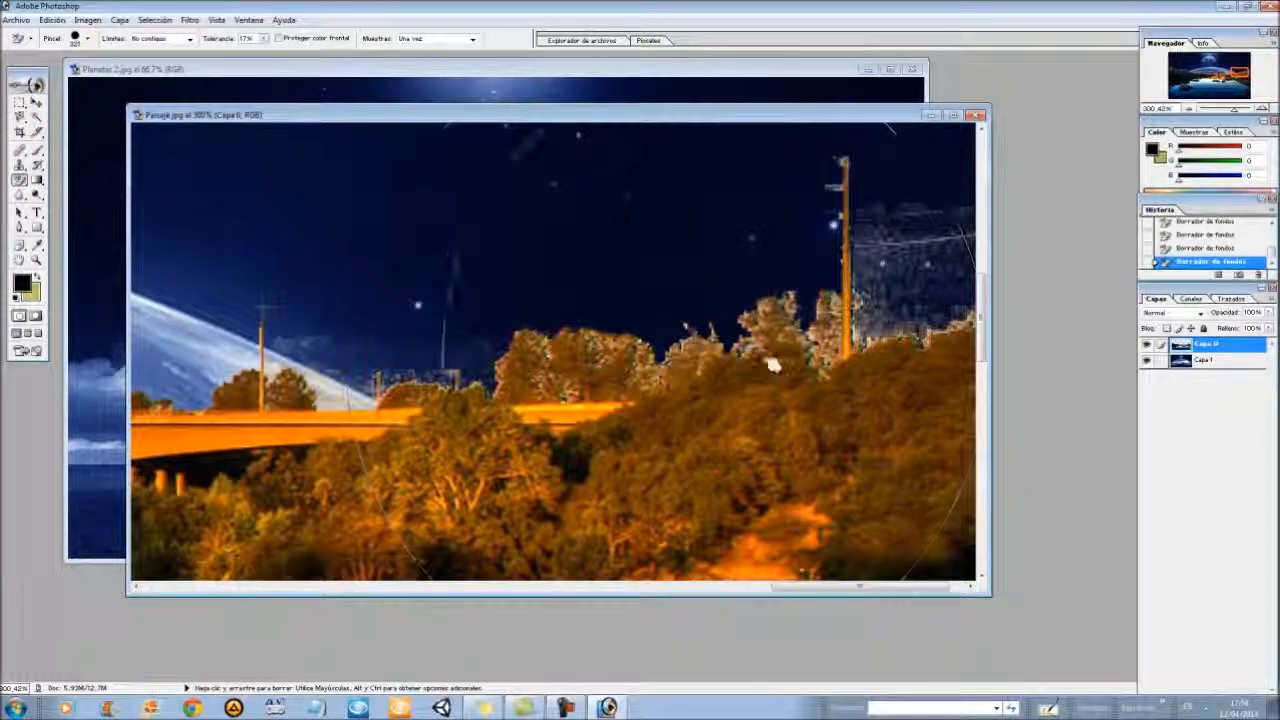
{"action": "left_click", "coordinate": [892, 269]}
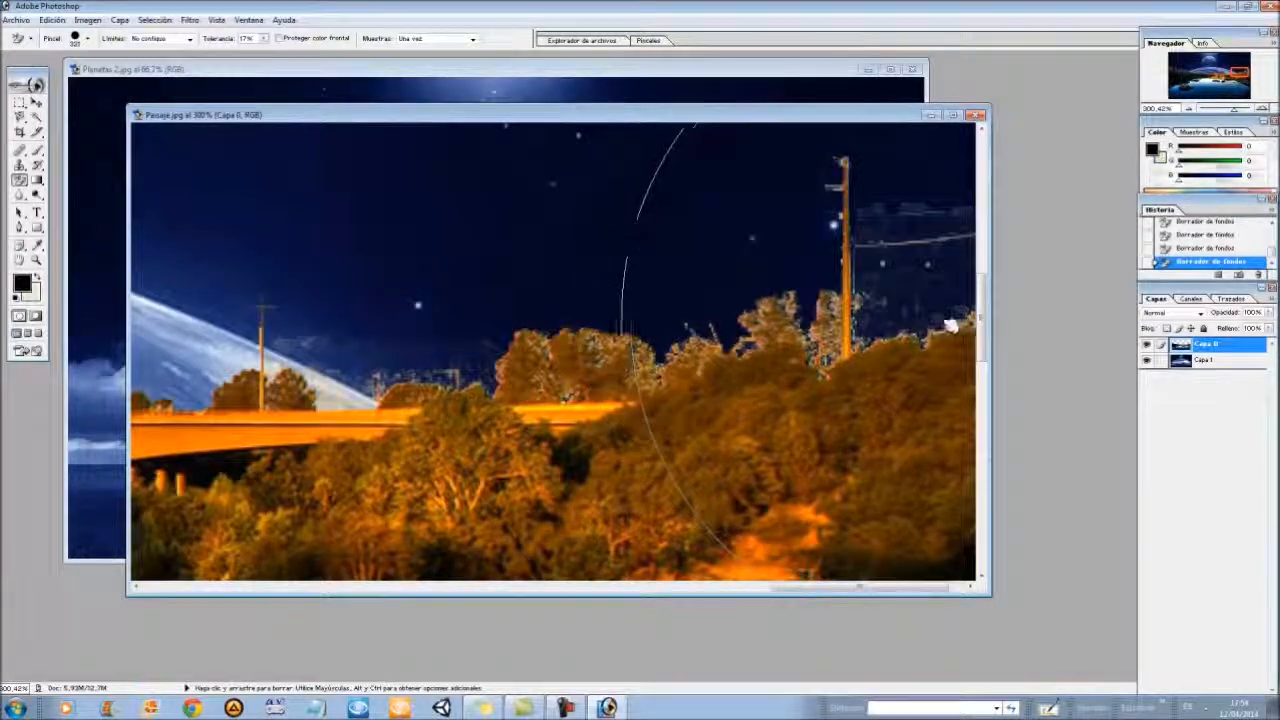
{"action": "left_click", "coordinate": [846, 166]}
{"action": "left_click", "coordinate": [306, 346]}
{"action": "left_click", "coordinate": [483, 372]}
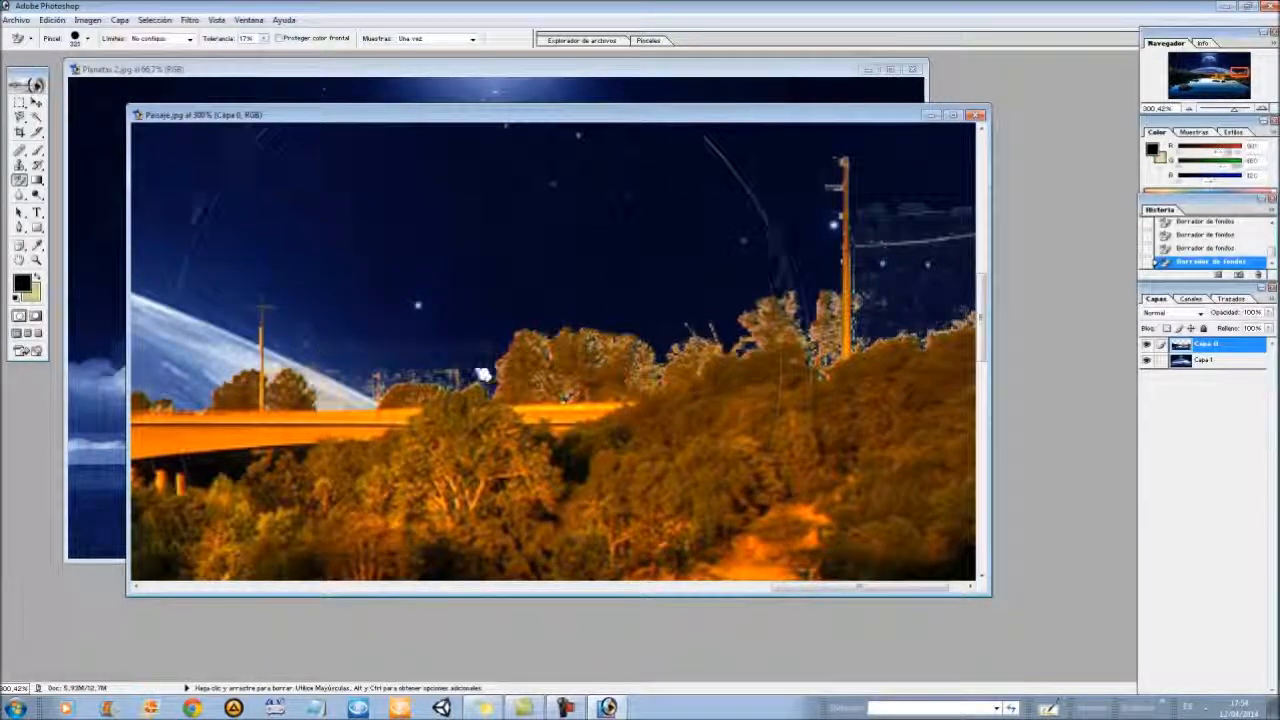
{"action": "left_click", "coordinate": [406, 379]}
- Close the Planetas 2.jpg image and maximize the Paisaje.jpg window to show the finished composite
{"action": "left_click_drag", "start_coordinate": [1234, 109], "coordinate": [1201, 110]}
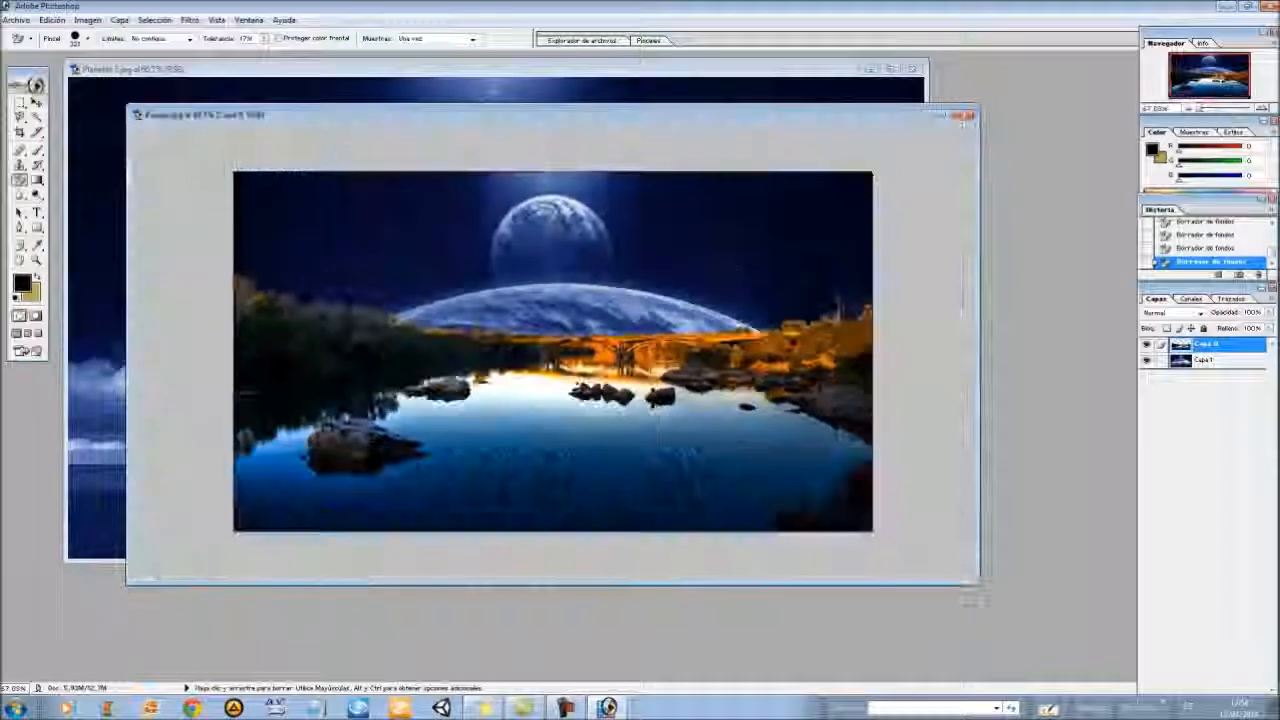
{"action": "left_click", "coordinate": [20, 103]}
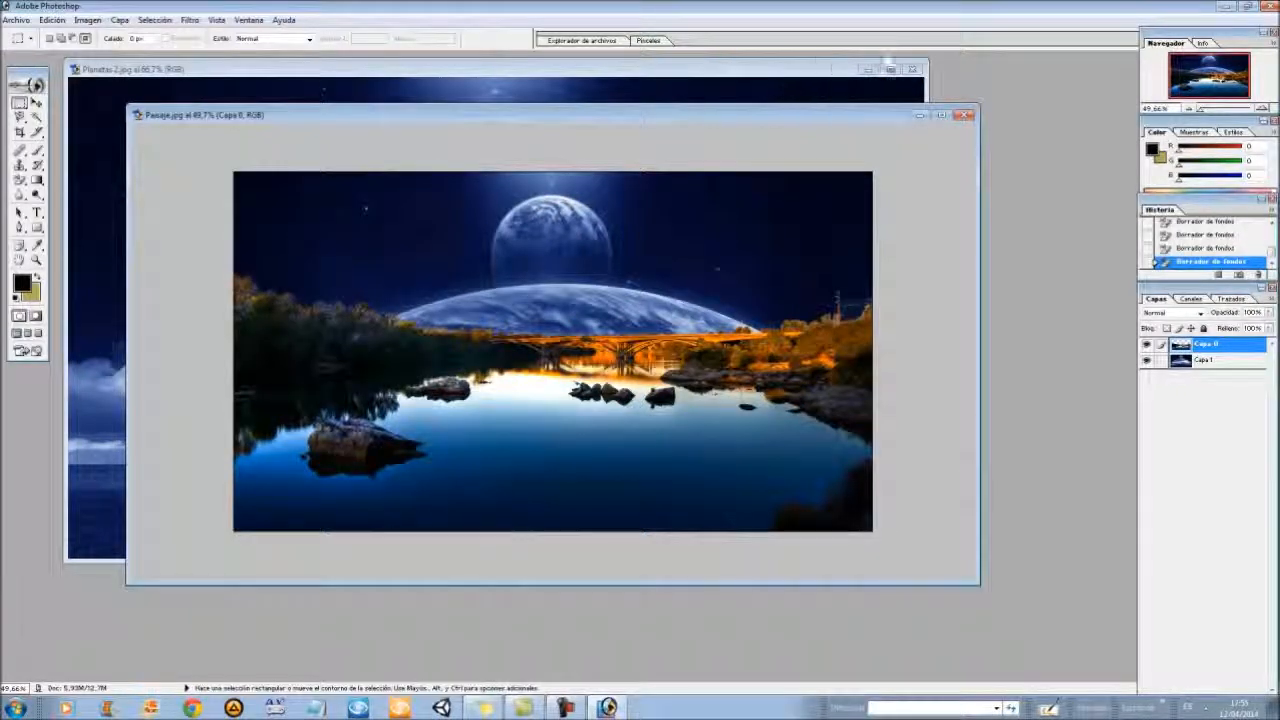
{"action": "left_click", "coordinate": [912, 69]}
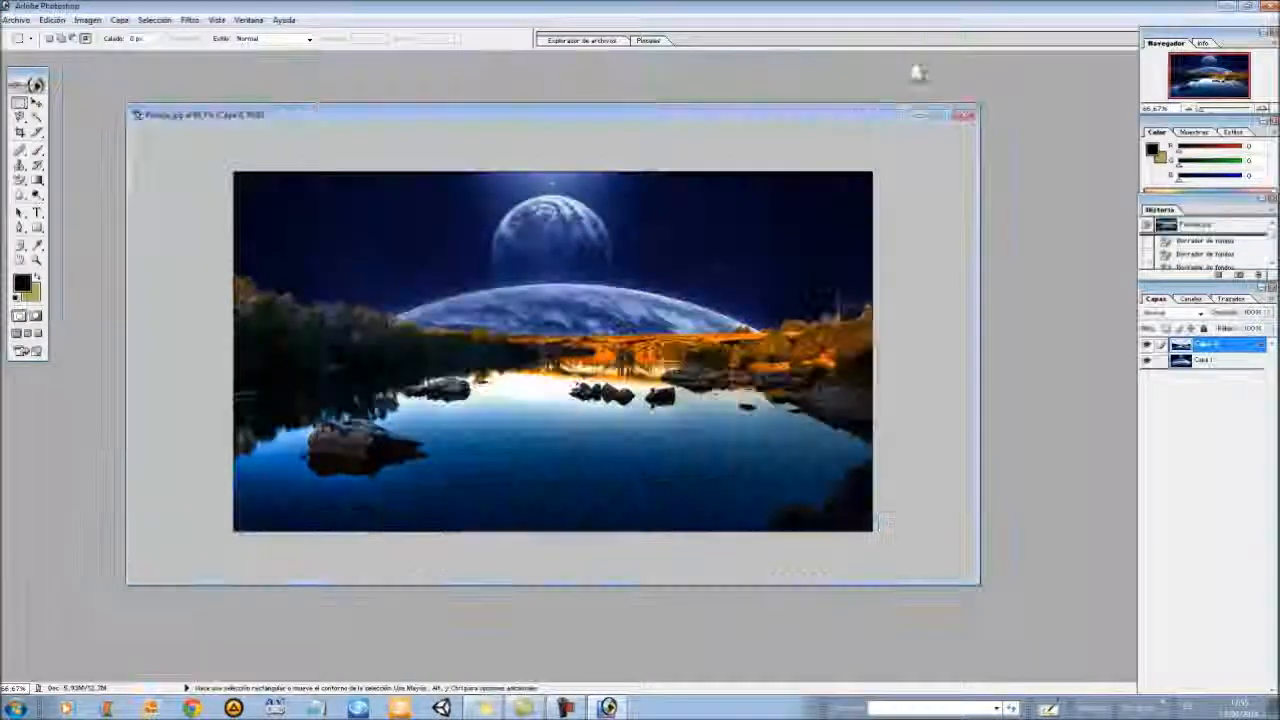
{"action": "left_click", "coordinate": [946, 116]}
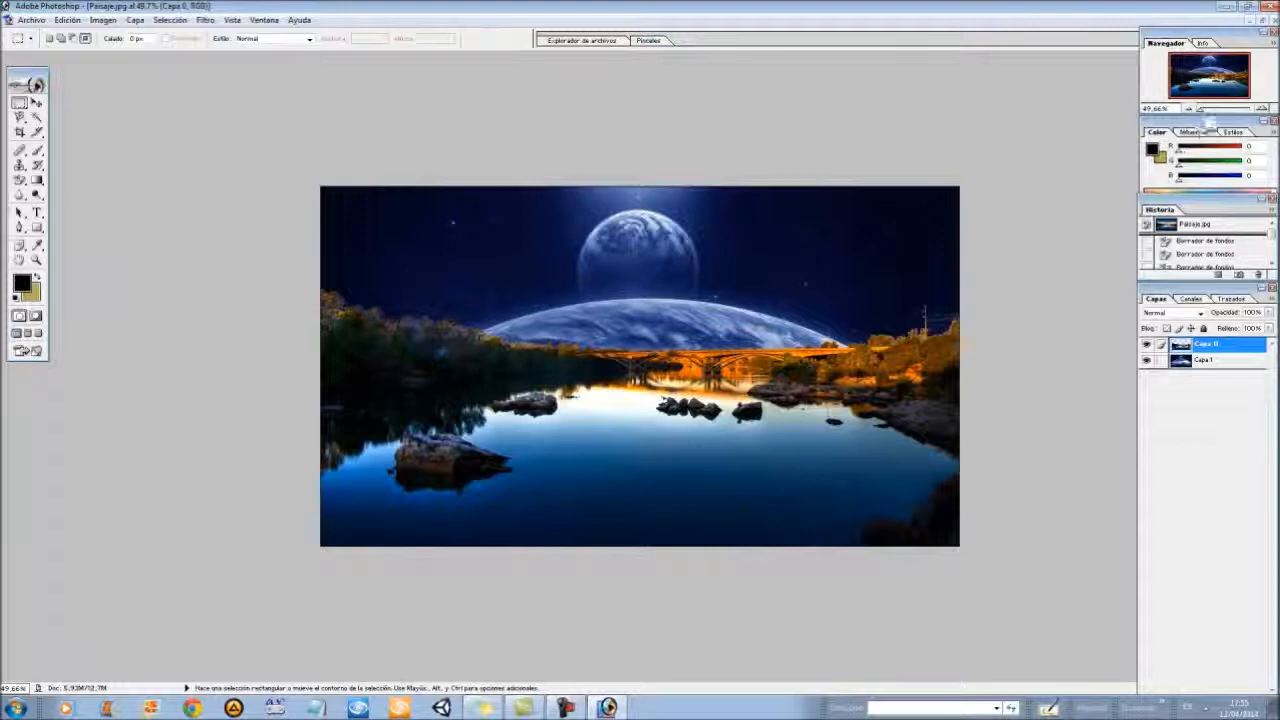
{"action": "left_click_drag", "start_coordinate": [1218, 116], "coordinate": [1220, 117]}
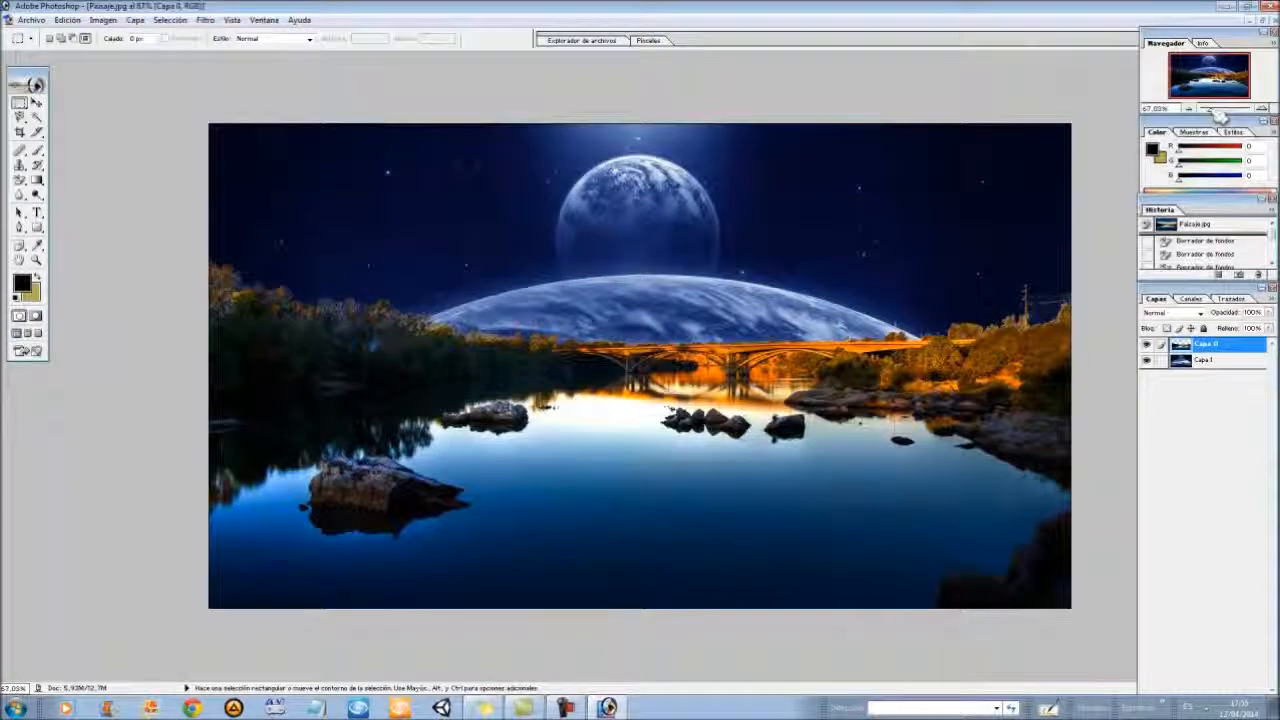